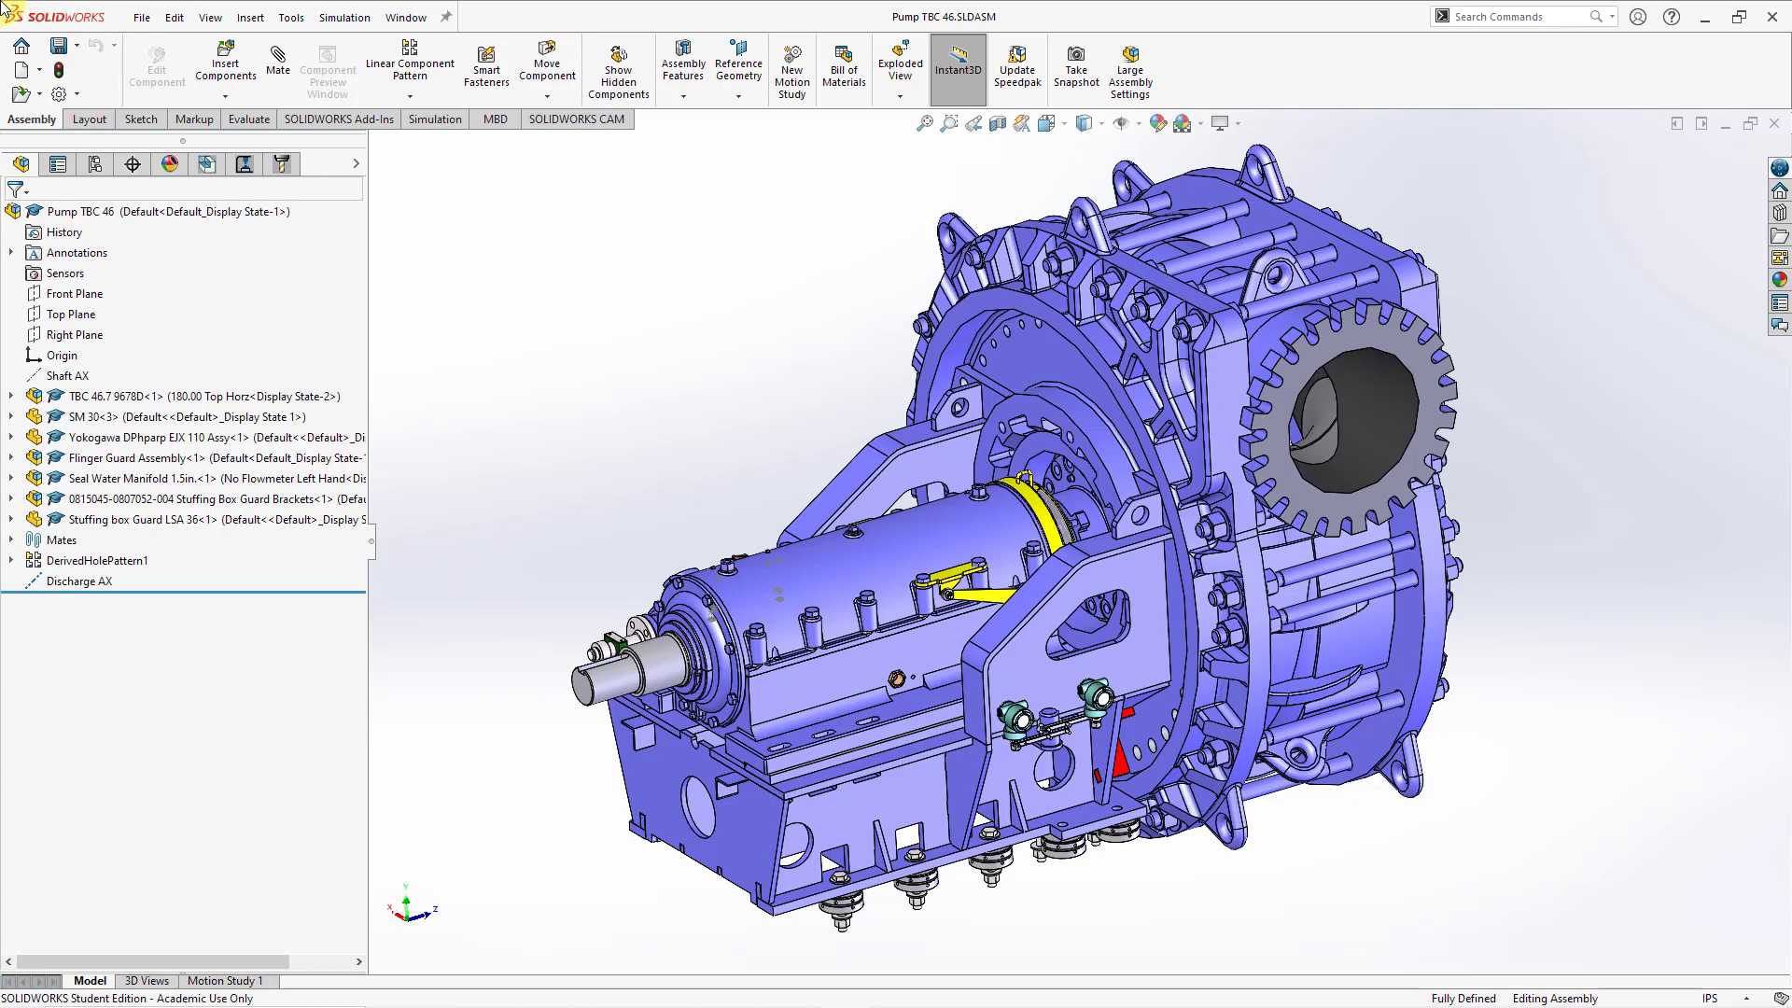
# Step: Hide the TBC 46.7 9678D subassembly and create a mated SpeedPak of the Seal Water Manifold 1.5in. subassembly
pyautogui.click(252, 396)
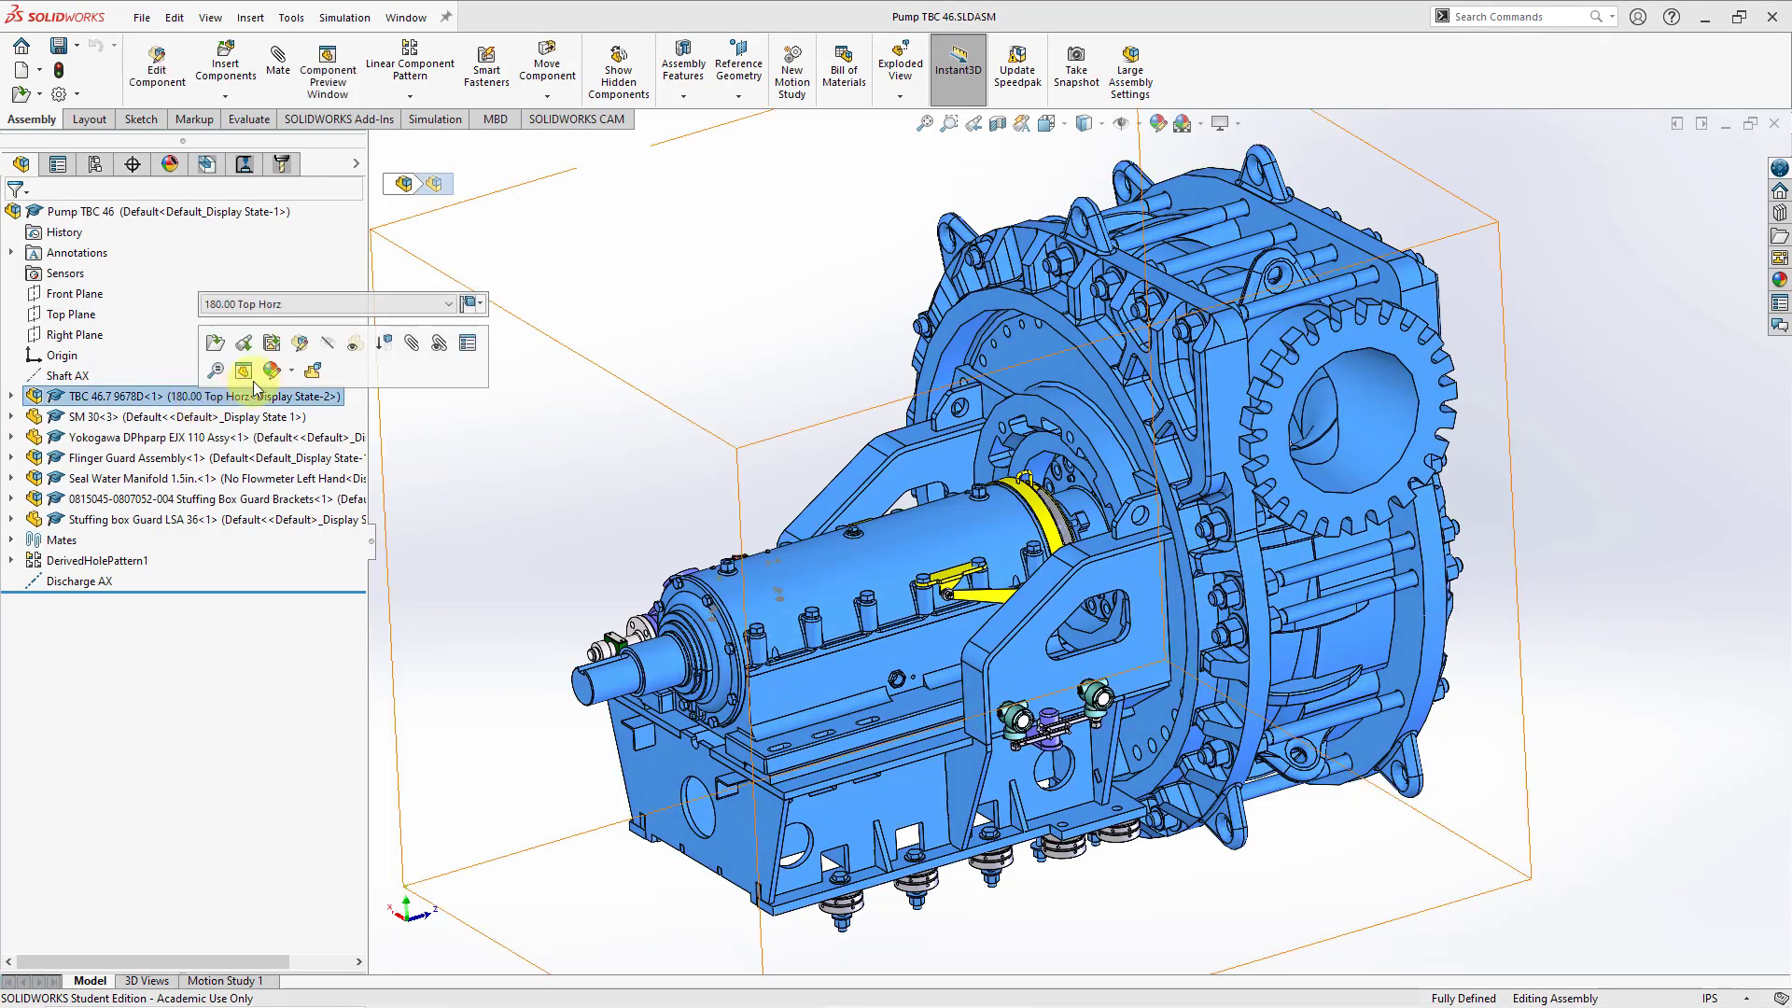
pyautogui.click(330, 345)
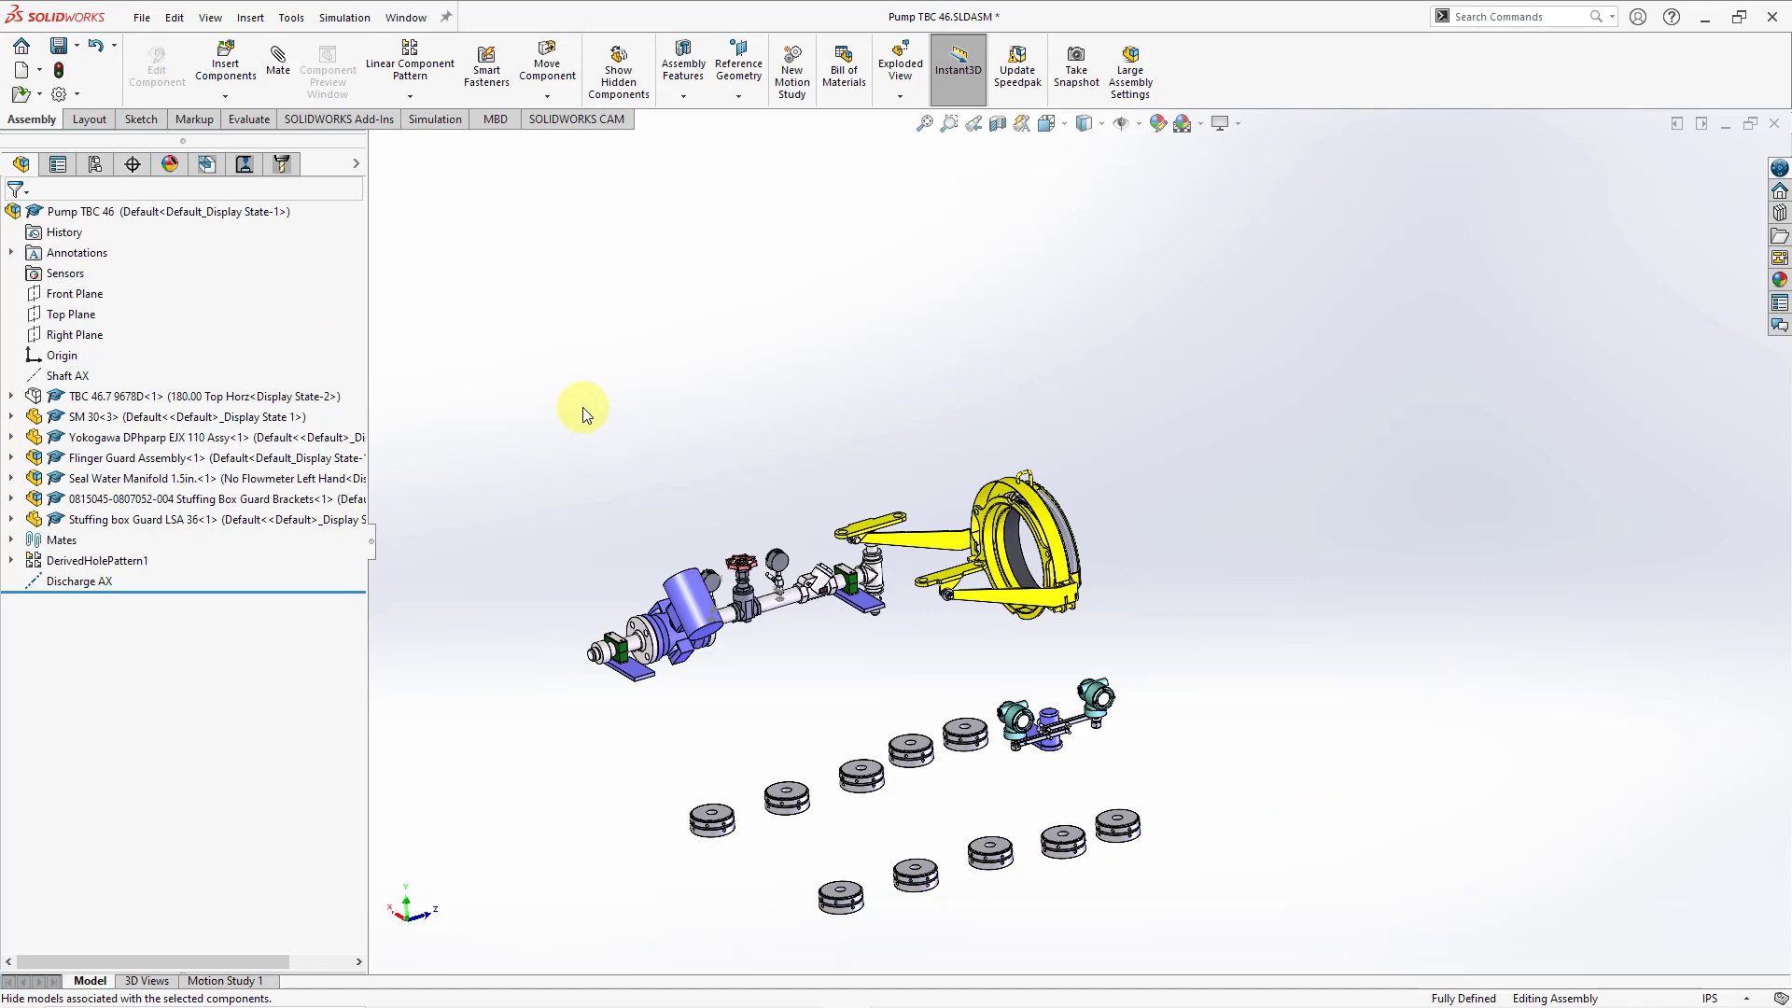
pyautogui.click(136, 478)
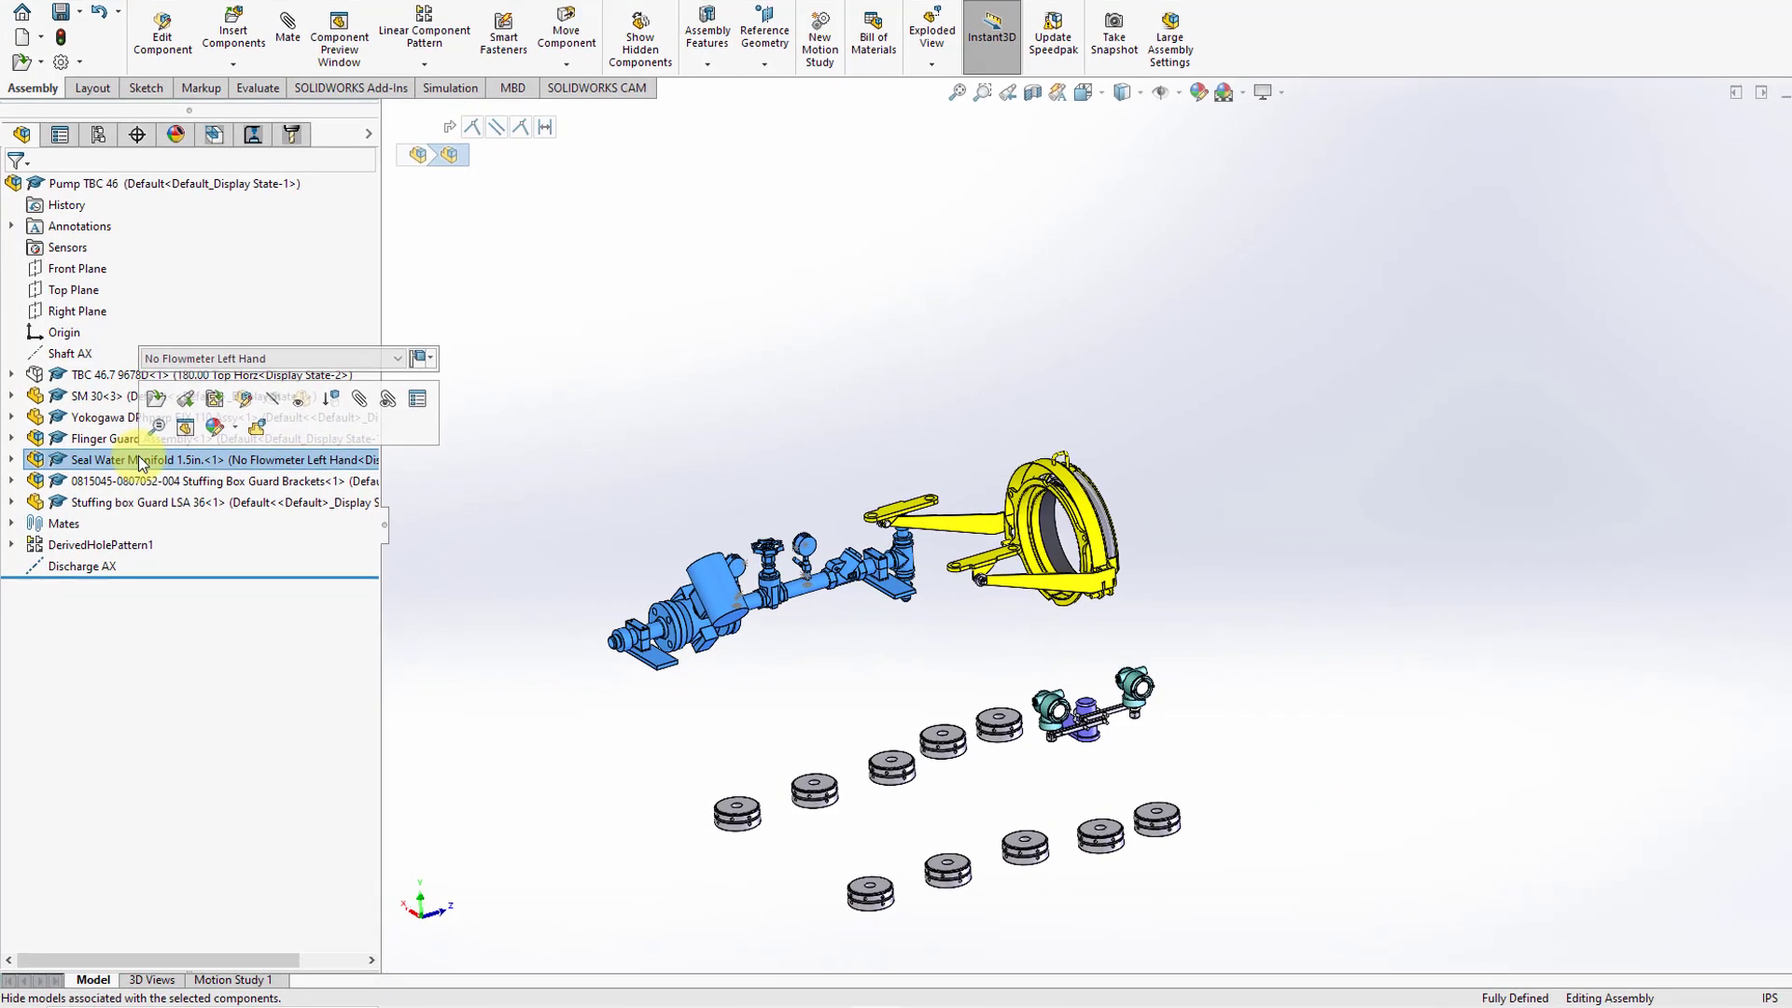
pyautogui.rightClick(135, 478)
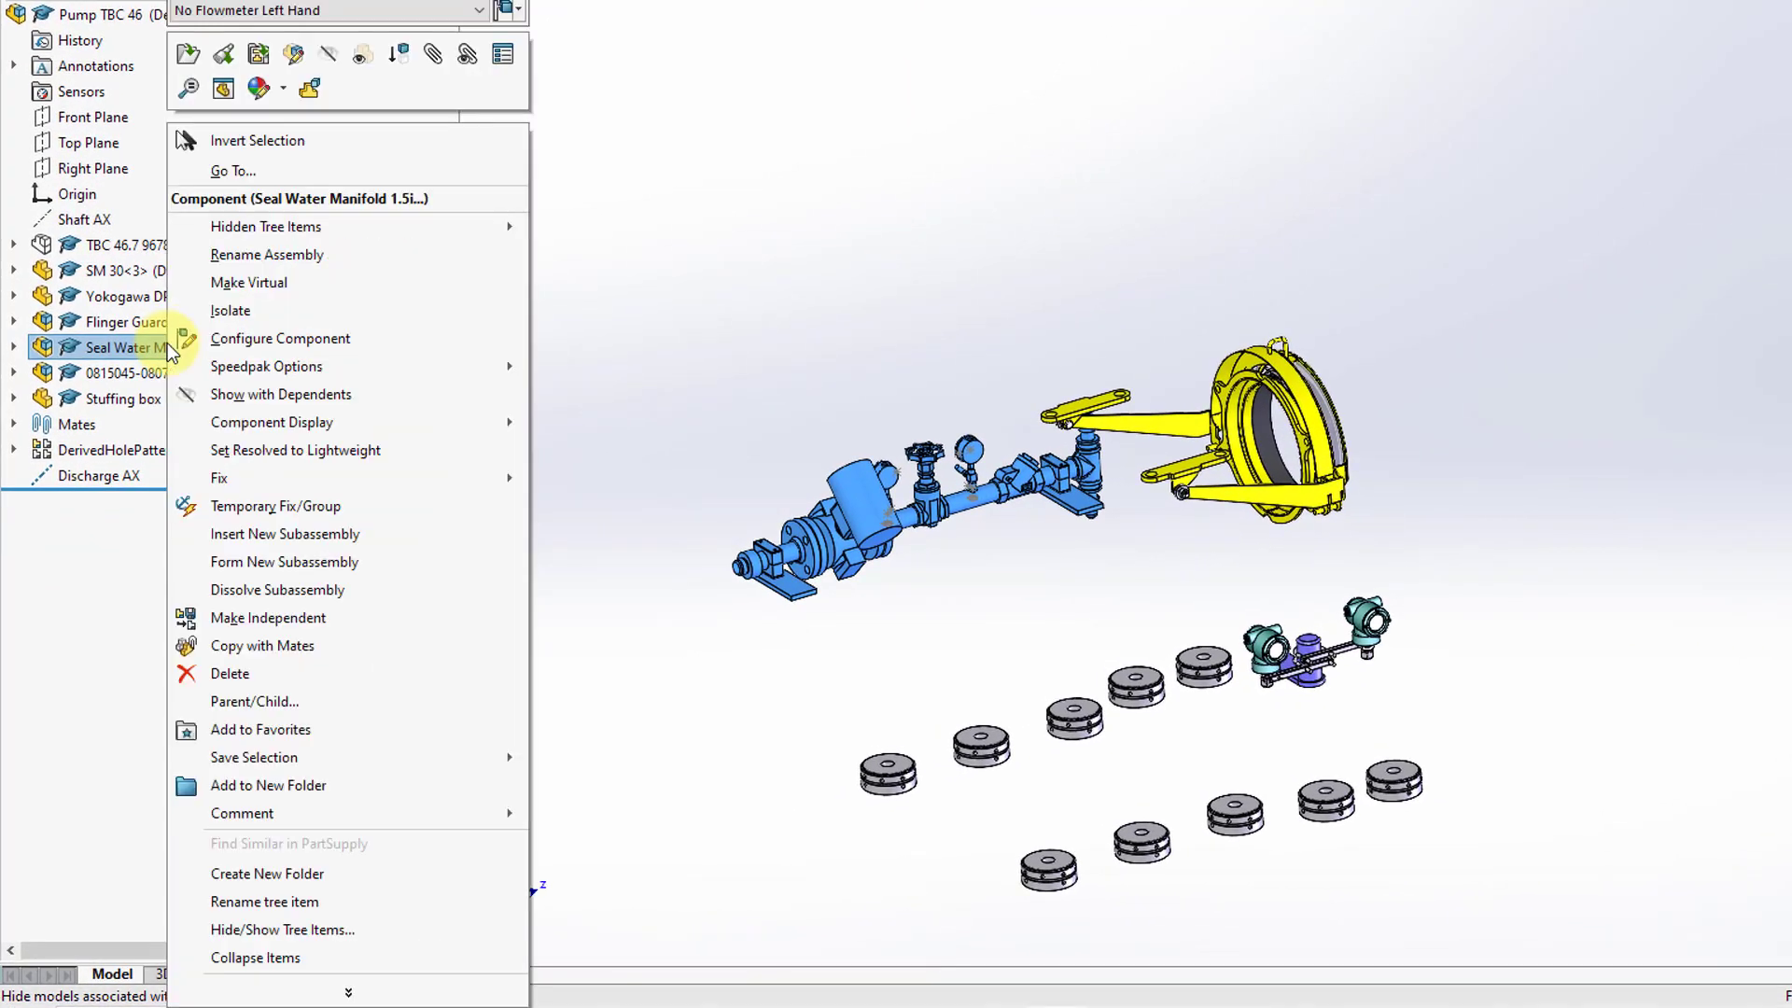
pyautogui.moveTo(299, 375)
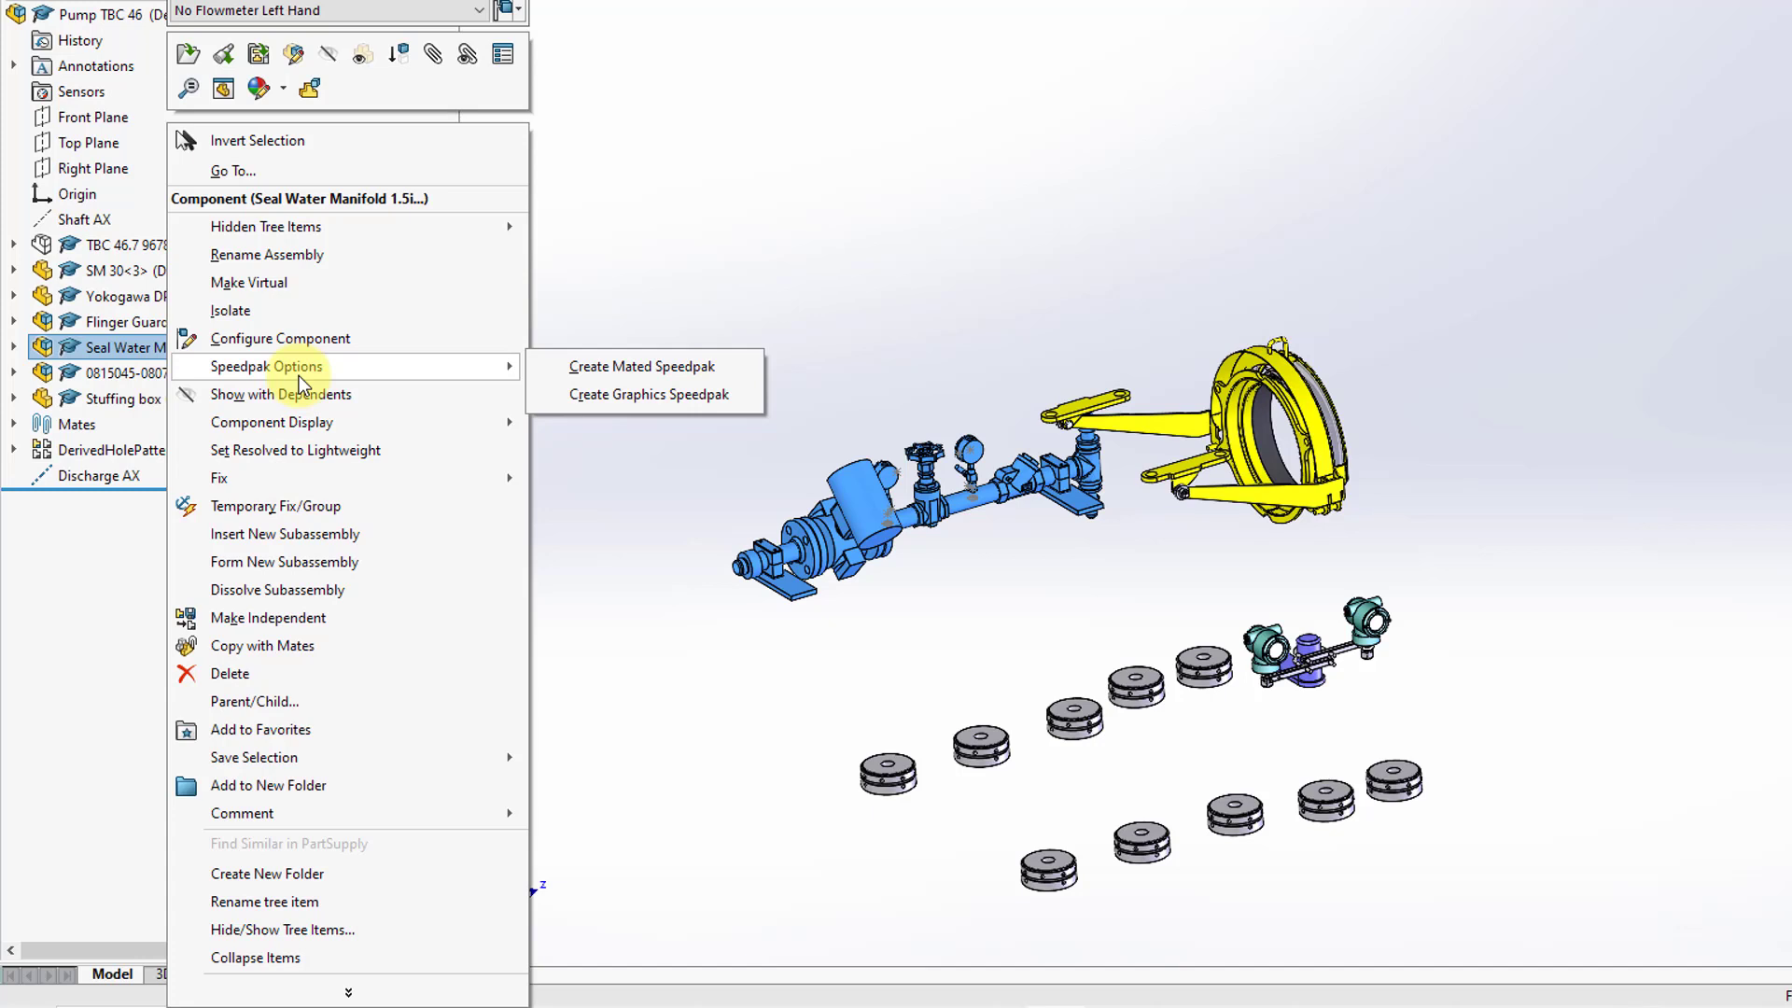
pyautogui.click(623, 367)
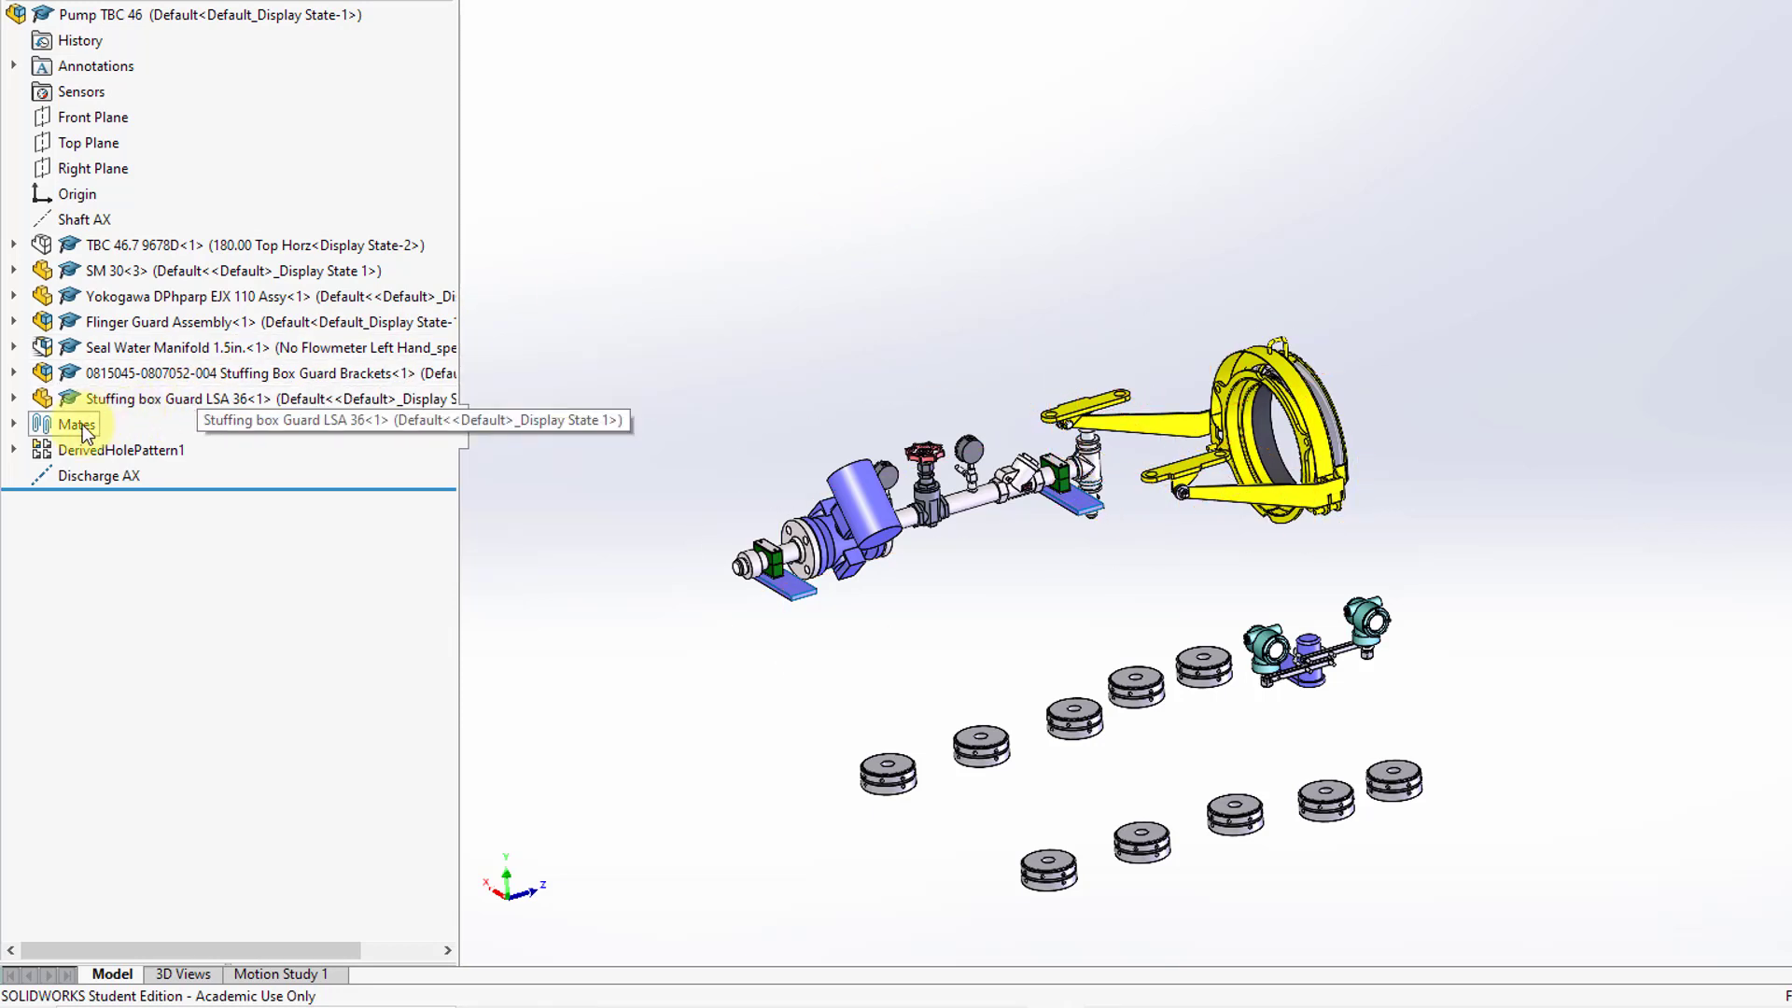
# Step: Expand the assembly's mates and show the hidden TBC 46.7 9678D subassembly again
pyautogui.click(14, 425)
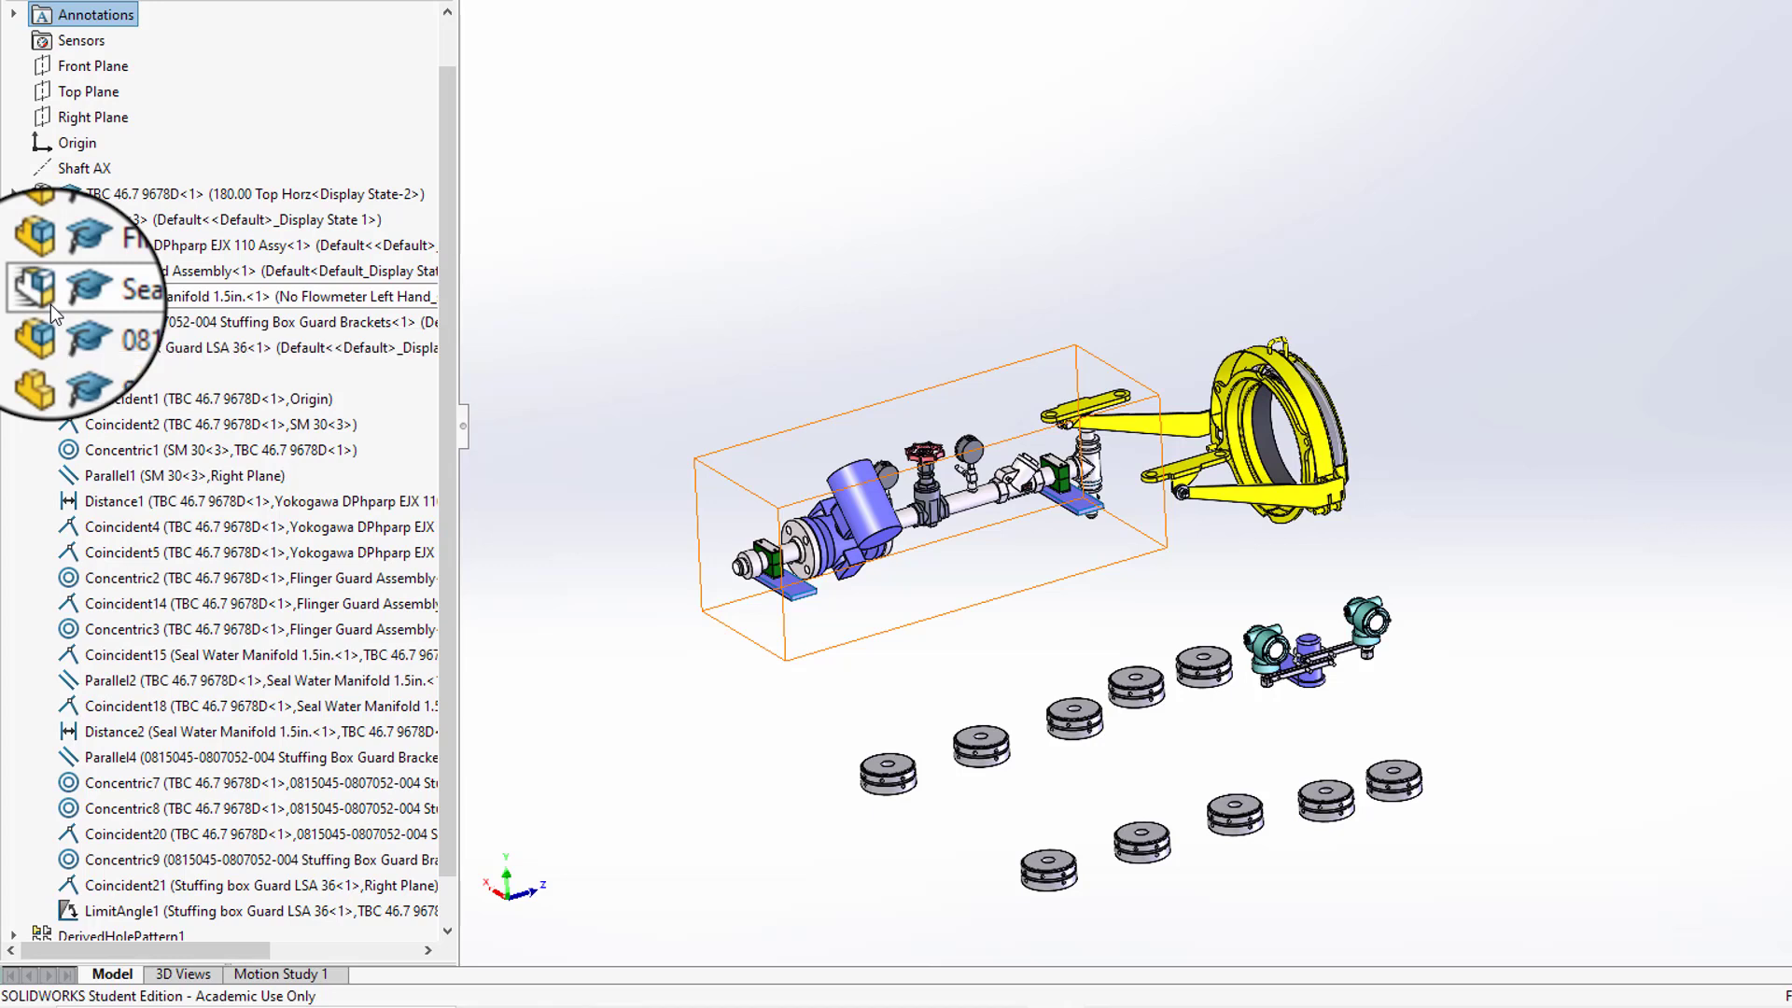
pyautogui.click(170, 194)
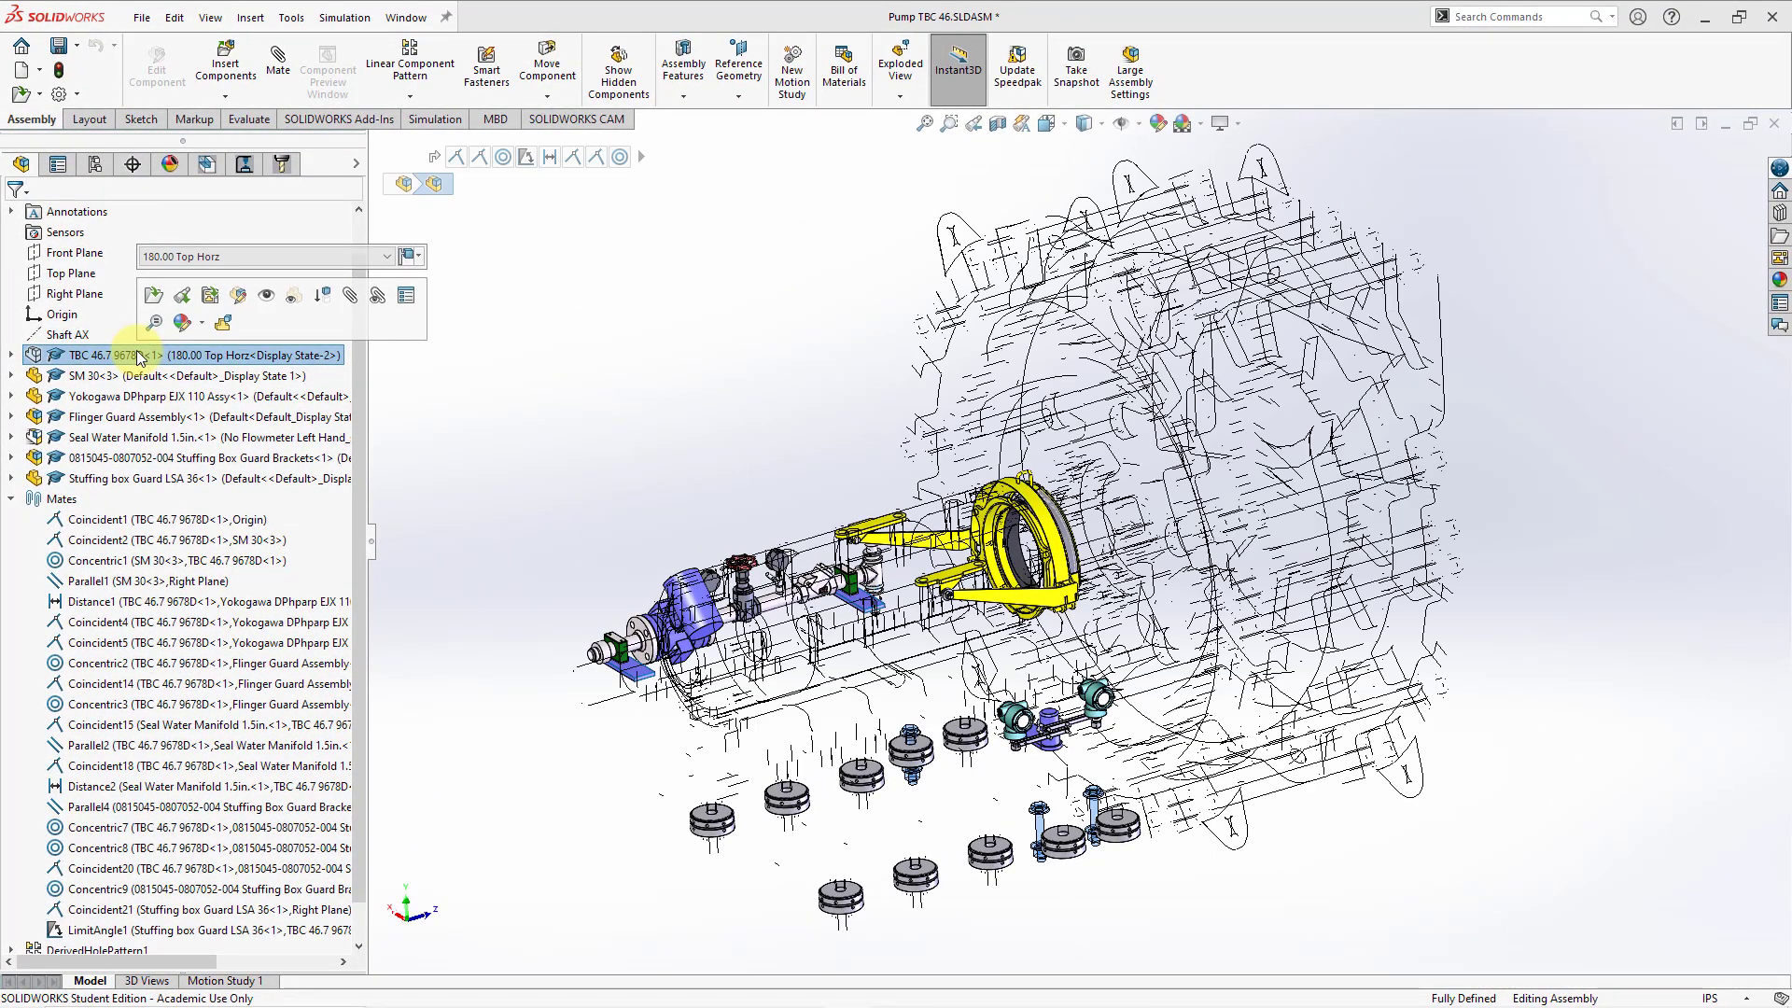
pyautogui.click(269, 295)
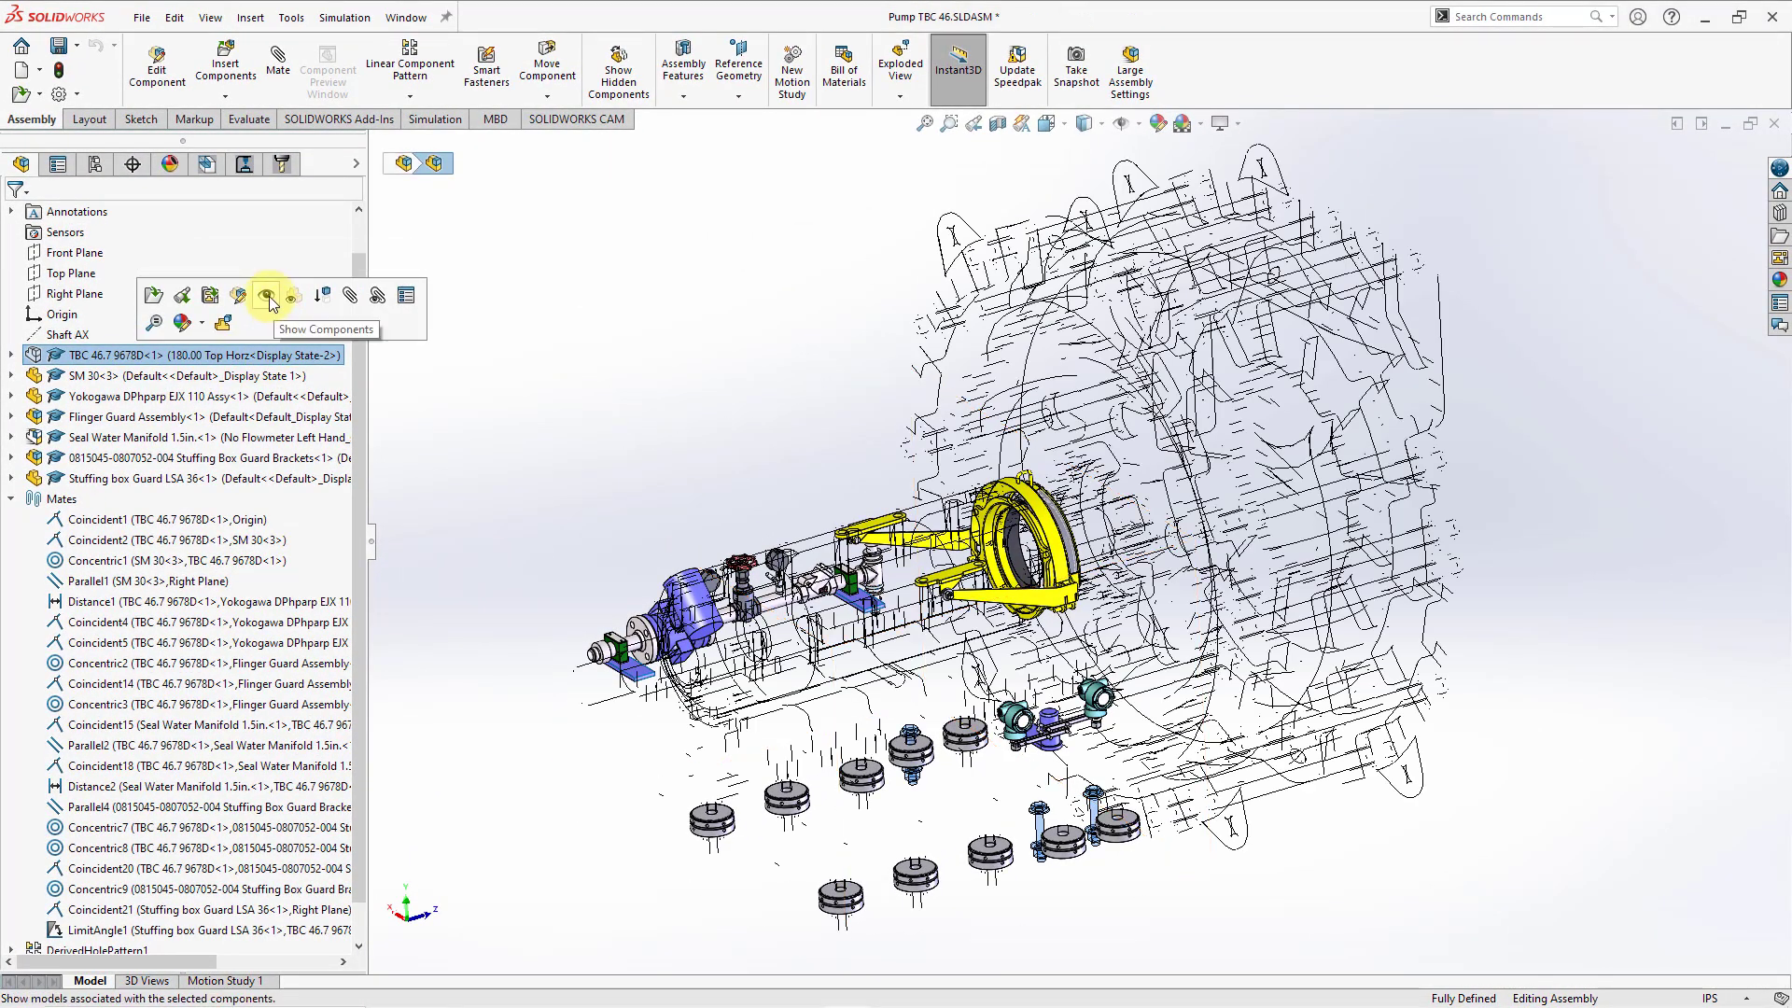
pyautogui.click(598, 361)
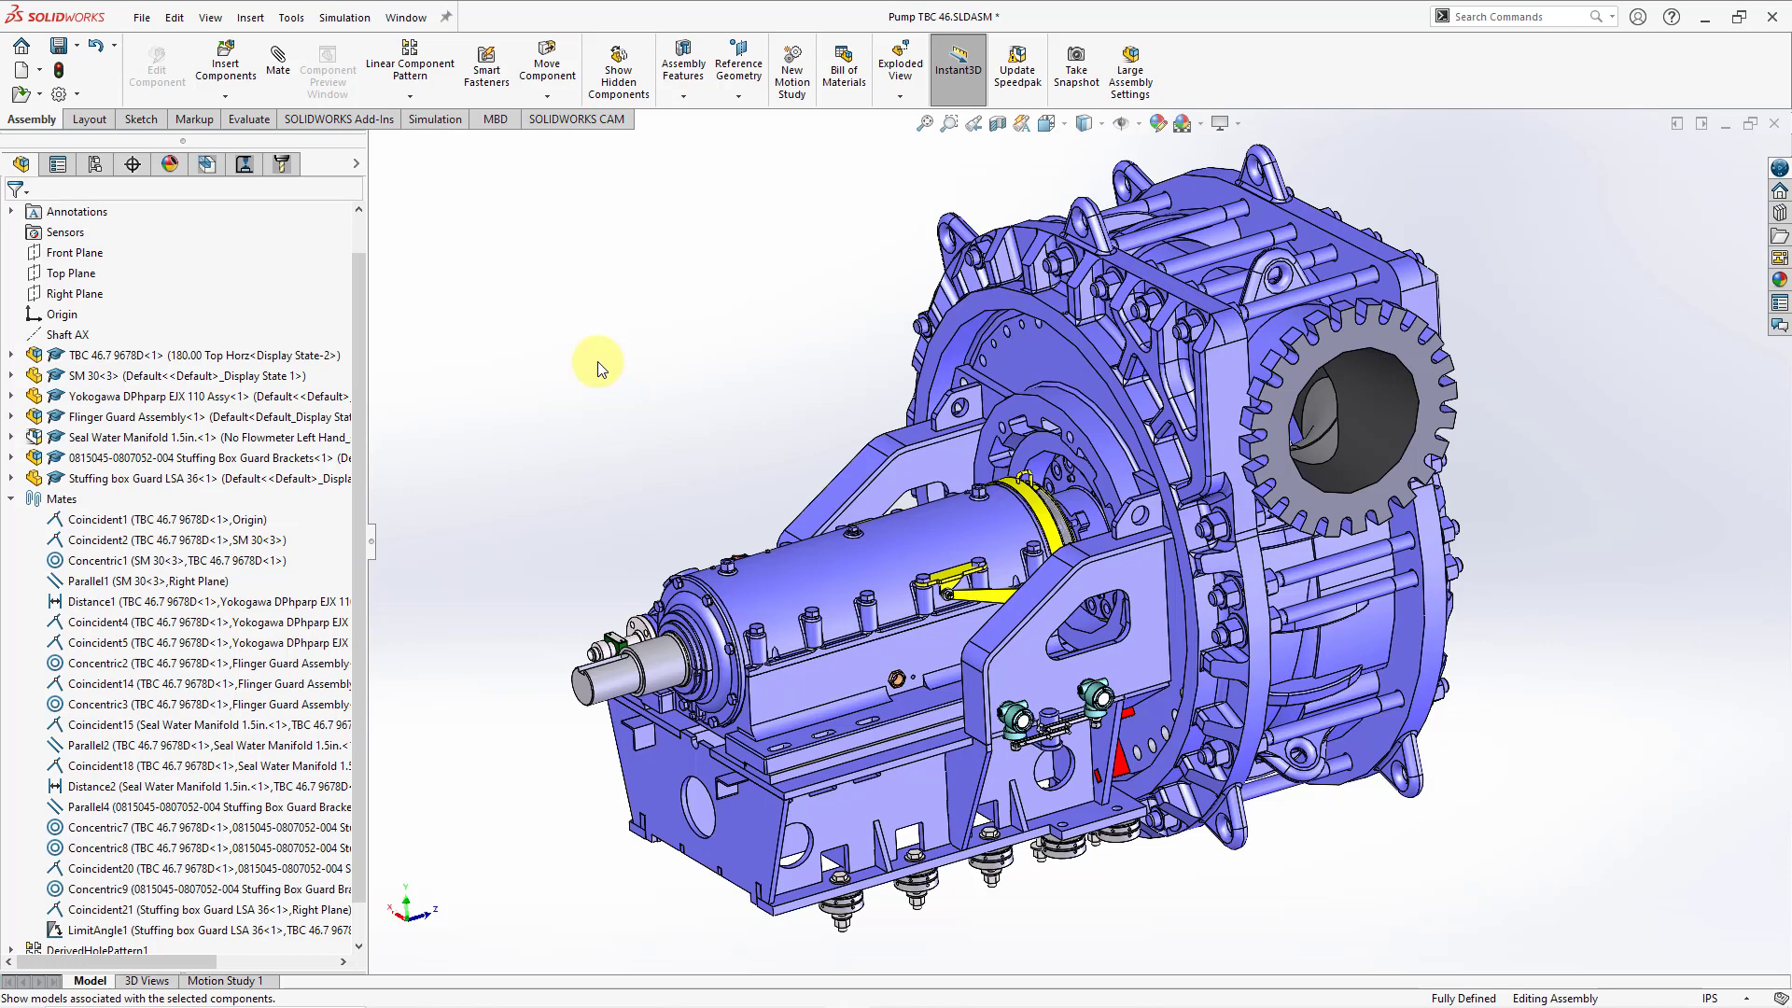
# Step: Create a graphics SpeedPak of the TBC 46.7 9678D subassembly
pyautogui.rightClick(308, 359)
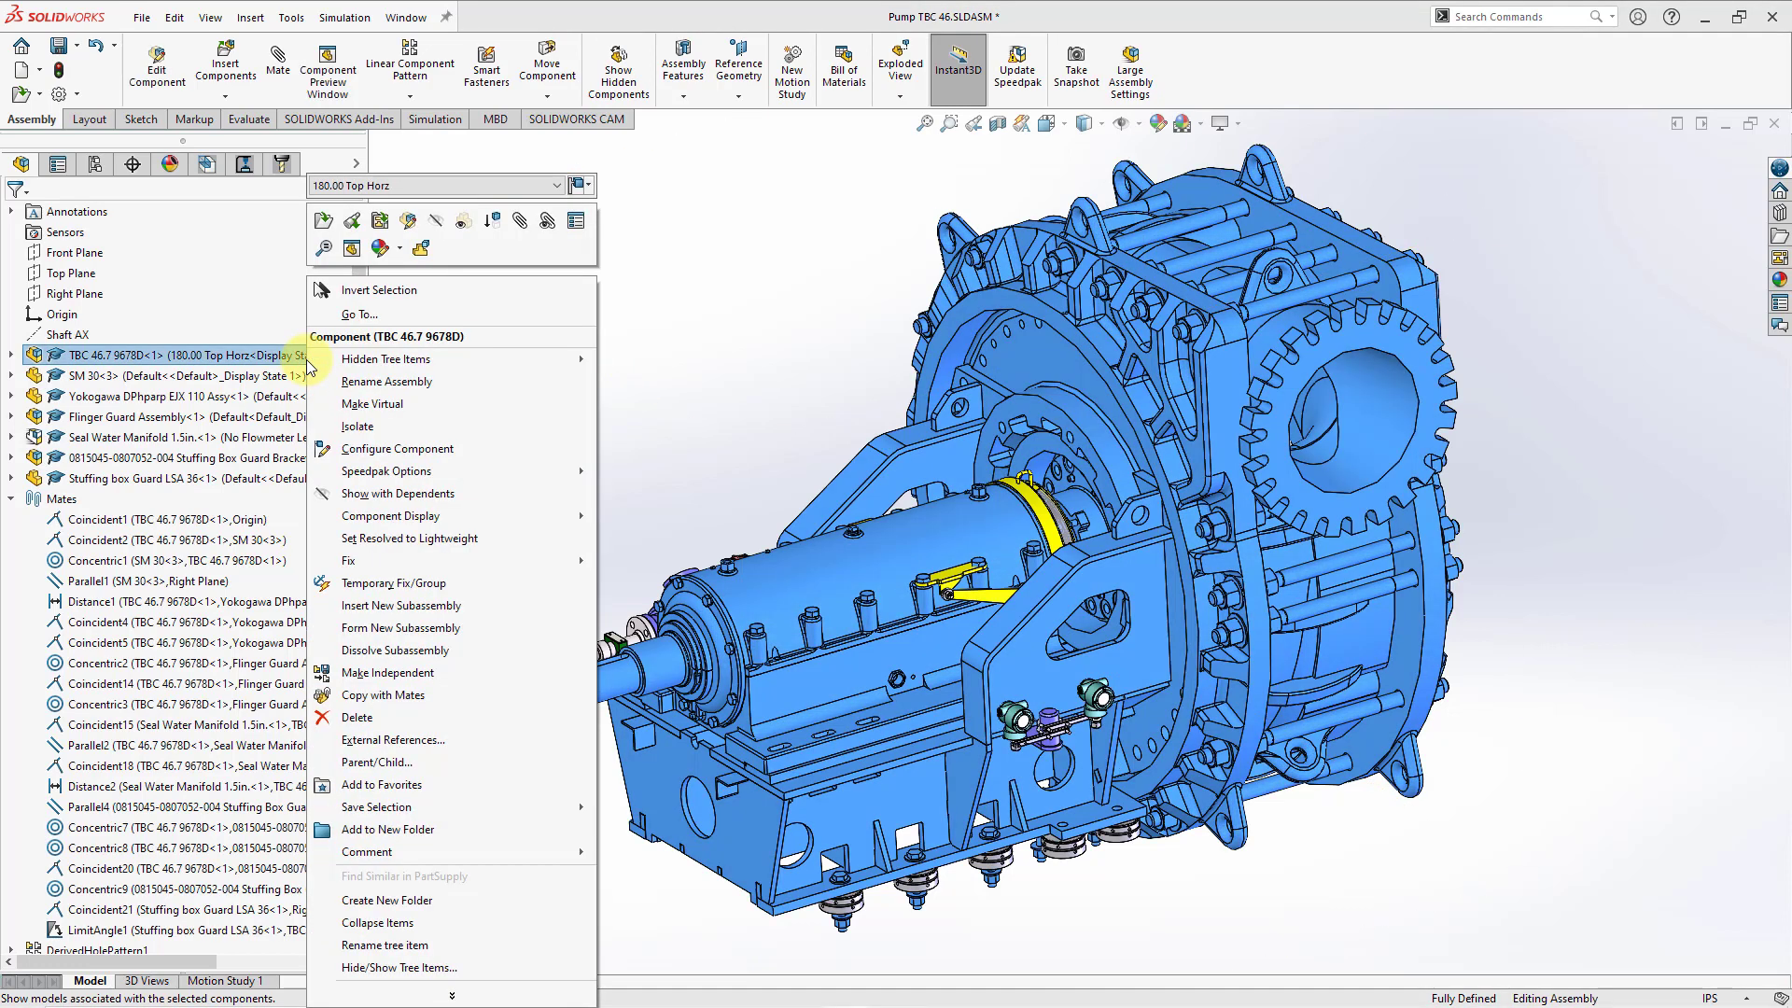
pyautogui.moveTo(387, 474)
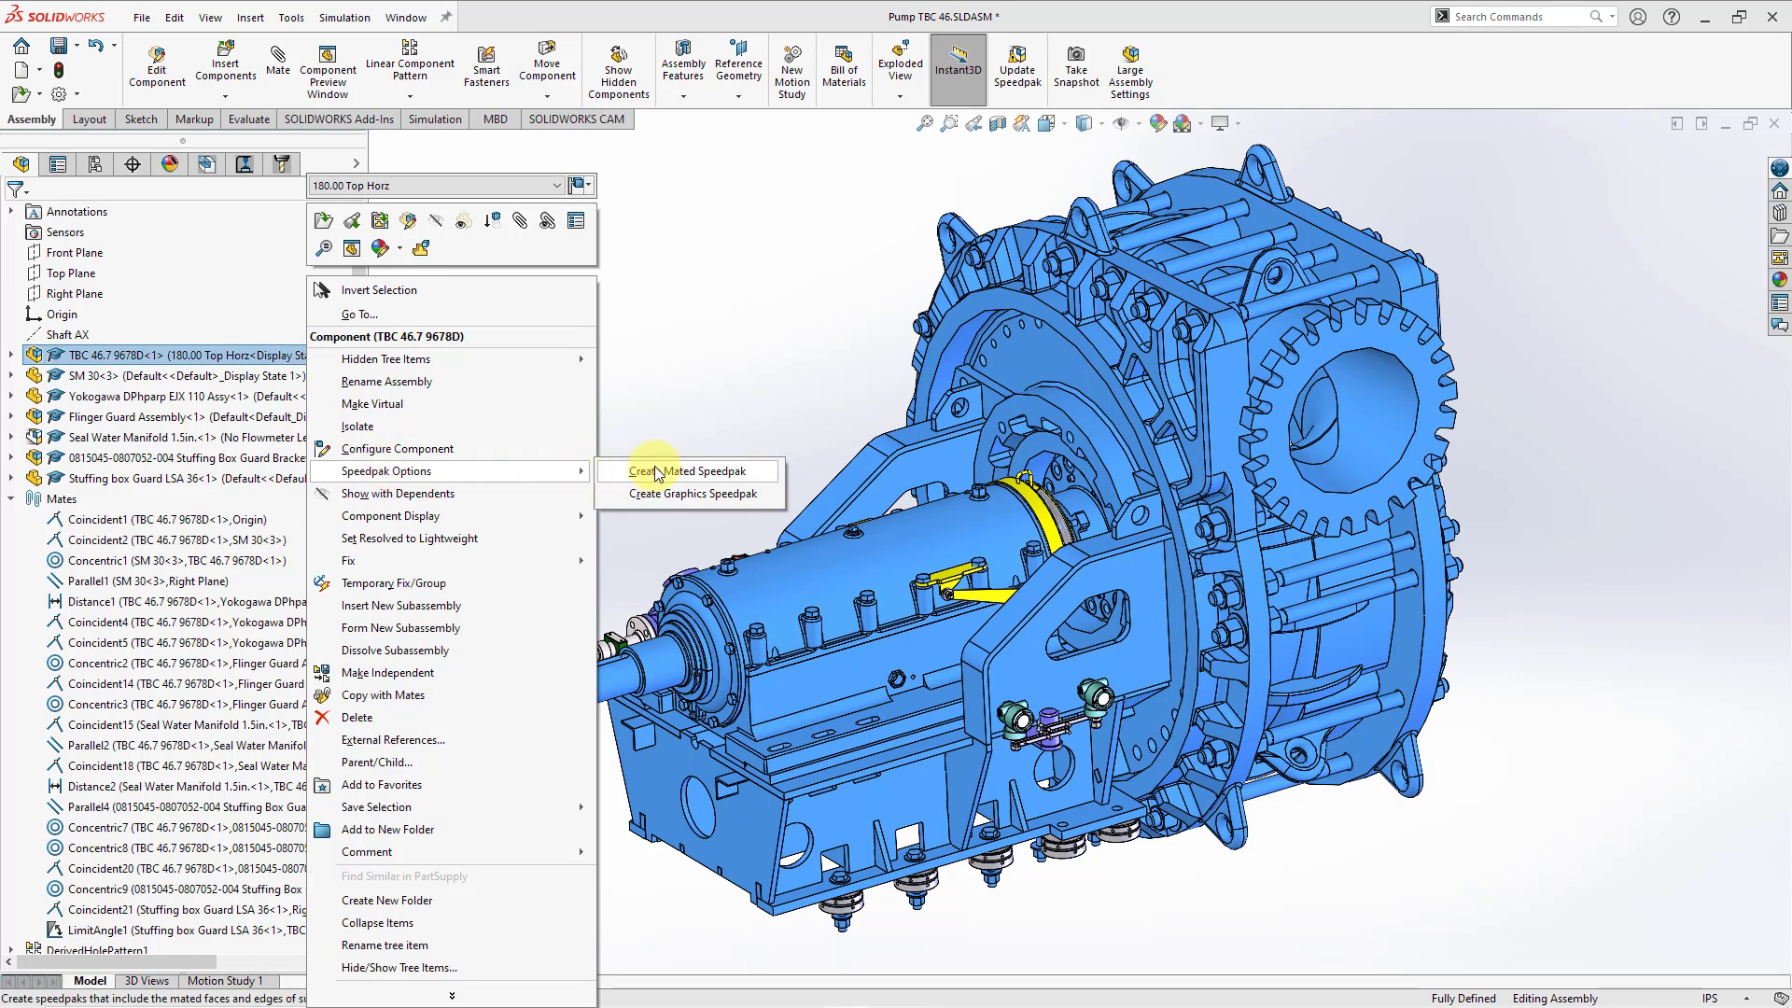
pyautogui.click(702, 503)
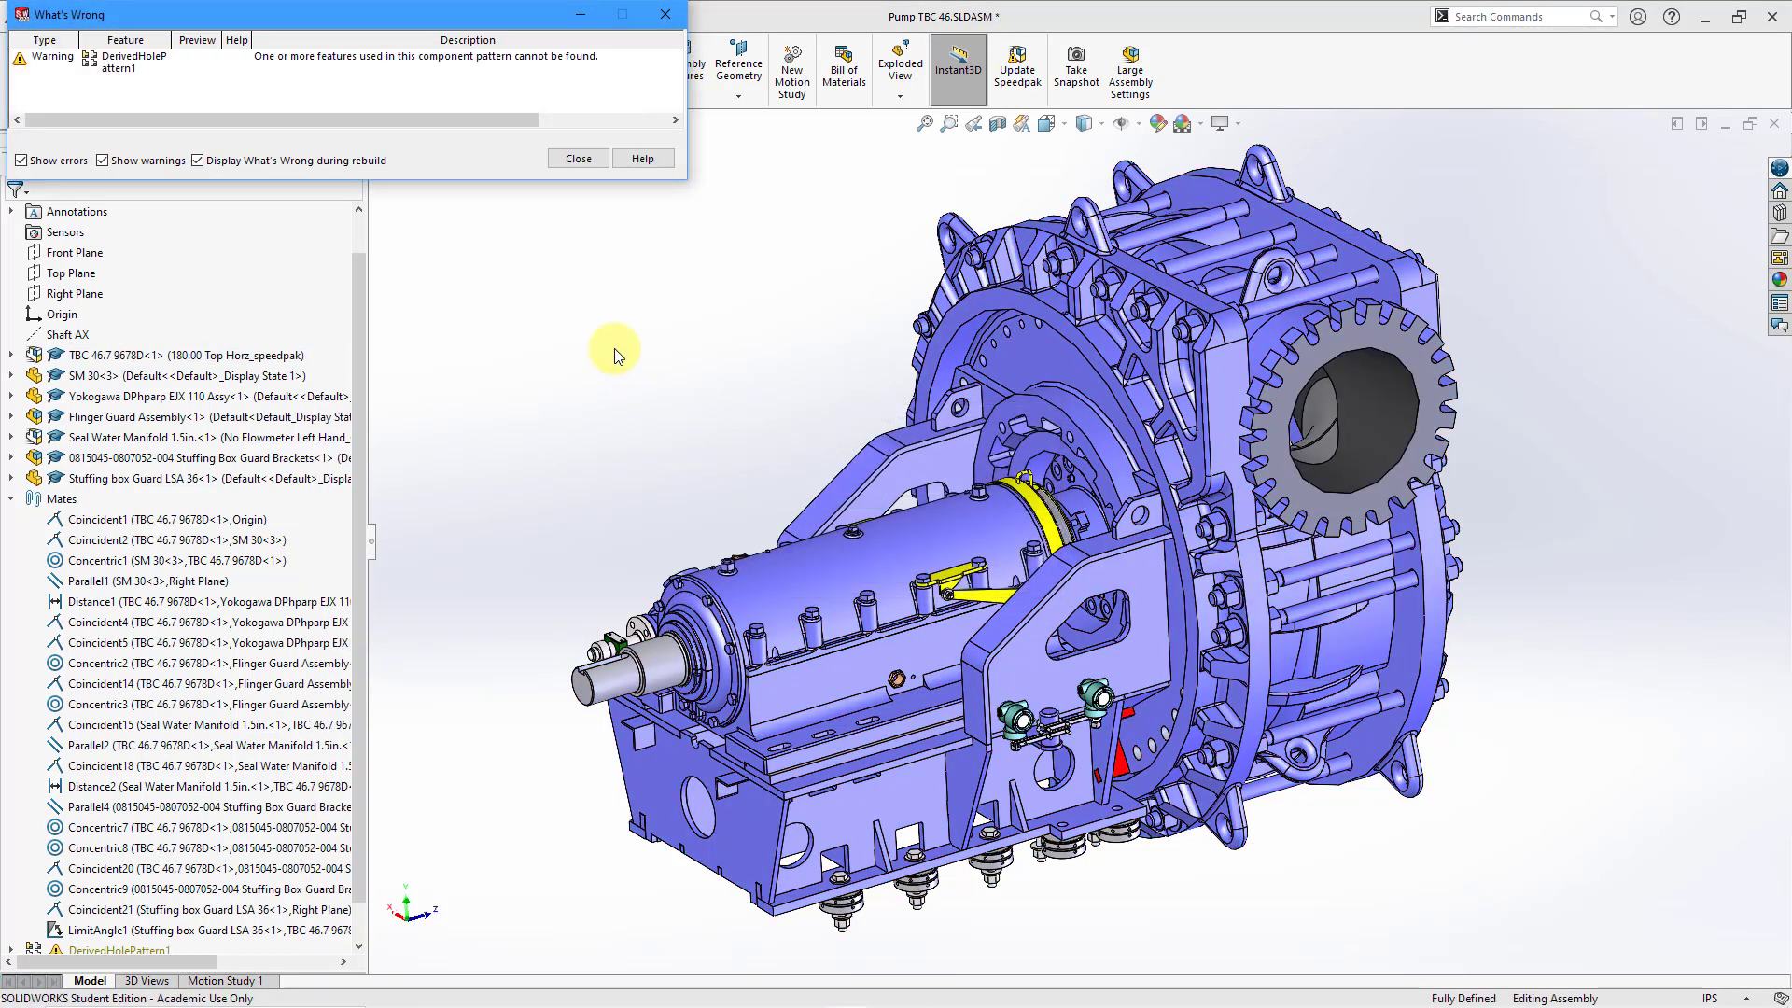
pyautogui.click(573, 160)
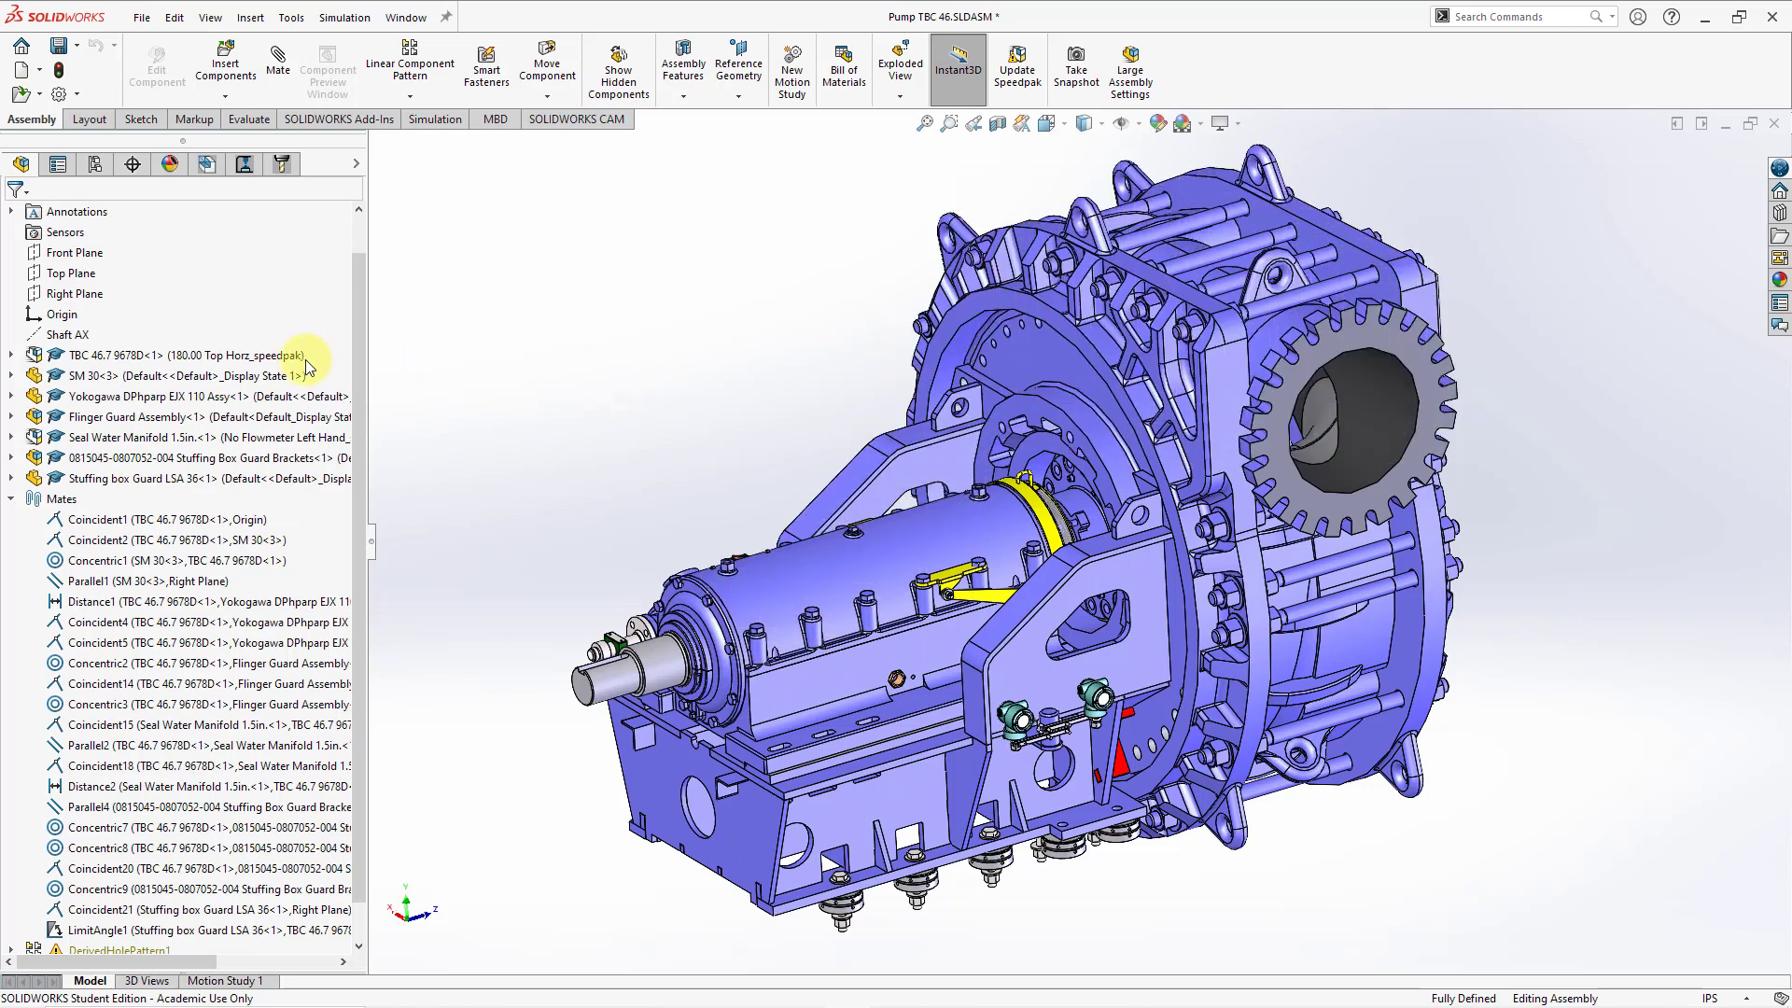
# Step: Set the SpeedPaks of the TBC 46.7 9678D and Seal Water Manifold subassemblies back to their parent configurations
pyautogui.rightClick(257, 359)
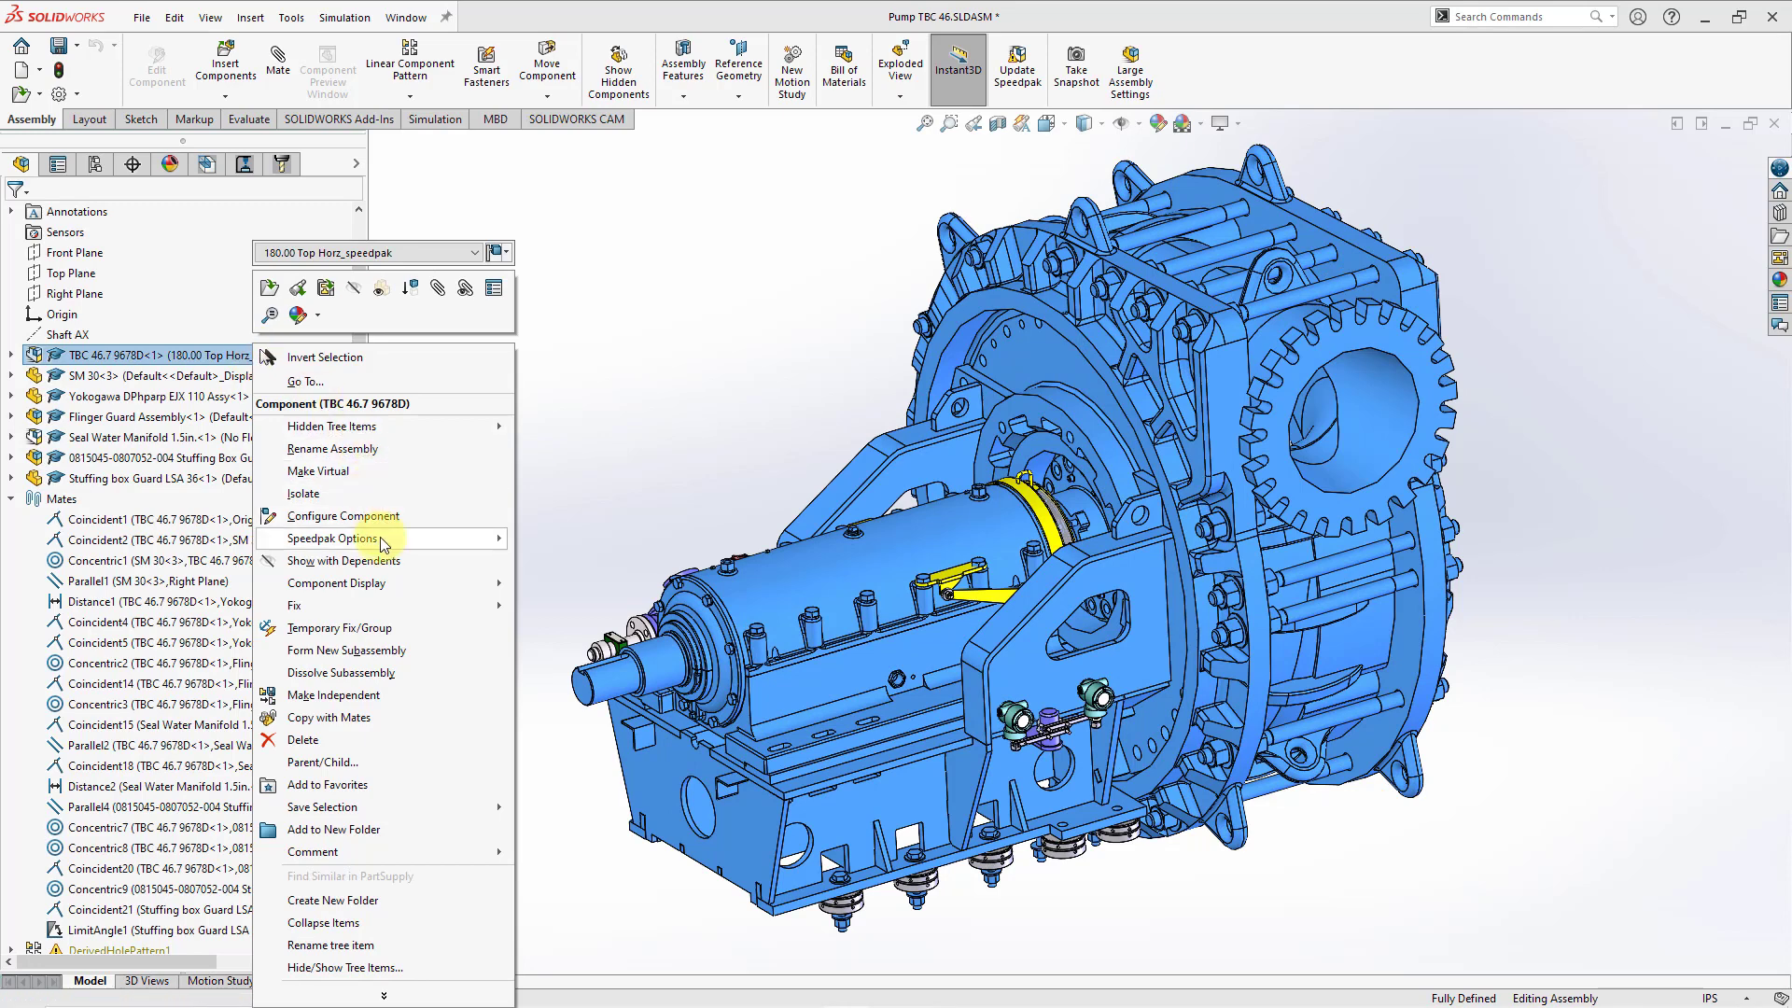
pyautogui.moveTo(380, 539)
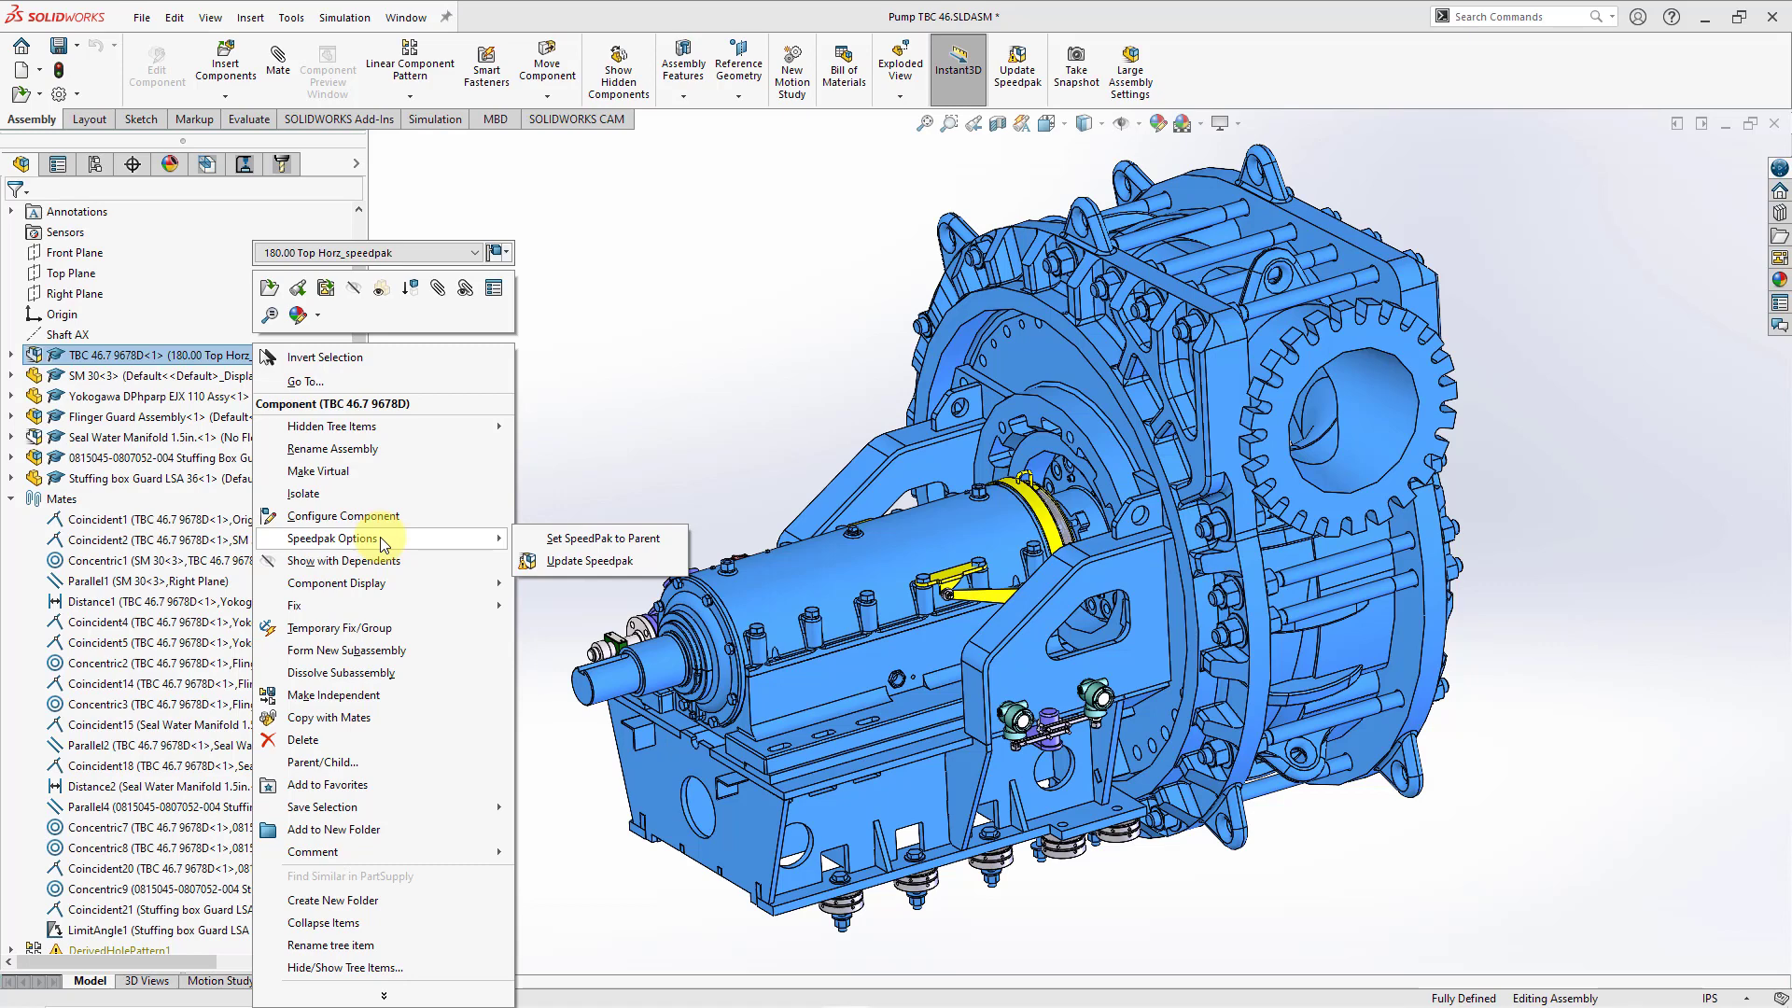
pyautogui.click(584, 541)
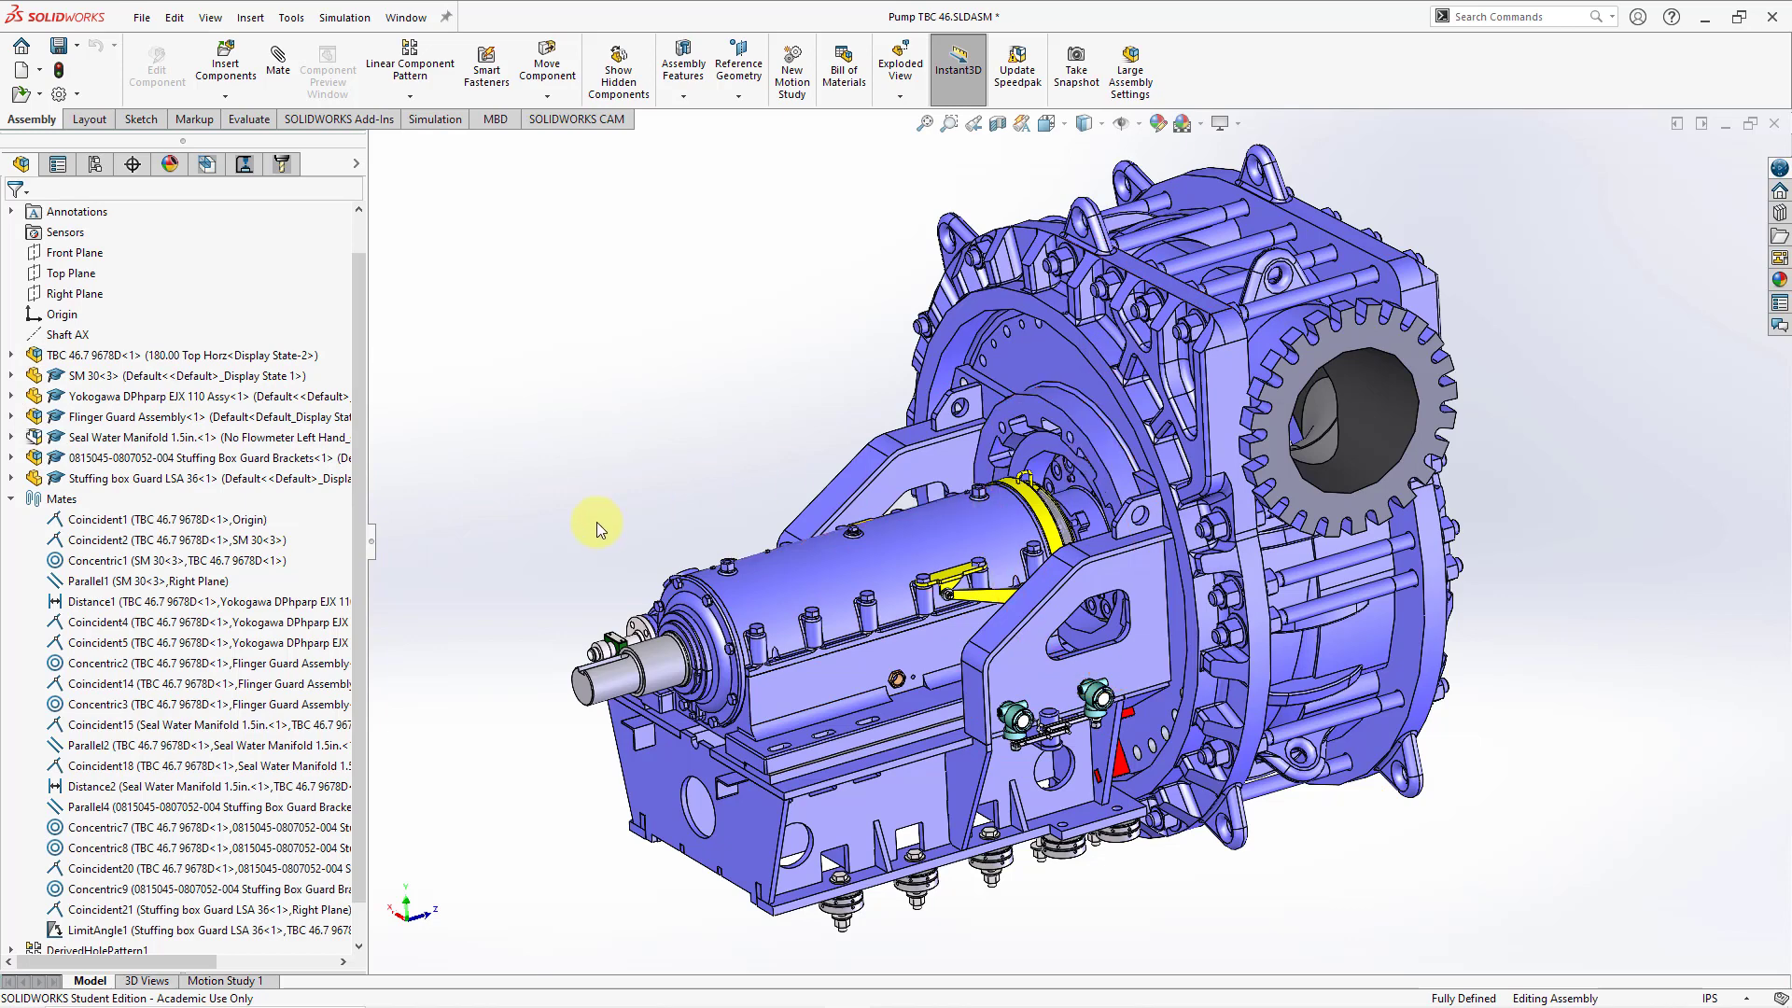
pyautogui.rightClick(193, 439)
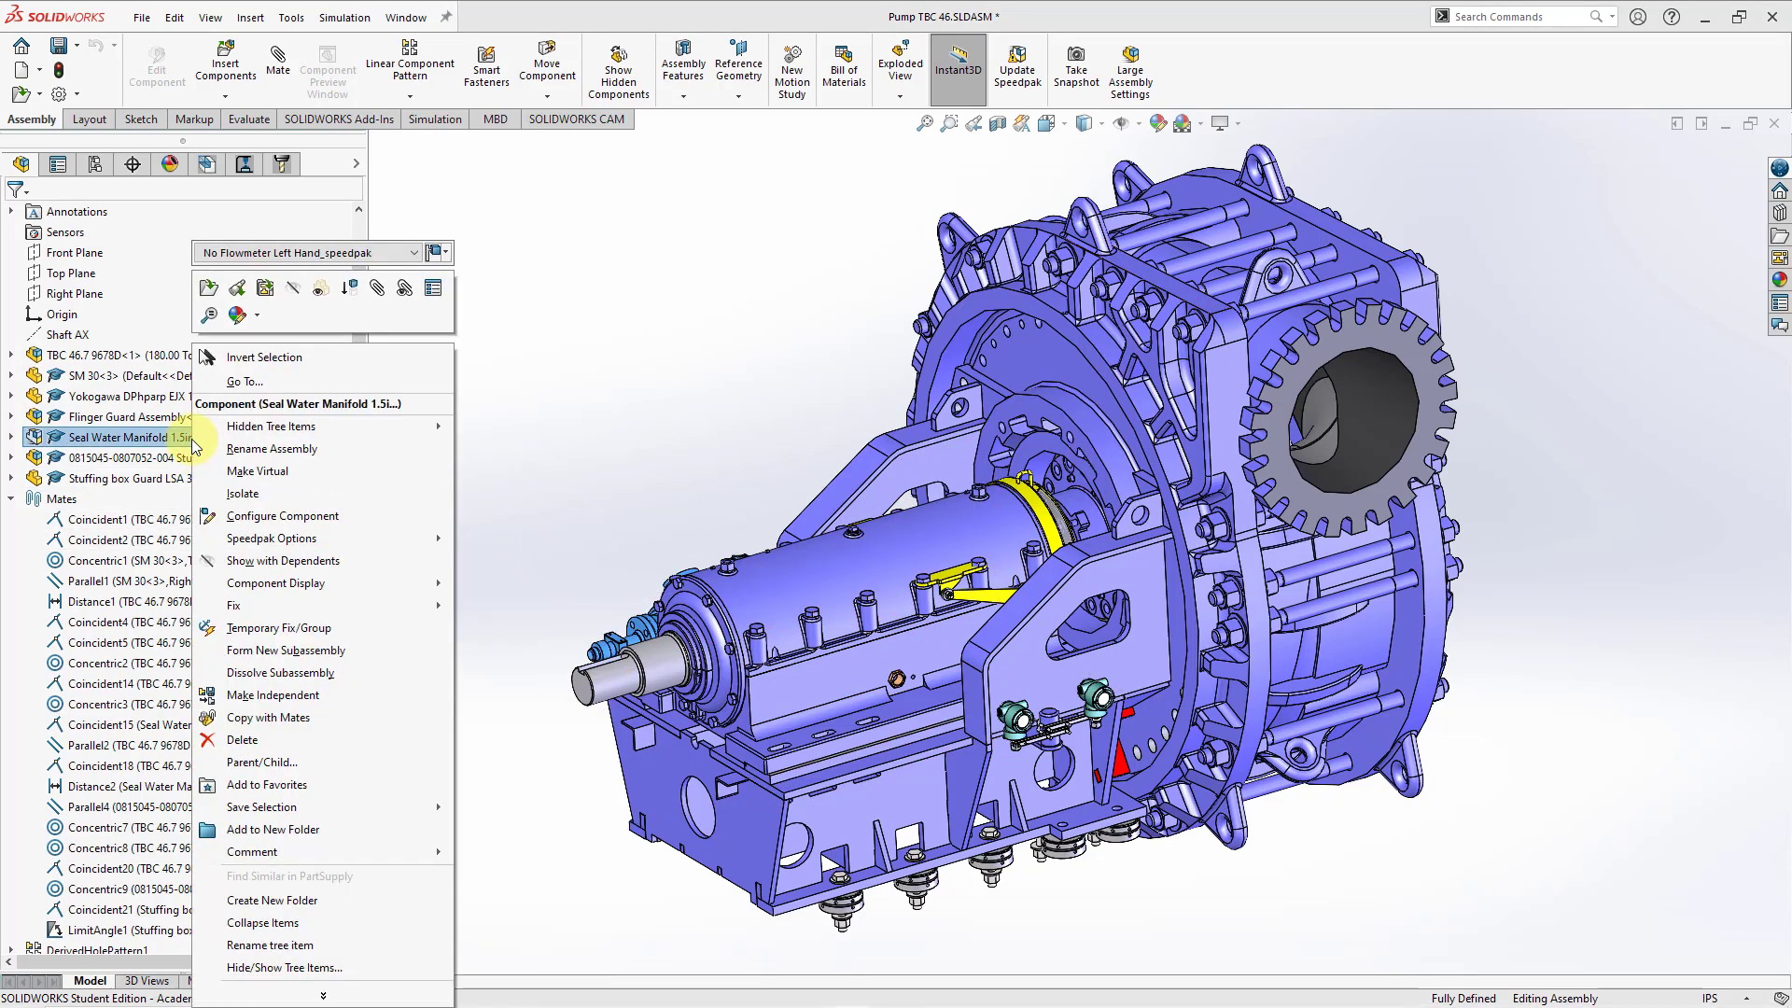
pyautogui.moveTo(294, 541)
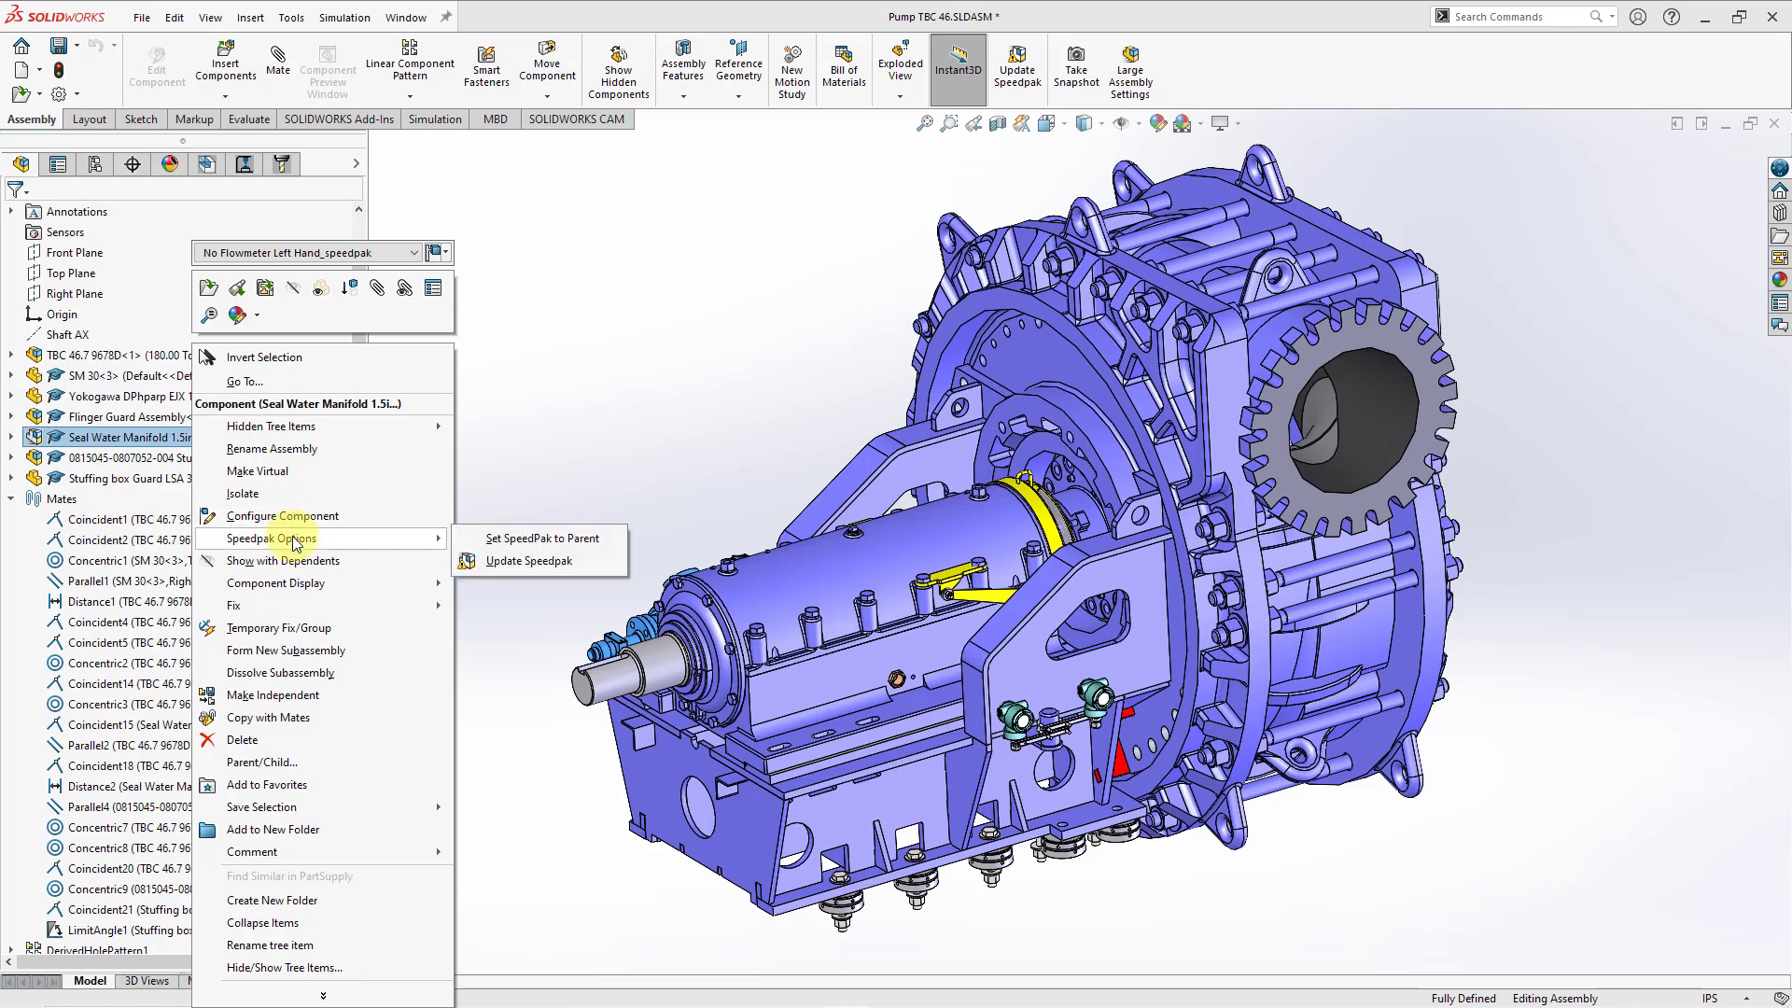
pyautogui.click(578, 543)
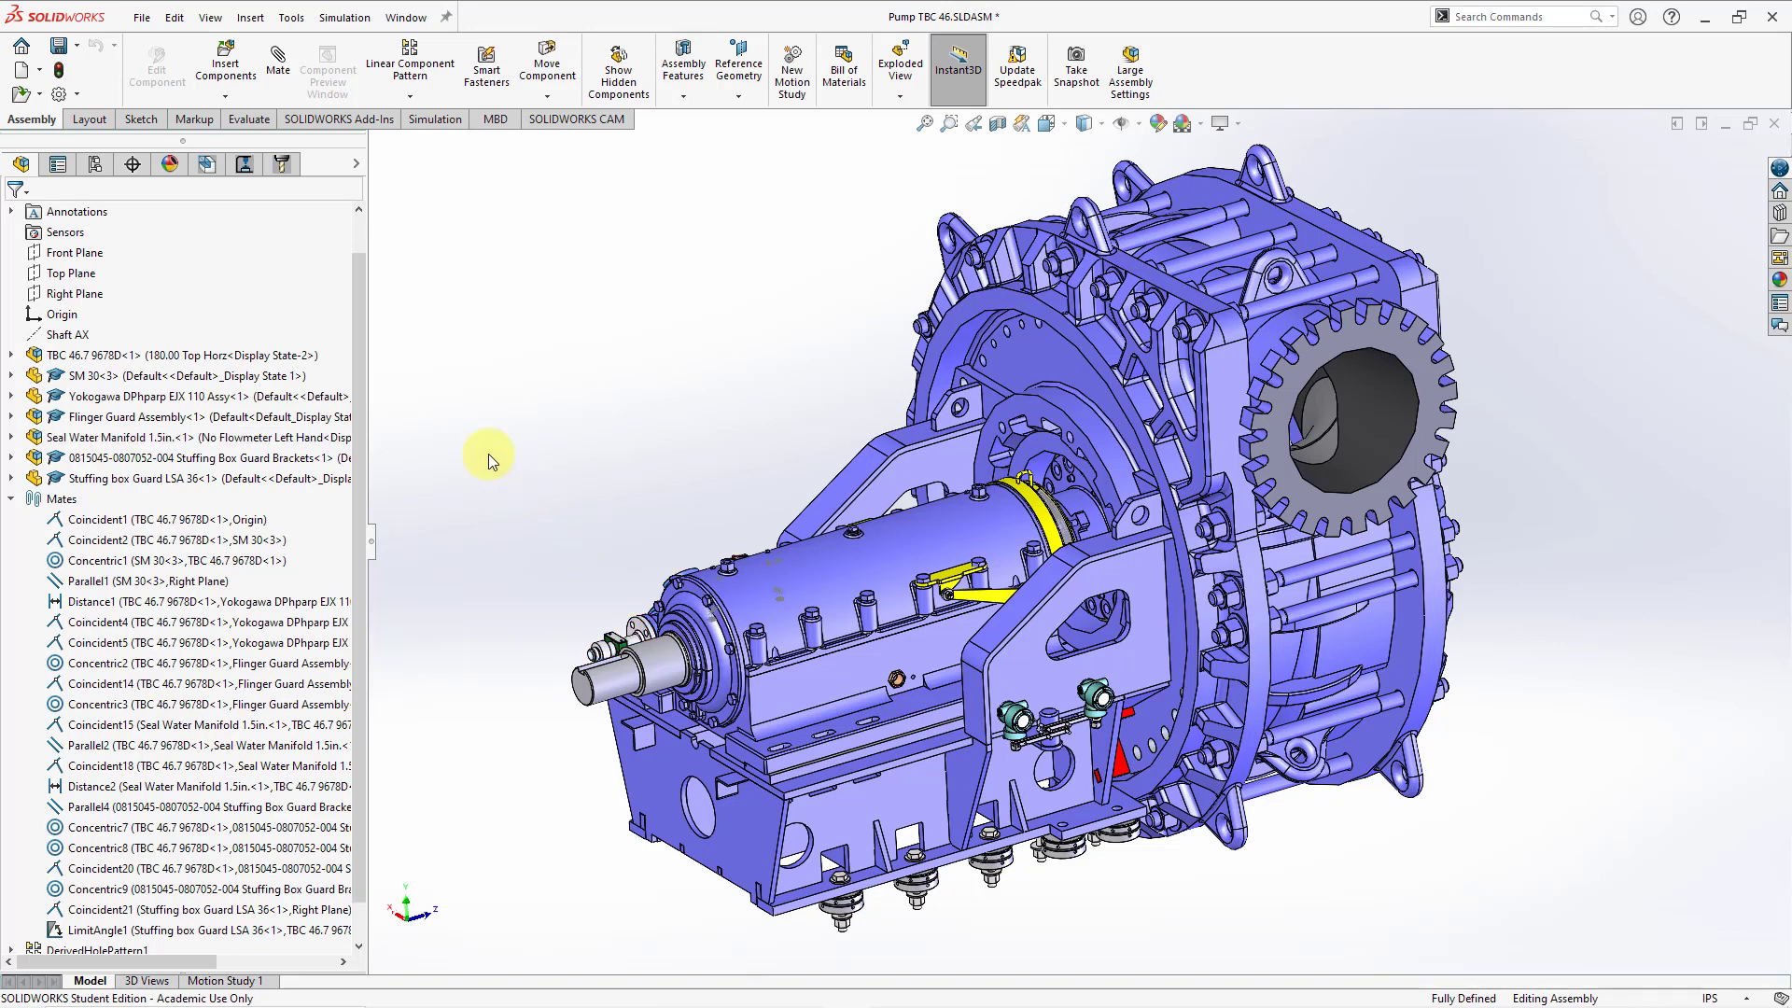
# Step: Add a SpeedPak to the Default configuration and include four pedestal faces: front plate, base edge and both side brackets
pyautogui.scroll(1, 362, 353)
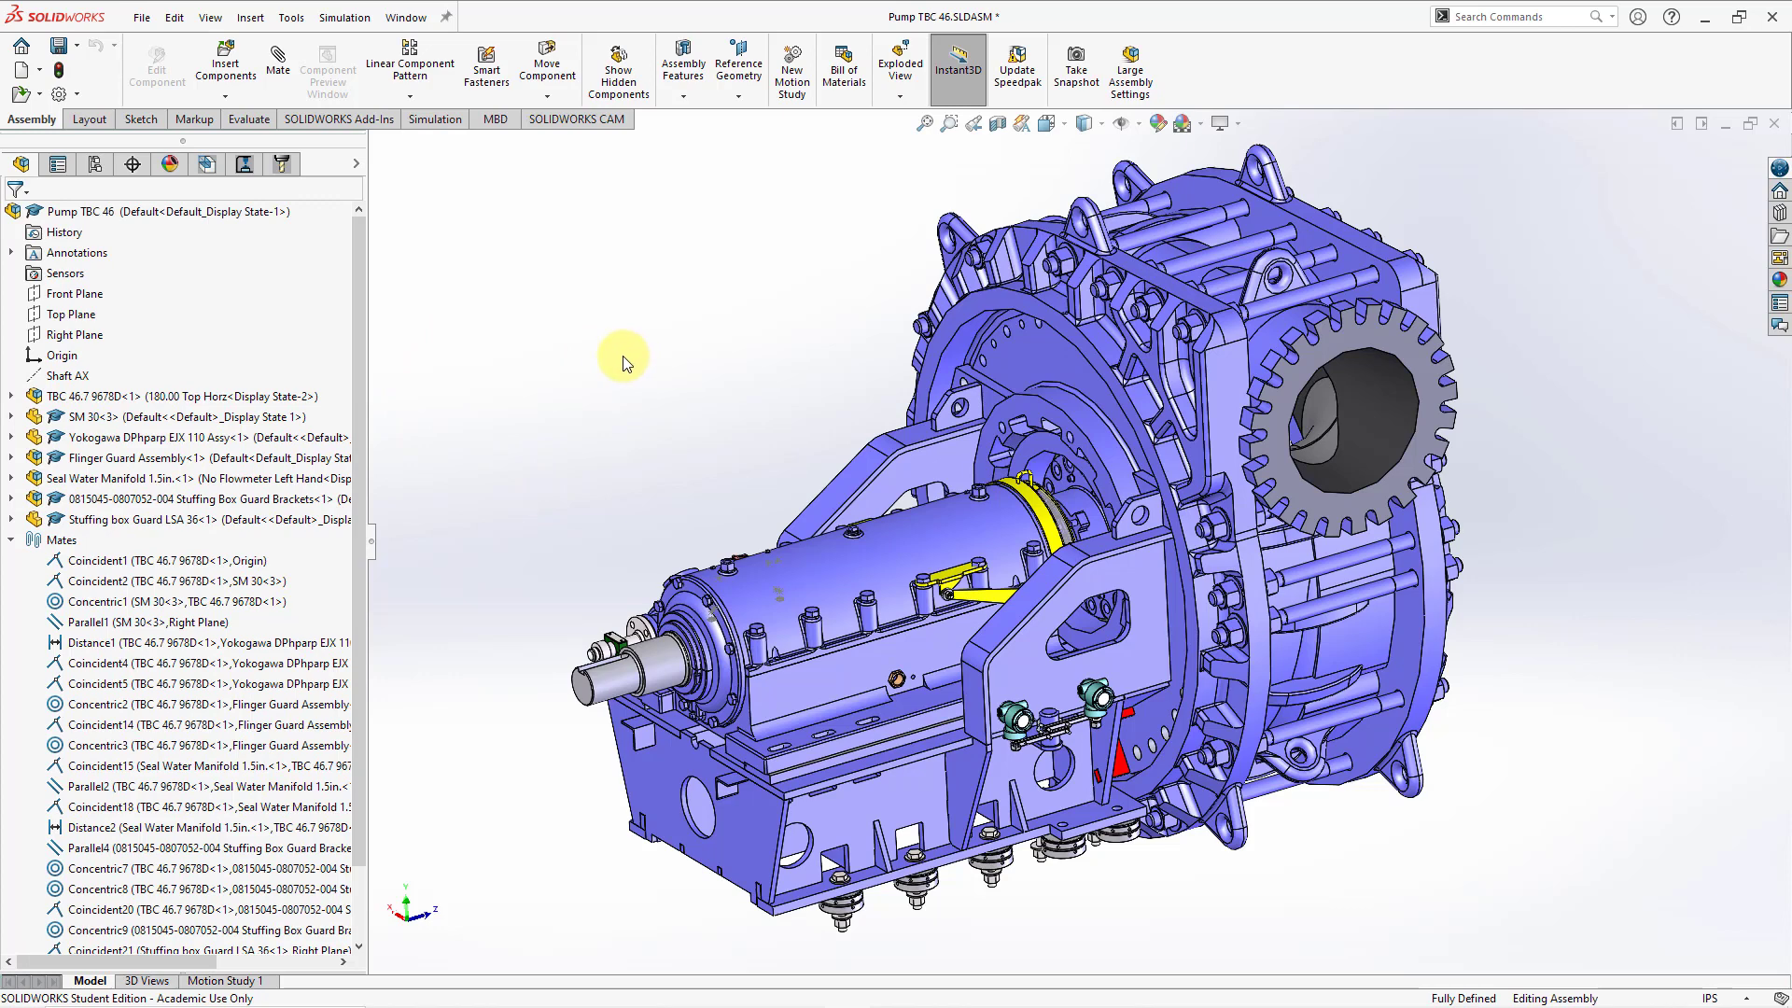
pyautogui.click(96, 166)
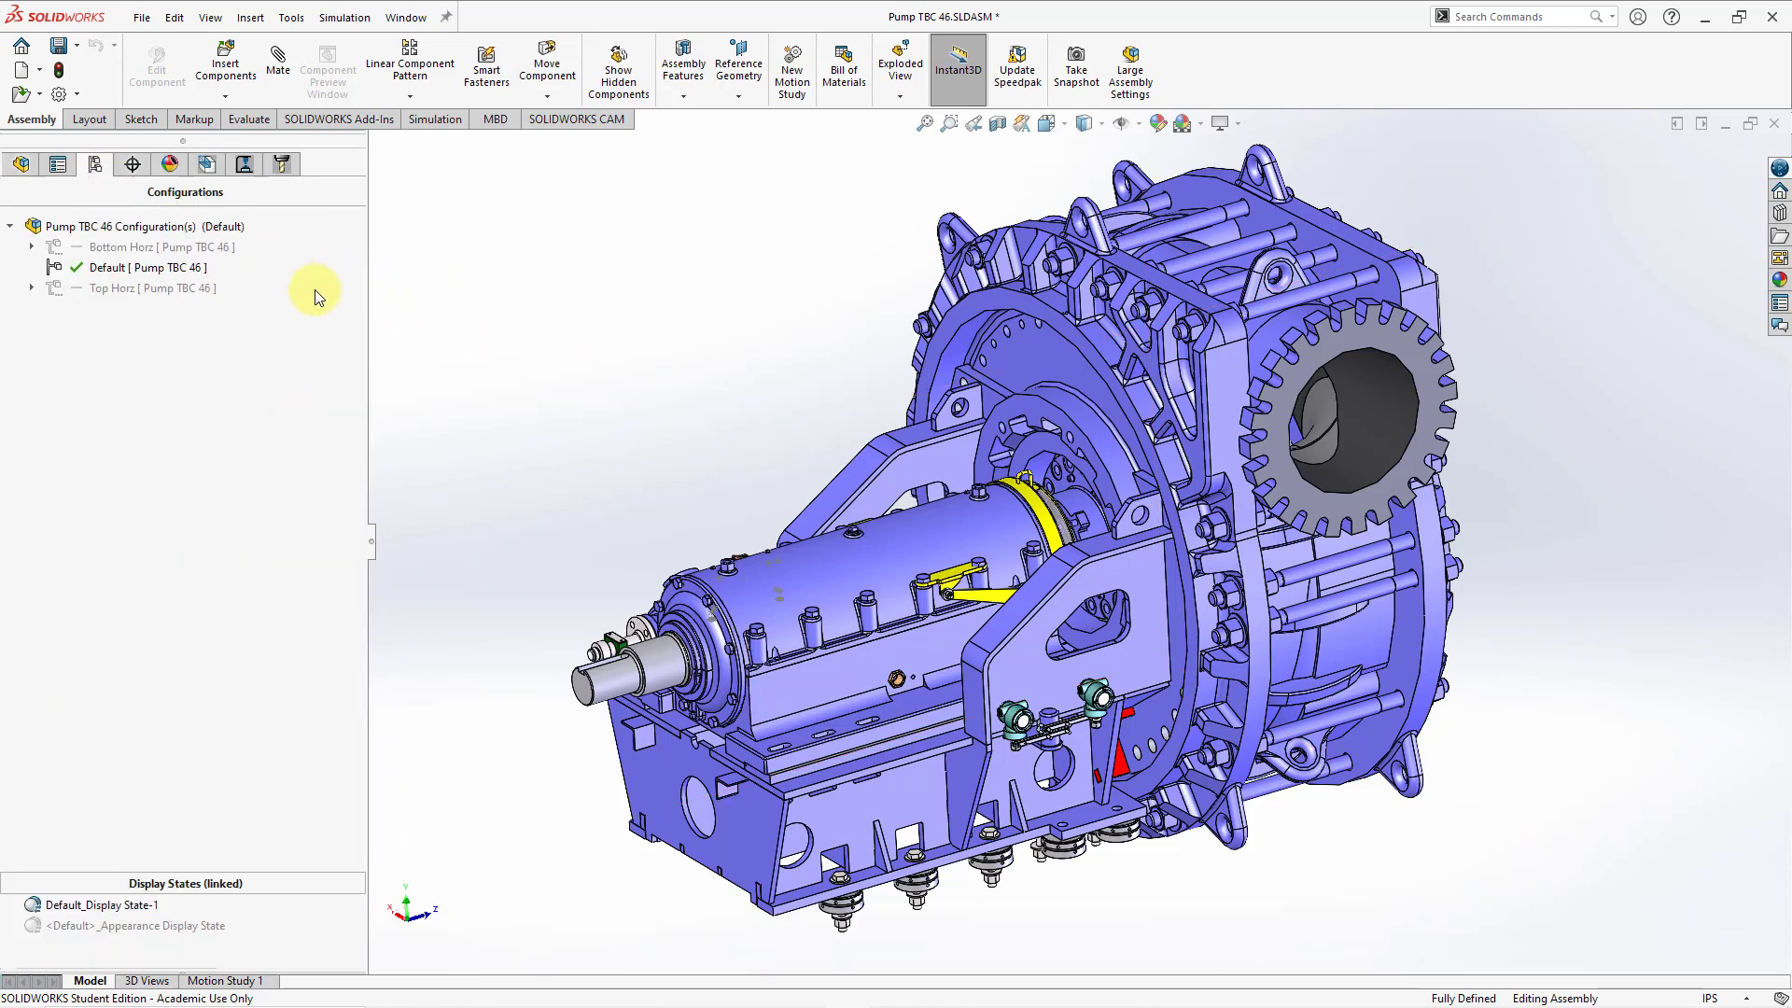
pyautogui.rightClick(195, 281)
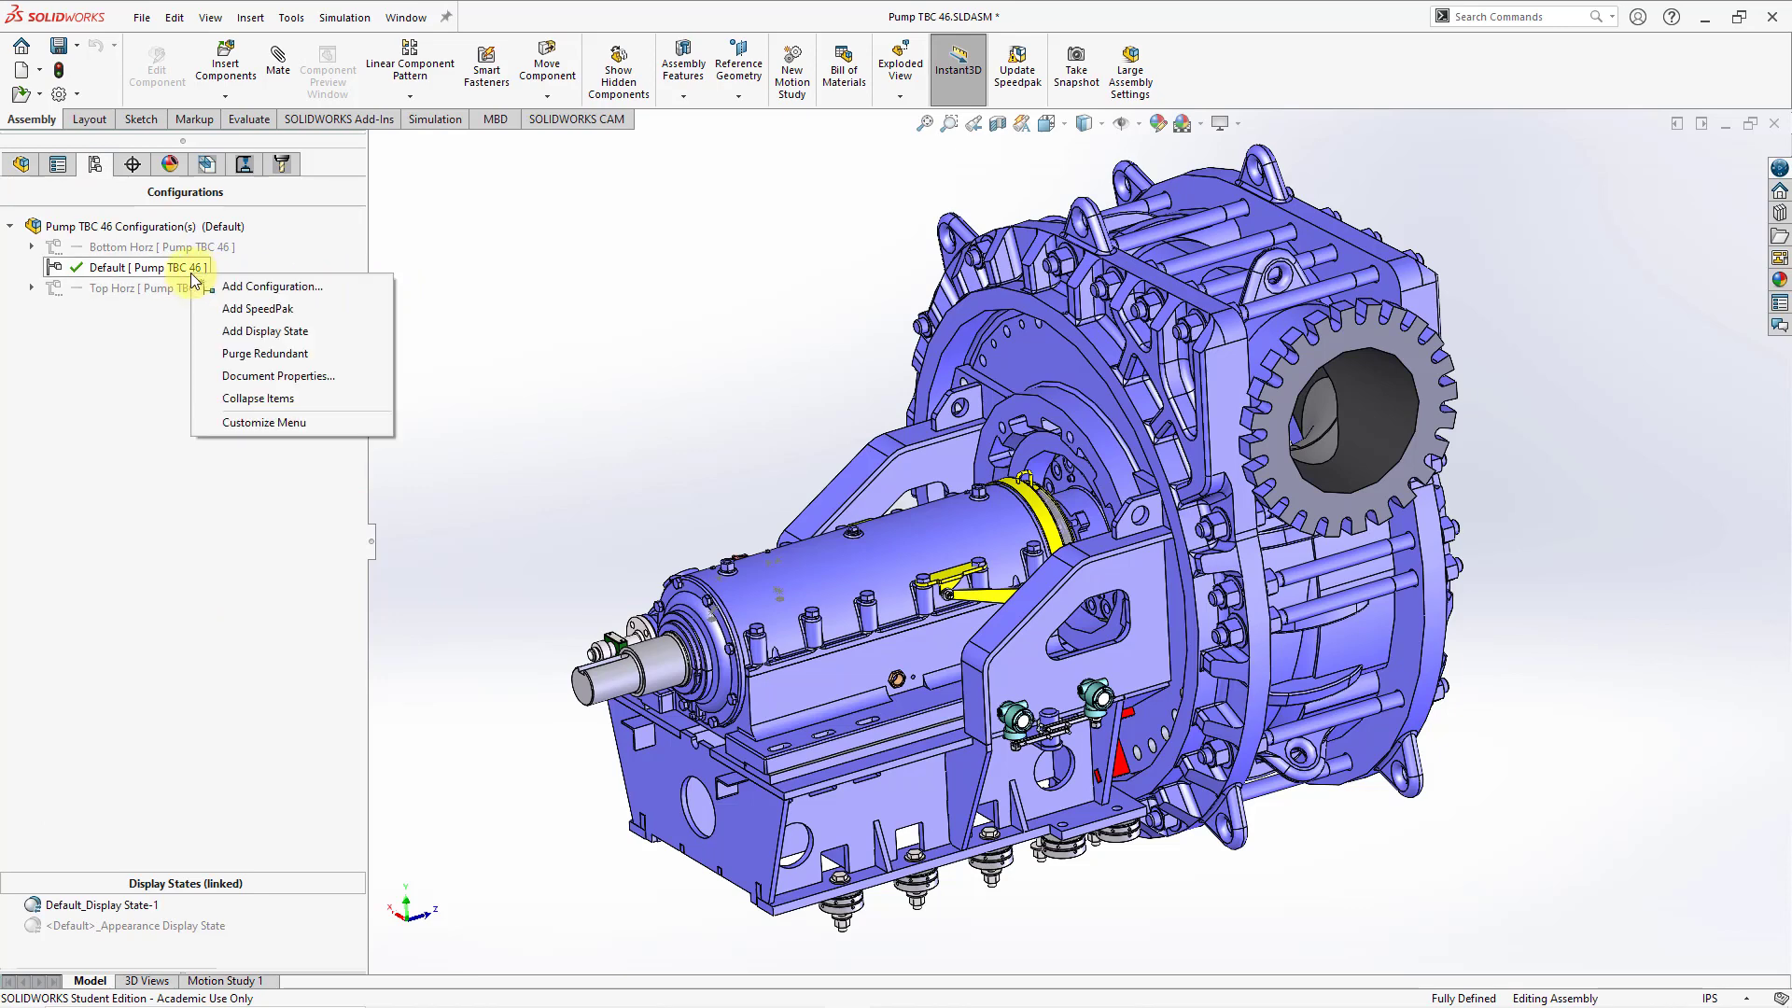
pyautogui.click(355, 308)
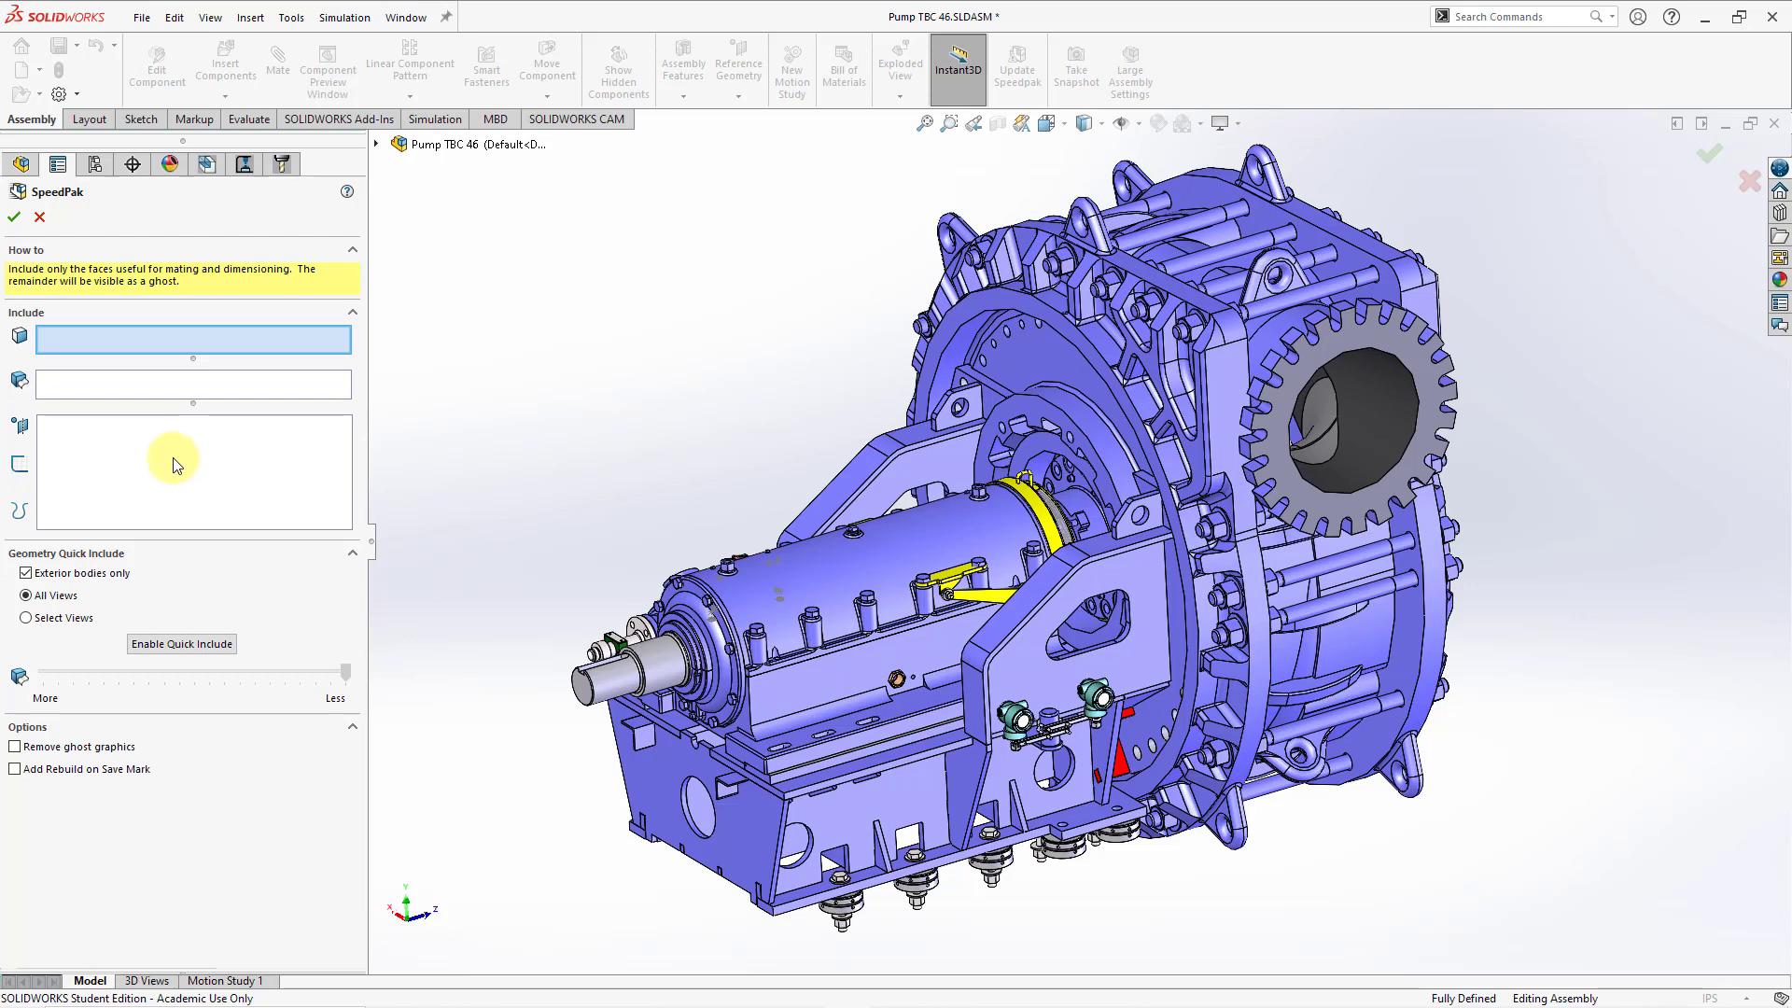
pyautogui.click(741, 831)
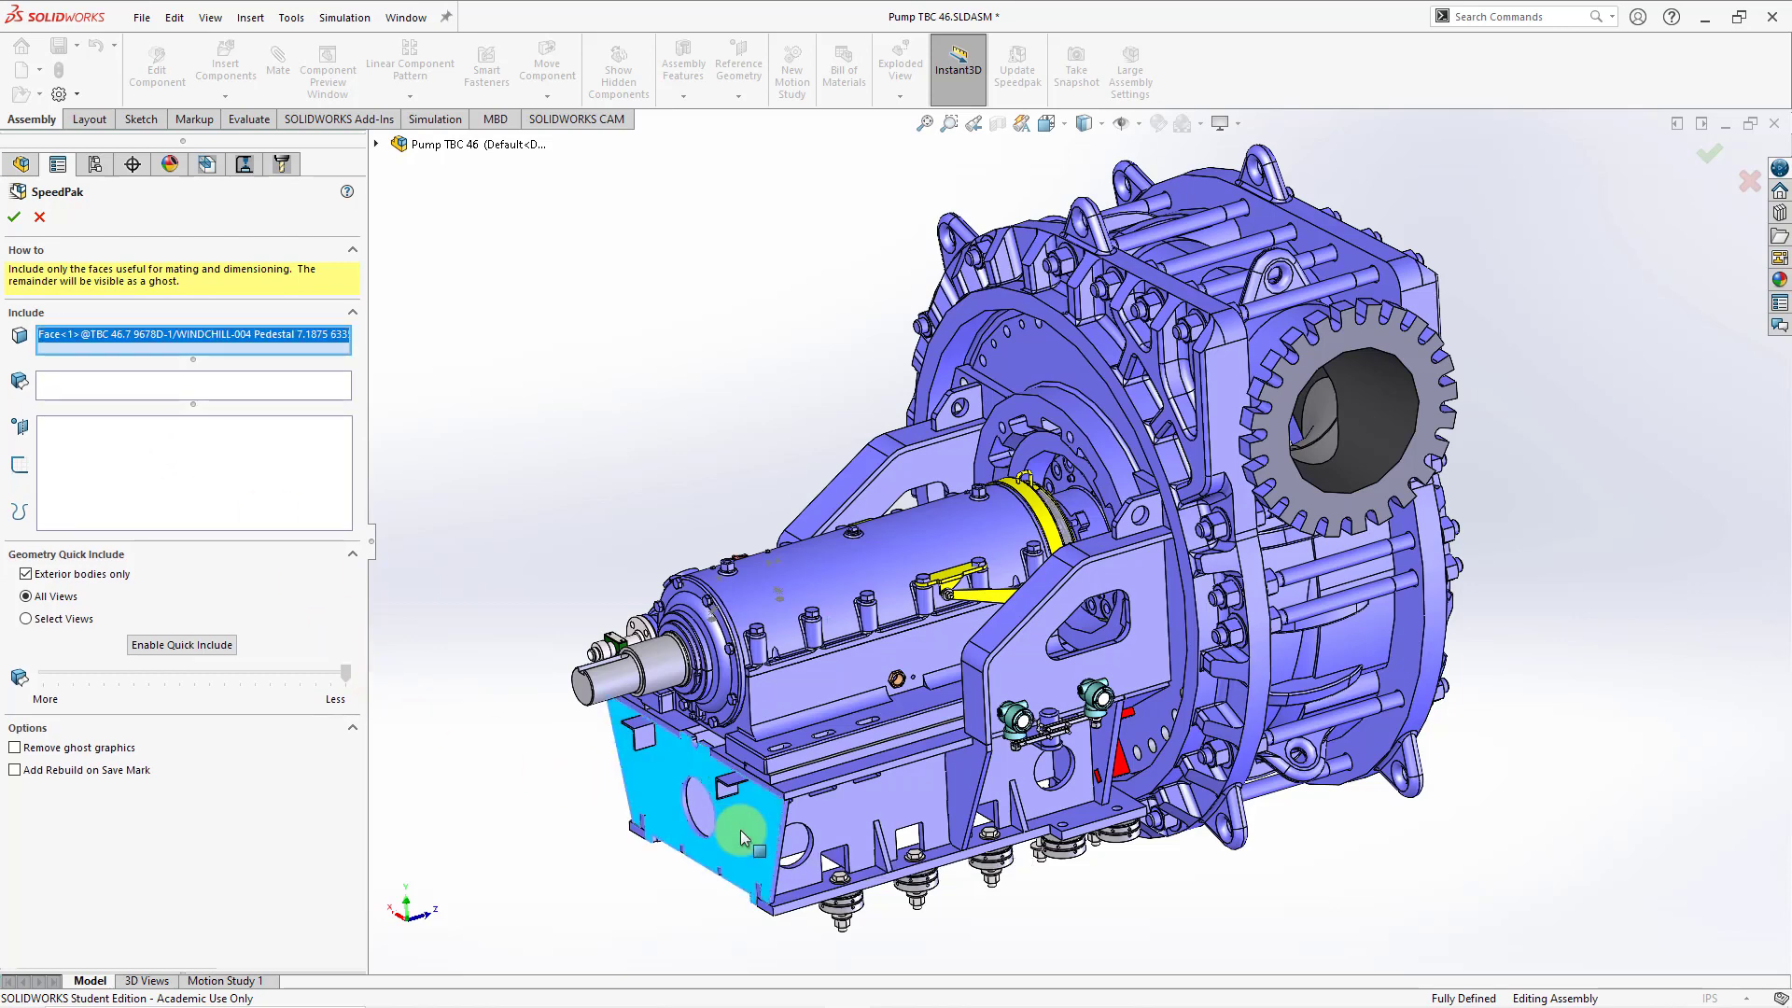
pyautogui.click(799, 911)
pyautogui.click(1136, 664)
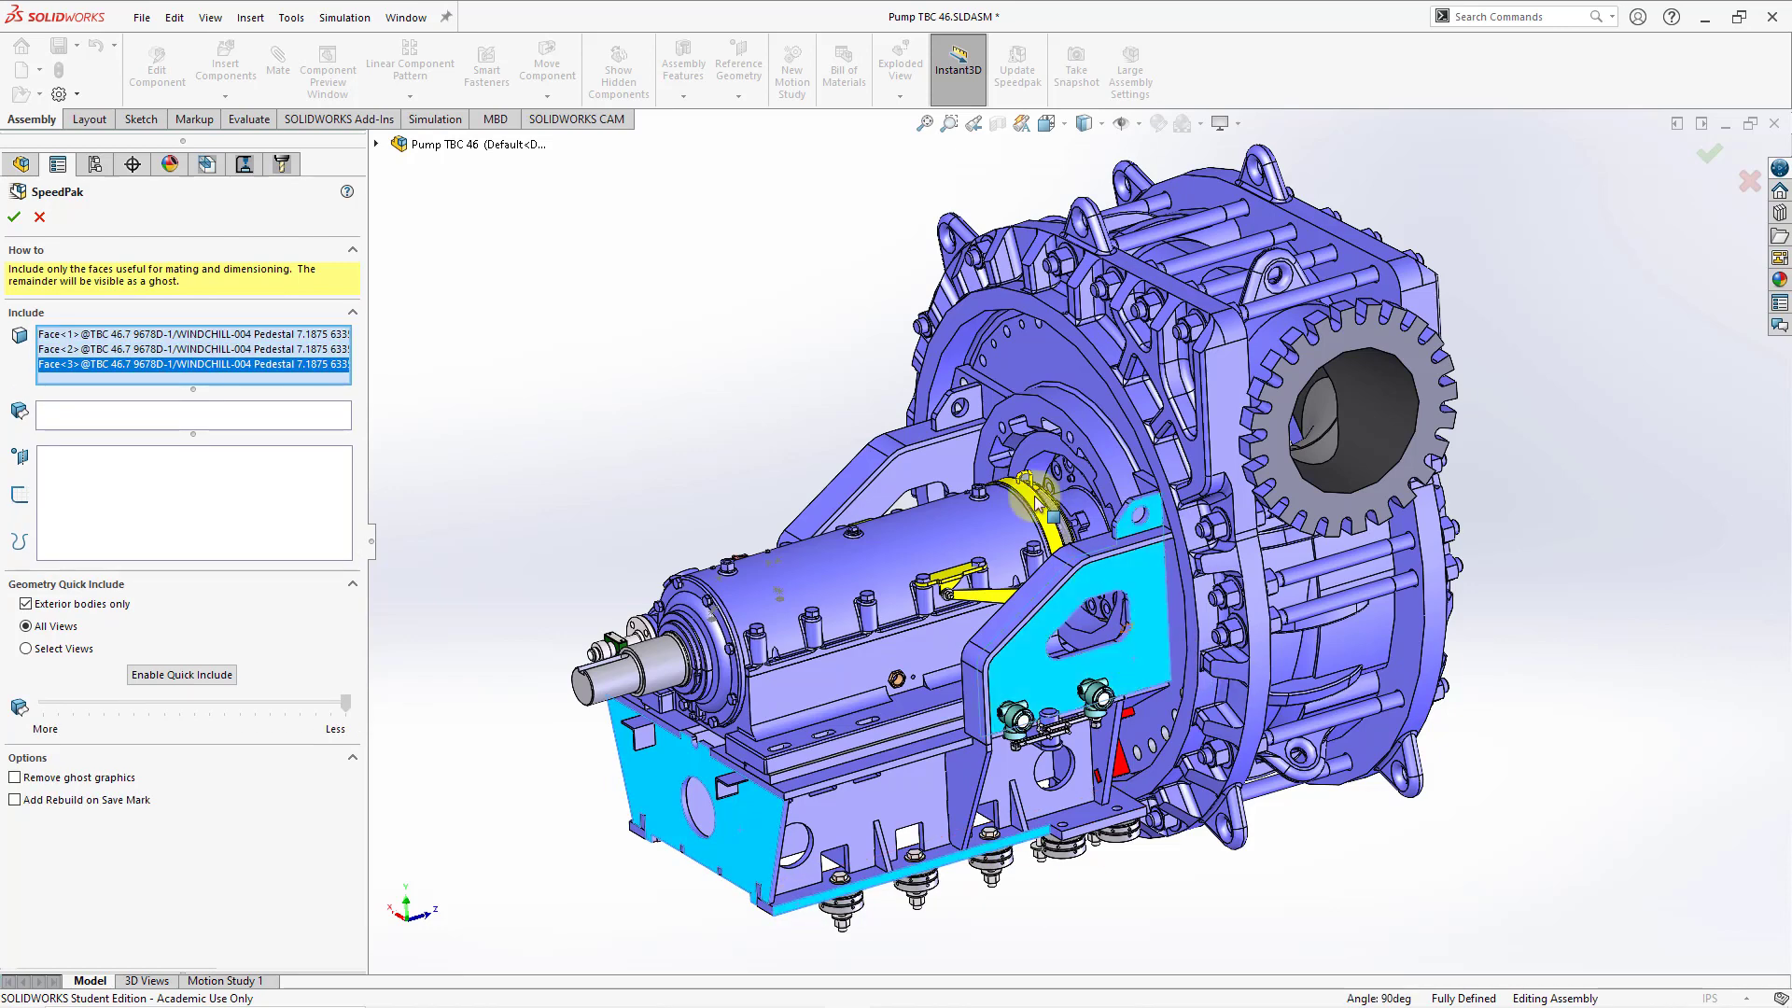
pyautogui.click(929, 455)
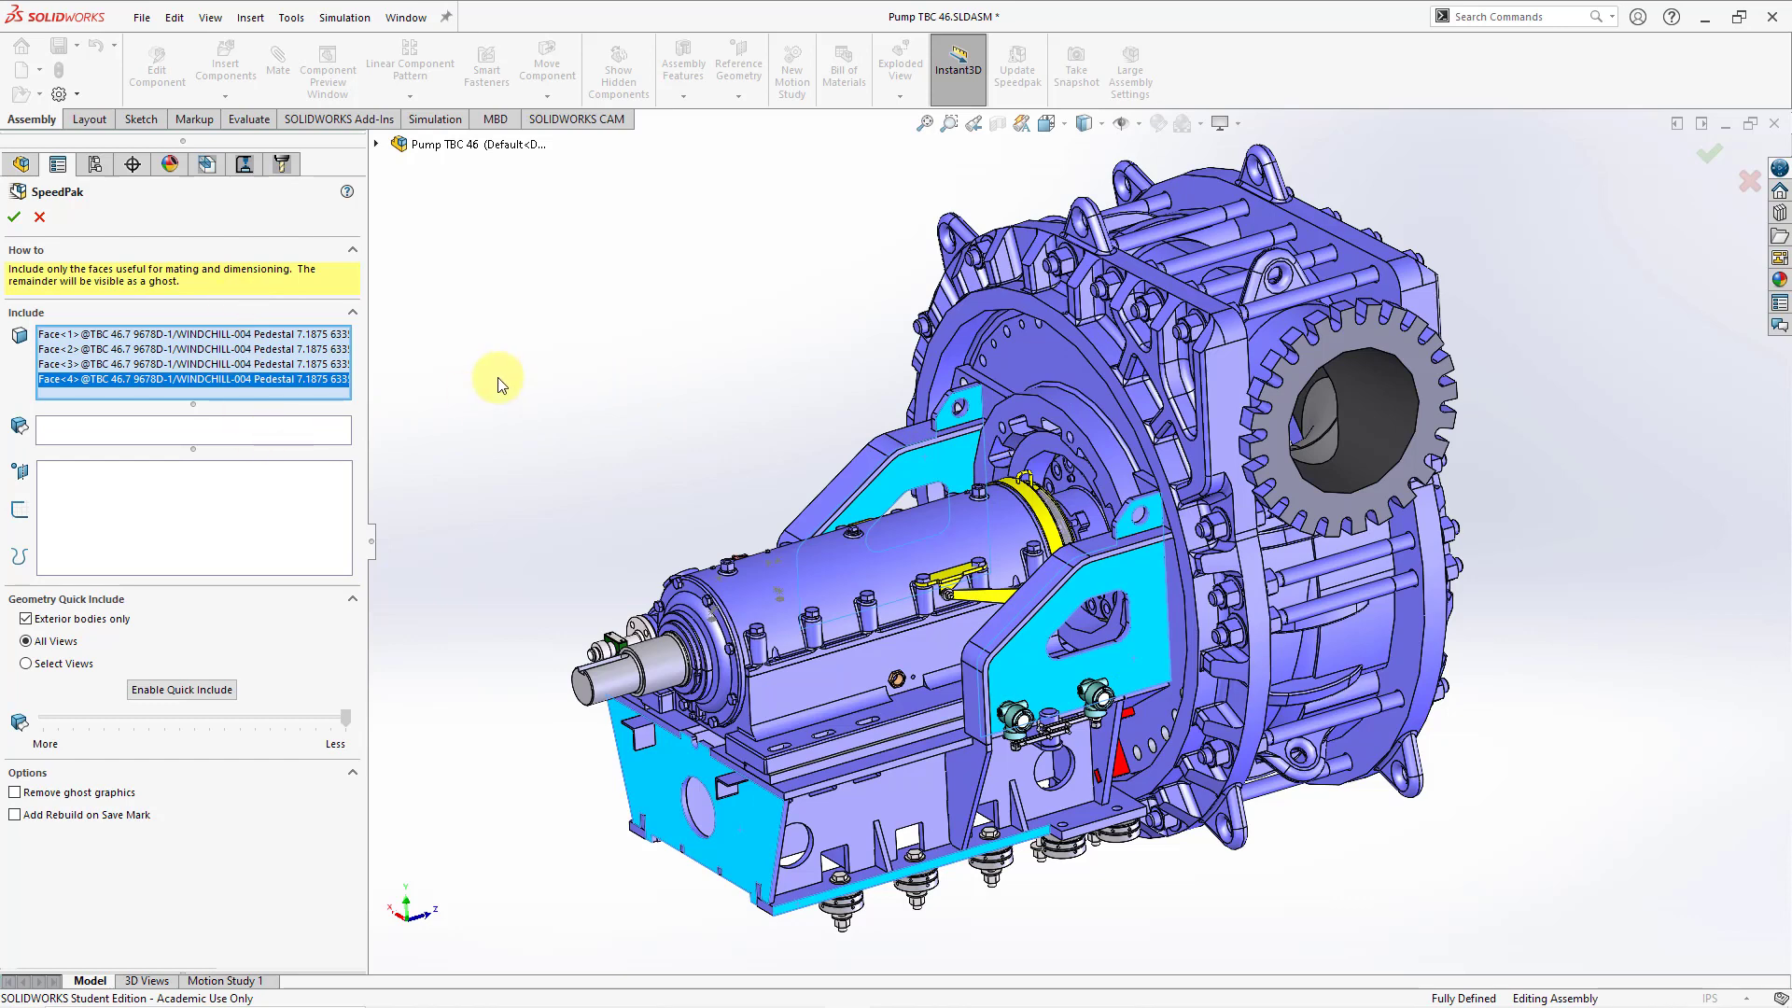
# Step: Include the flanged pump casing, upper bearing housing and shaft as SpeedPak bodies, and create the SpeedPak
pyautogui.click(62, 427)
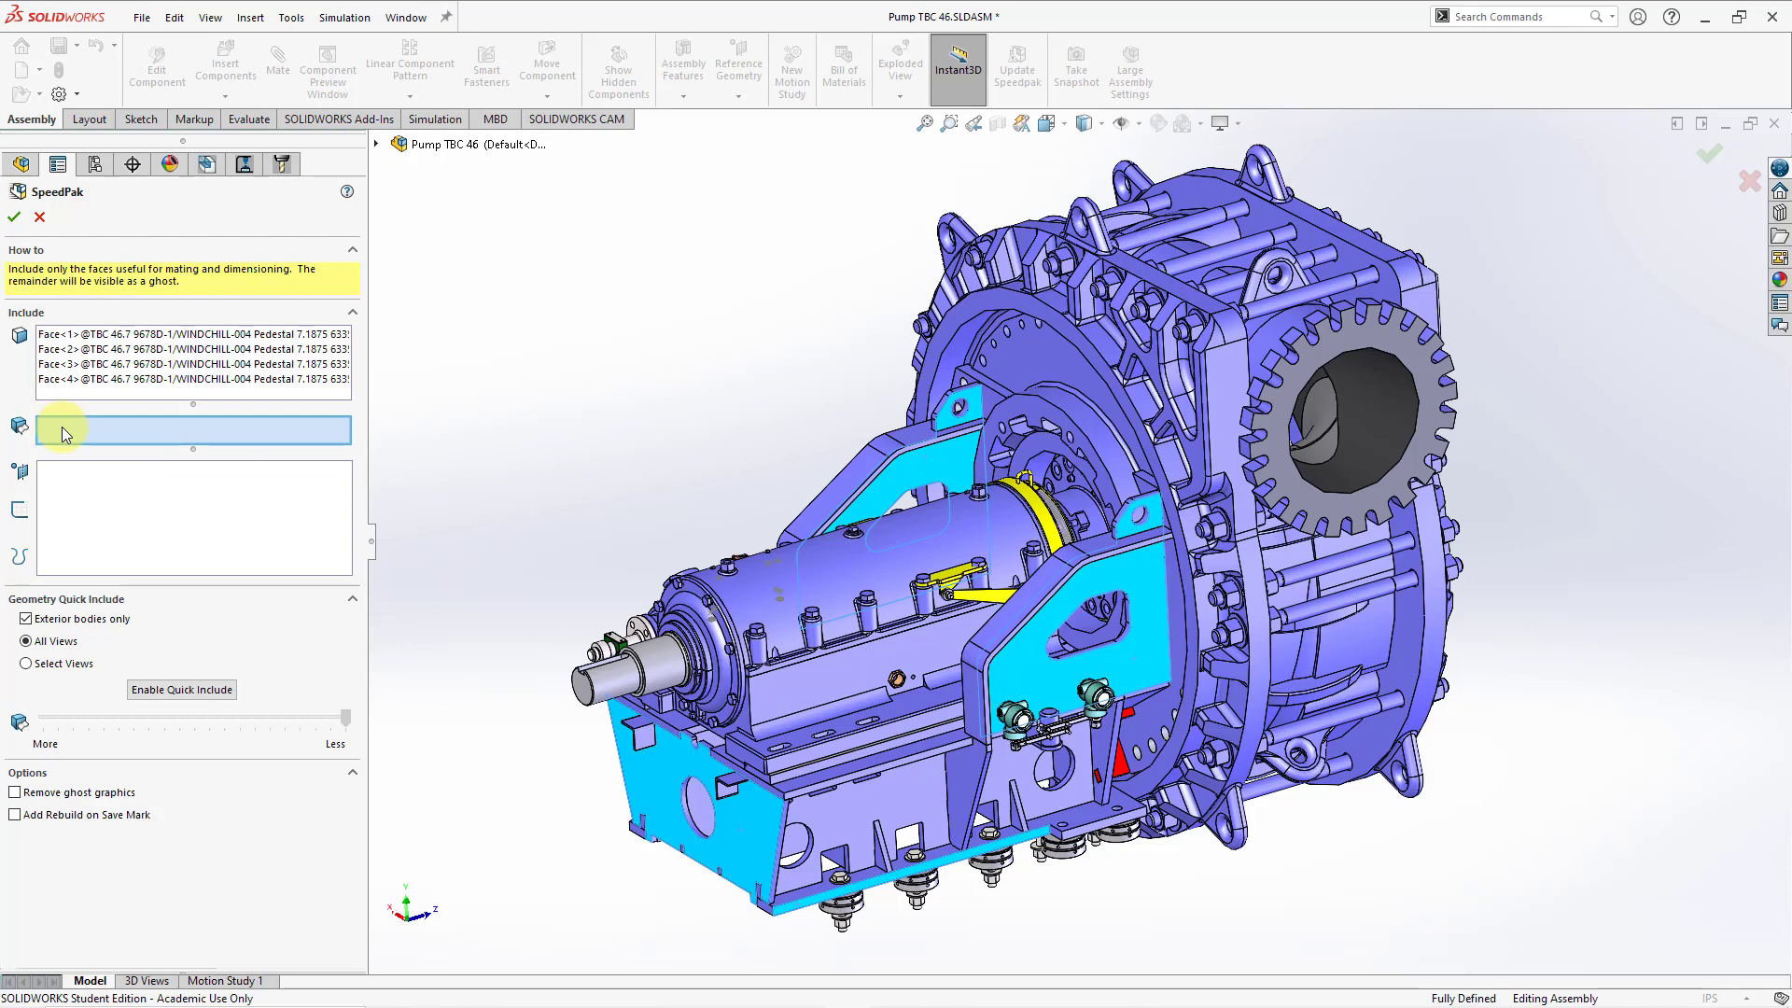
pyautogui.click(1435, 371)
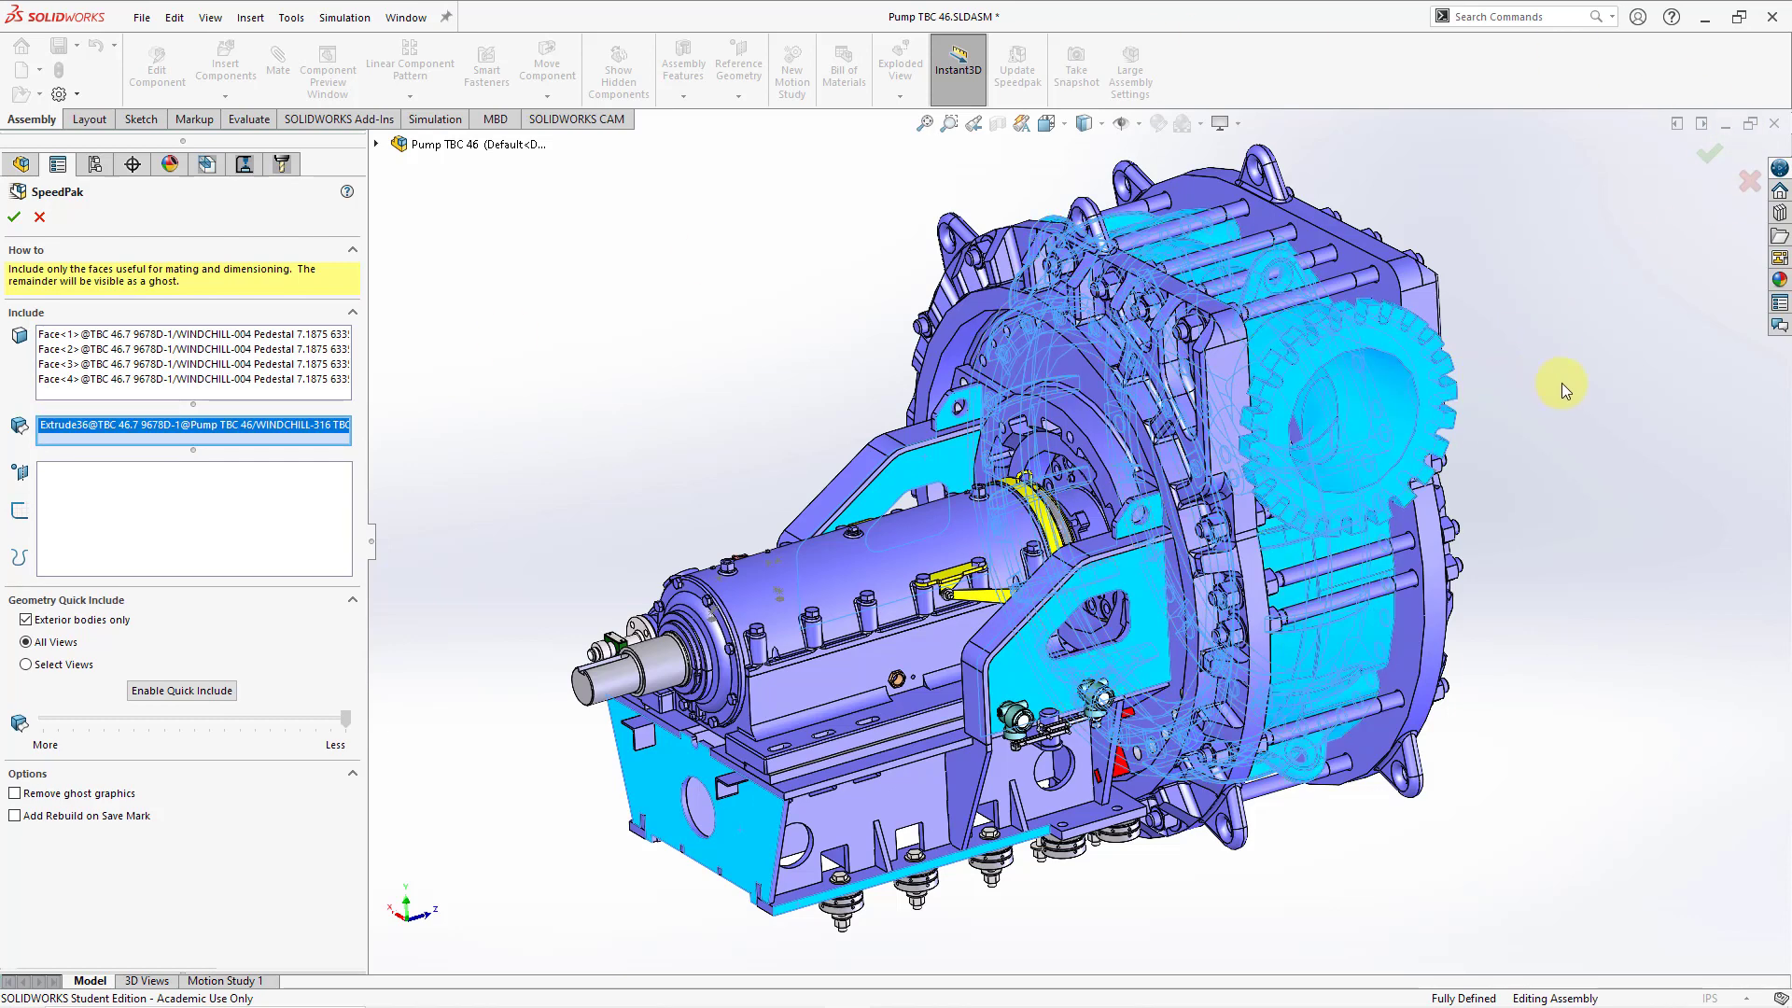
pyautogui.click(734, 586)
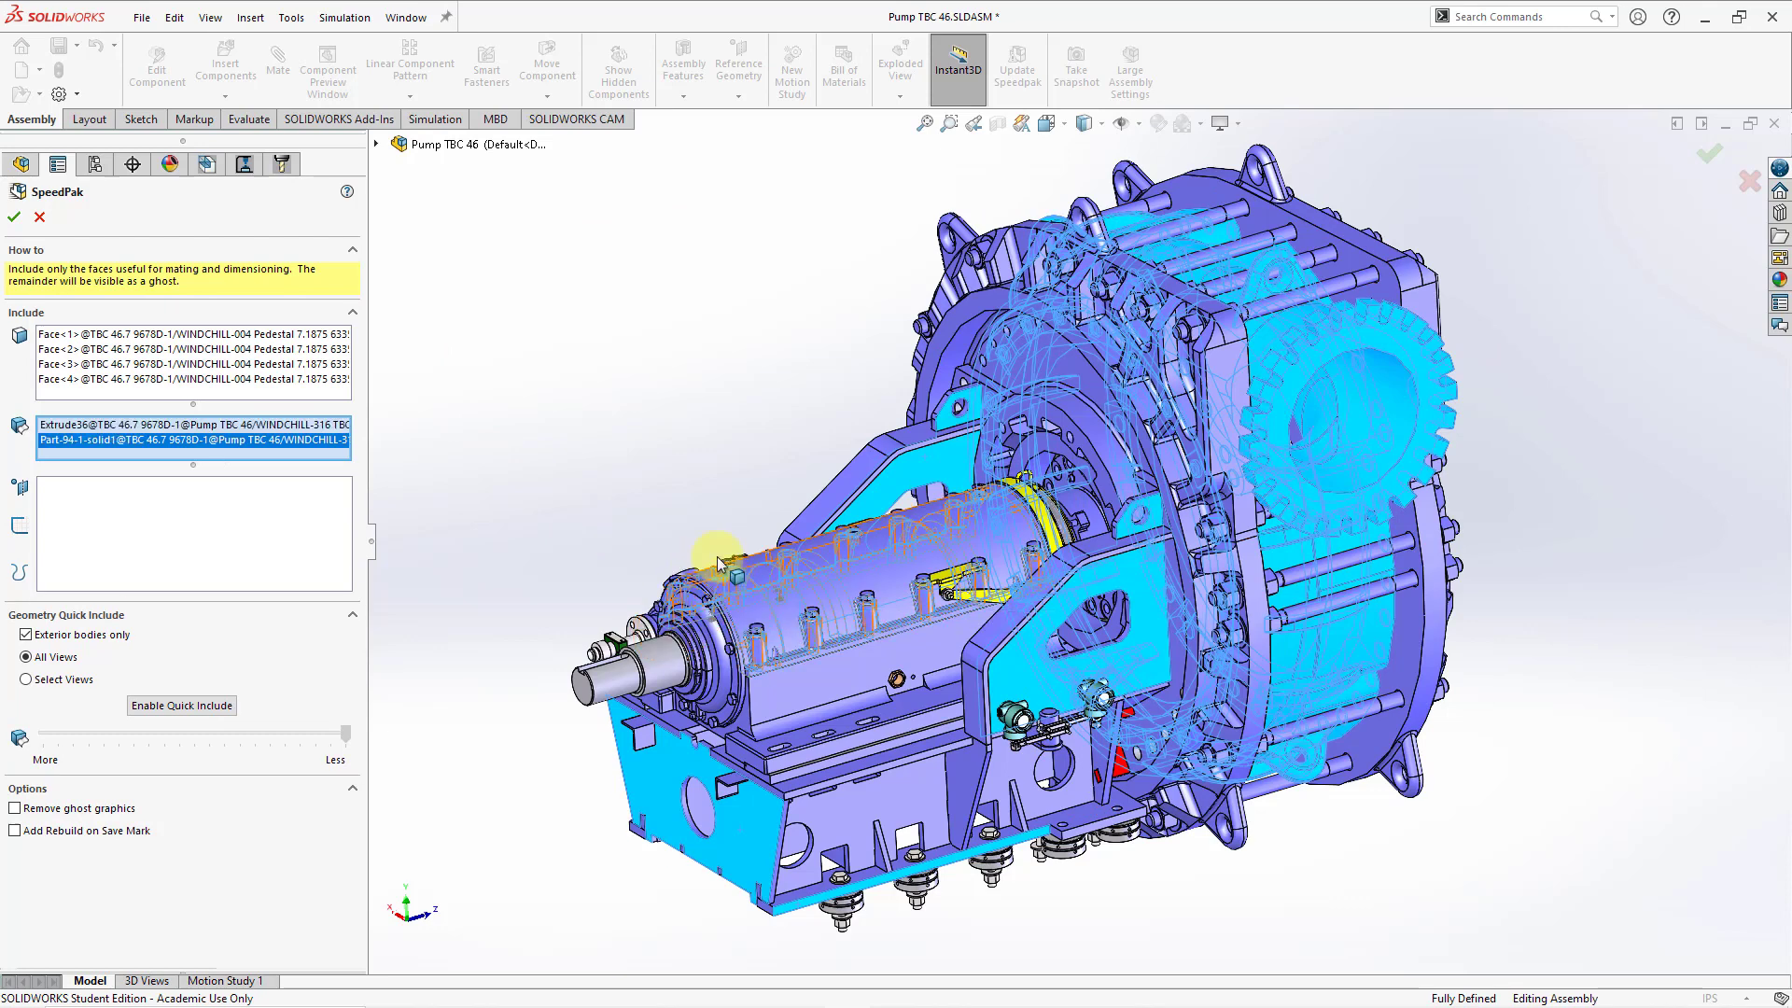
pyautogui.click(650, 671)
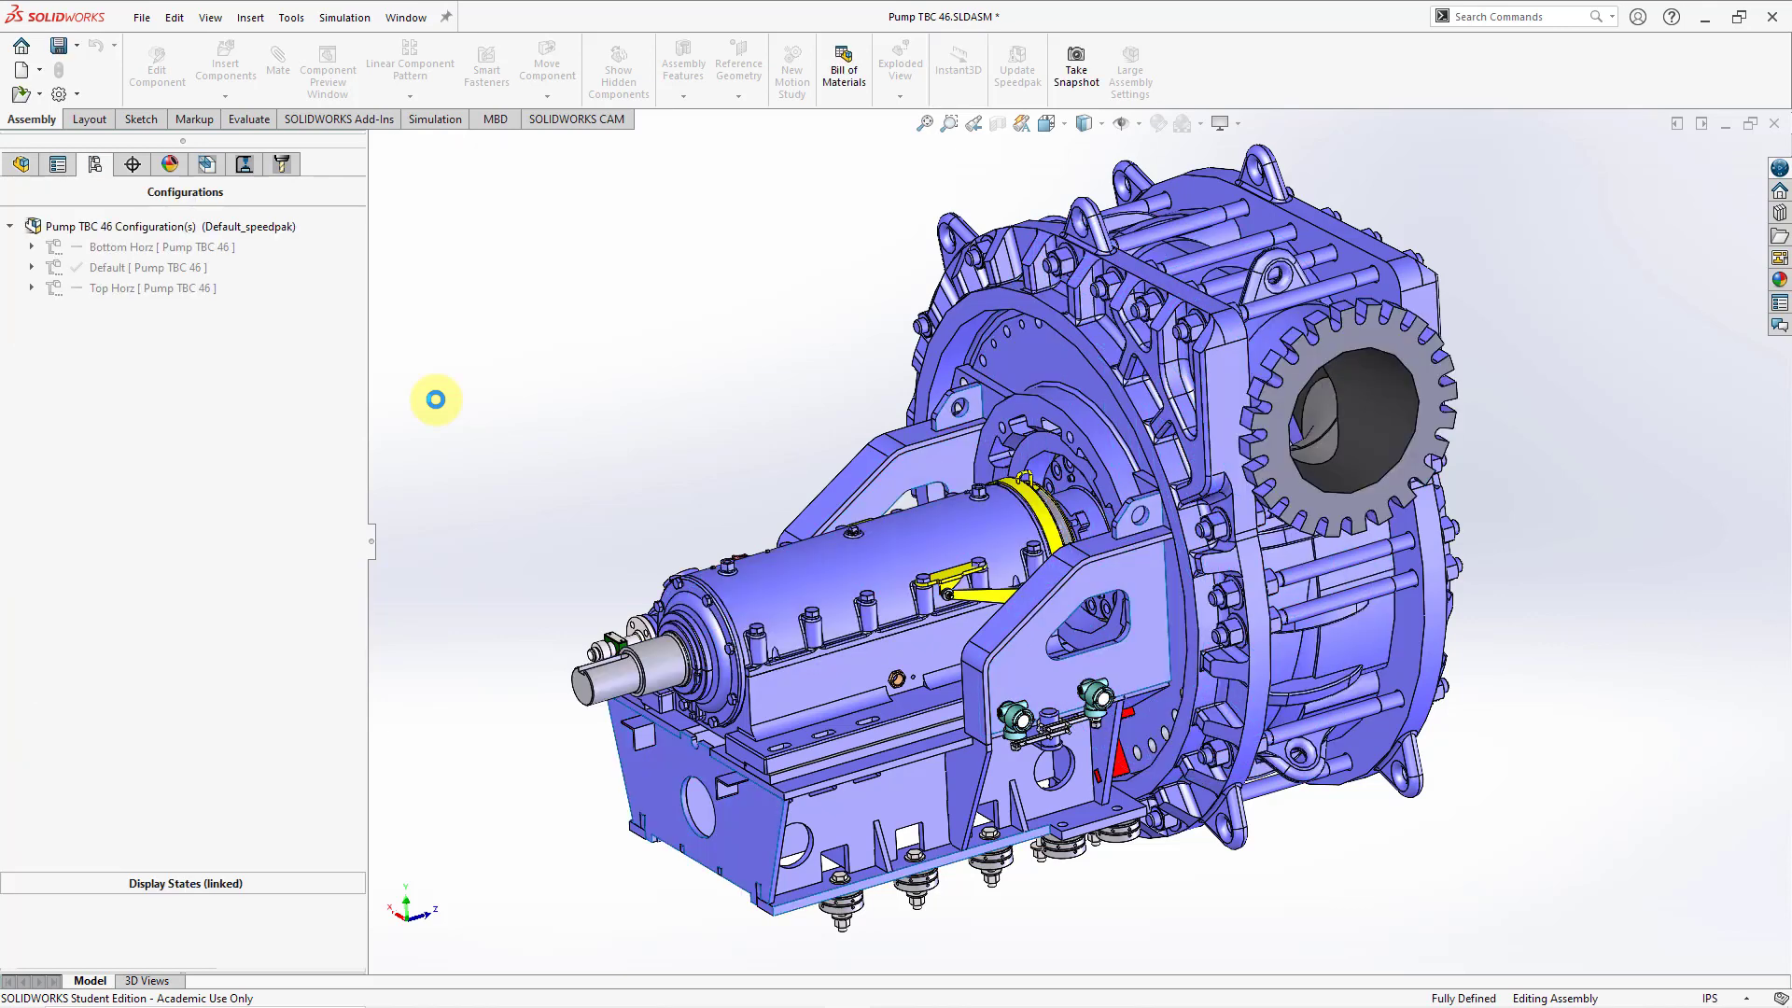
# Step: Examine the SpeedPak's feature tree and expand the Default configuration to view its derived Default_speedpak configuration
pyautogui.click(21, 167)
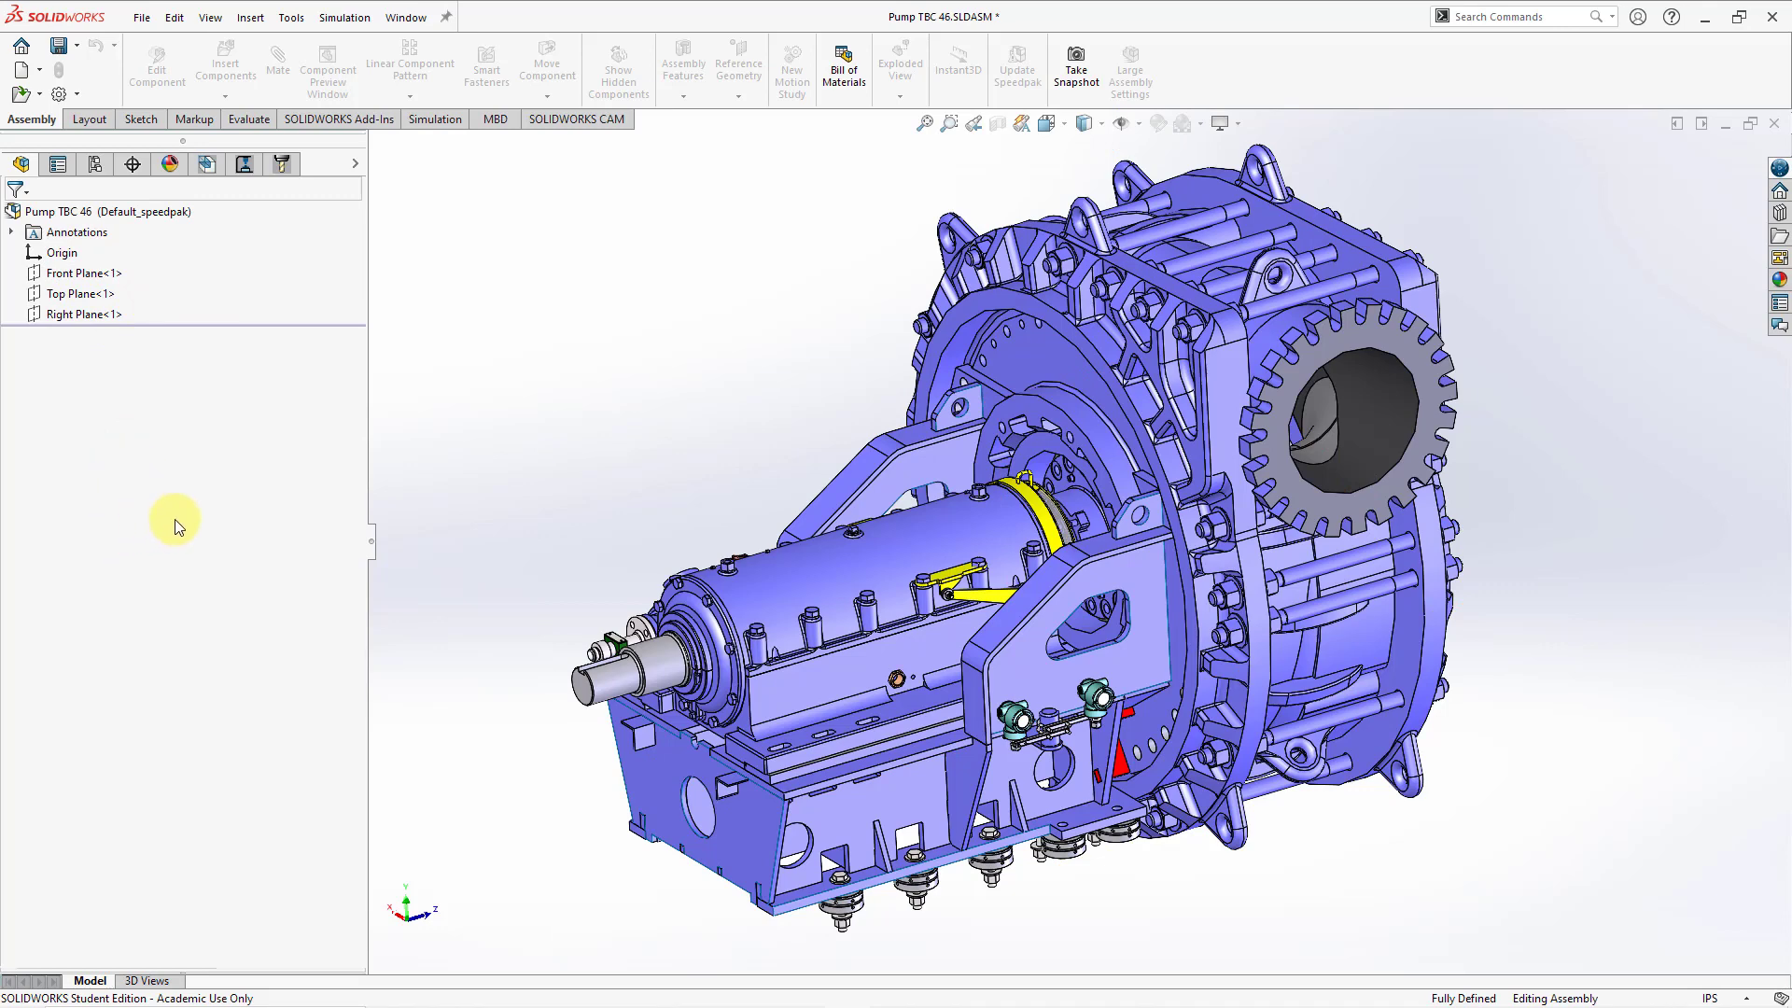
pyautogui.click(170, 214)
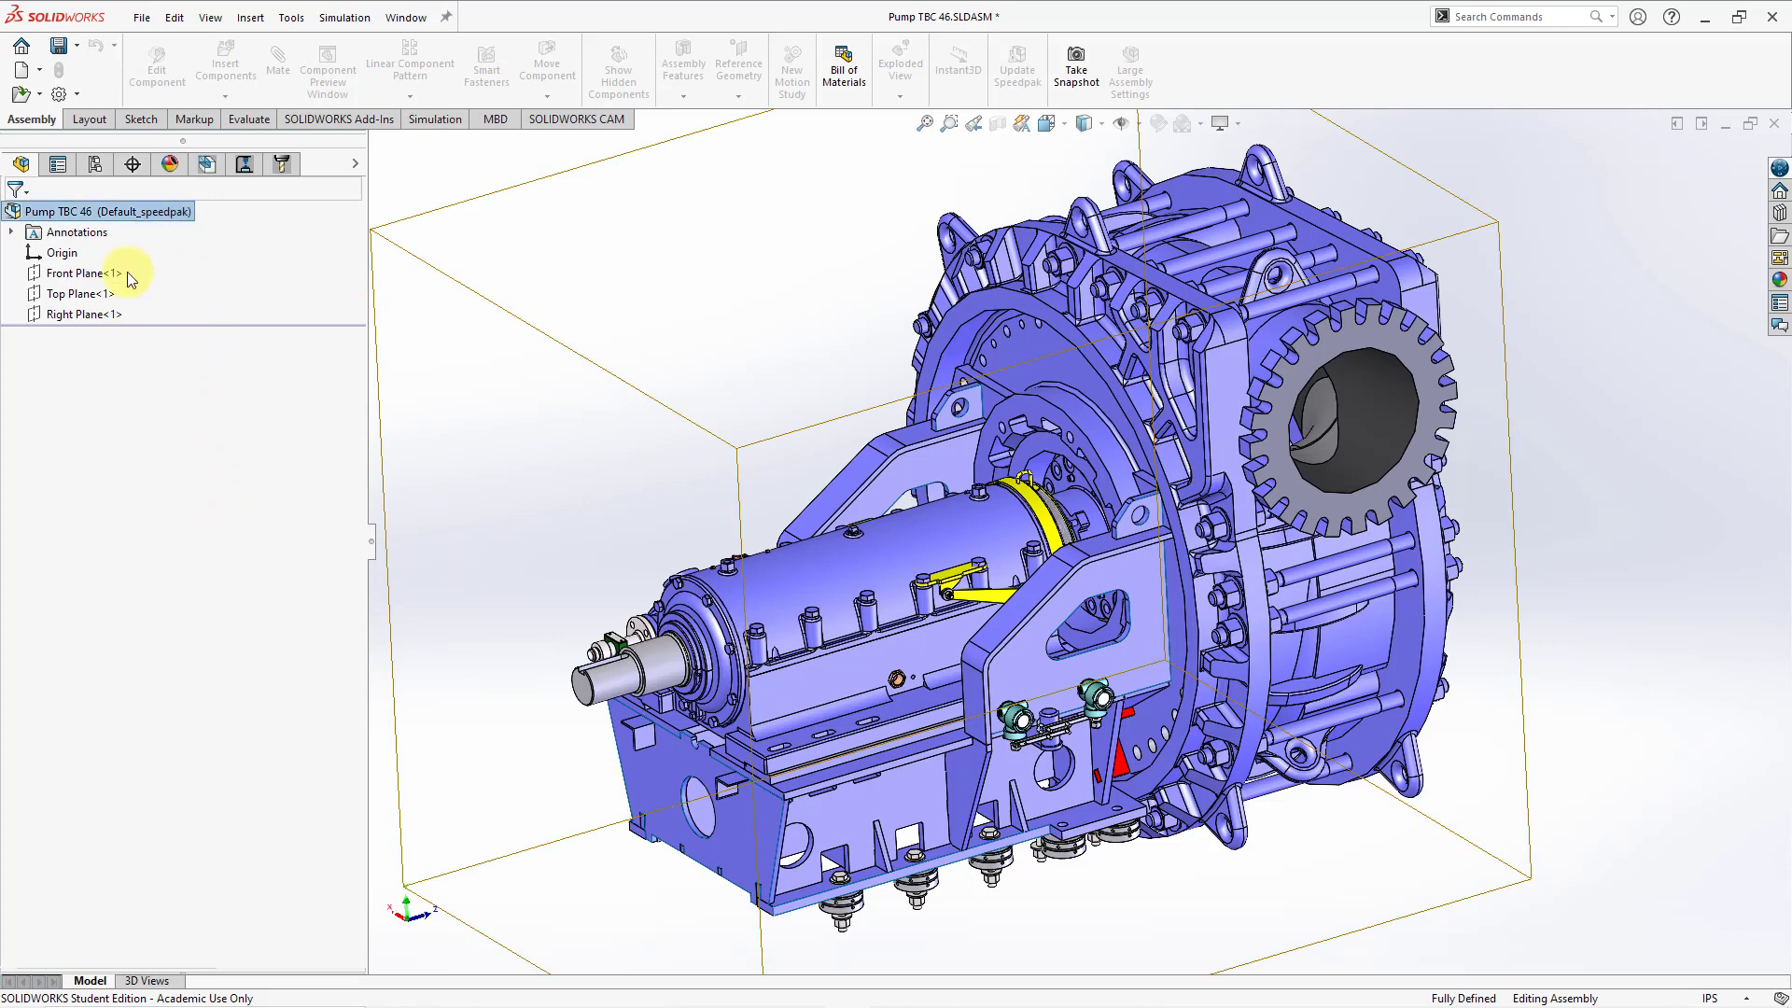
pyautogui.click(93, 166)
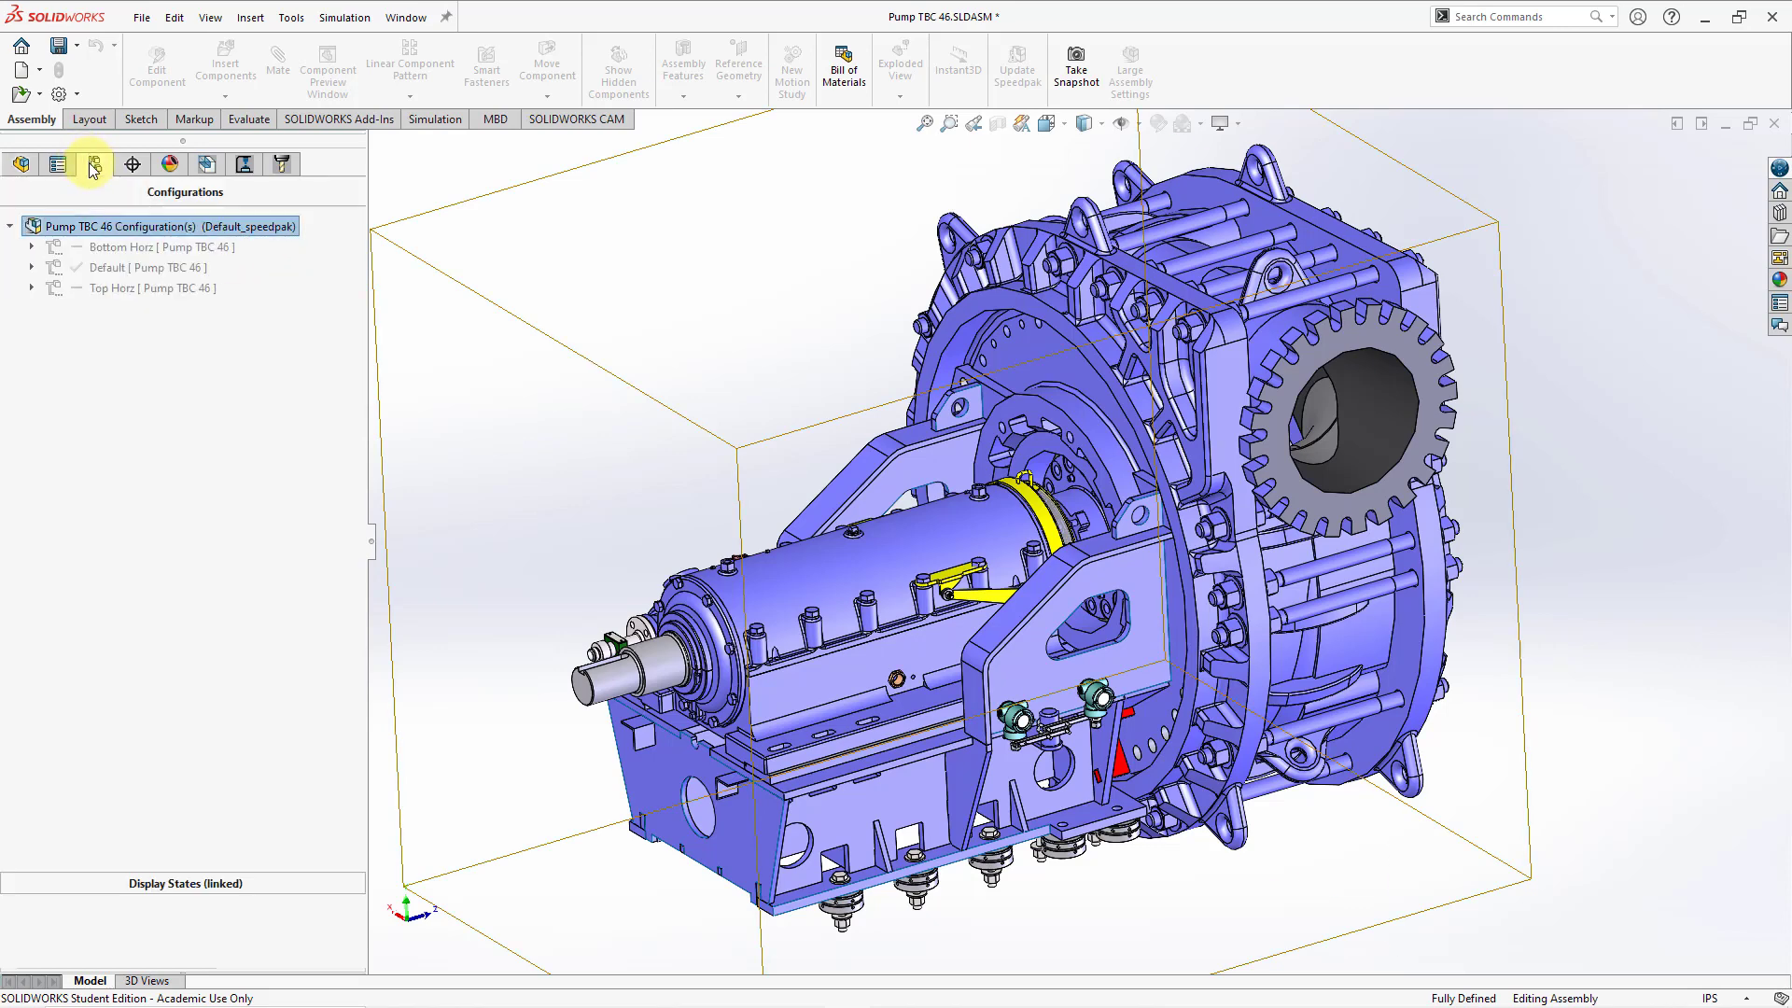
pyautogui.click(31, 268)
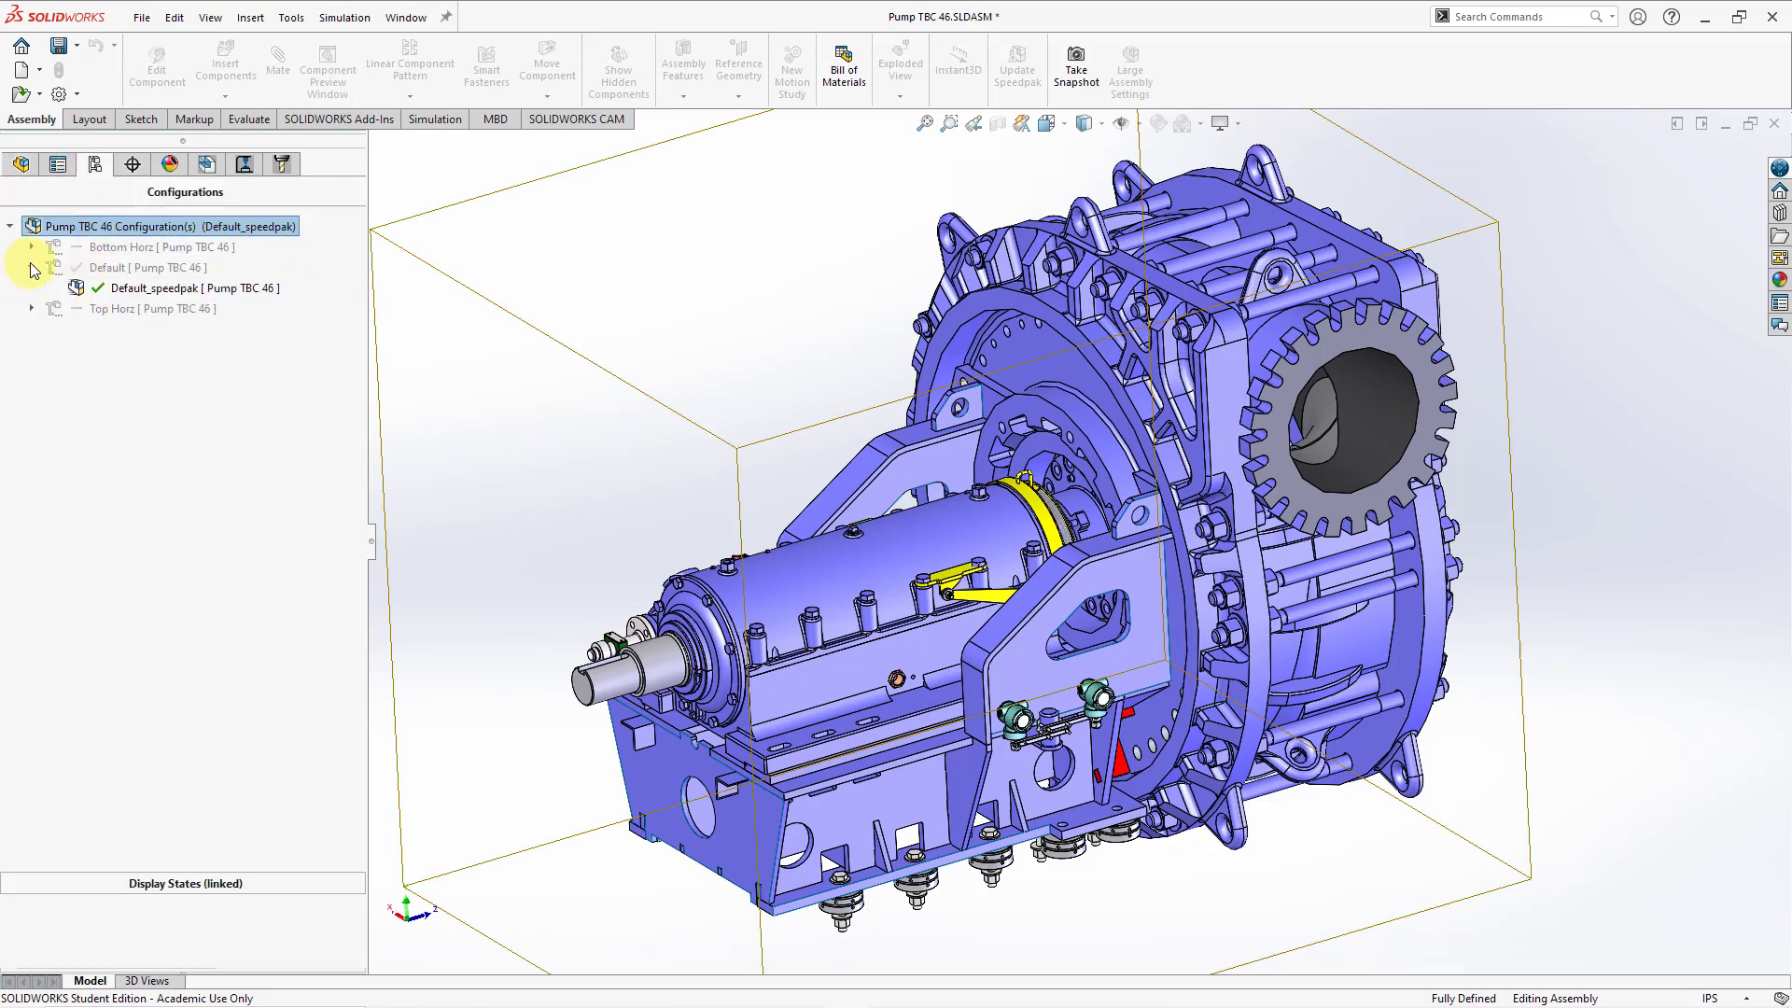
# Step: Activate the pump's Default configuration and open the WINDCHILL-316 TBC 46 Wet End subassembly in its own window
pyautogui.doubleClick(127, 272)
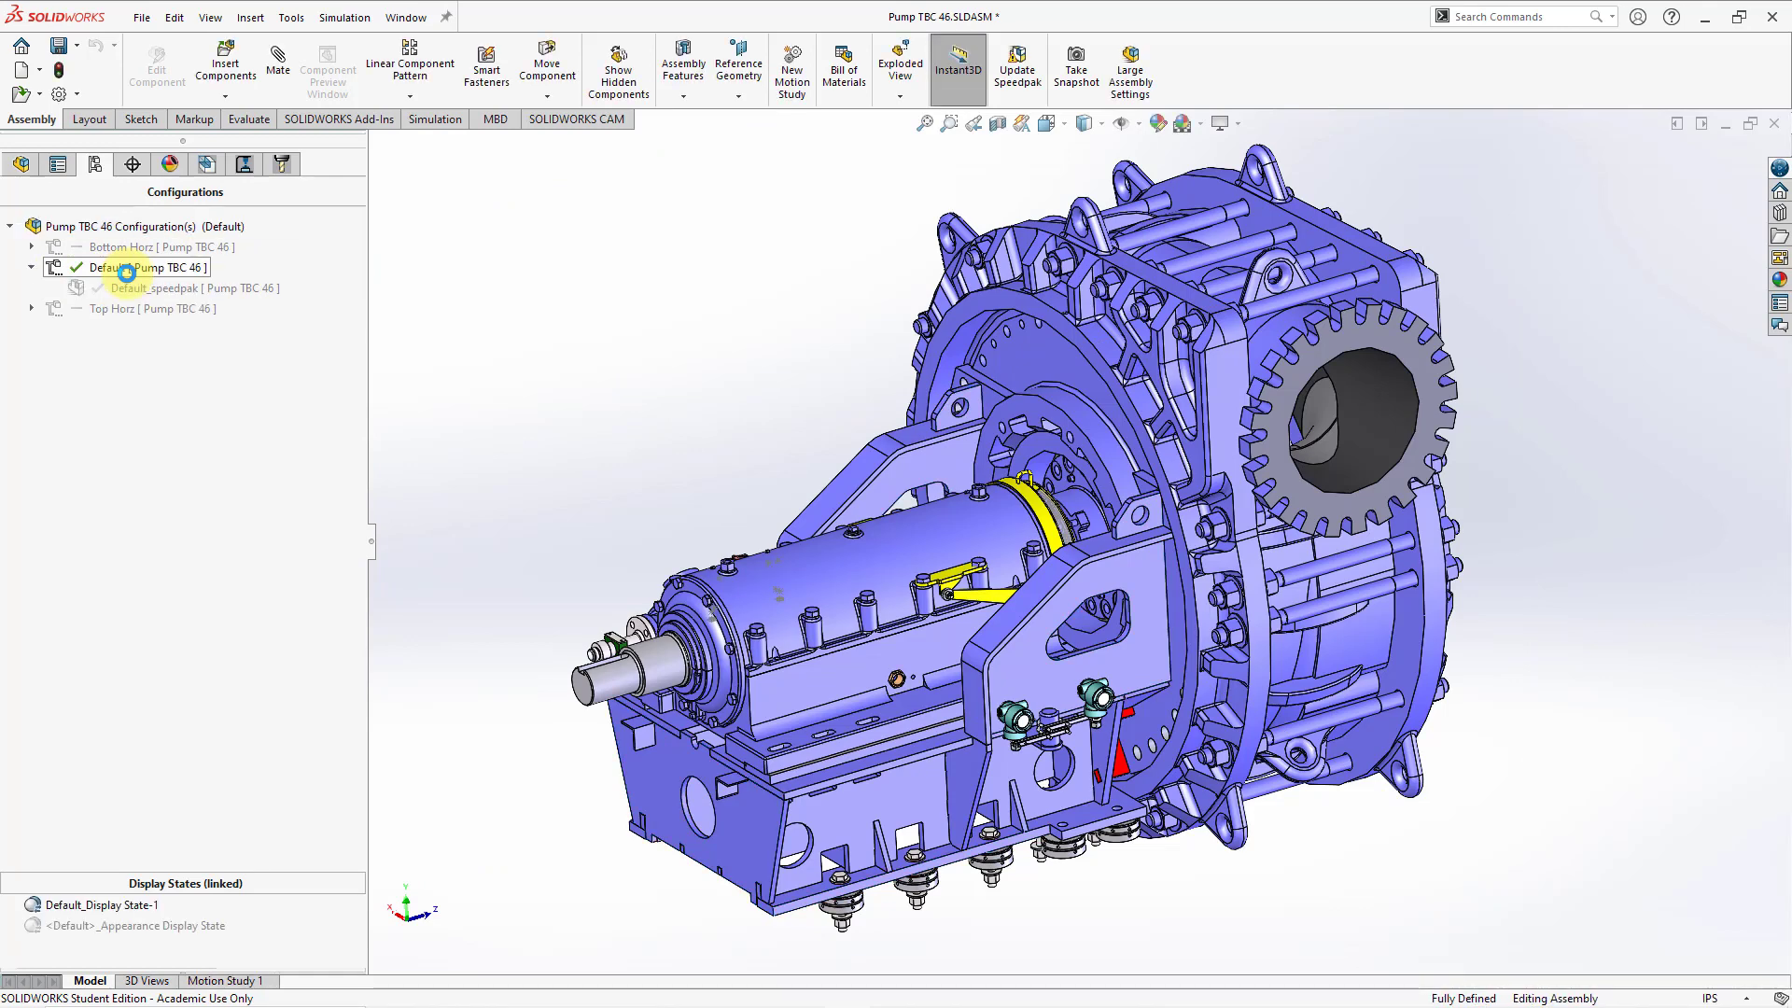
pyautogui.click(21, 167)
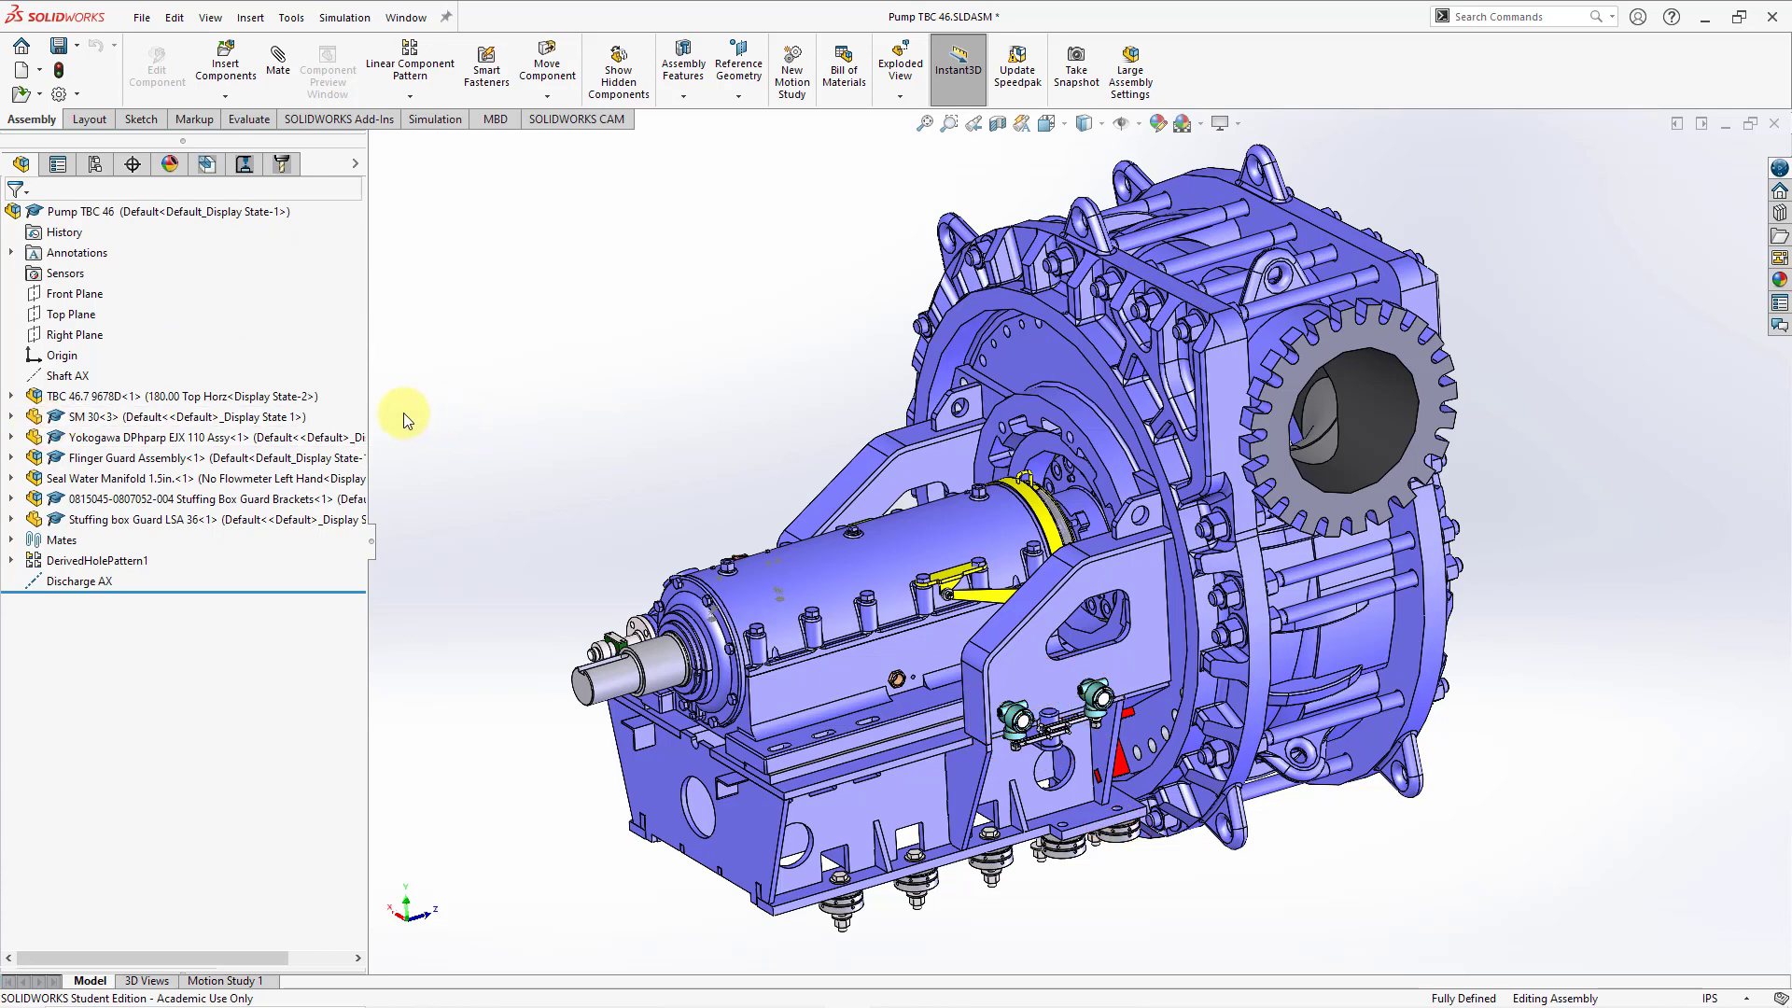
pyautogui.click(12, 396)
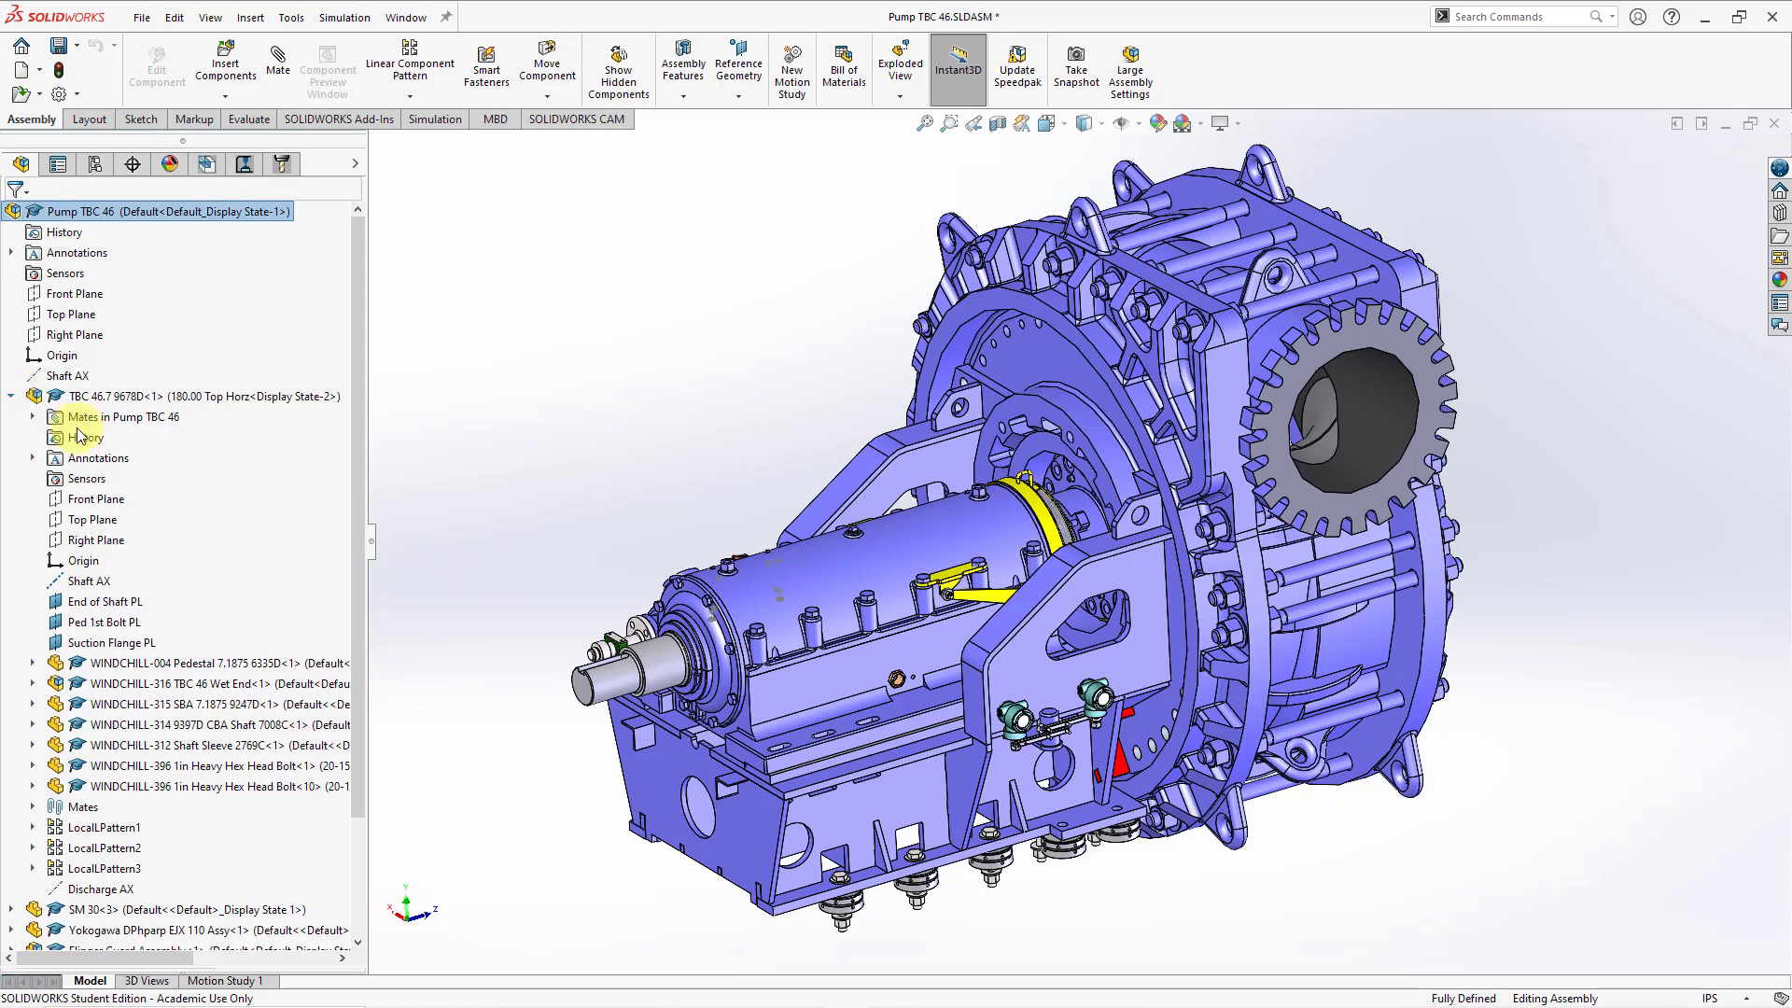
pyautogui.rightClick(131, 692)
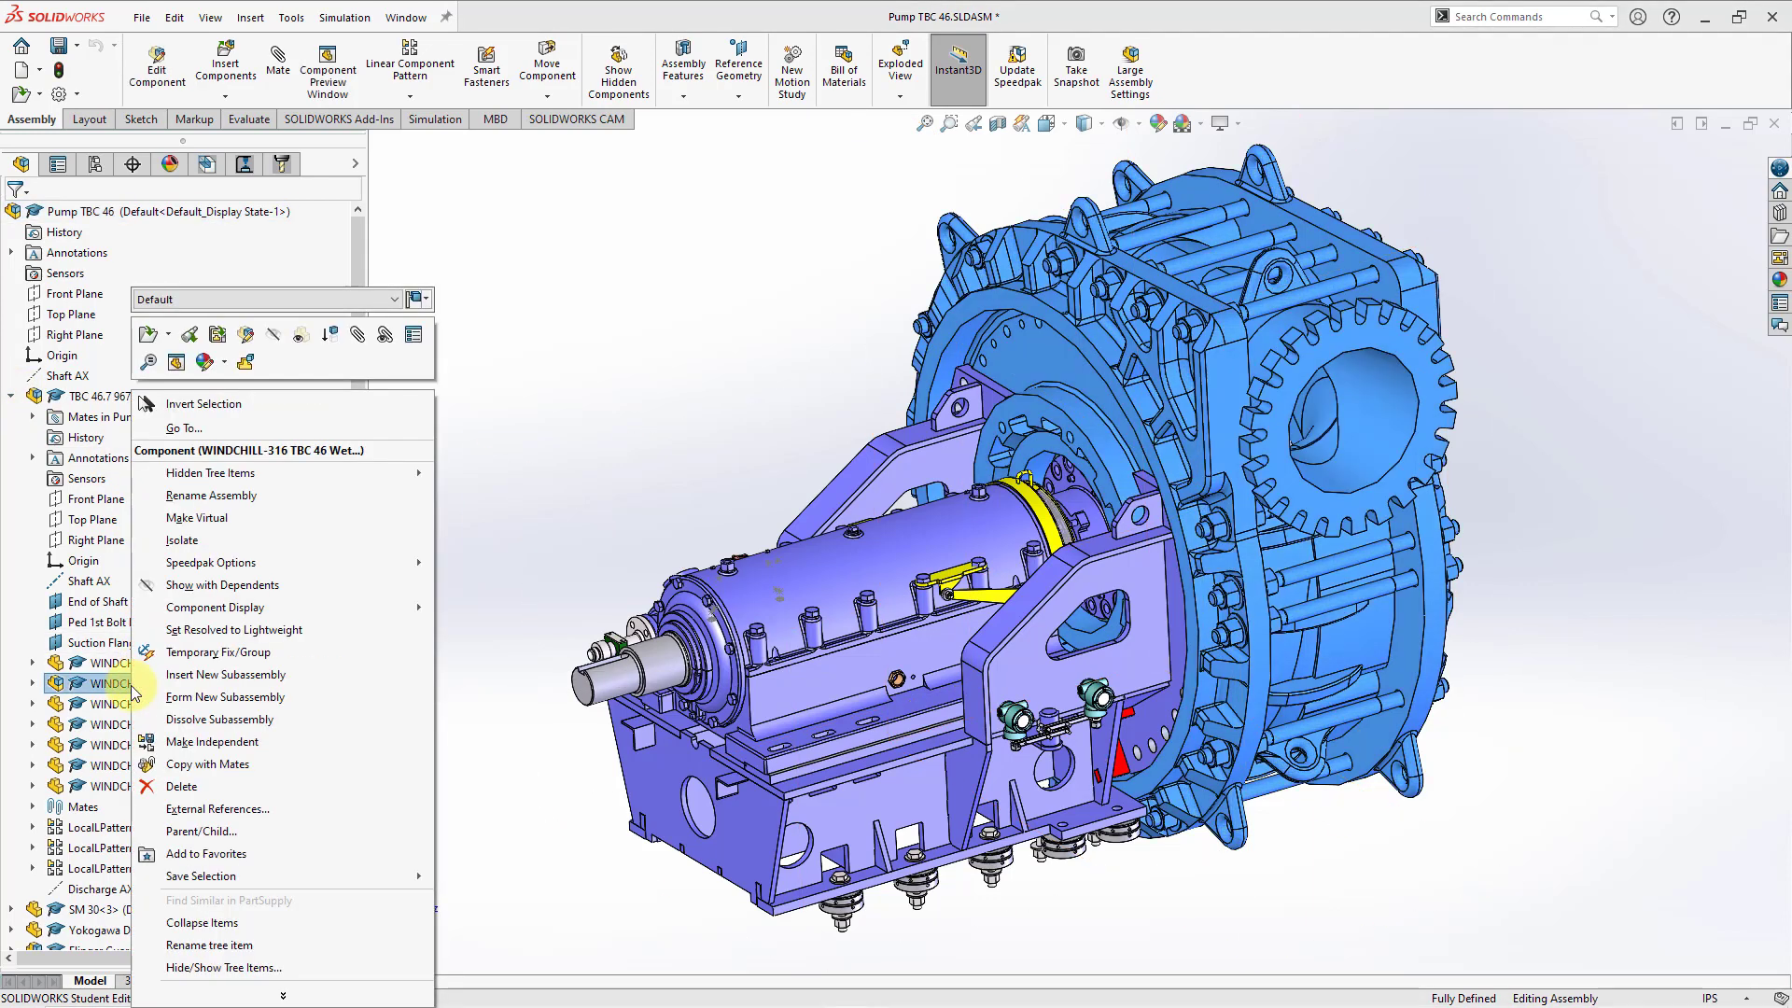
pyautogui.click(149, 334)
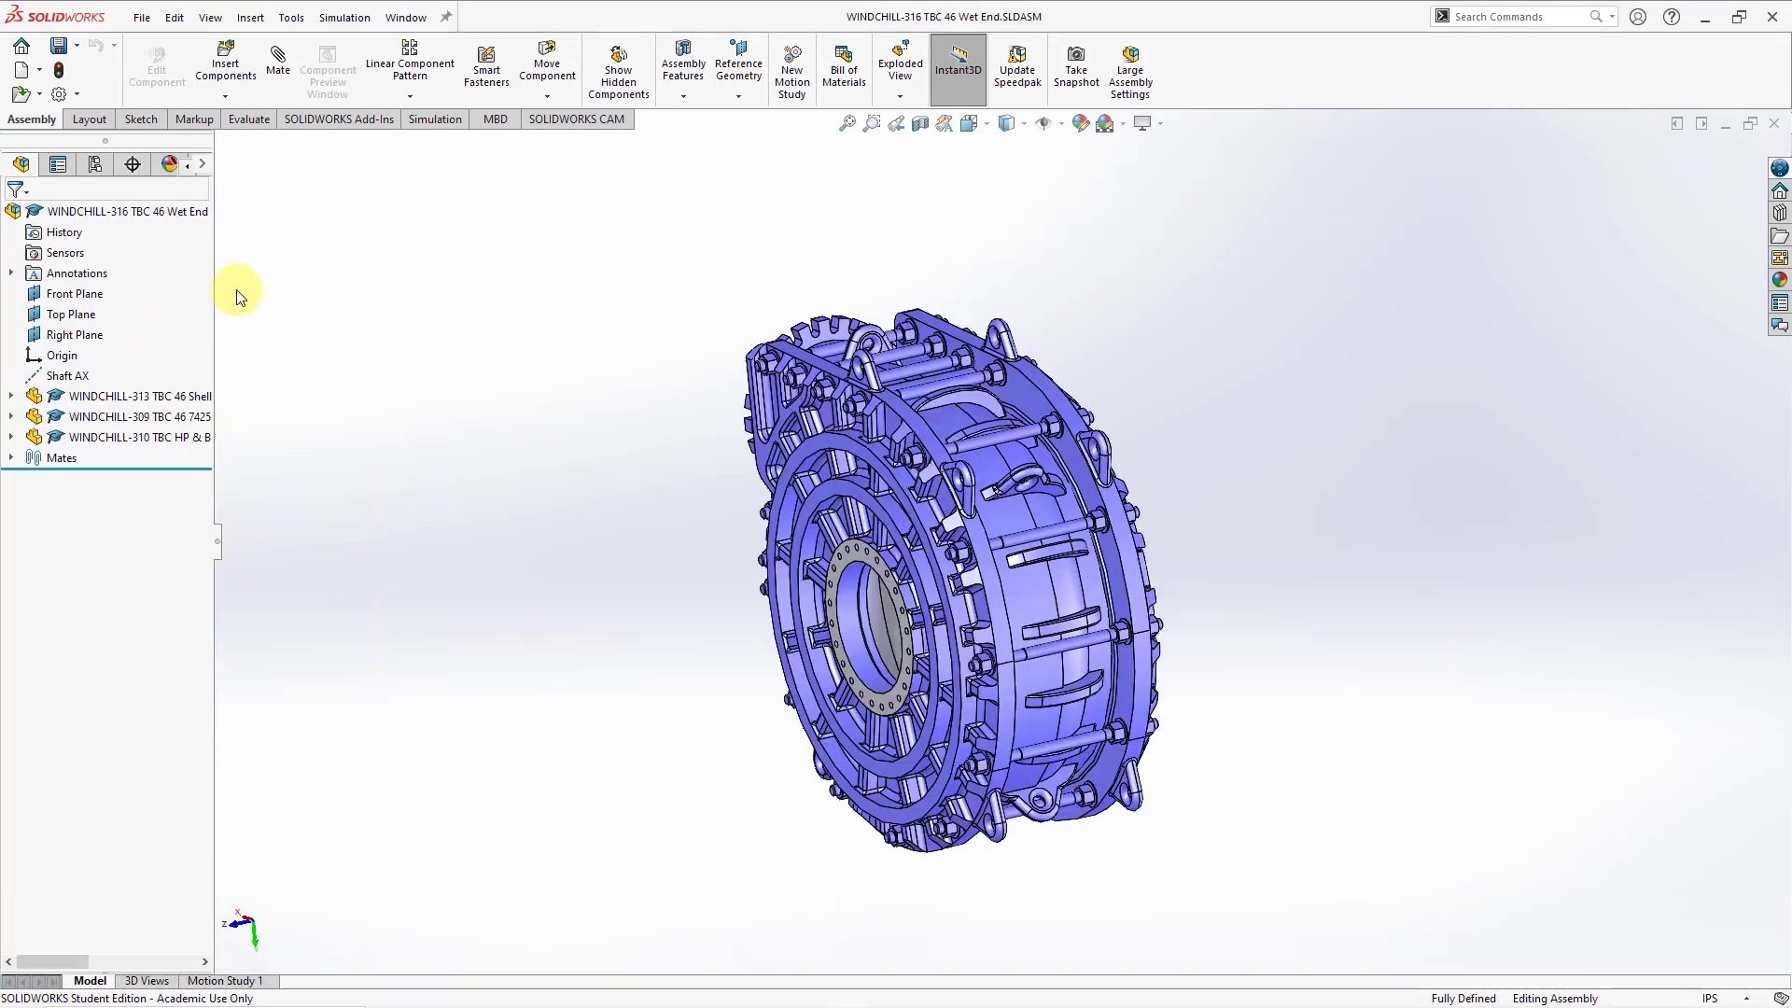
# Step: Expand the Wet End's Default configuration and examine the edit and update commands offered for its Default_speedpak configuration
pyautogui.click(97, 168)
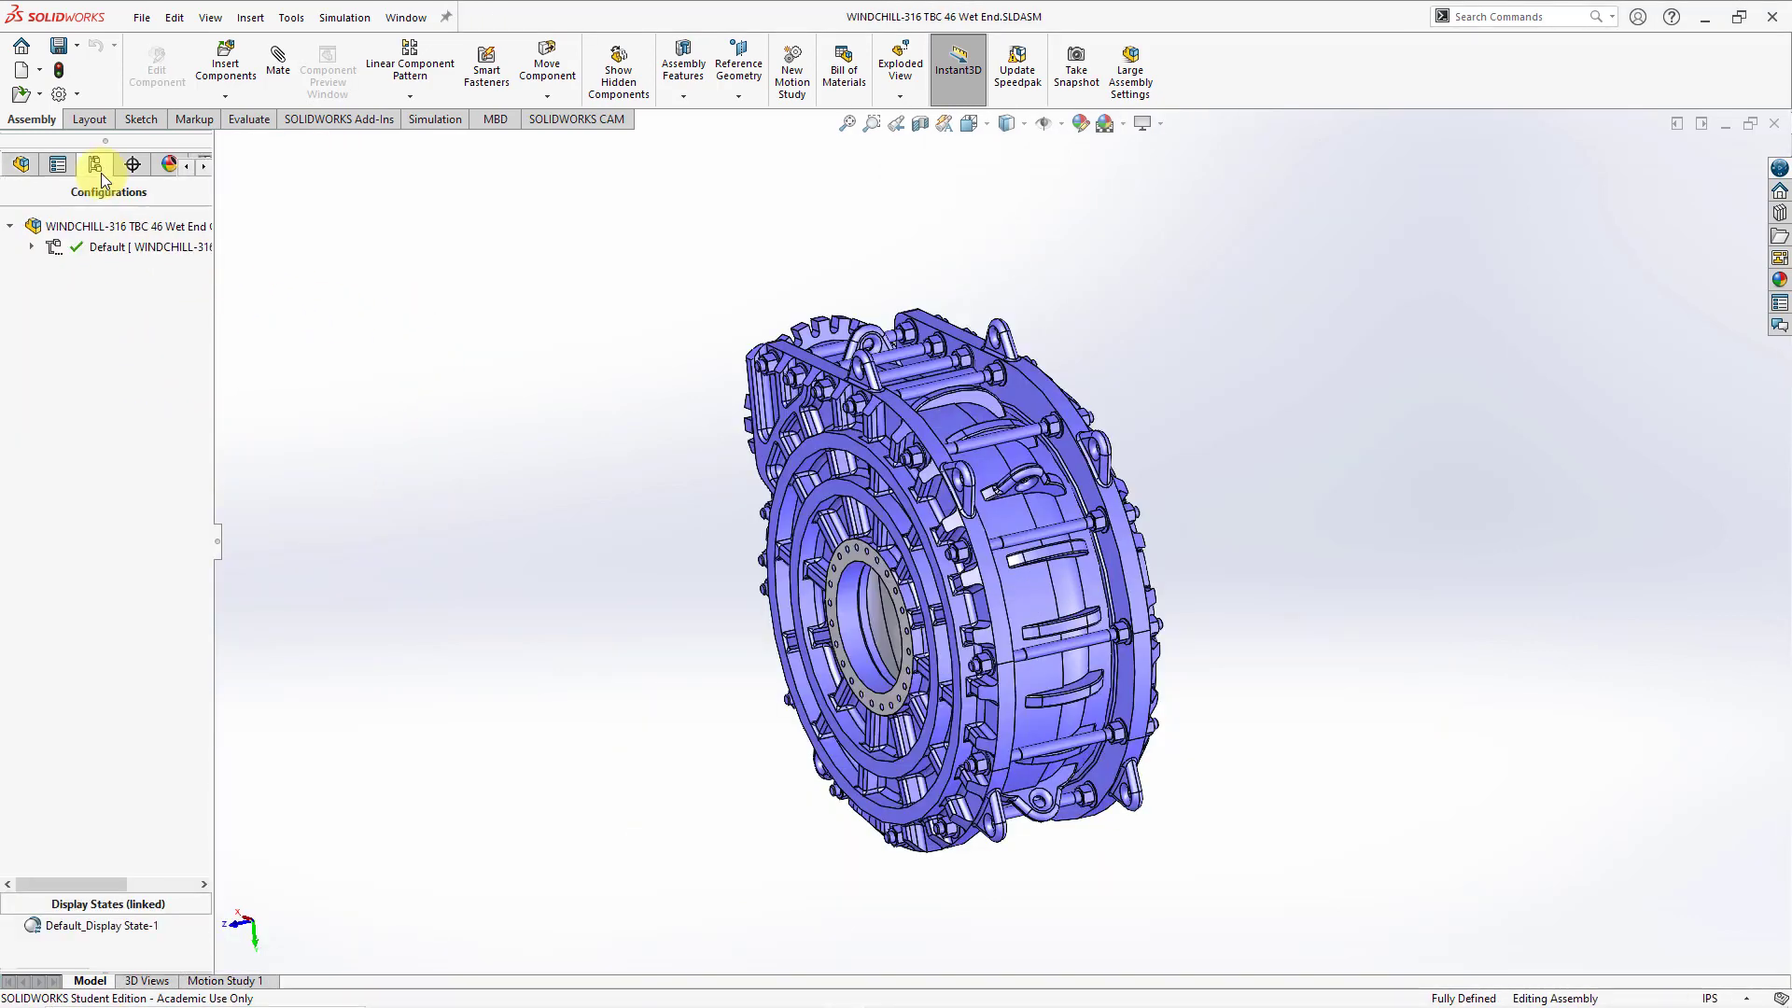
pyautogui.click(30, 246)
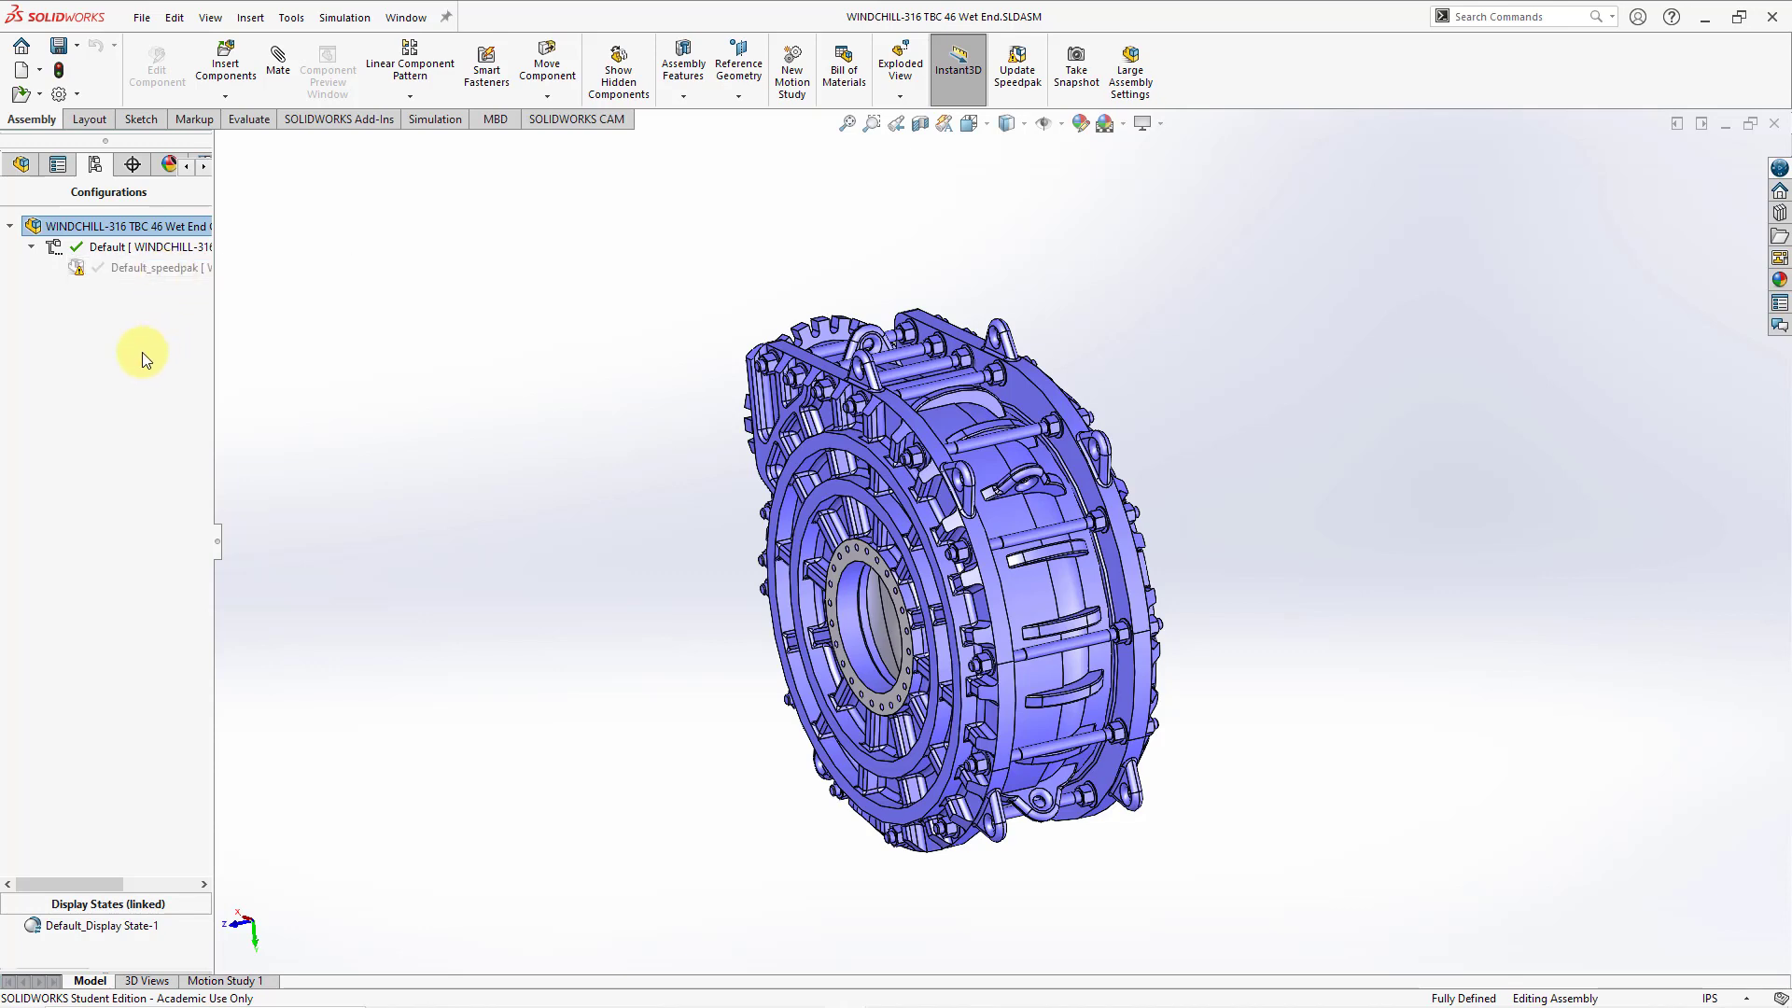
pyautogui.click(179, 270)
pyautogui.rightClick(179, 270)
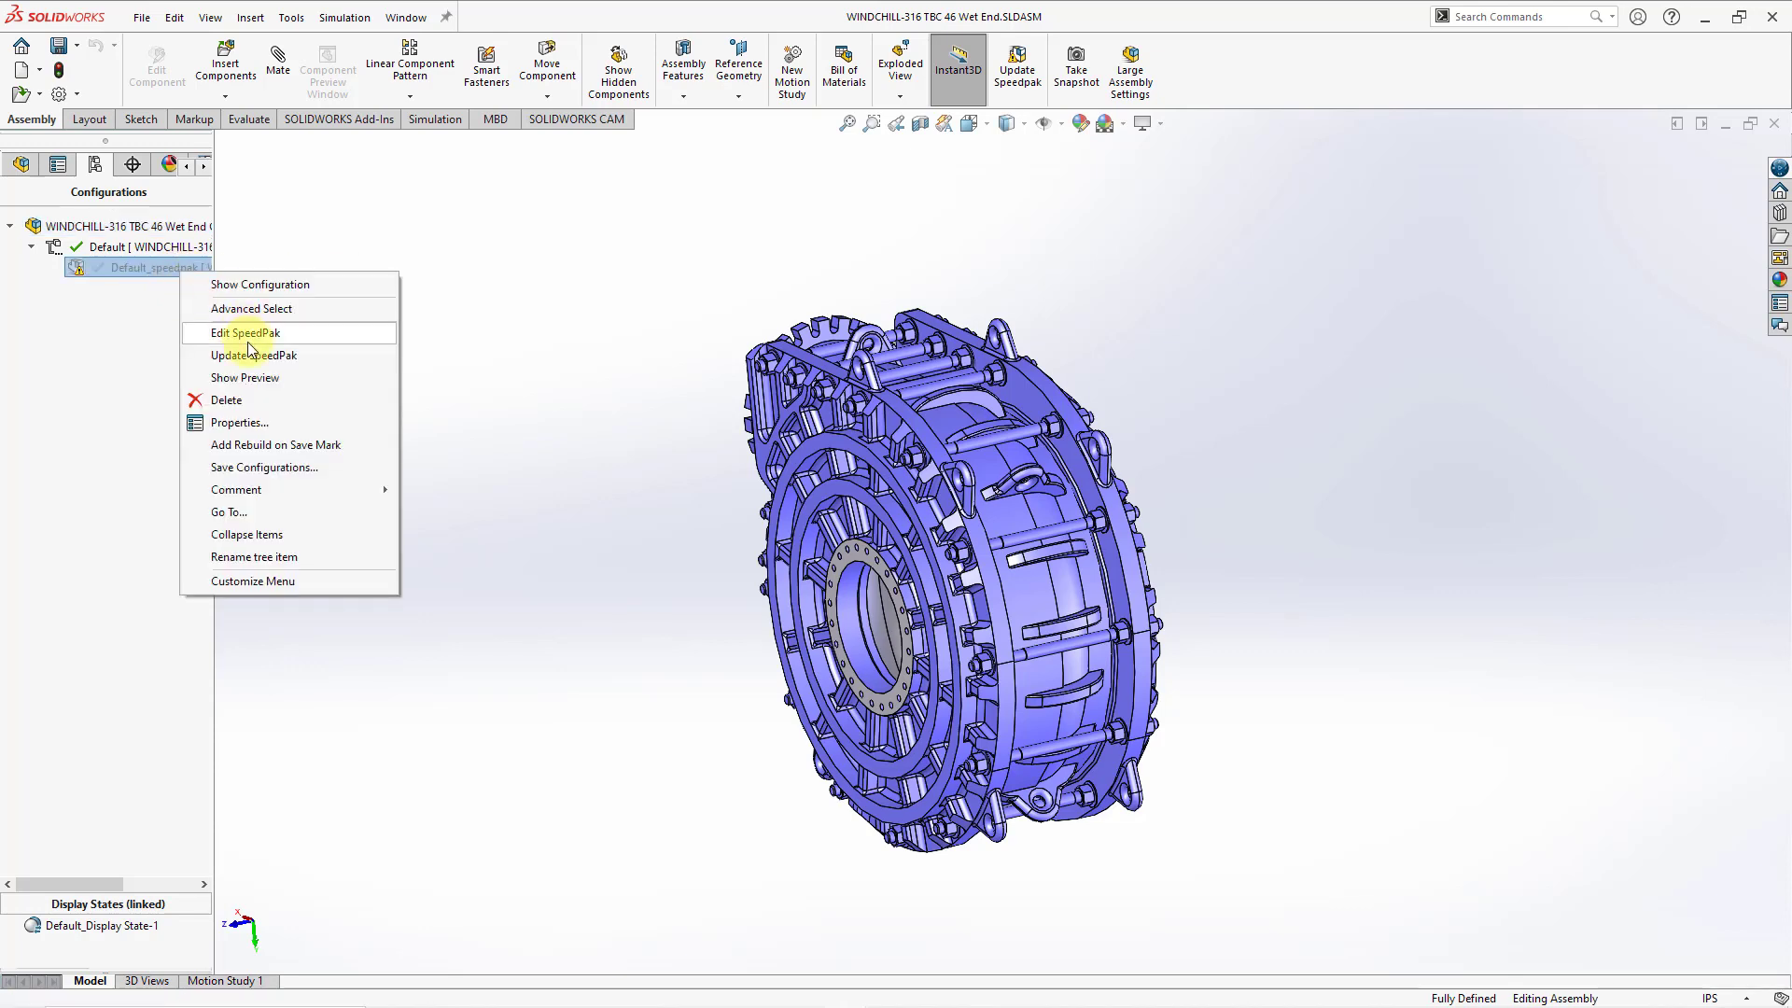
pyautogui.click(628, 268)
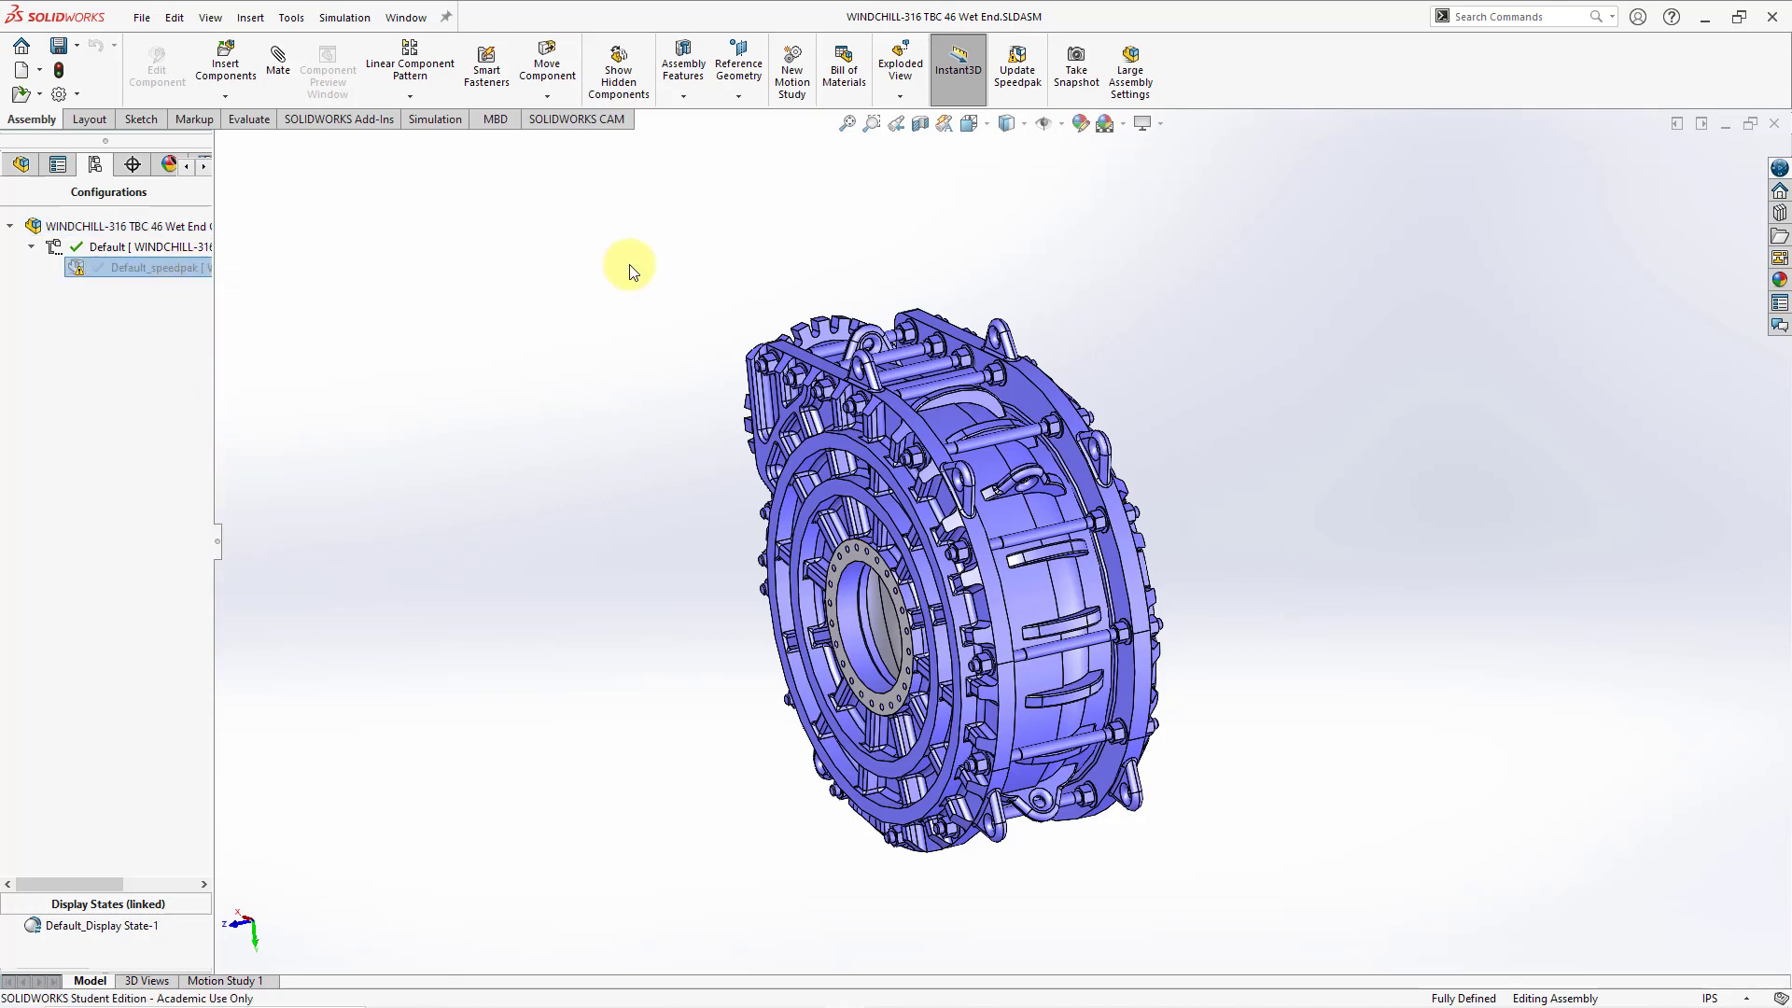
# Step: Try to update all SpeedPak subassemblies of the Wet End, and return to the Pump TBC 46 assembly window
pyautogui.click(1019, 84)
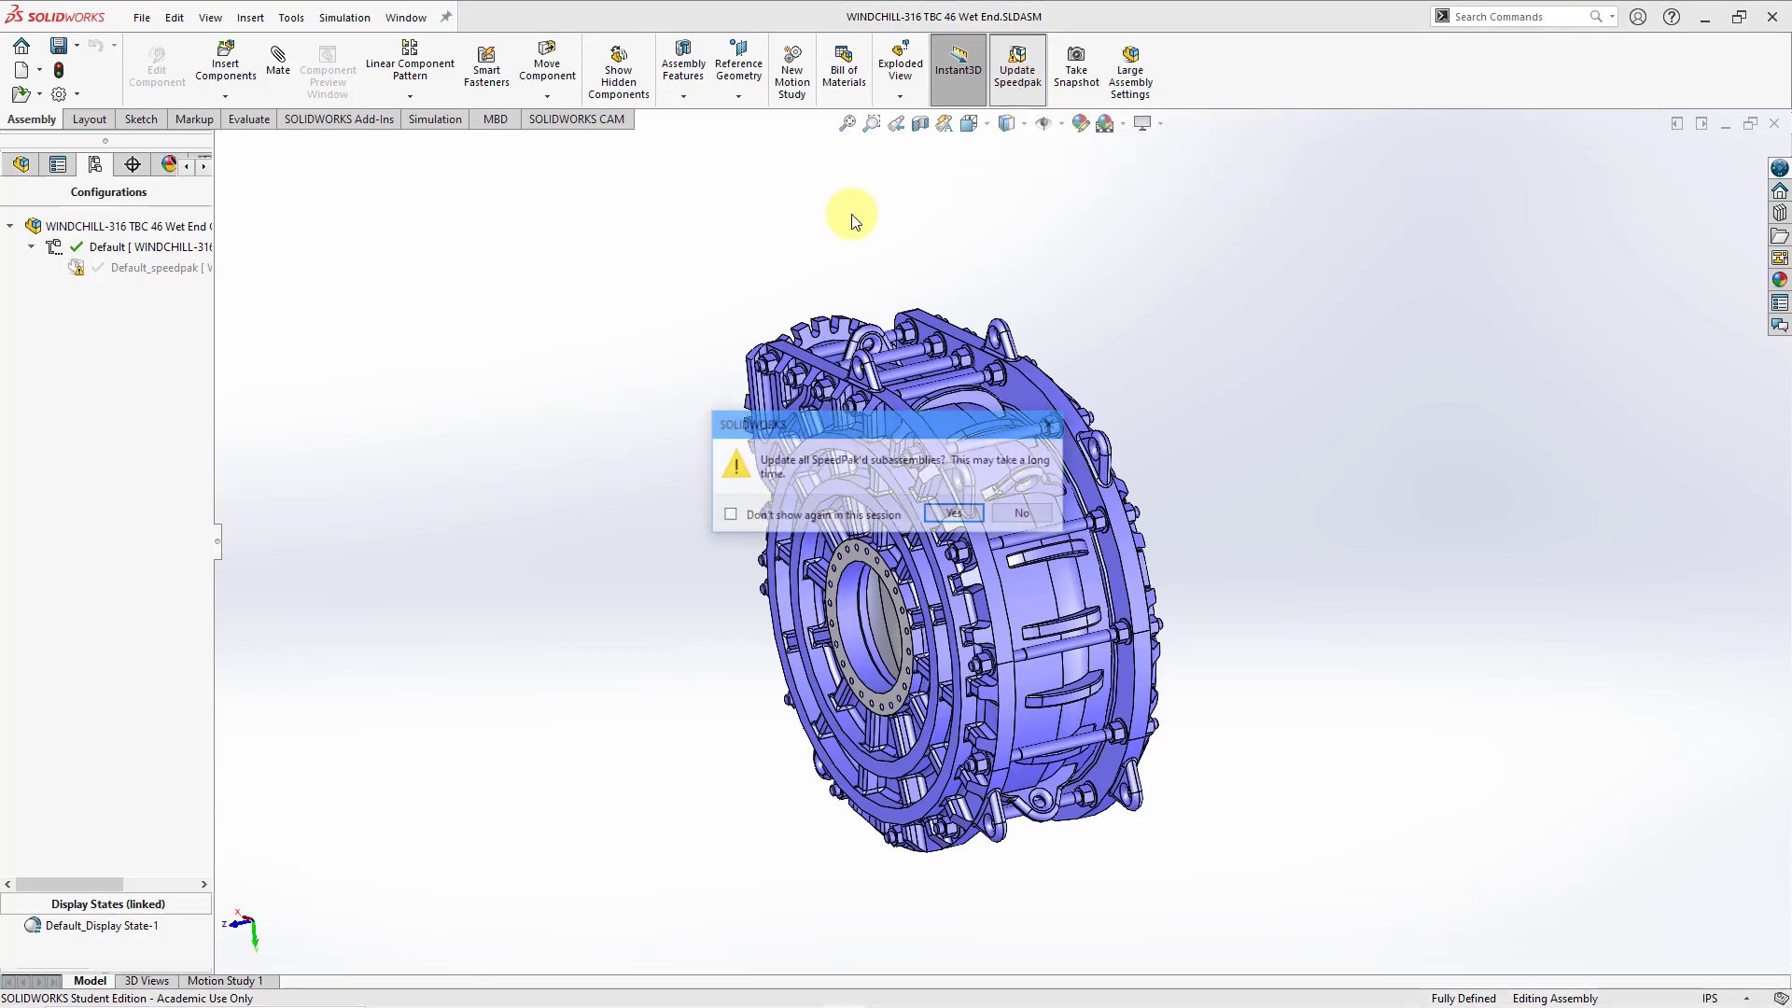
pyautogui.click(954, 515)
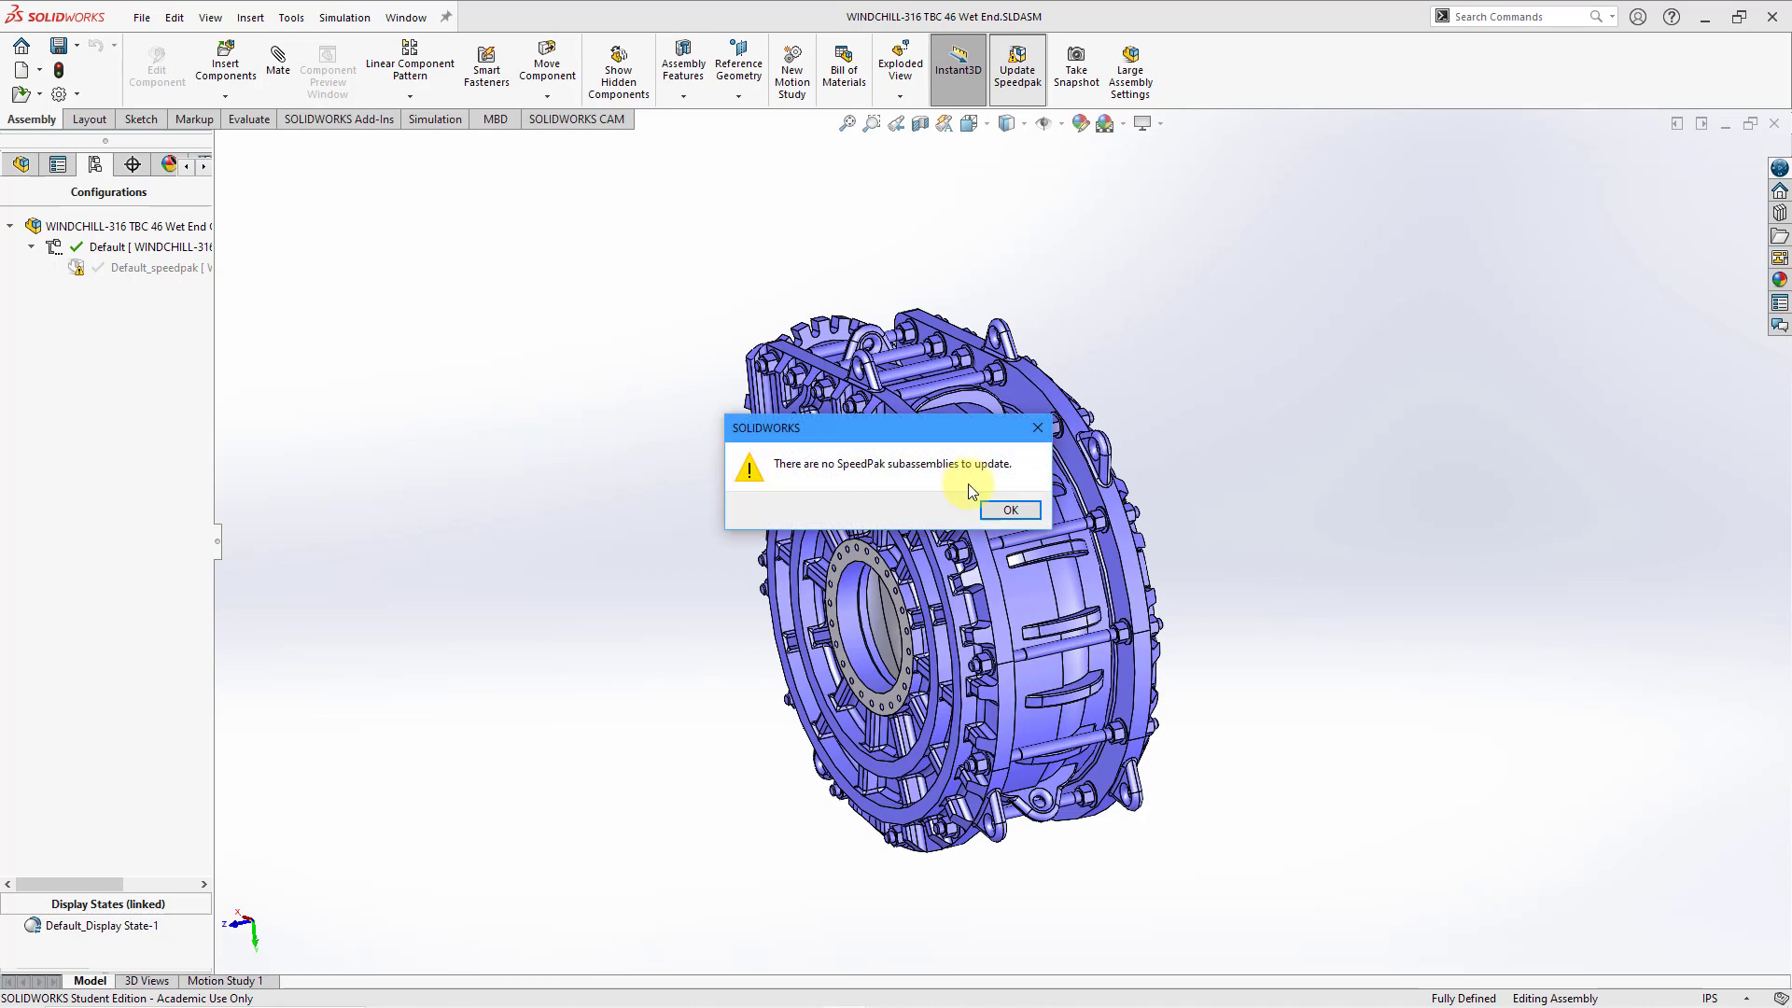
pyautogui.click(1009, 509)
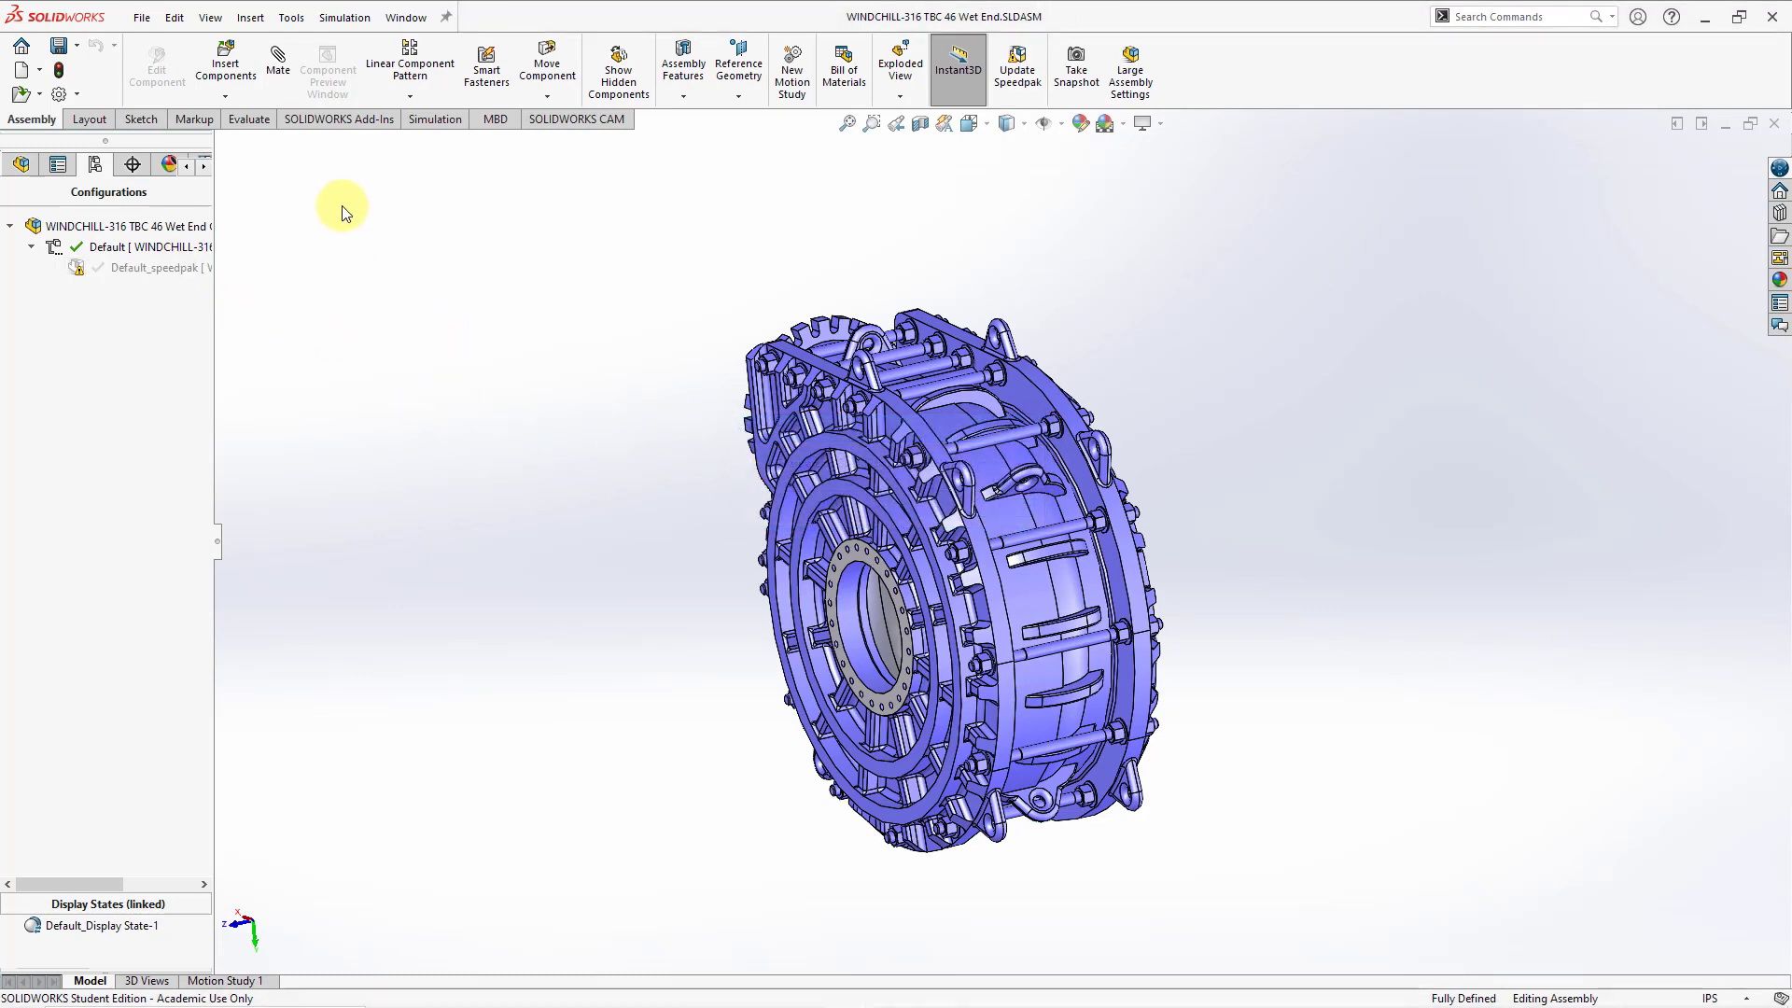
pyautogui.click(407, 17)
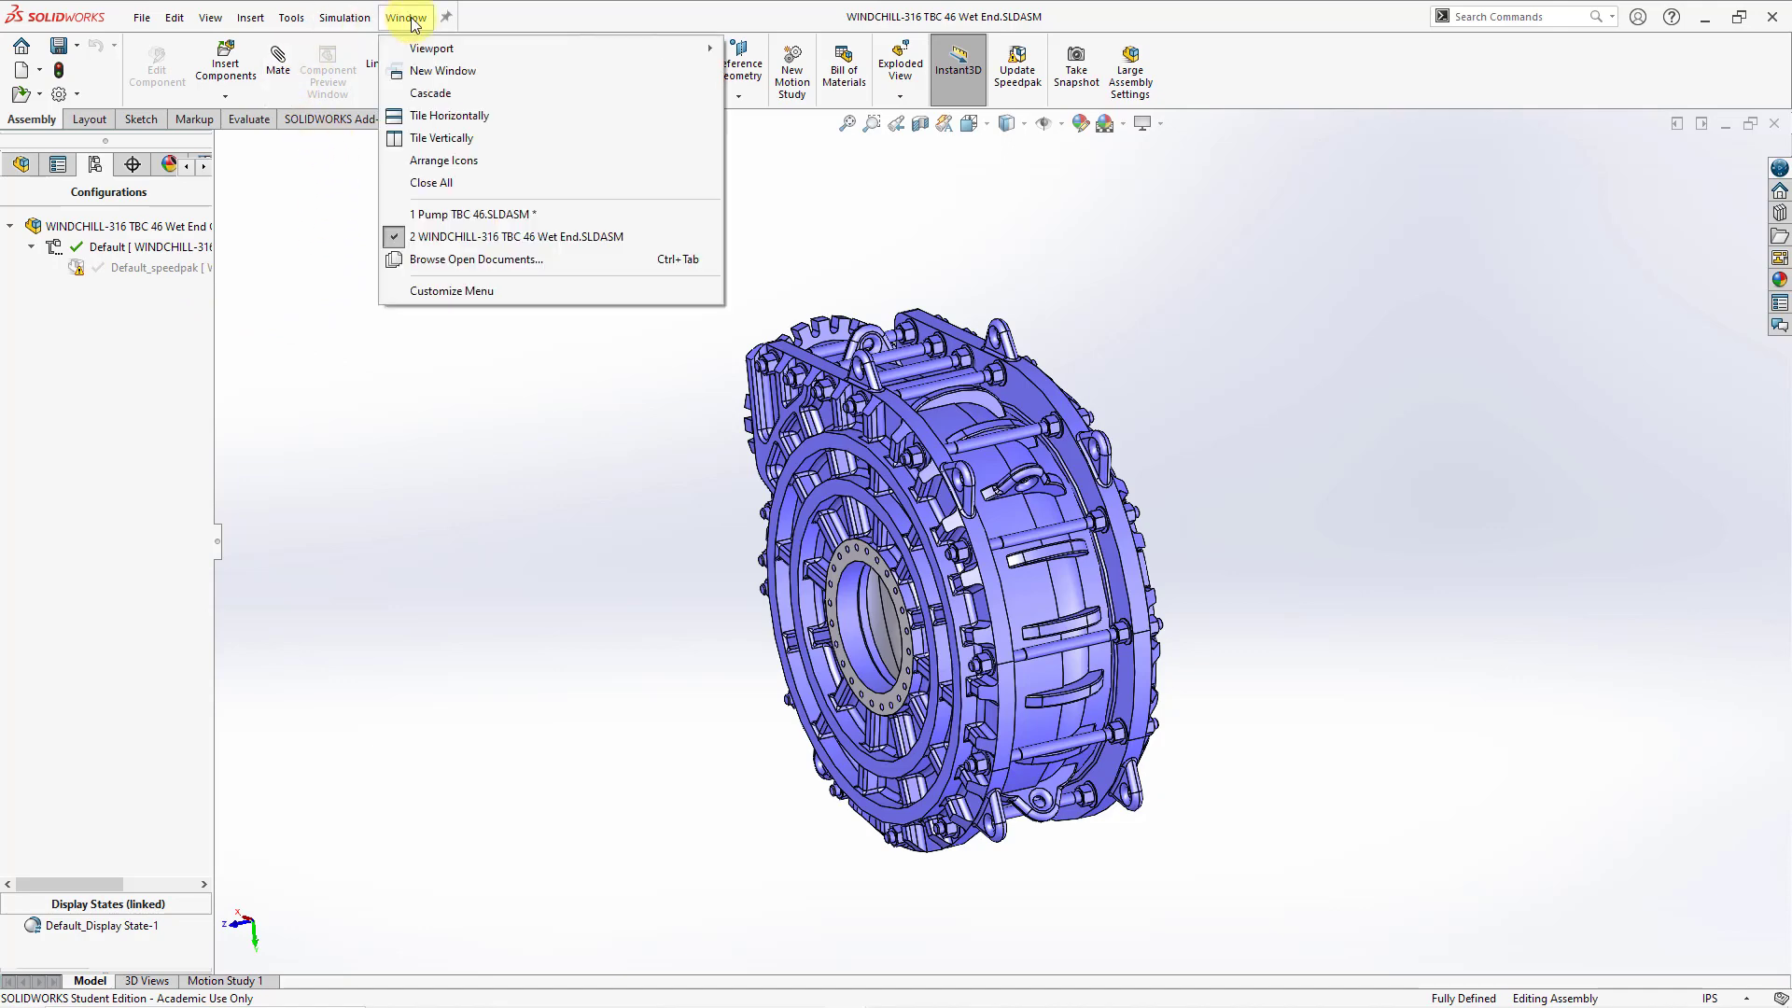
pyautogui.click(467, 214)
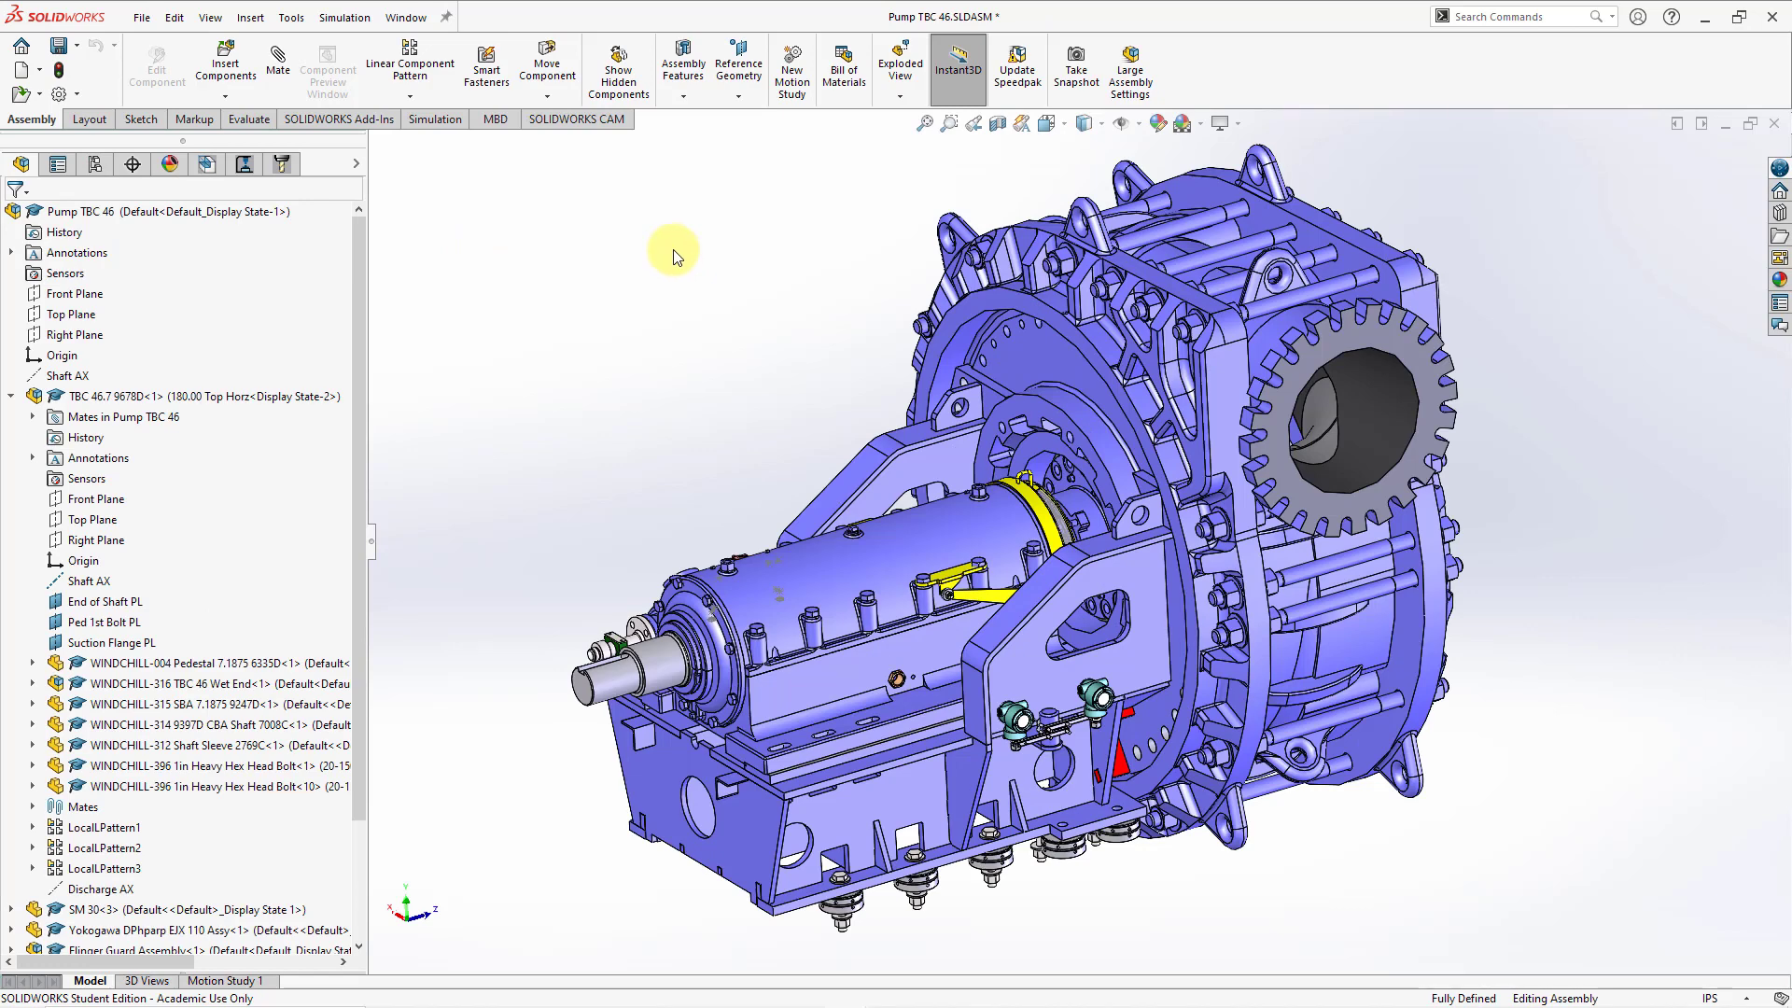
# Step: Try the system option updating out-of-date SpeedPak configurations on saving as "With Rebuild on Save mark", and view the Display options
pyautogui.click(66, 97)
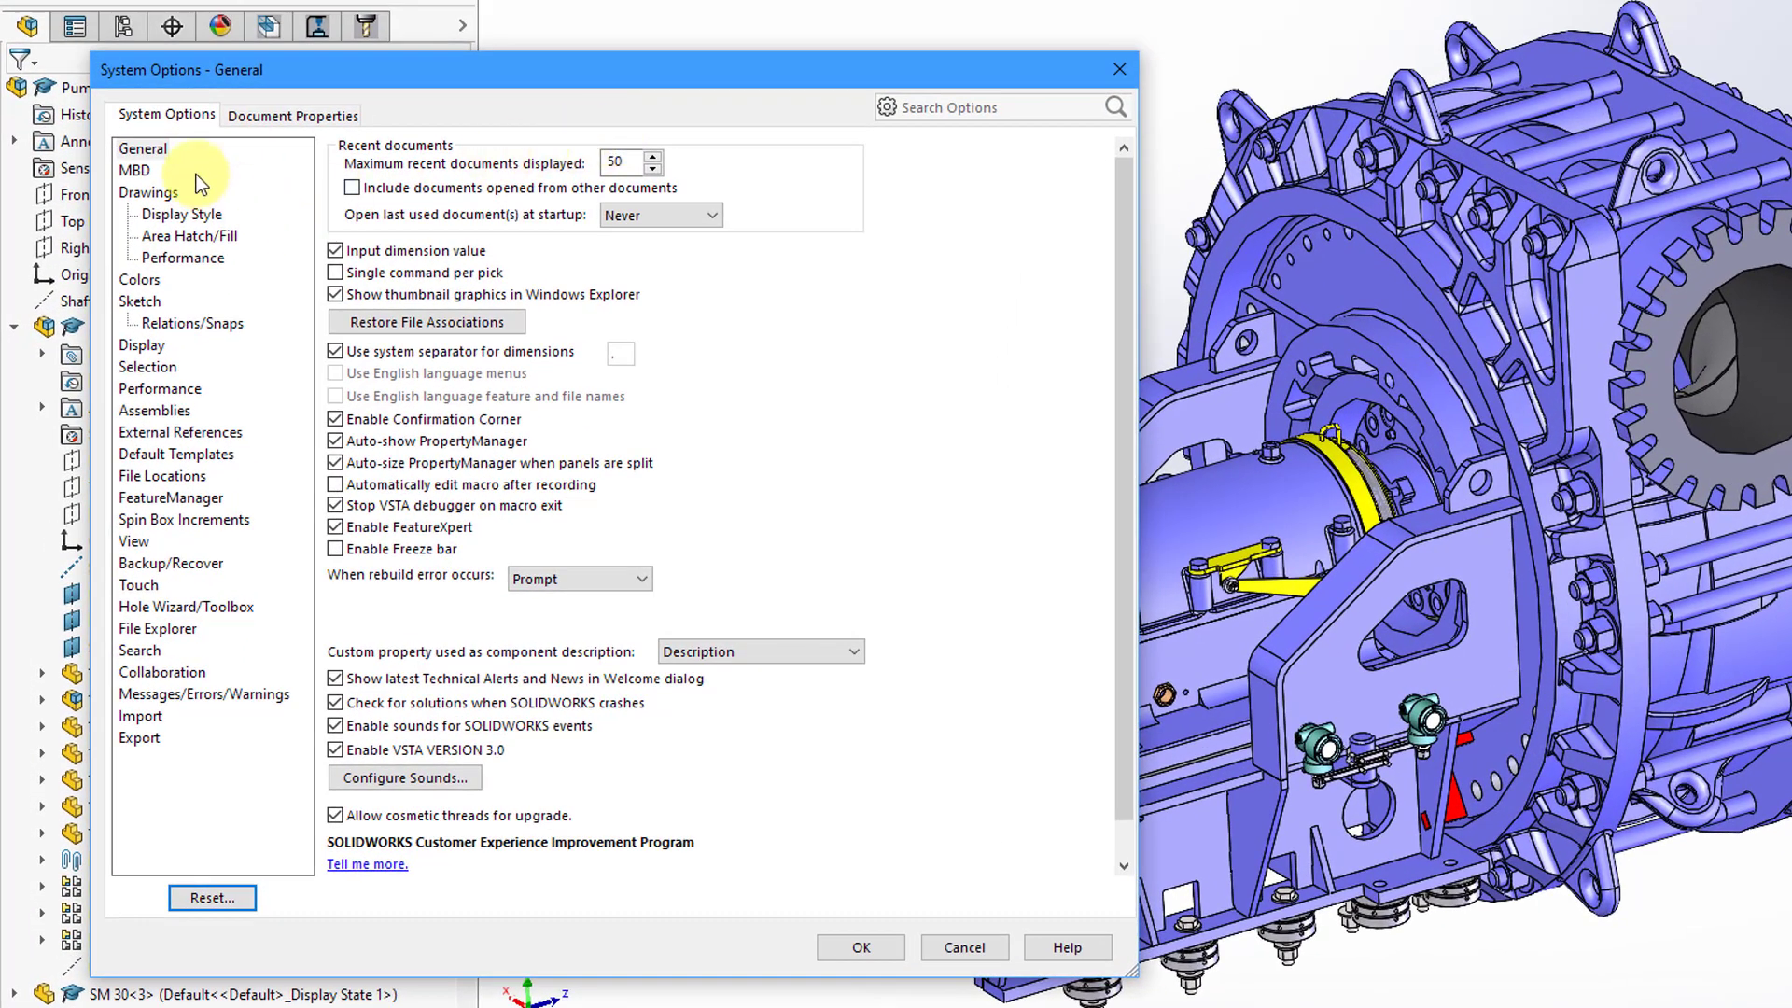
pyautogui.click(183, 417)
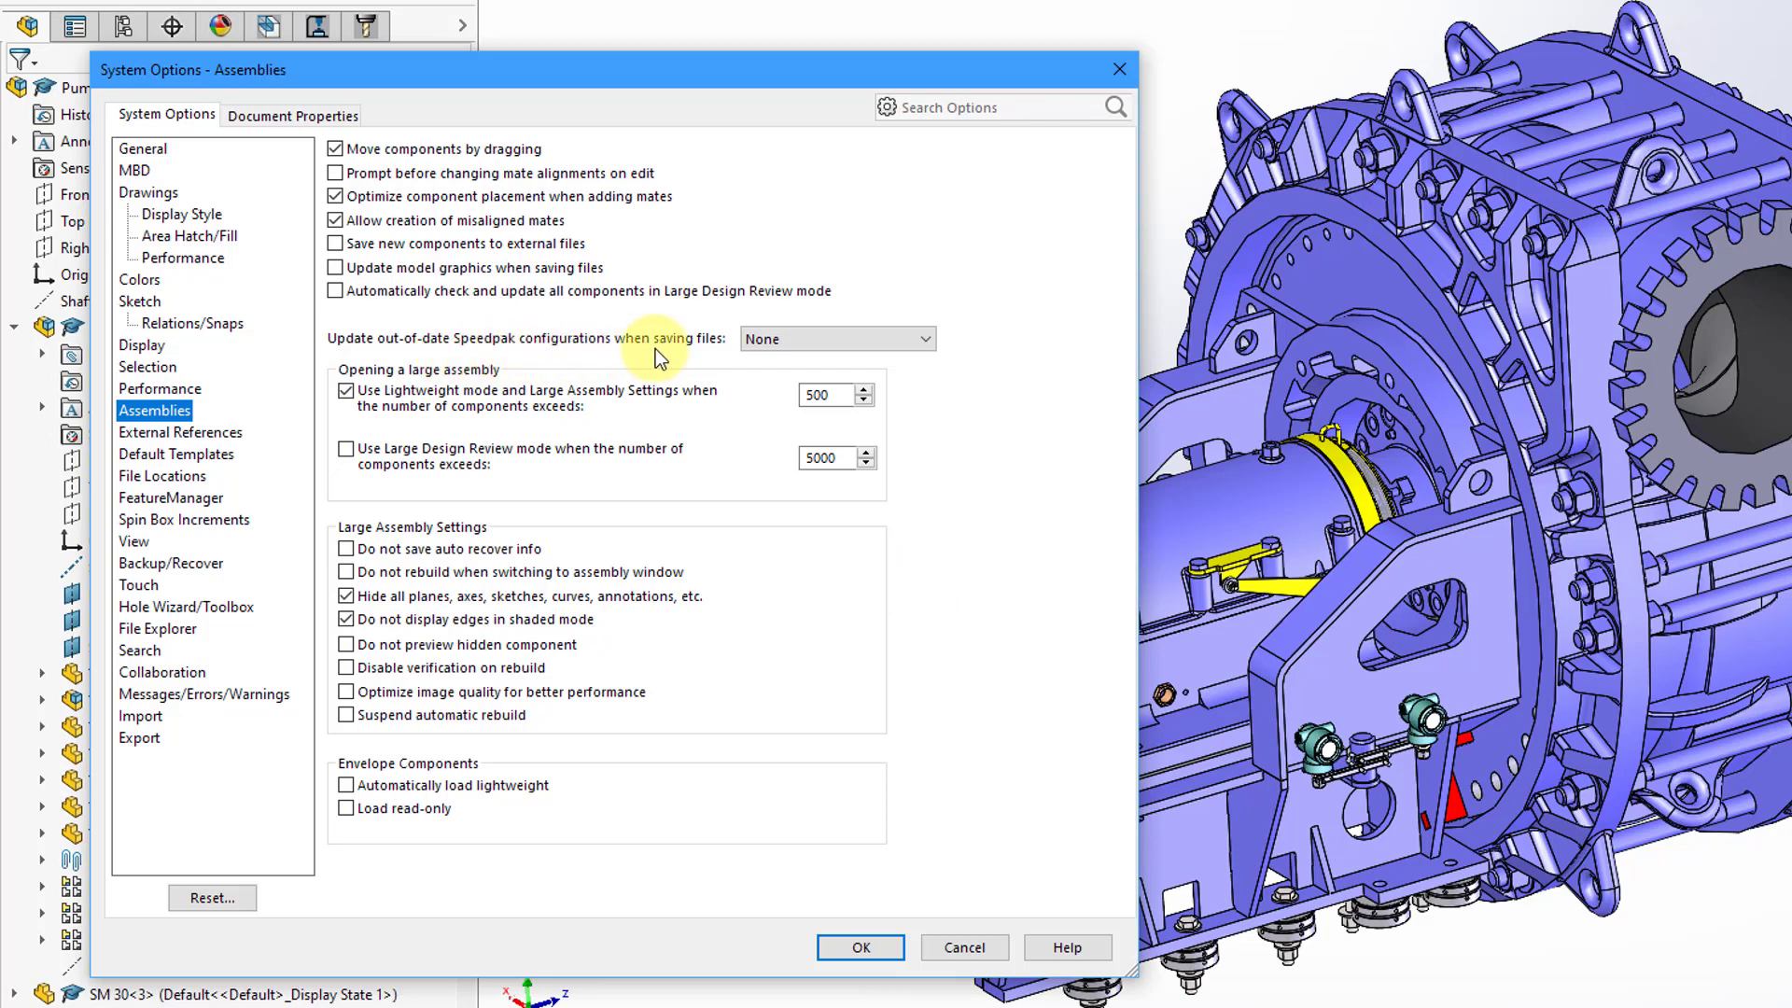
pyautogui.click(873, 349)
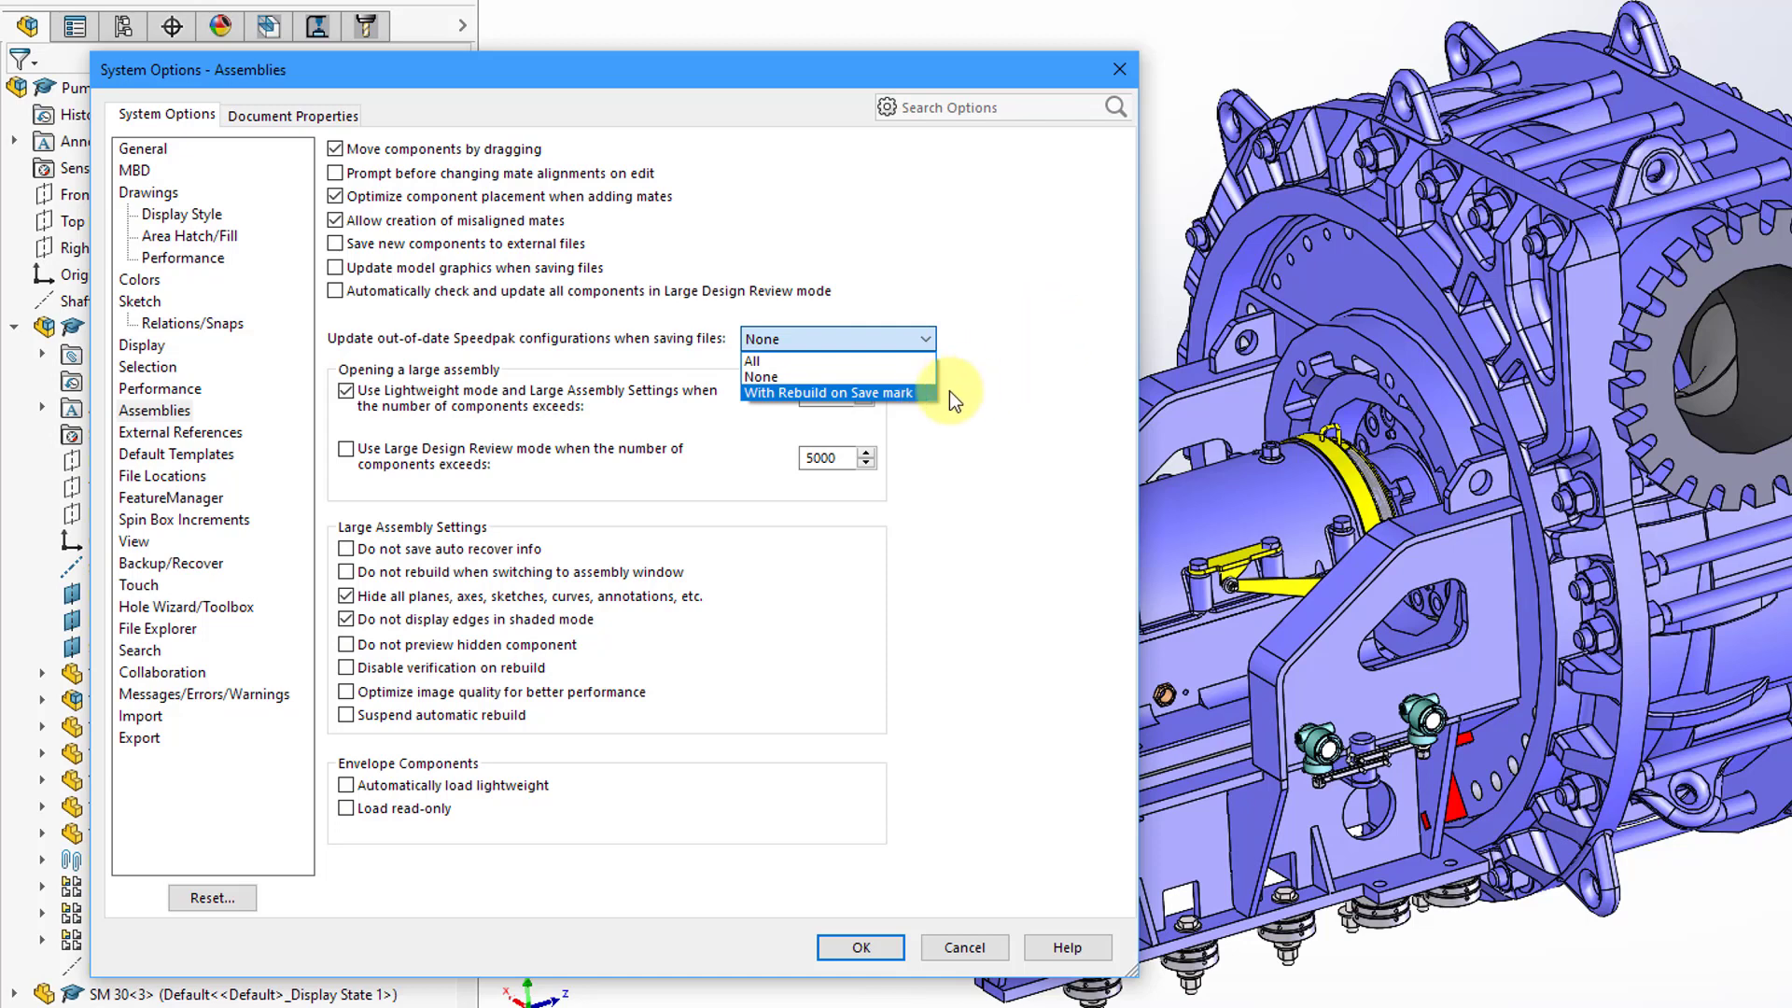
pyautogui.click(899, 392)
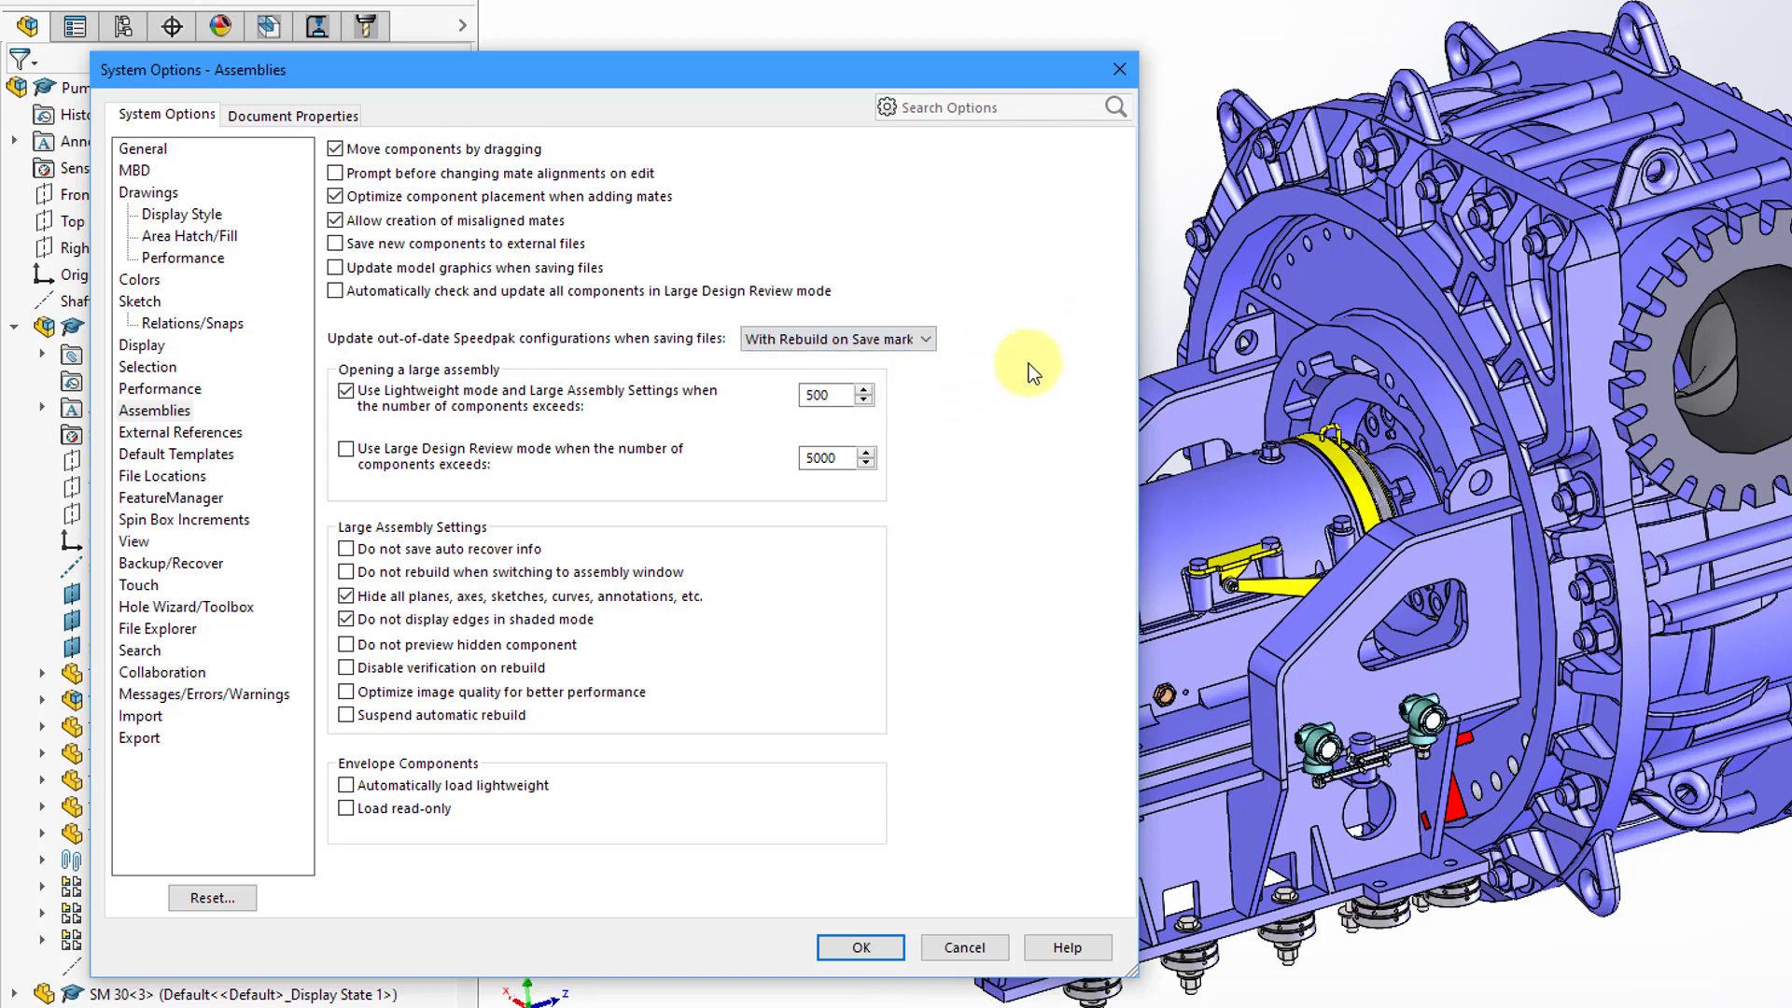
pyautogui.click(145, 347)
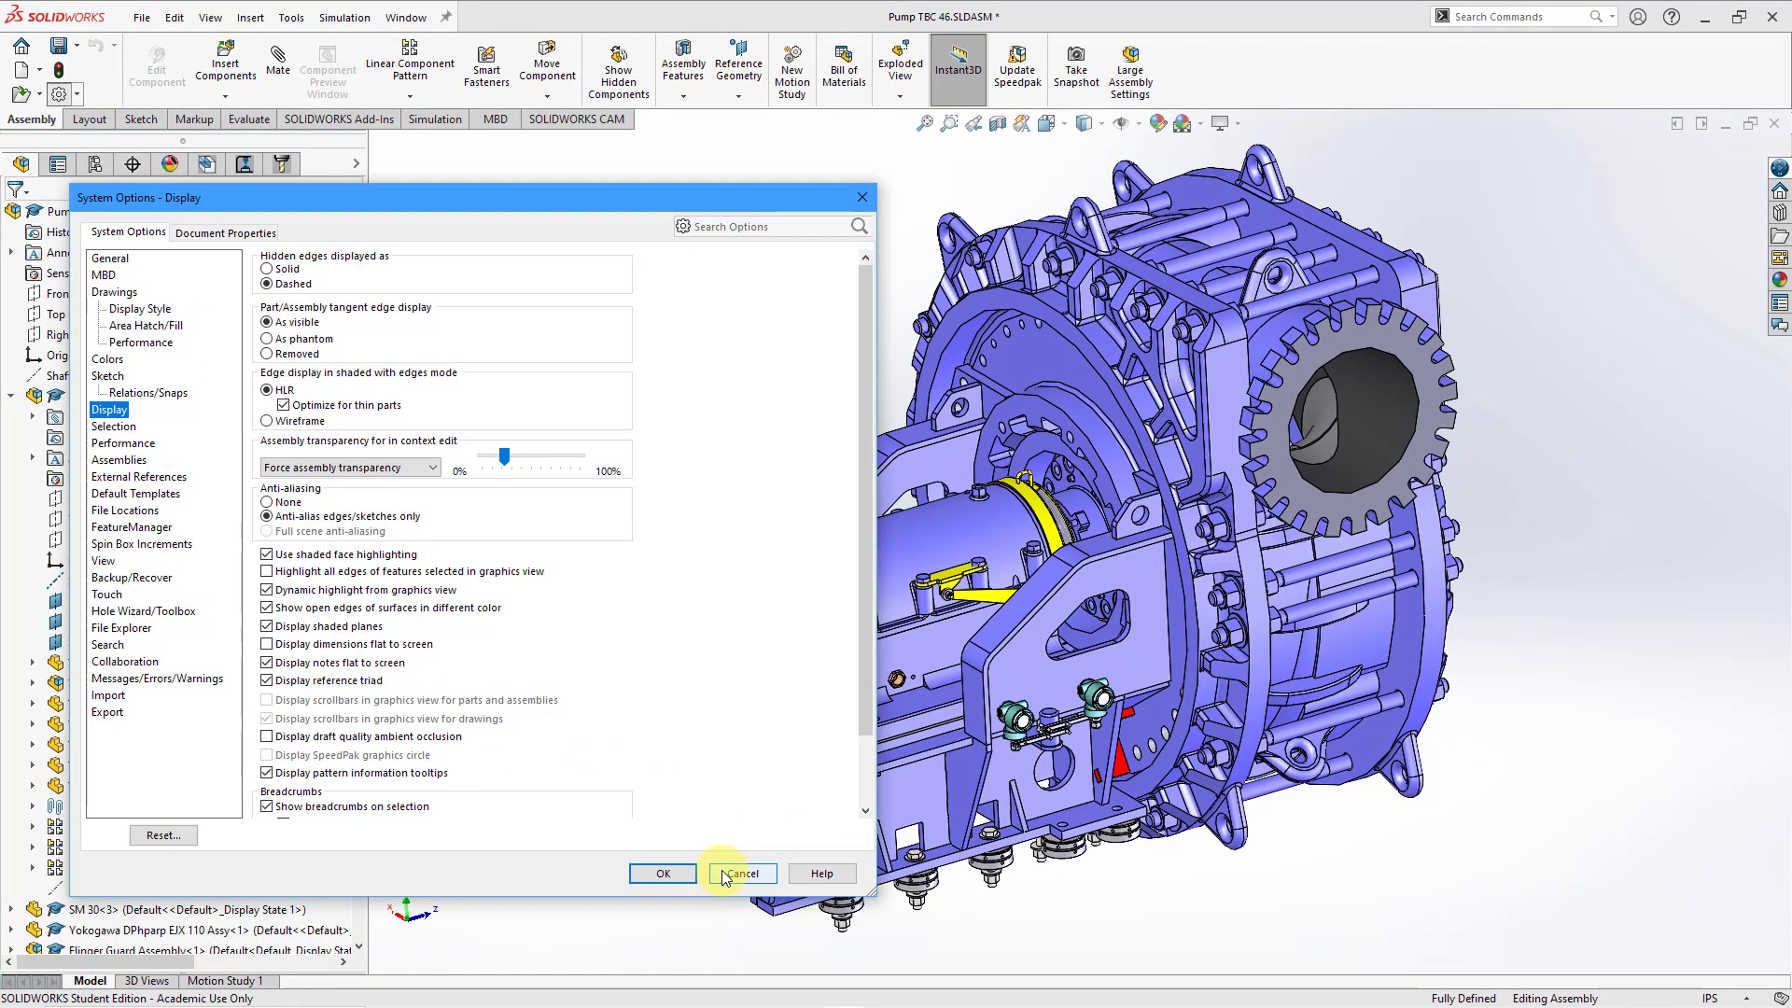
pyautogui.click(741, 873)
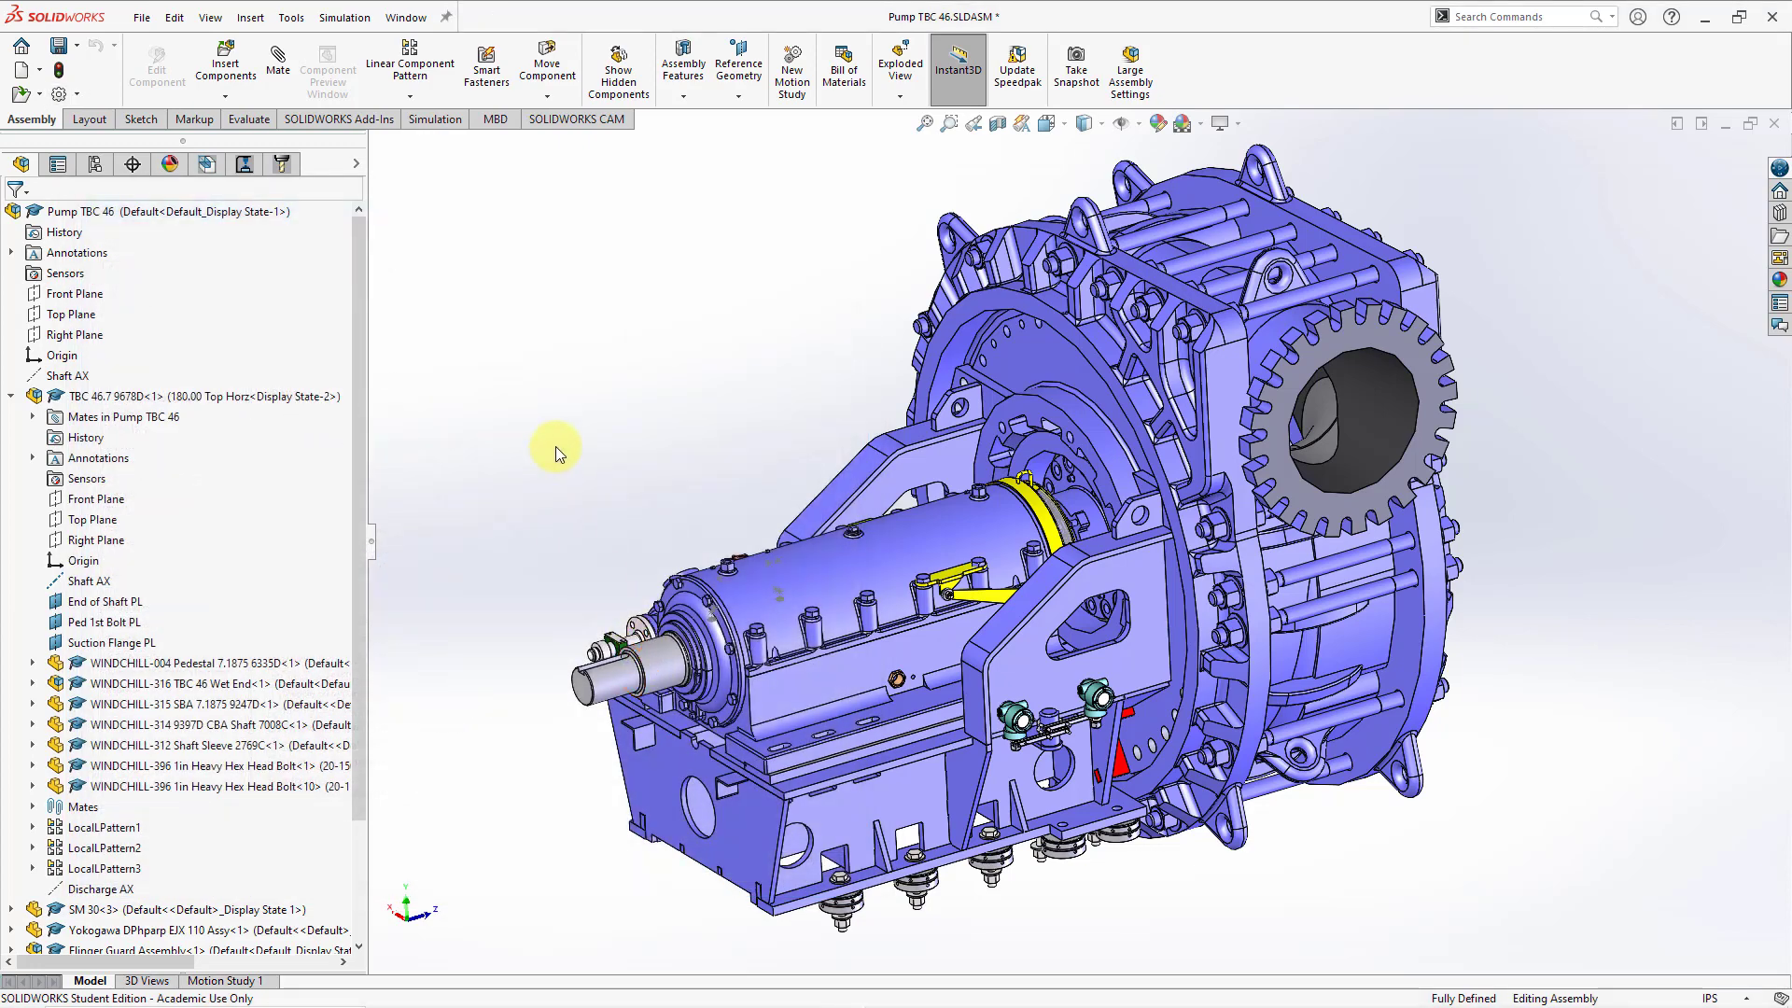
# Step: Review the opening modes and Use Speedpak option for Flinger Guard Assembly.SLDASM in the Pump_Original folder
pyautogui.click(28, 97)
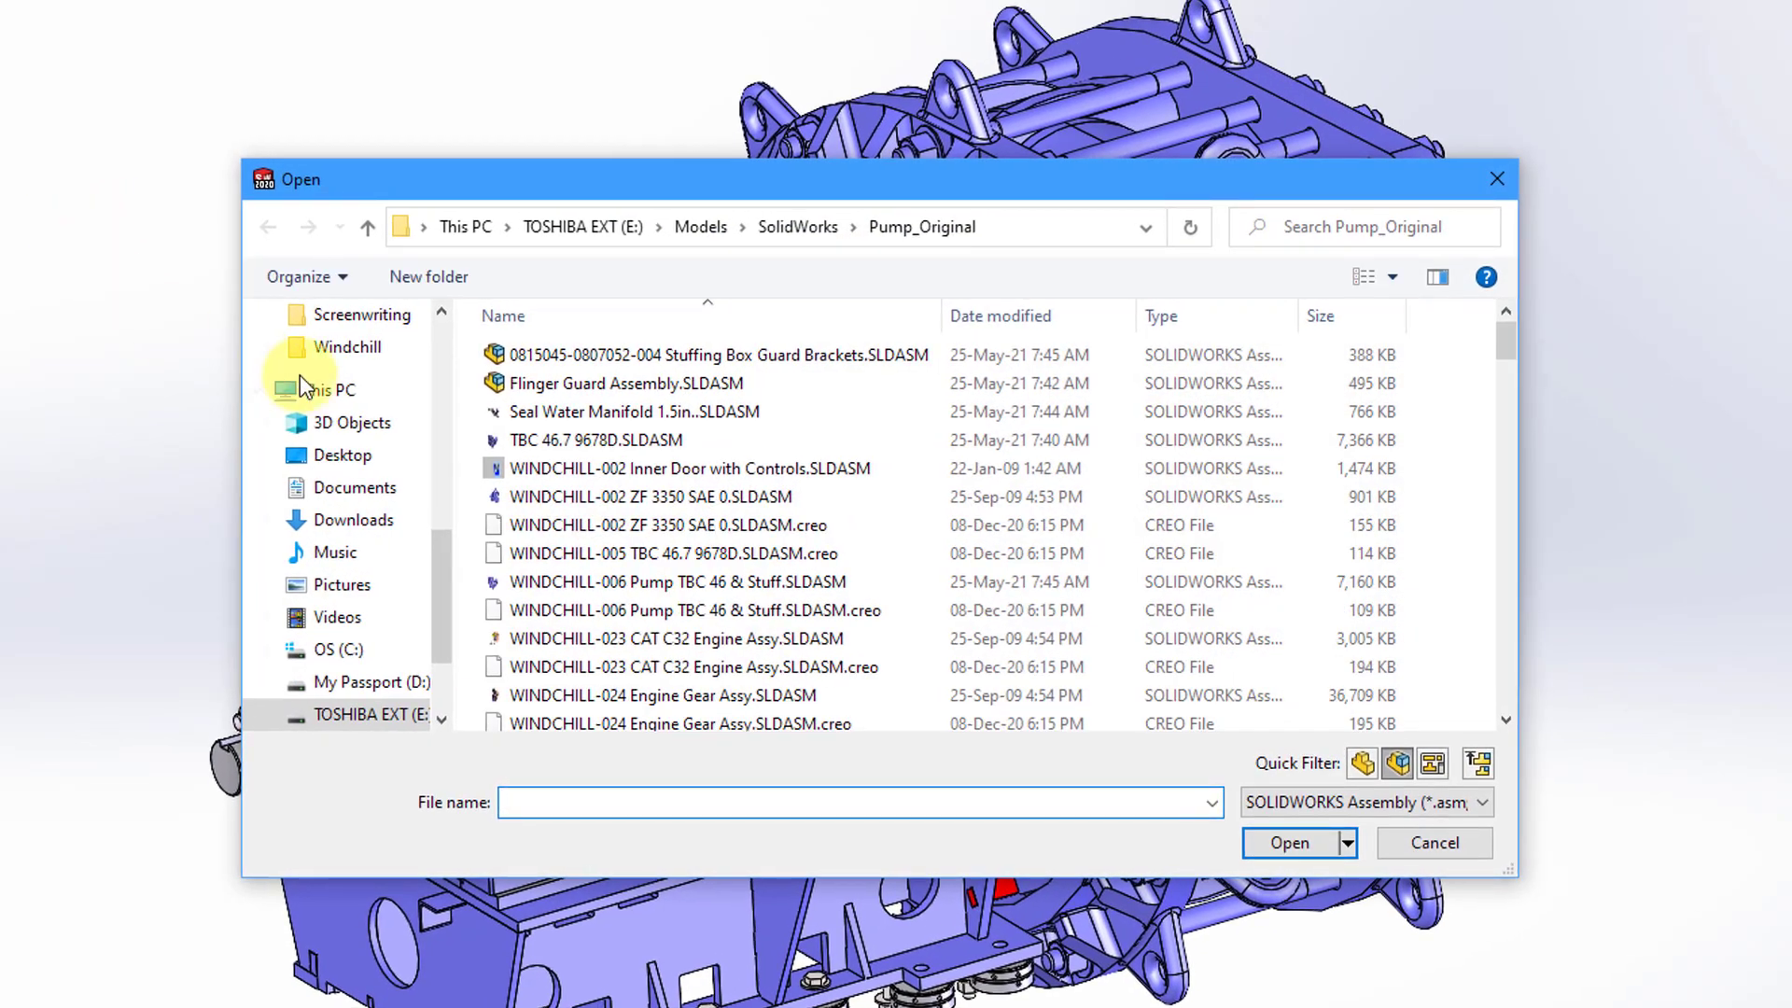
pyautogui.click(694, 388)
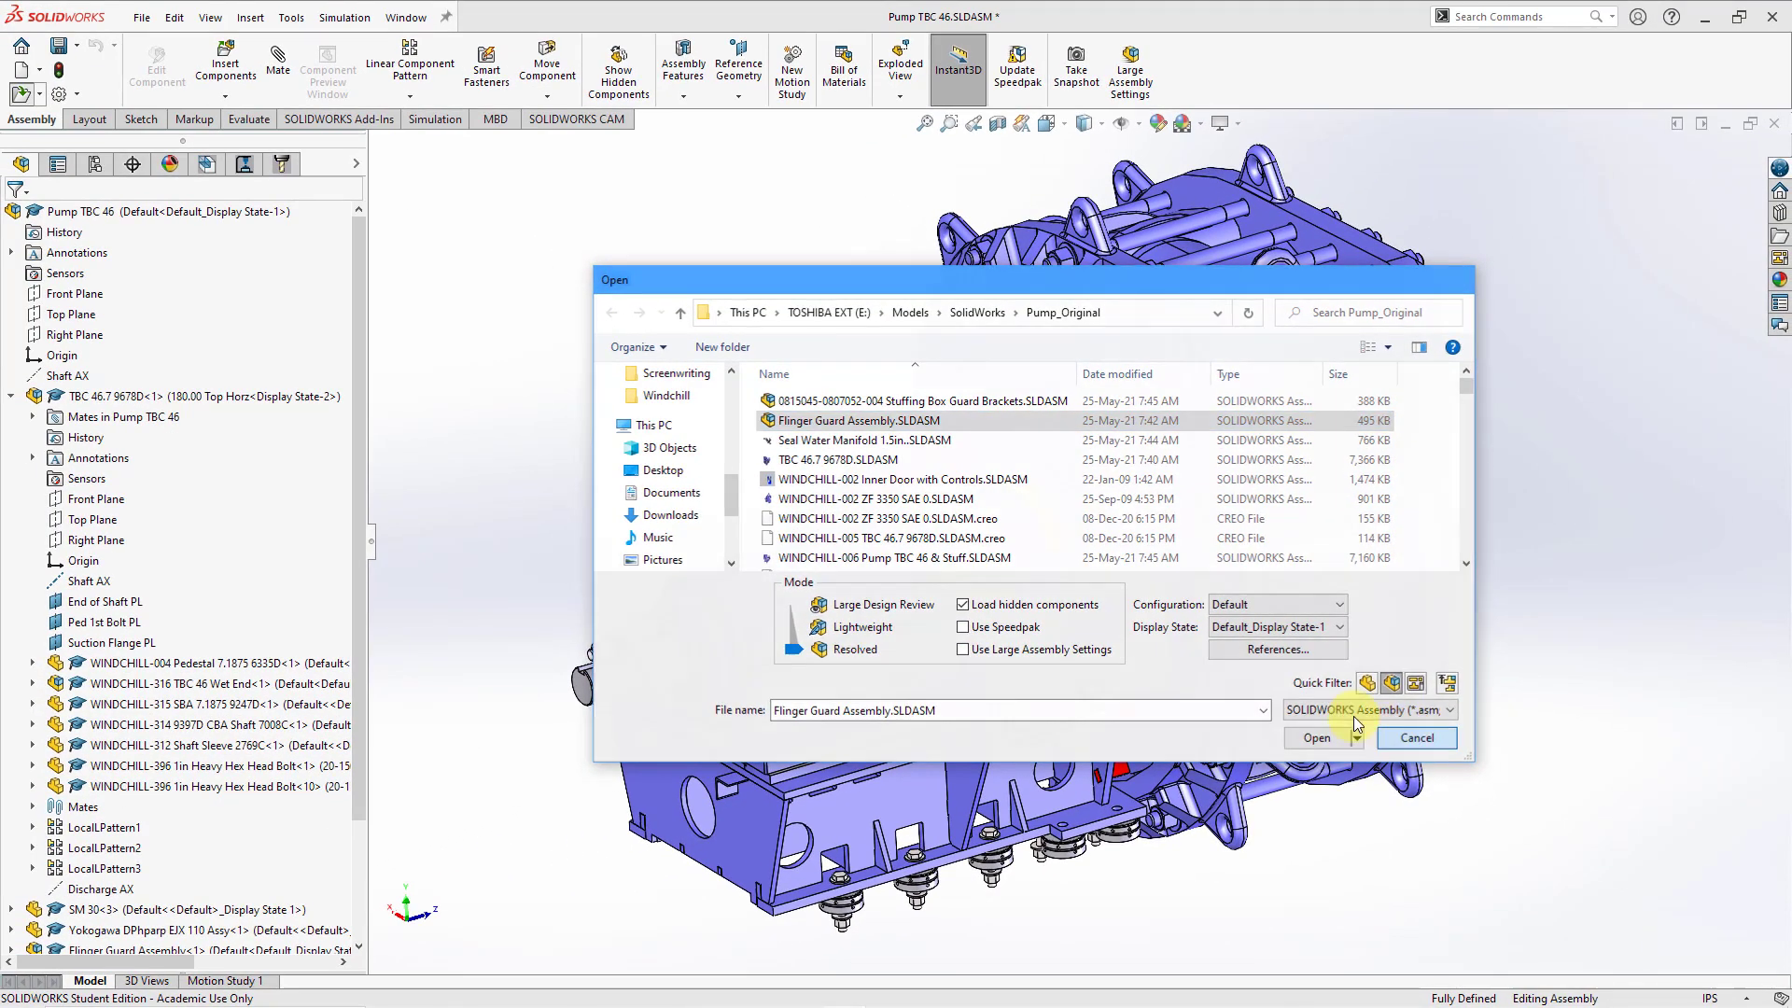
pyautogui.click(1289, 843)
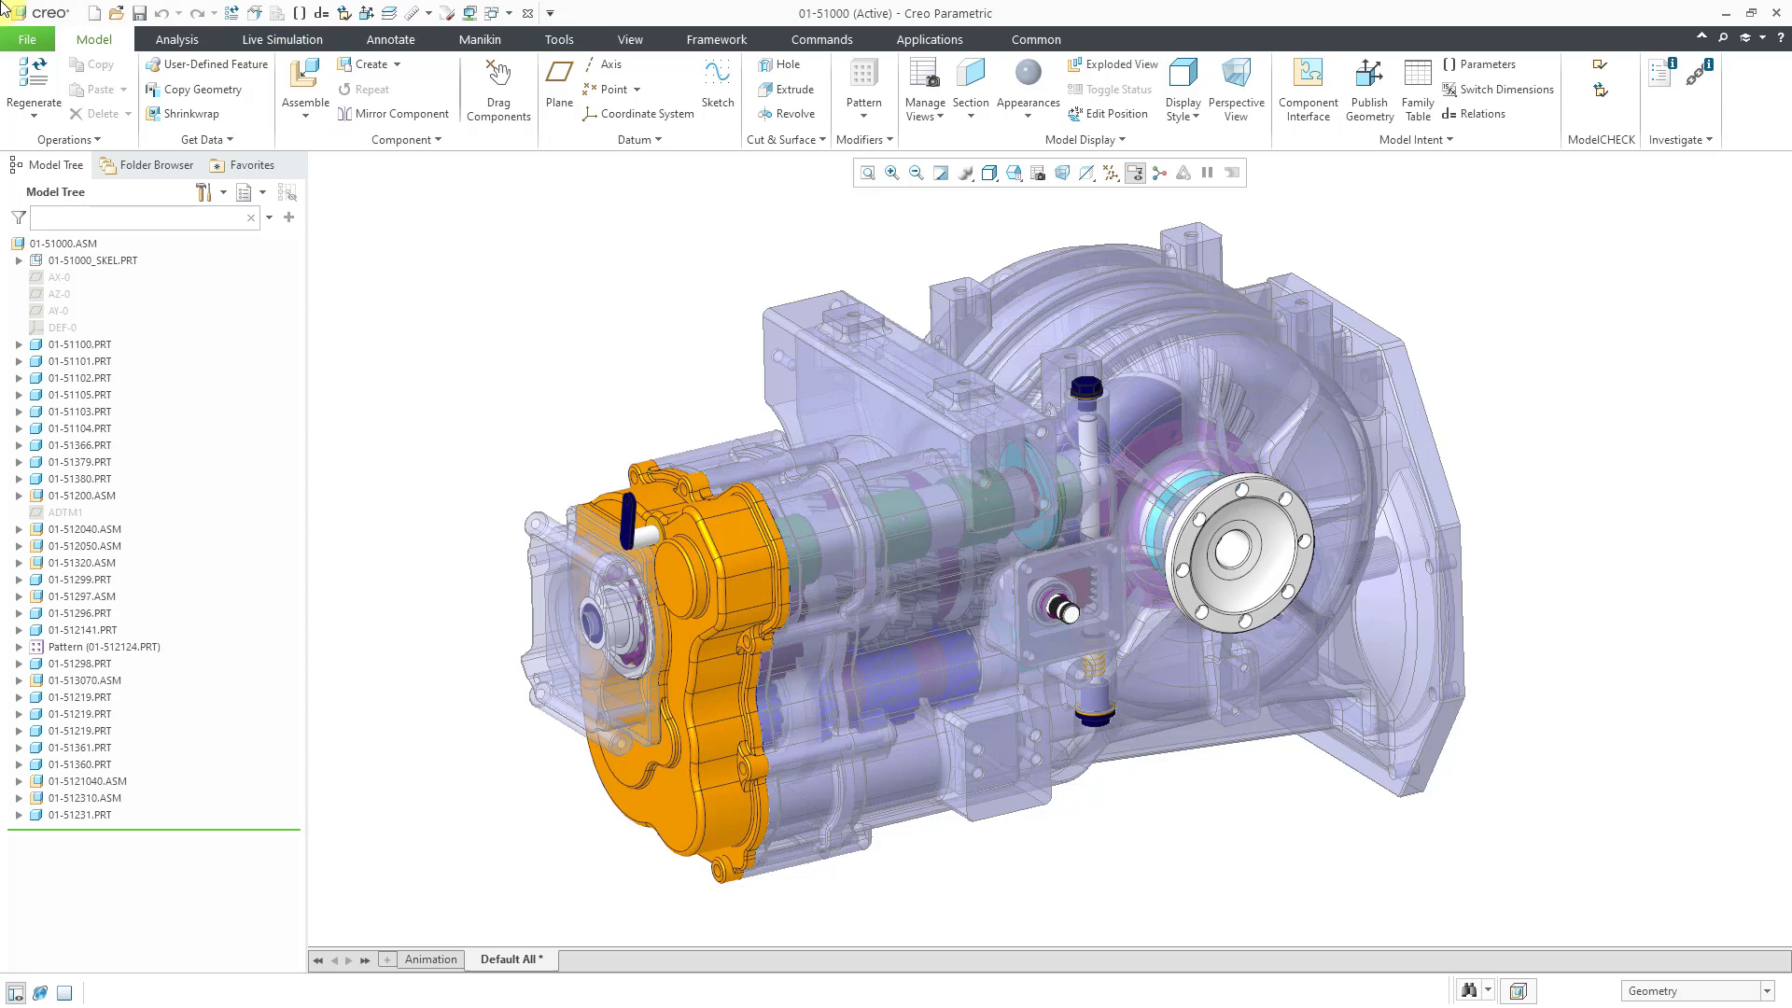
# Step: In Creo Parametric, open the housing part 01-51100 in its own window and activate its Automatic Rep simplified representation
pyautogui.click(834, 392)
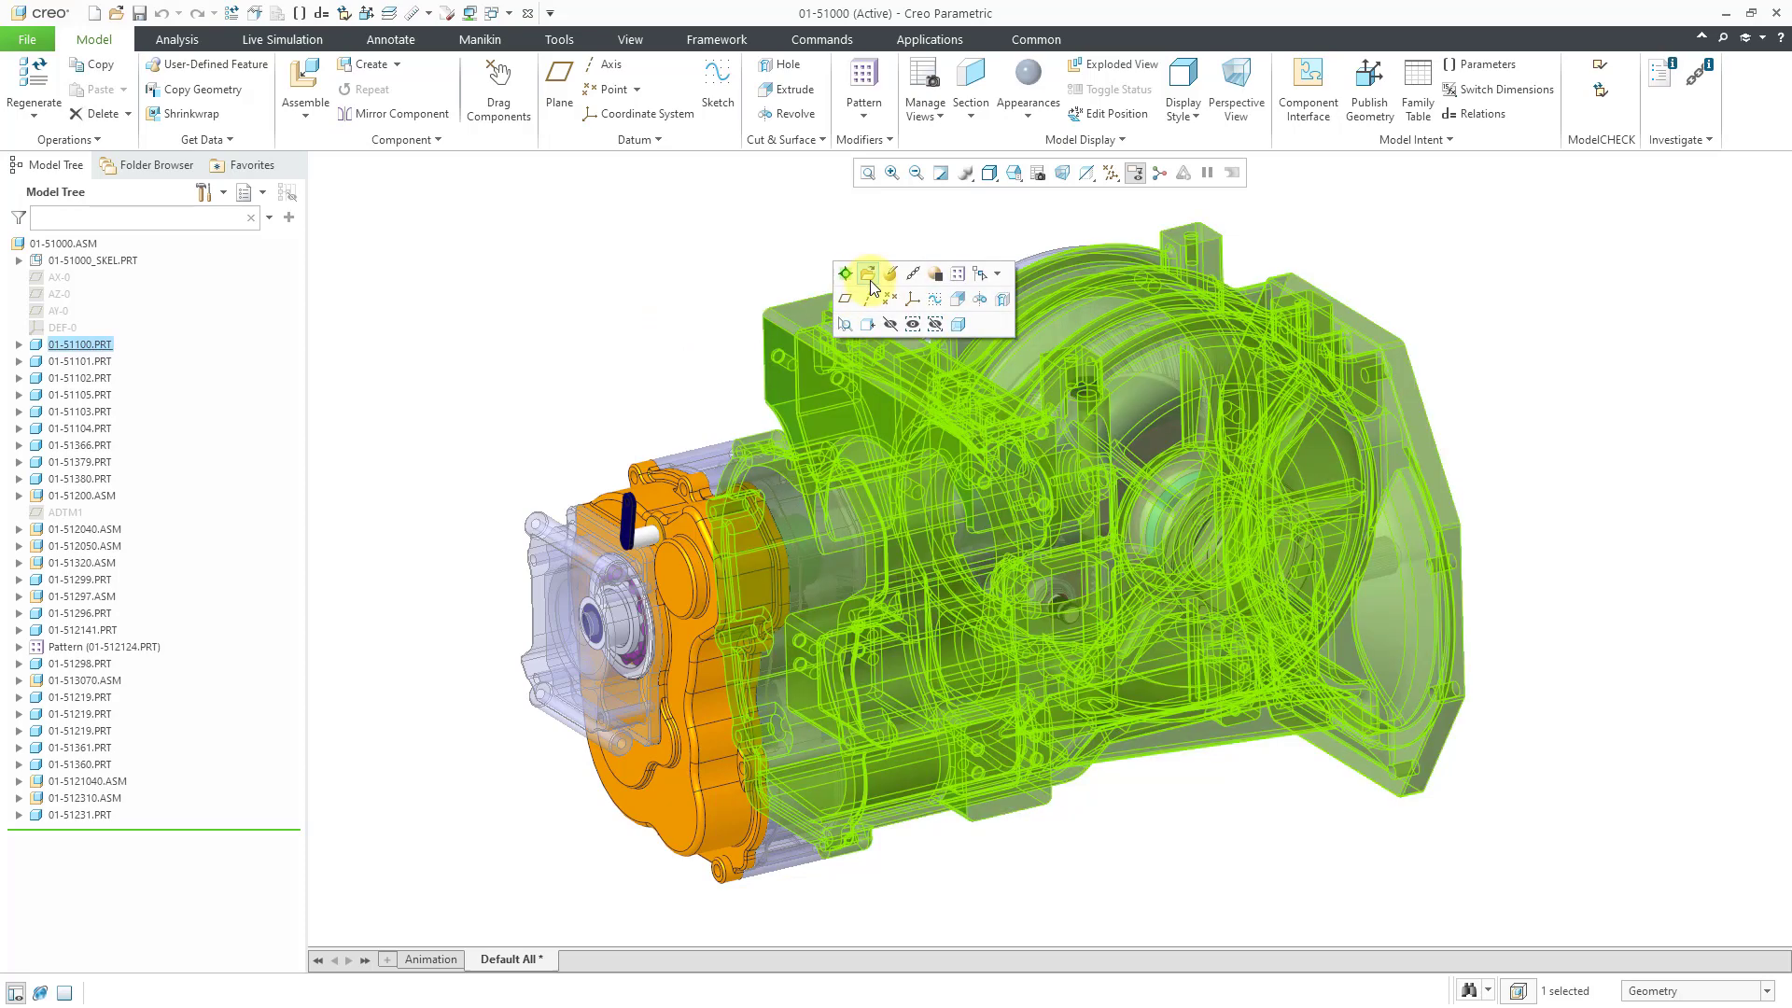
pyautogui.click(867, 274)
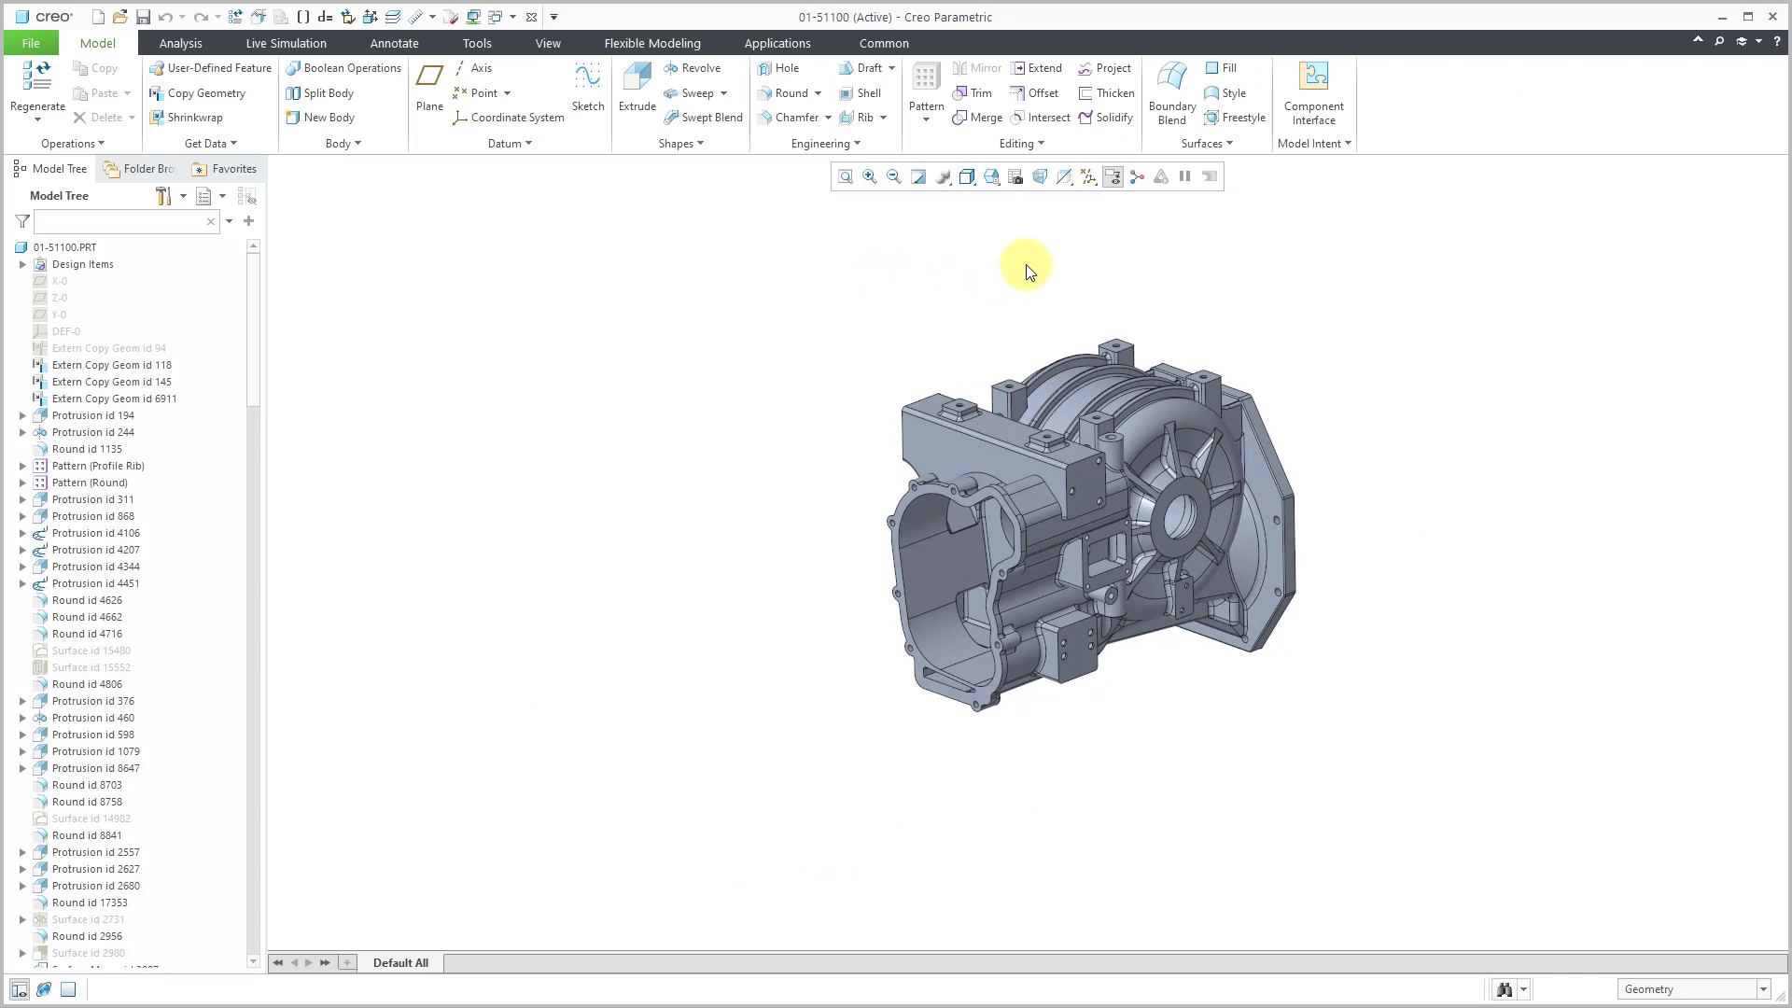
pyautogui.click(1016, 182)
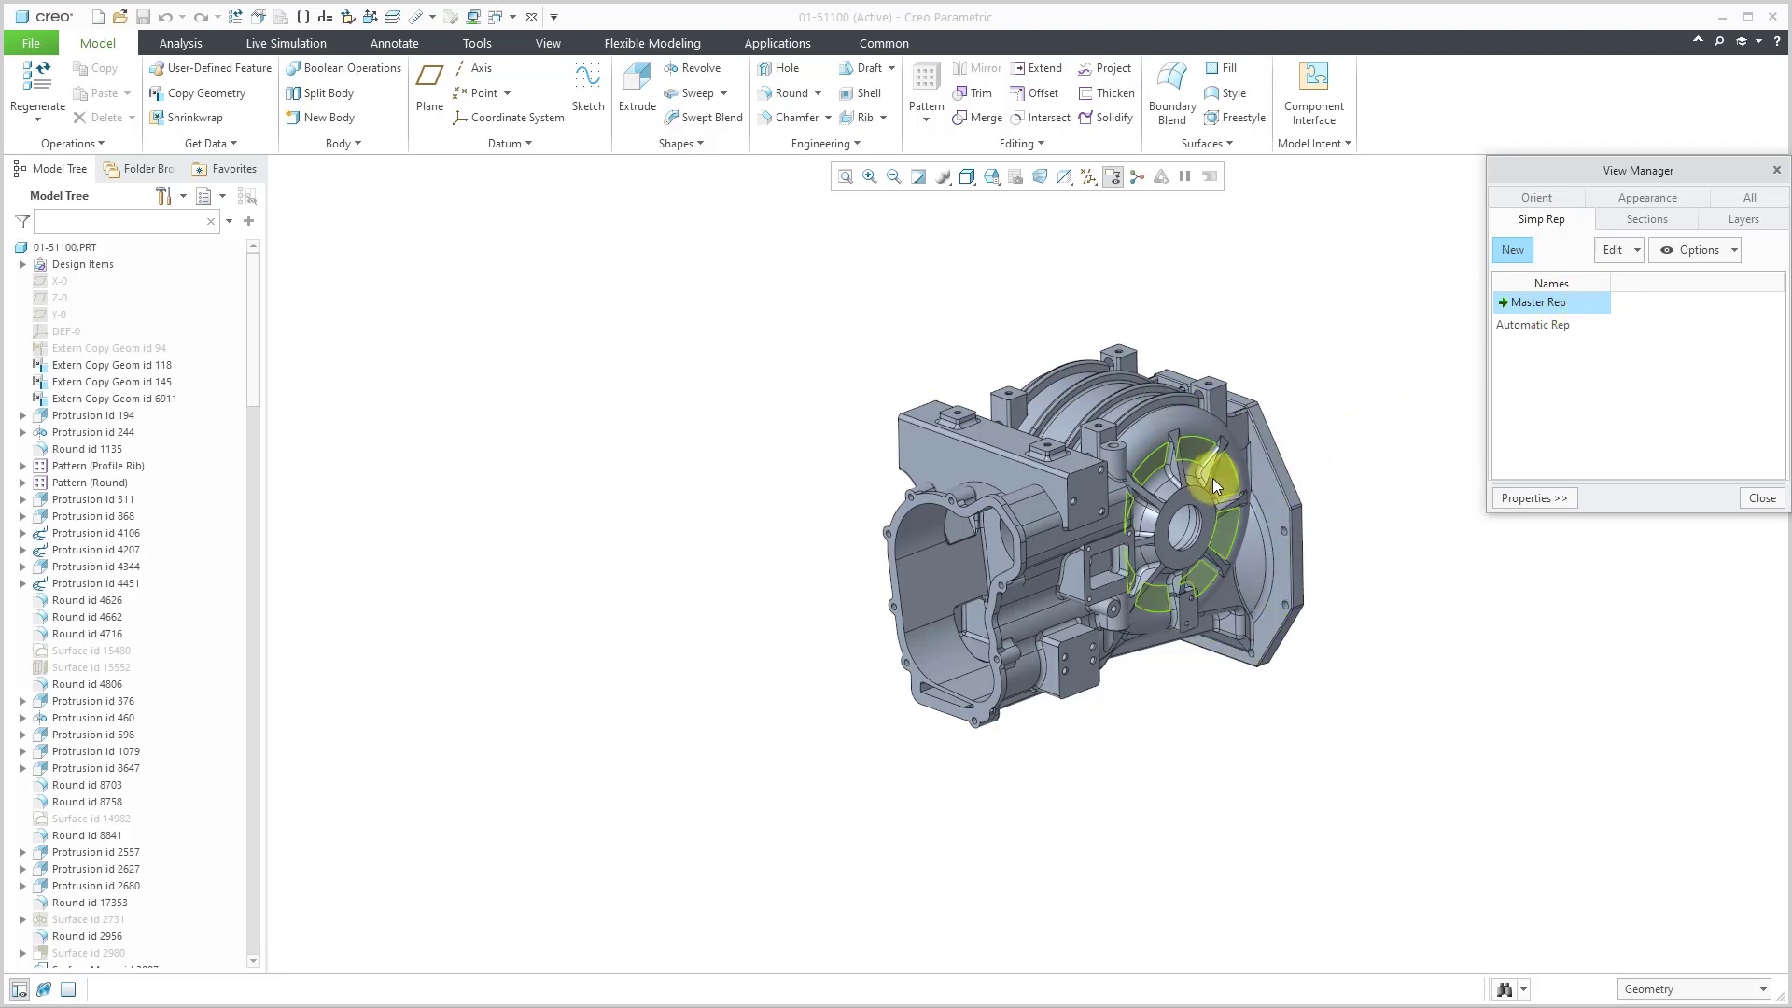
pyautogui.keyDown('ctrl'); pyautogui.moveTo(1202, 487); pyautogui.dragTo(1206, 654, button='middle'); pyautogui.keyUp('ctrl')
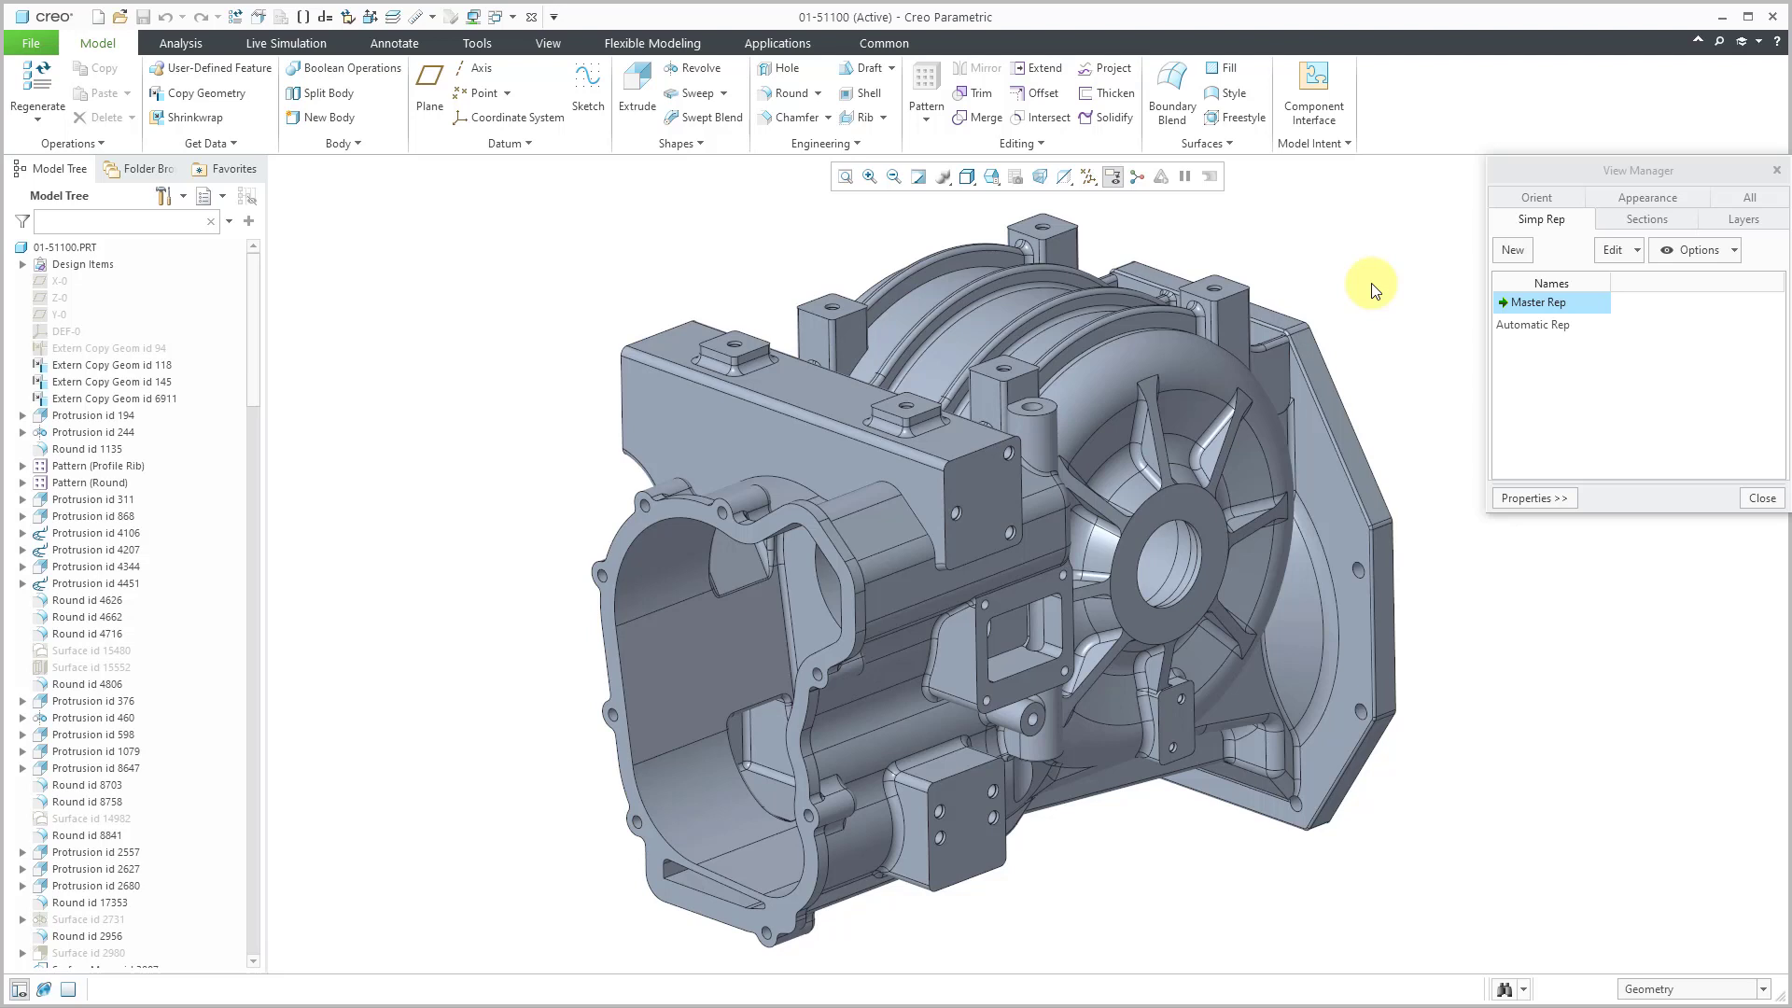
pyautogui.doubleClick(1557, 326)
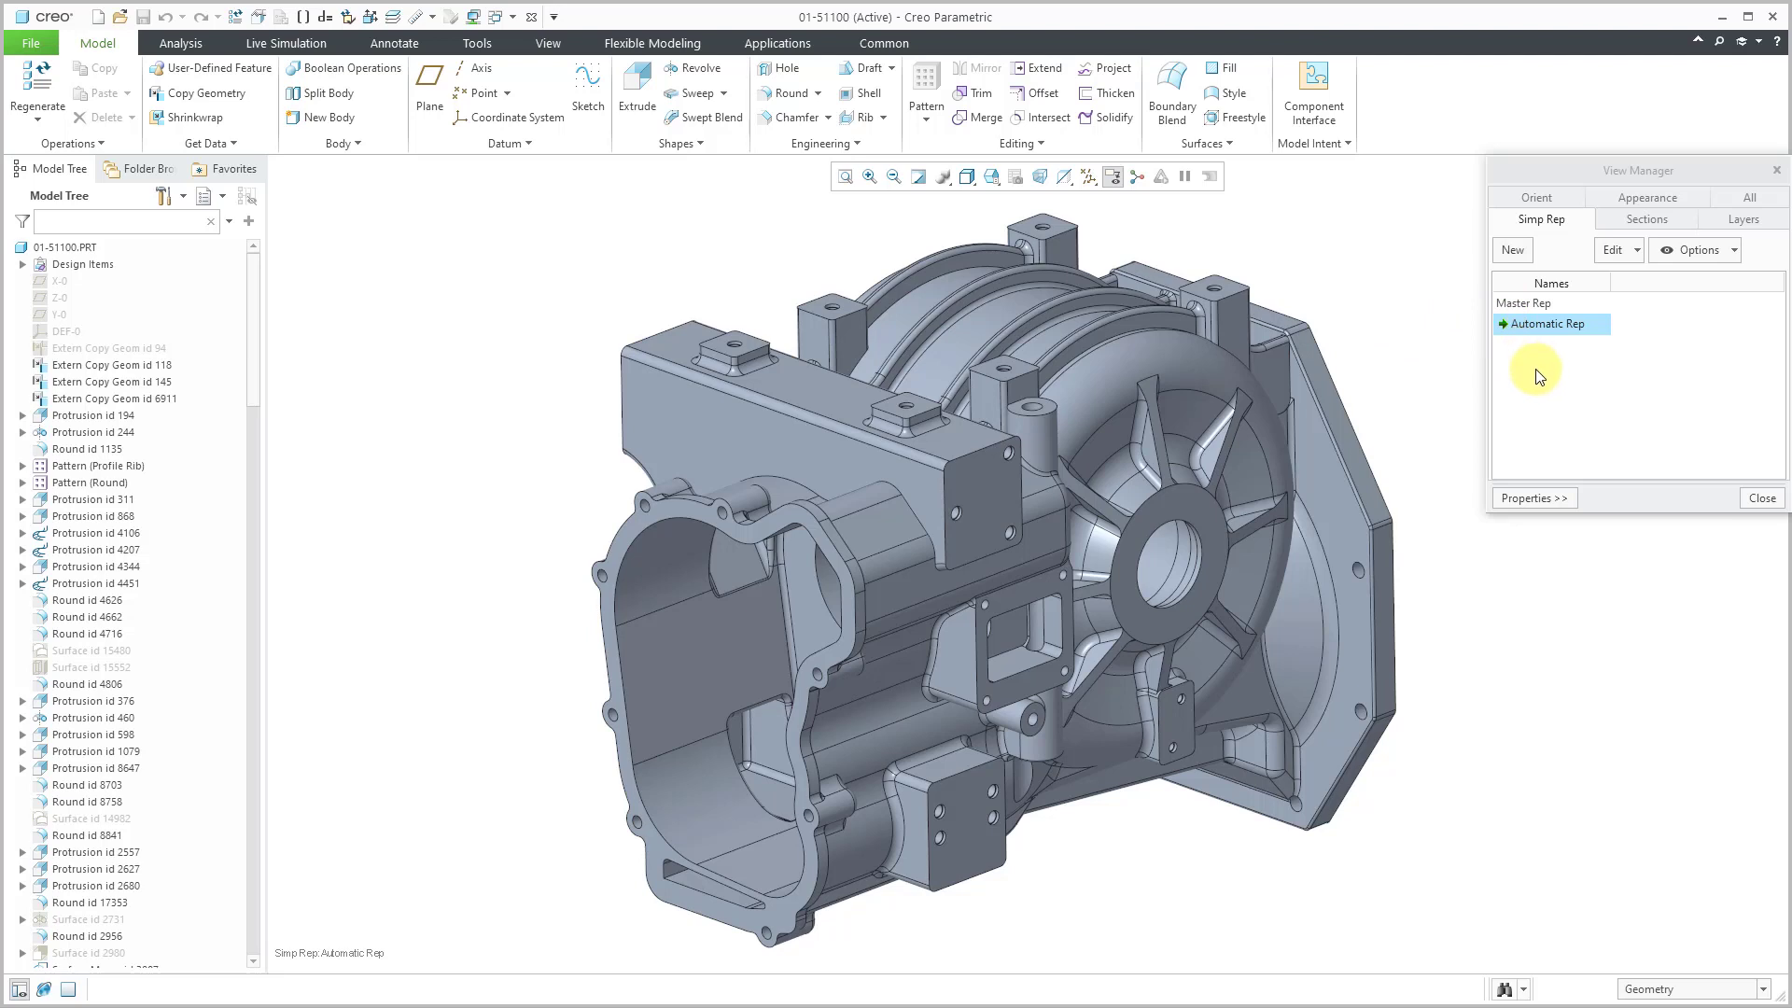
pyautogui.click(1760, 499)
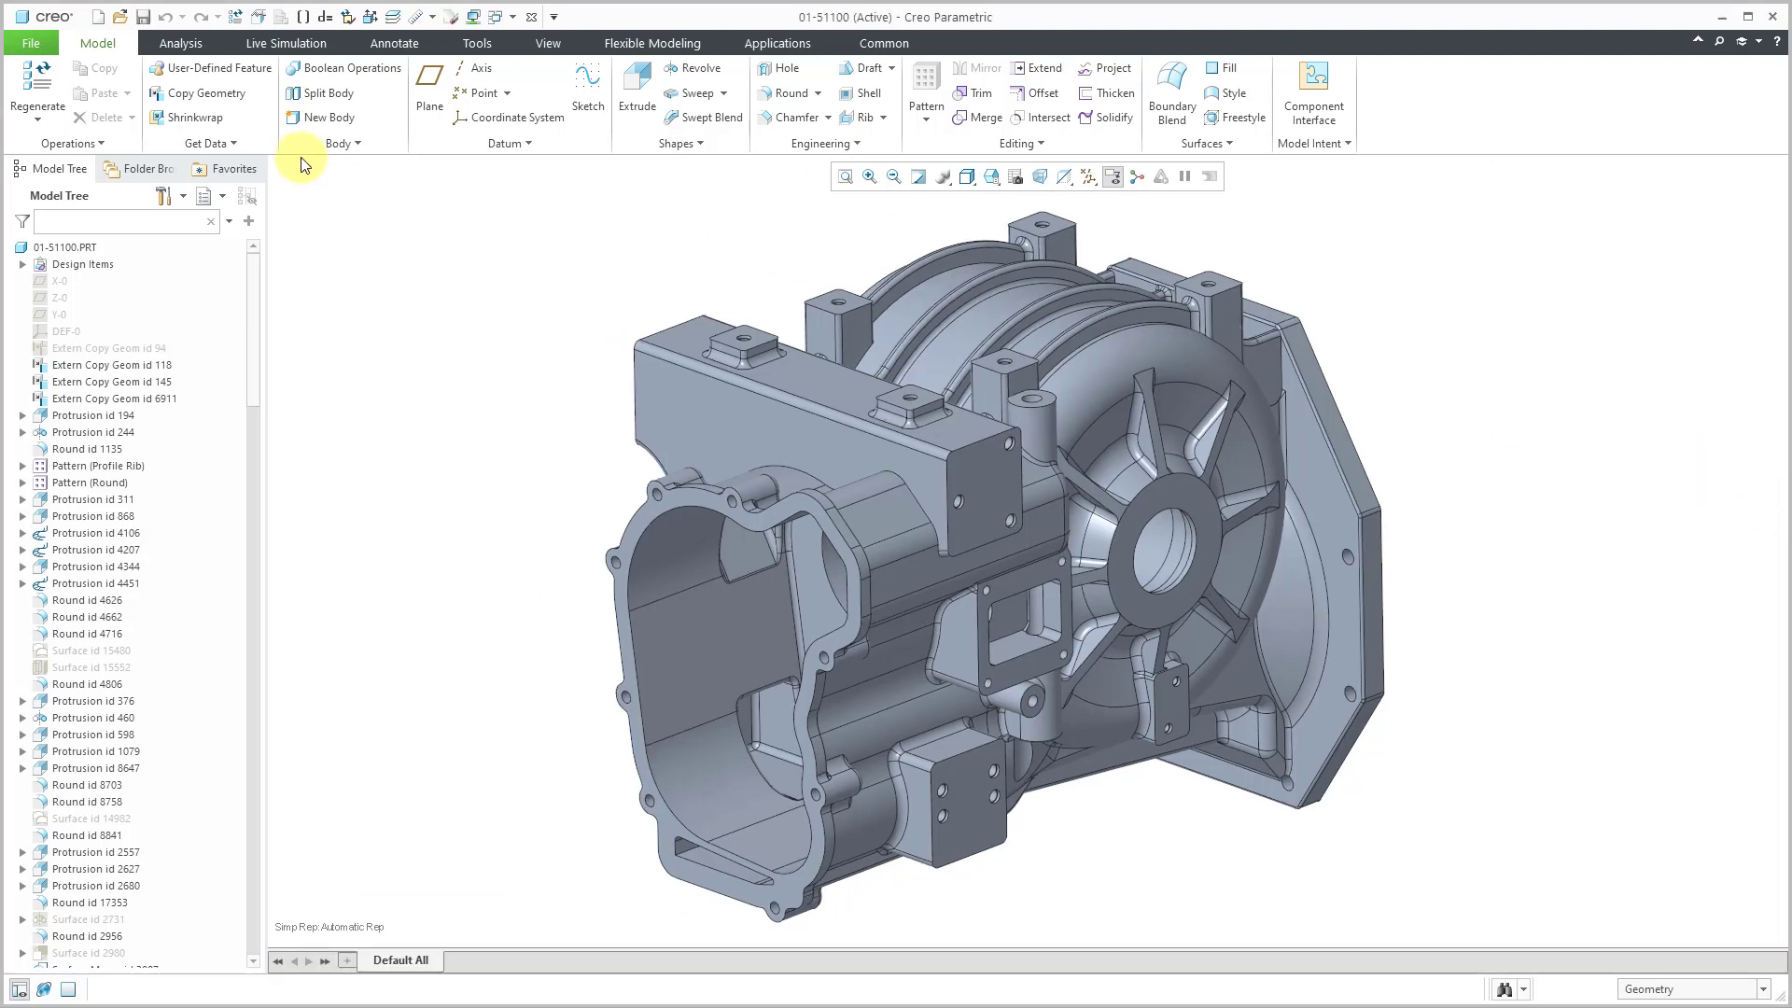
# Step: Search the Creo Parametric configuration options for the keyword "hide"
pyautogui.click(32, 43)
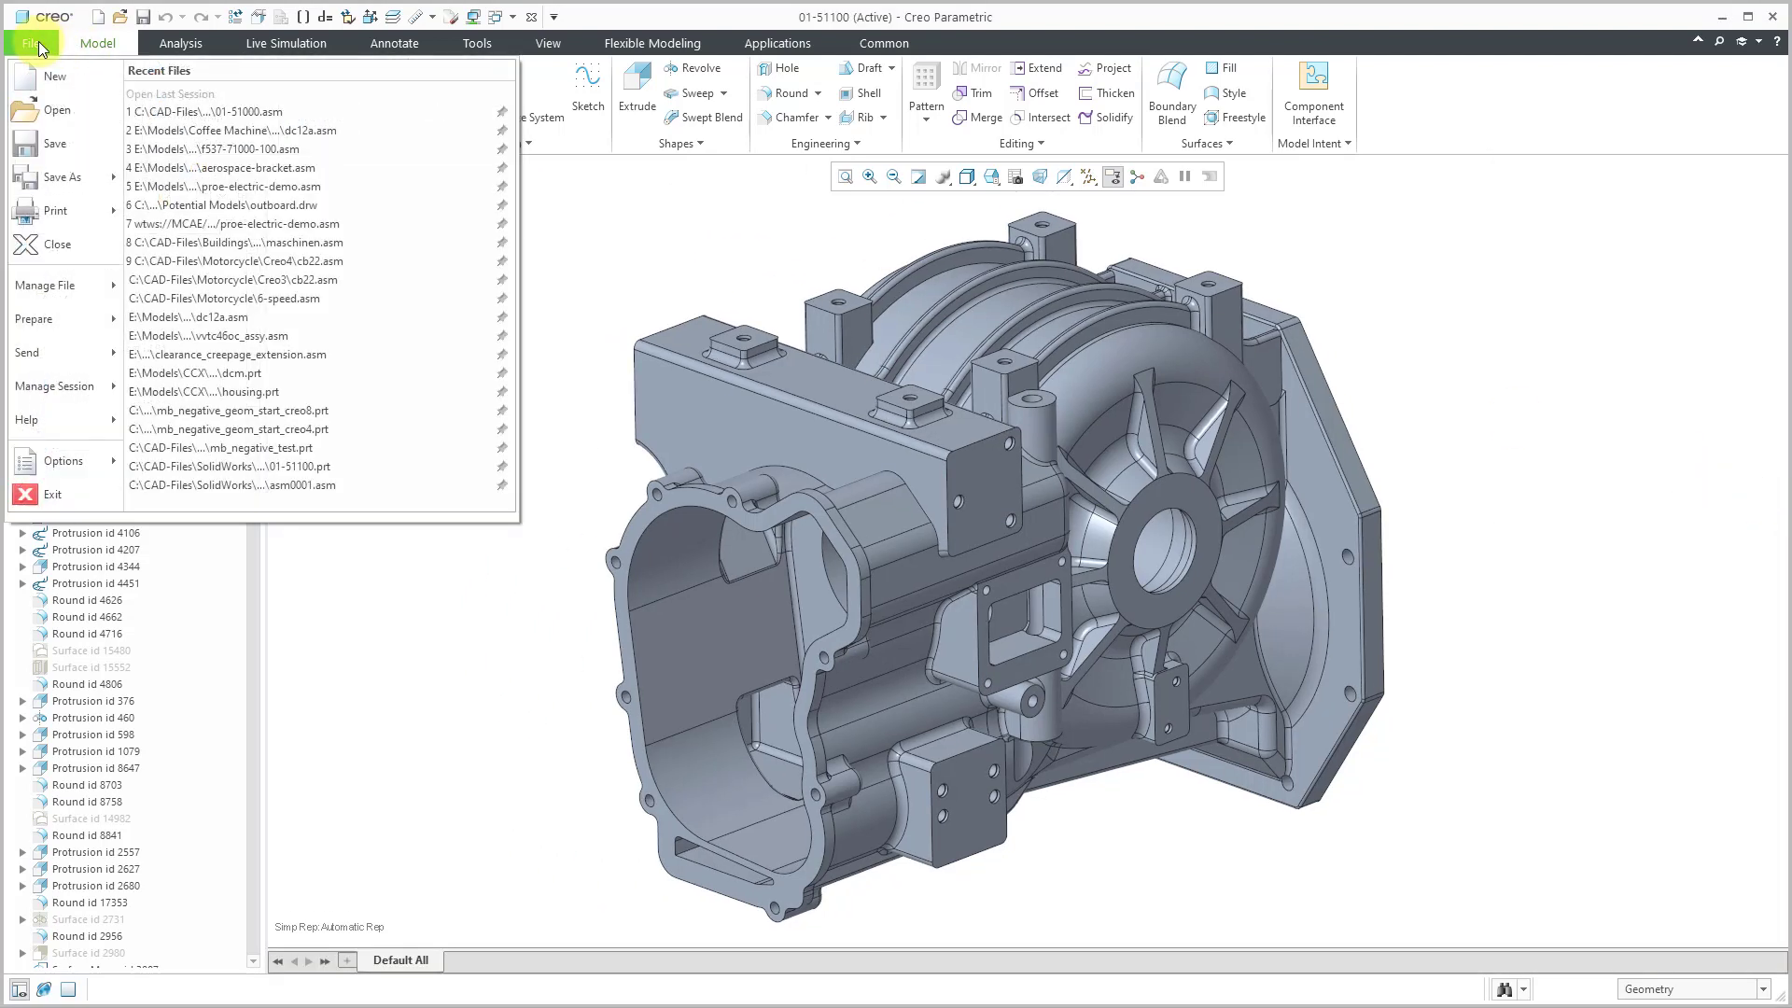
pyautogui.click(56, 461)
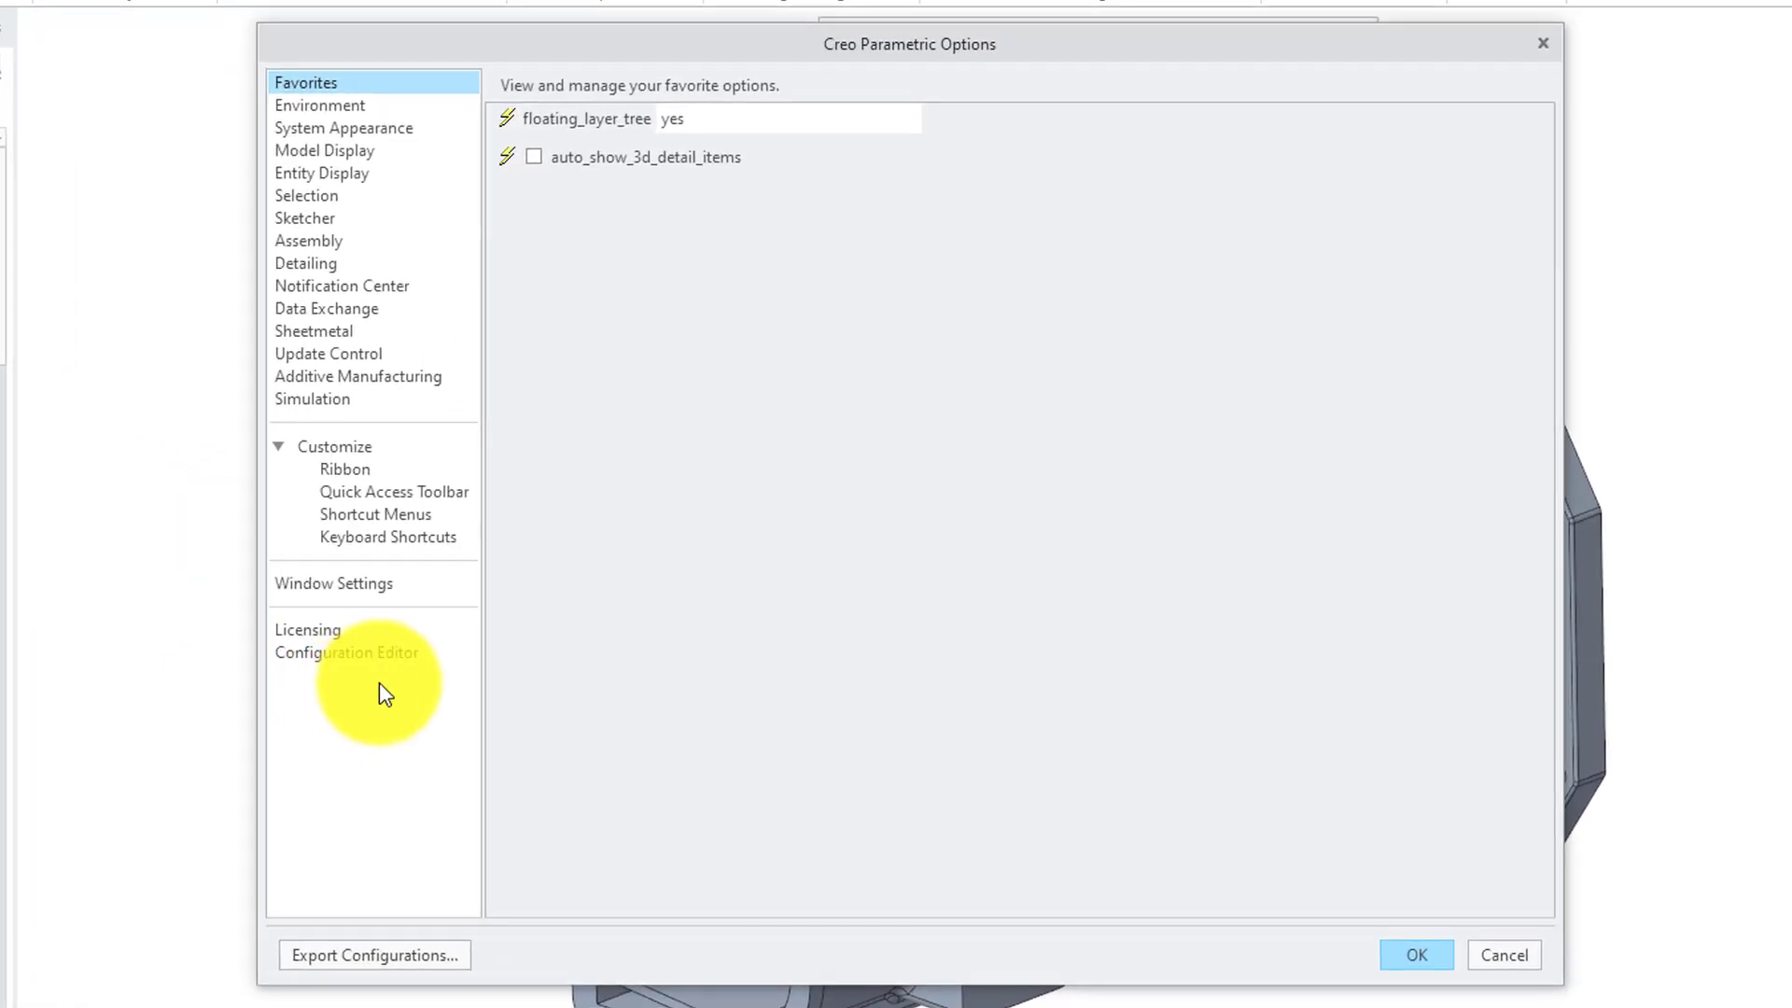
pyautogui.click(379, 653)
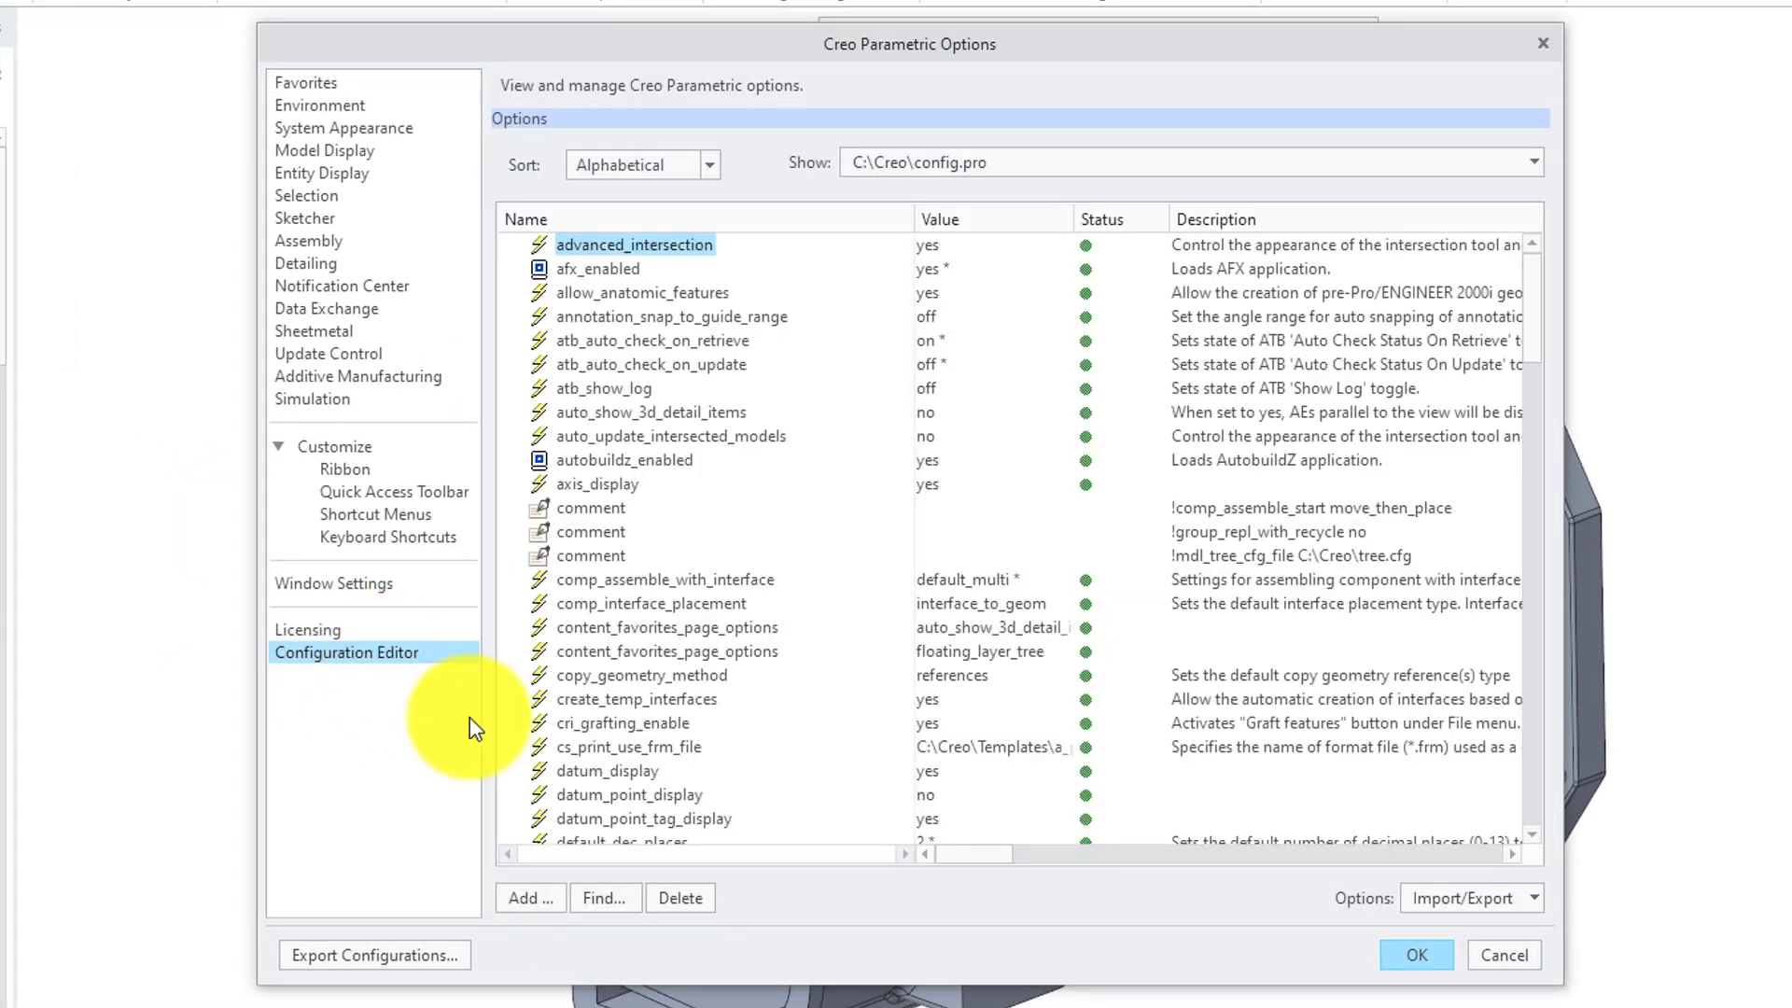
pyautogui.click(600, 896)
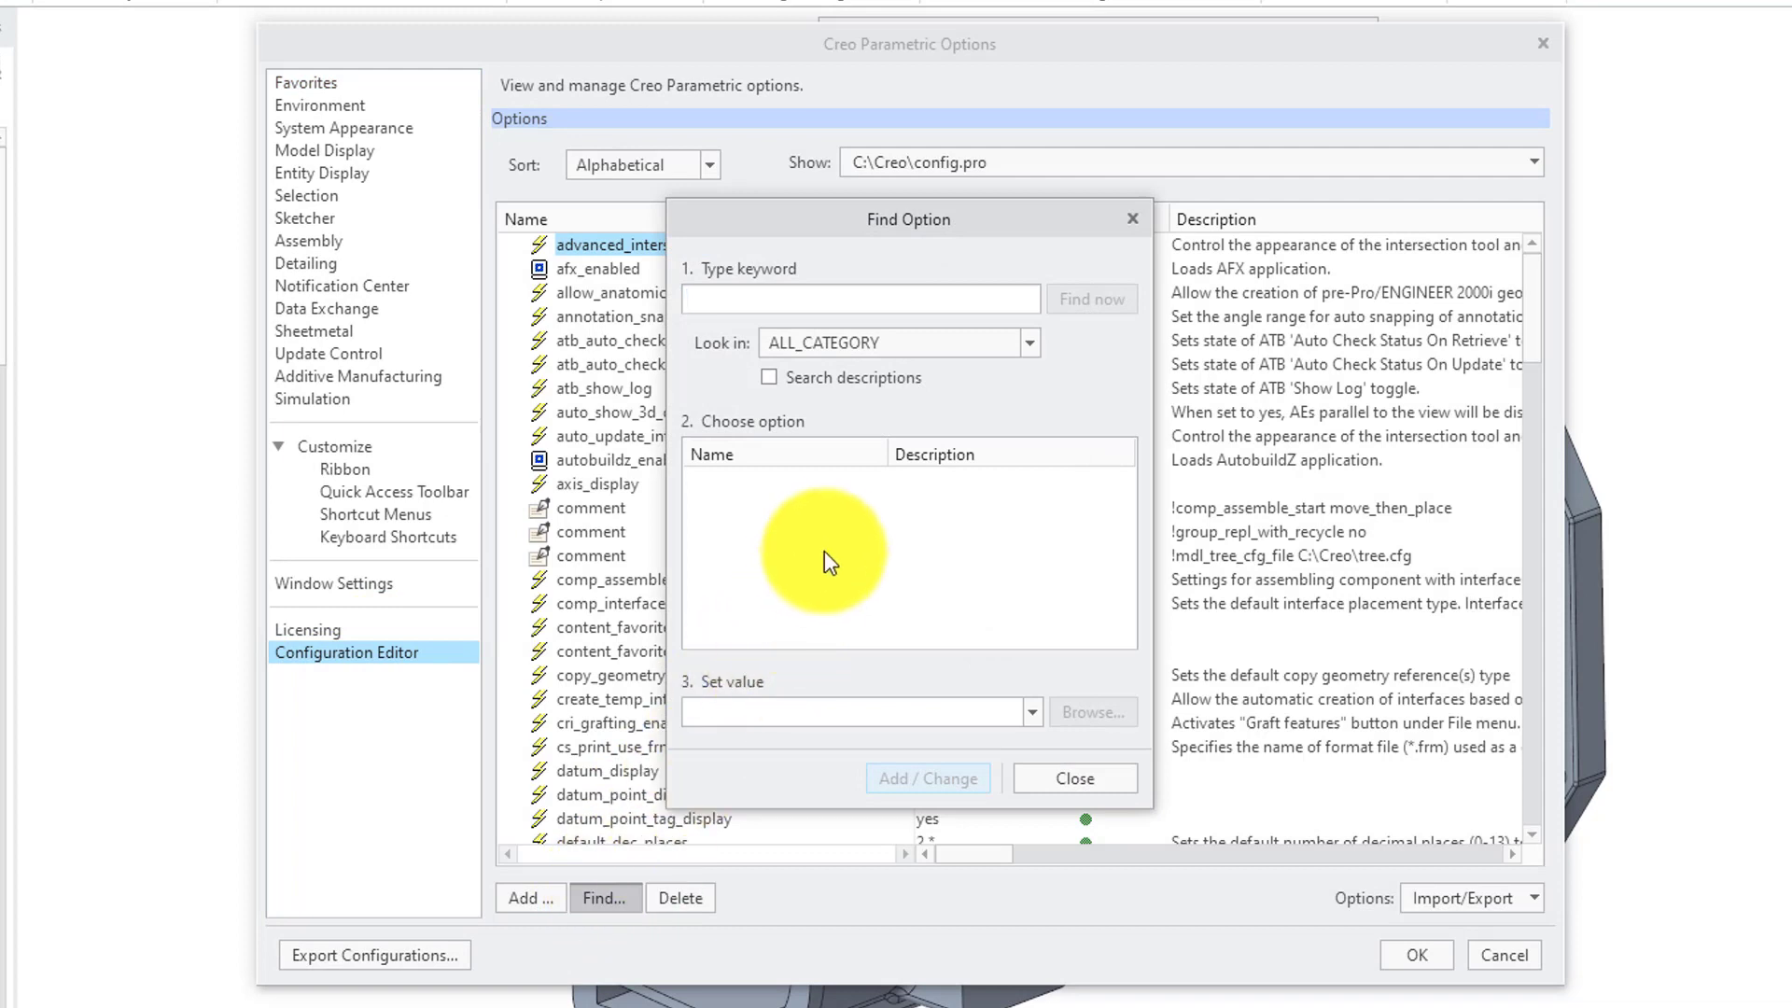
pyautogui.write('hide')
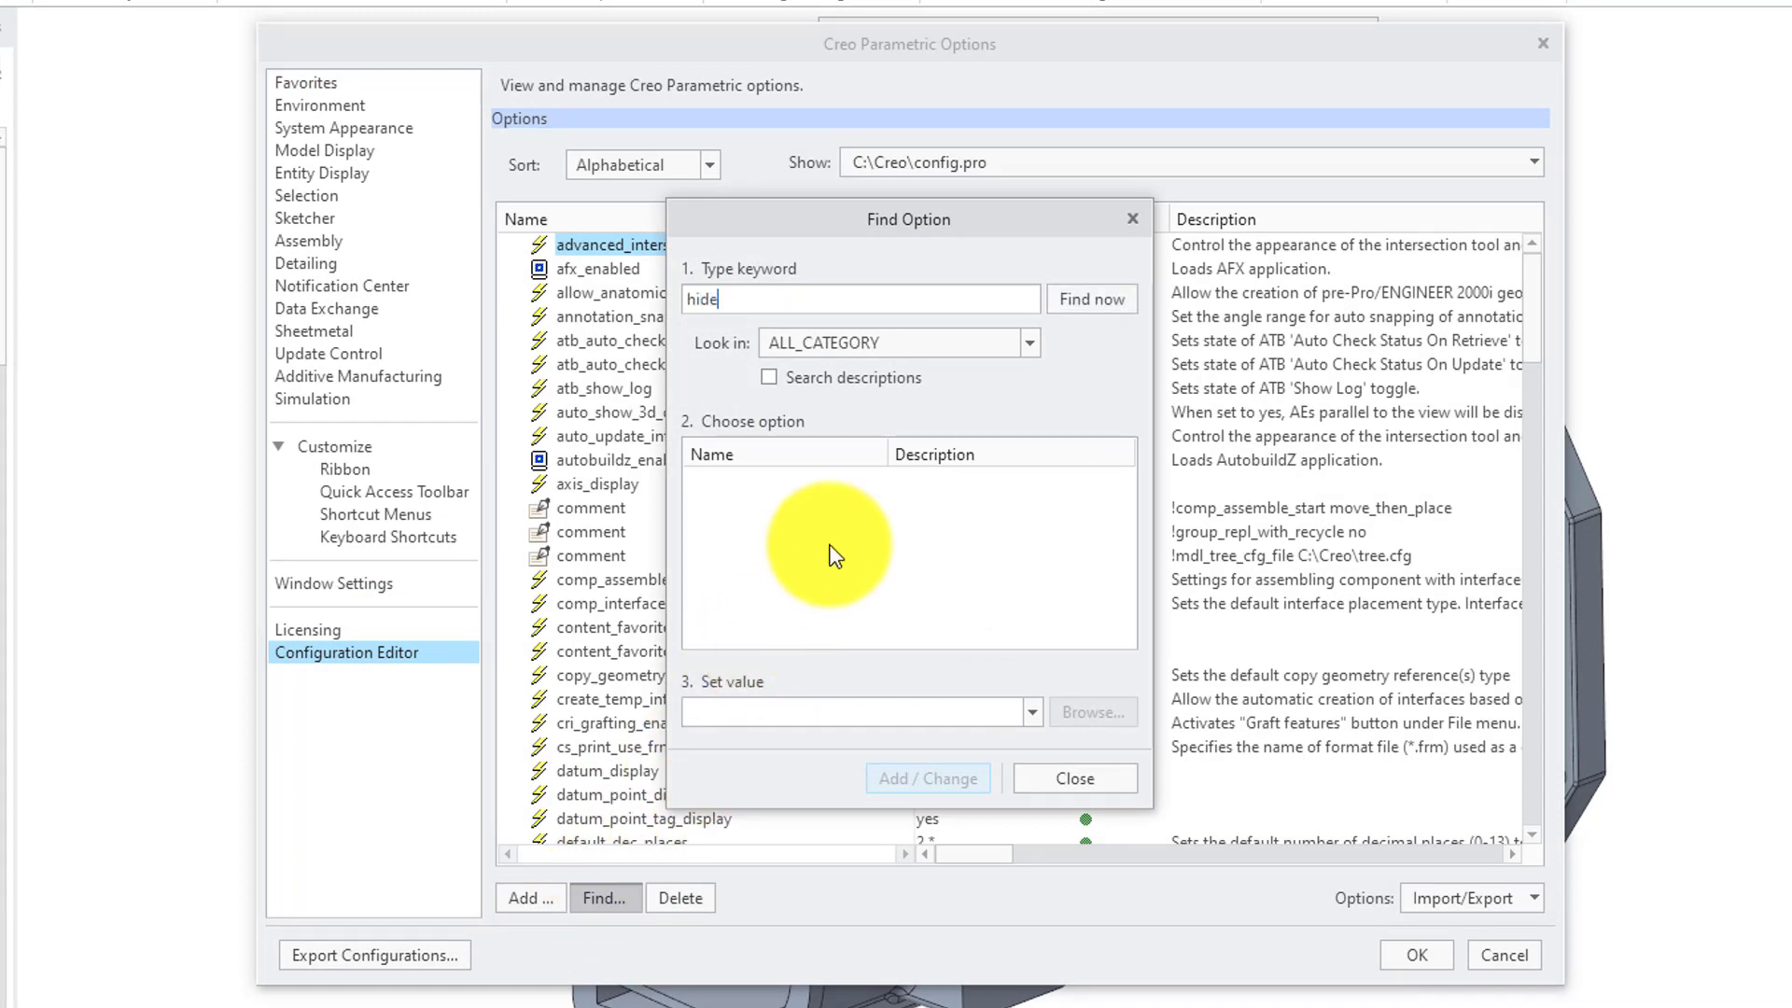
pyautogui.press('Return')
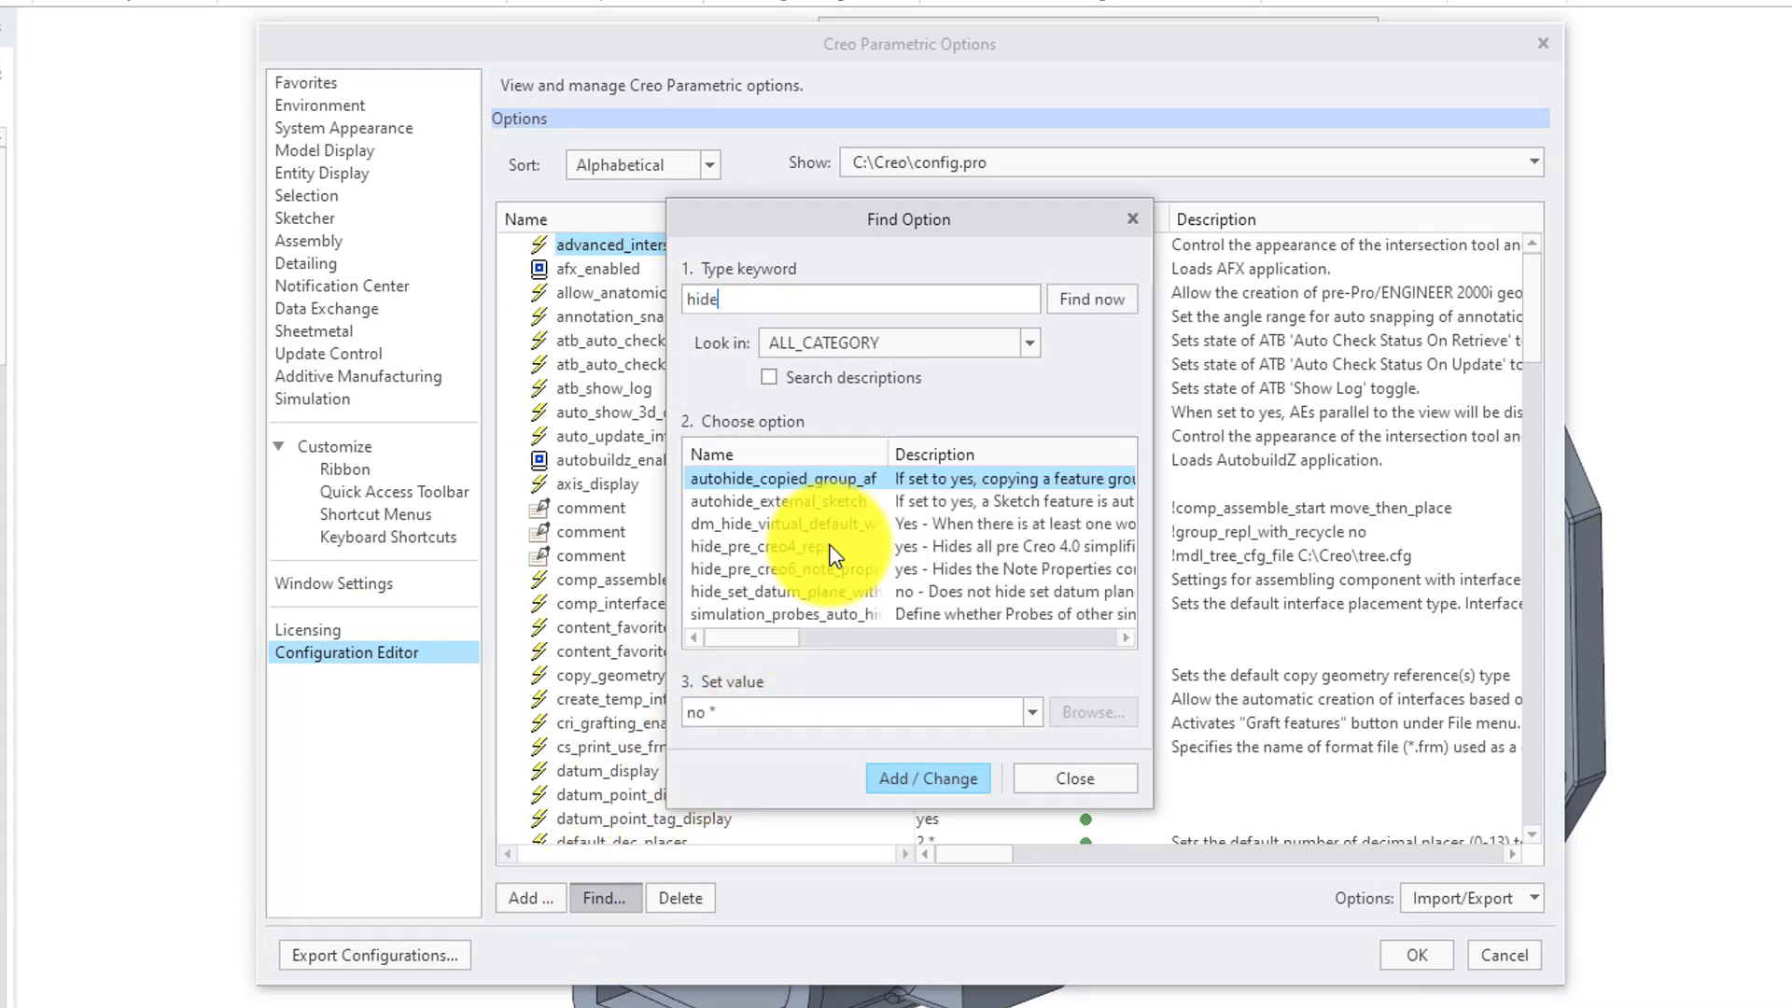
# Step: Set the configuration option hide_pre_creo4_reps to no, applying it to the current session without saving a configuration file
pyautogui.click(799, 547)
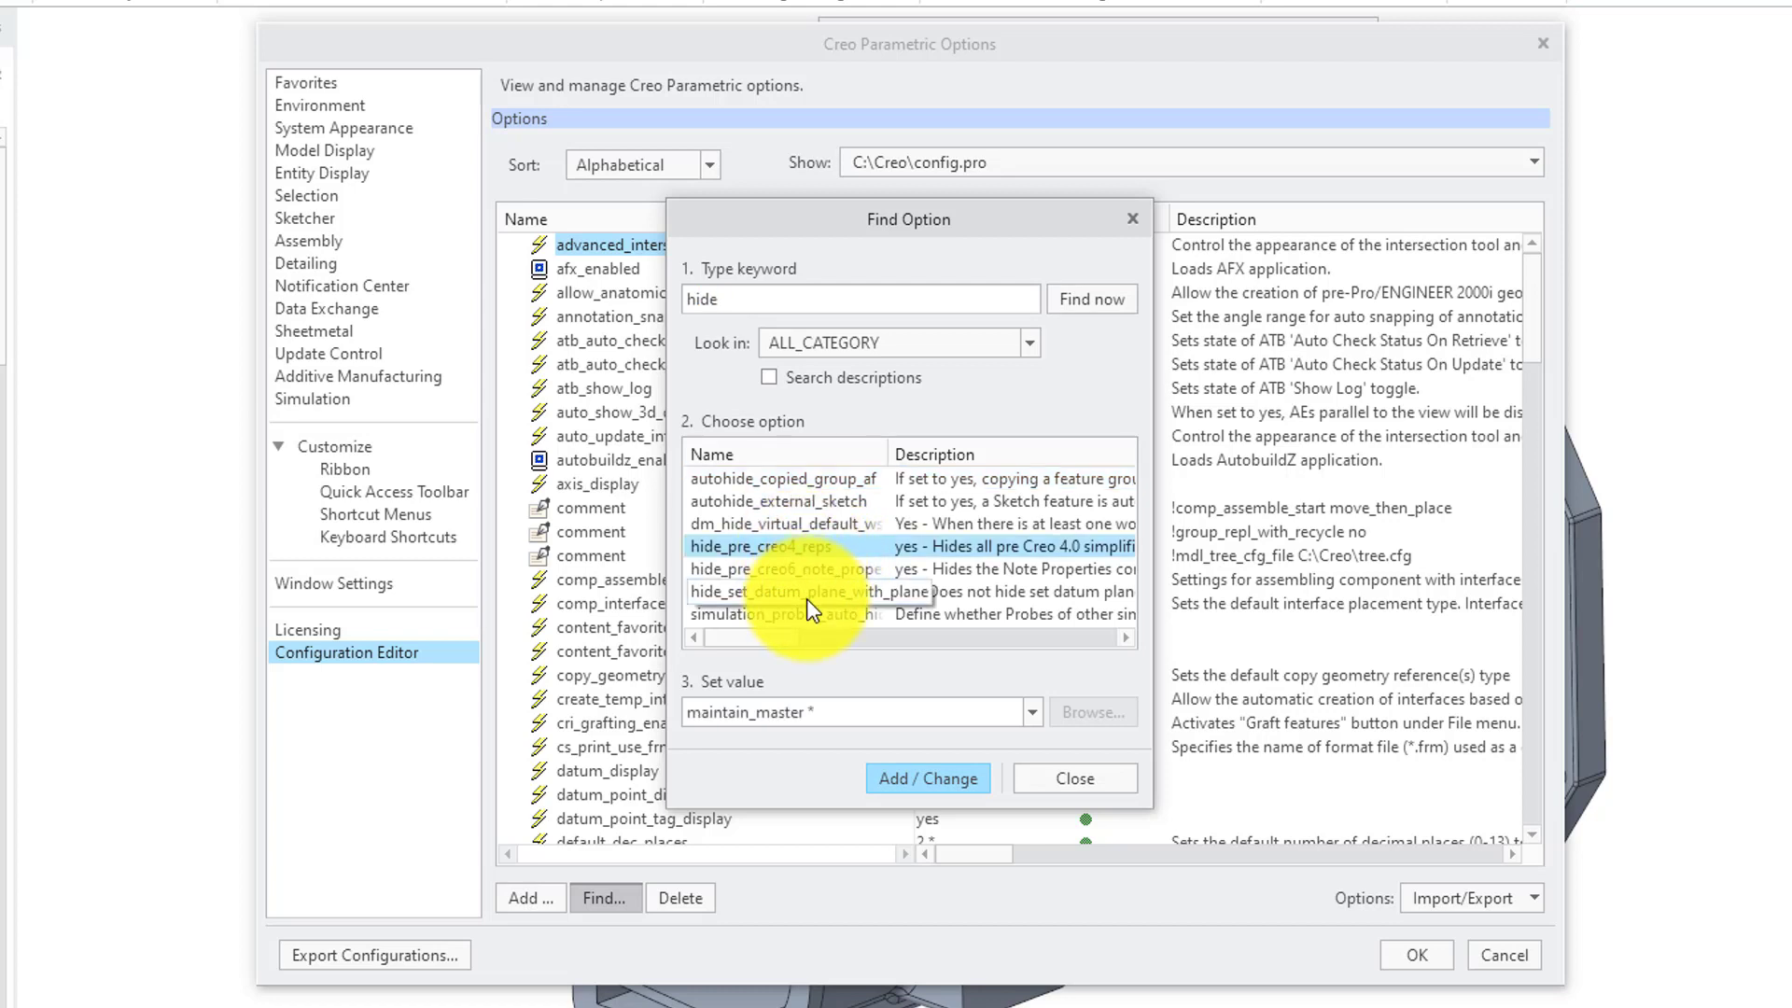
pyautogui.click(1032, 713)
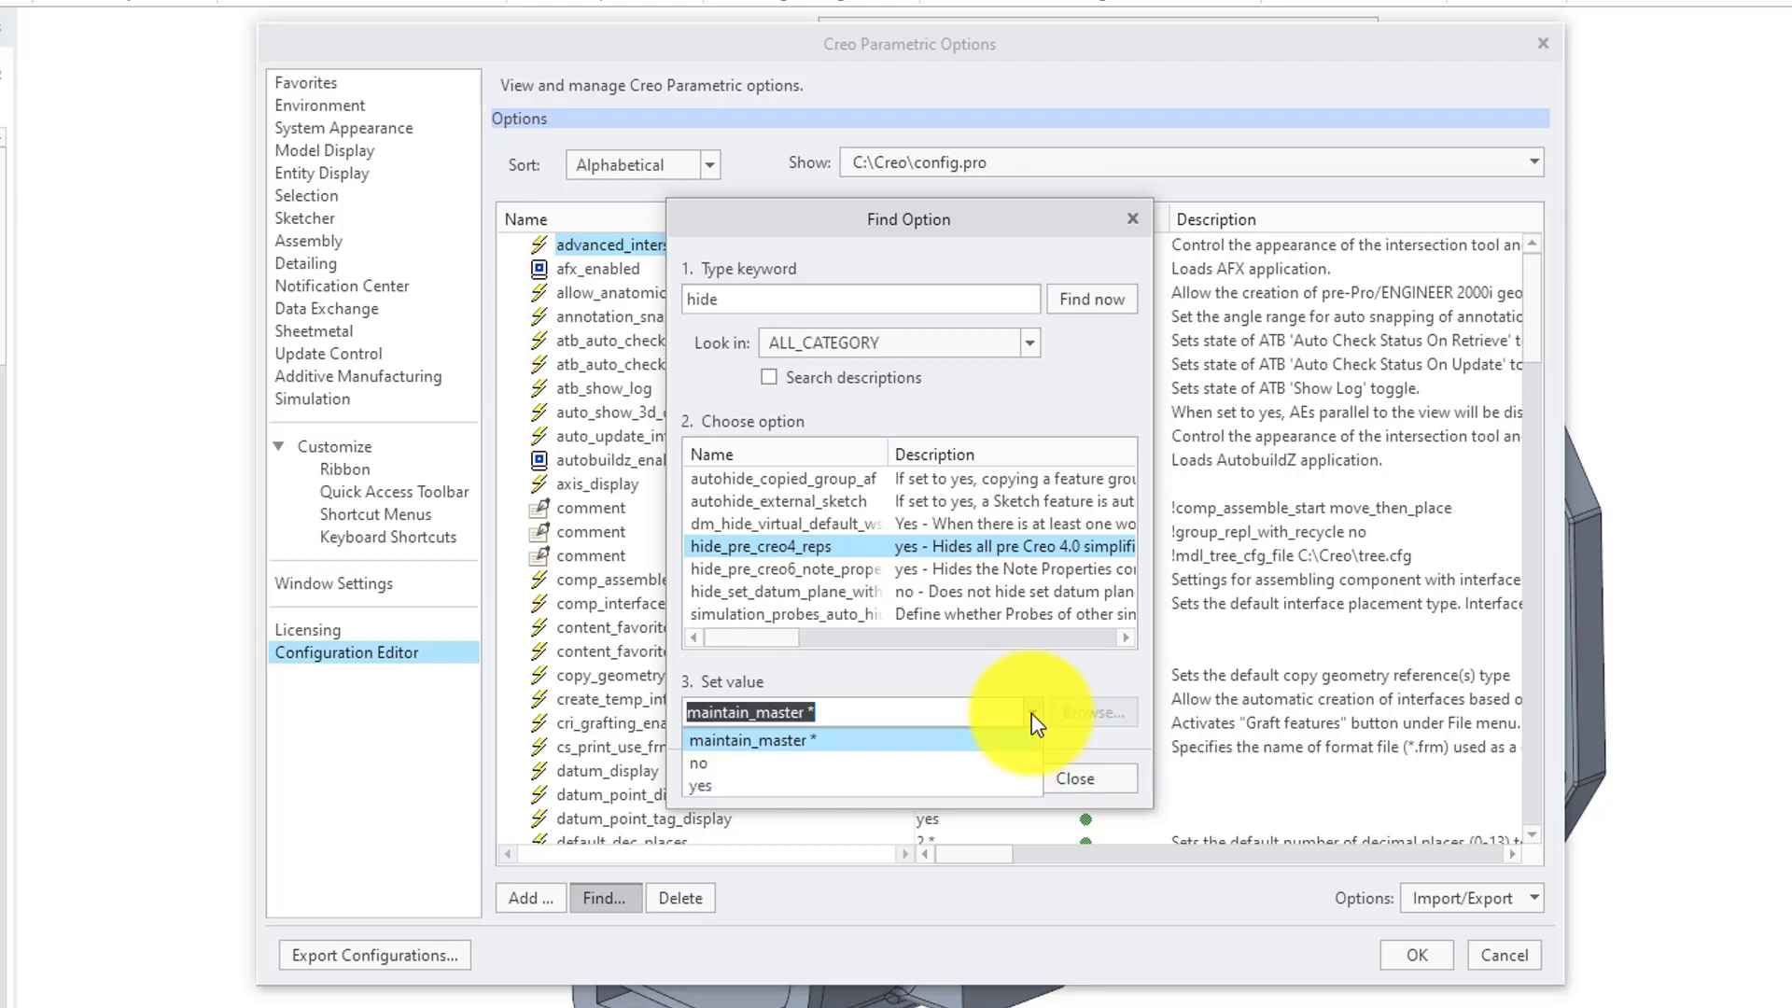
pyautogui.click(1004, 763)
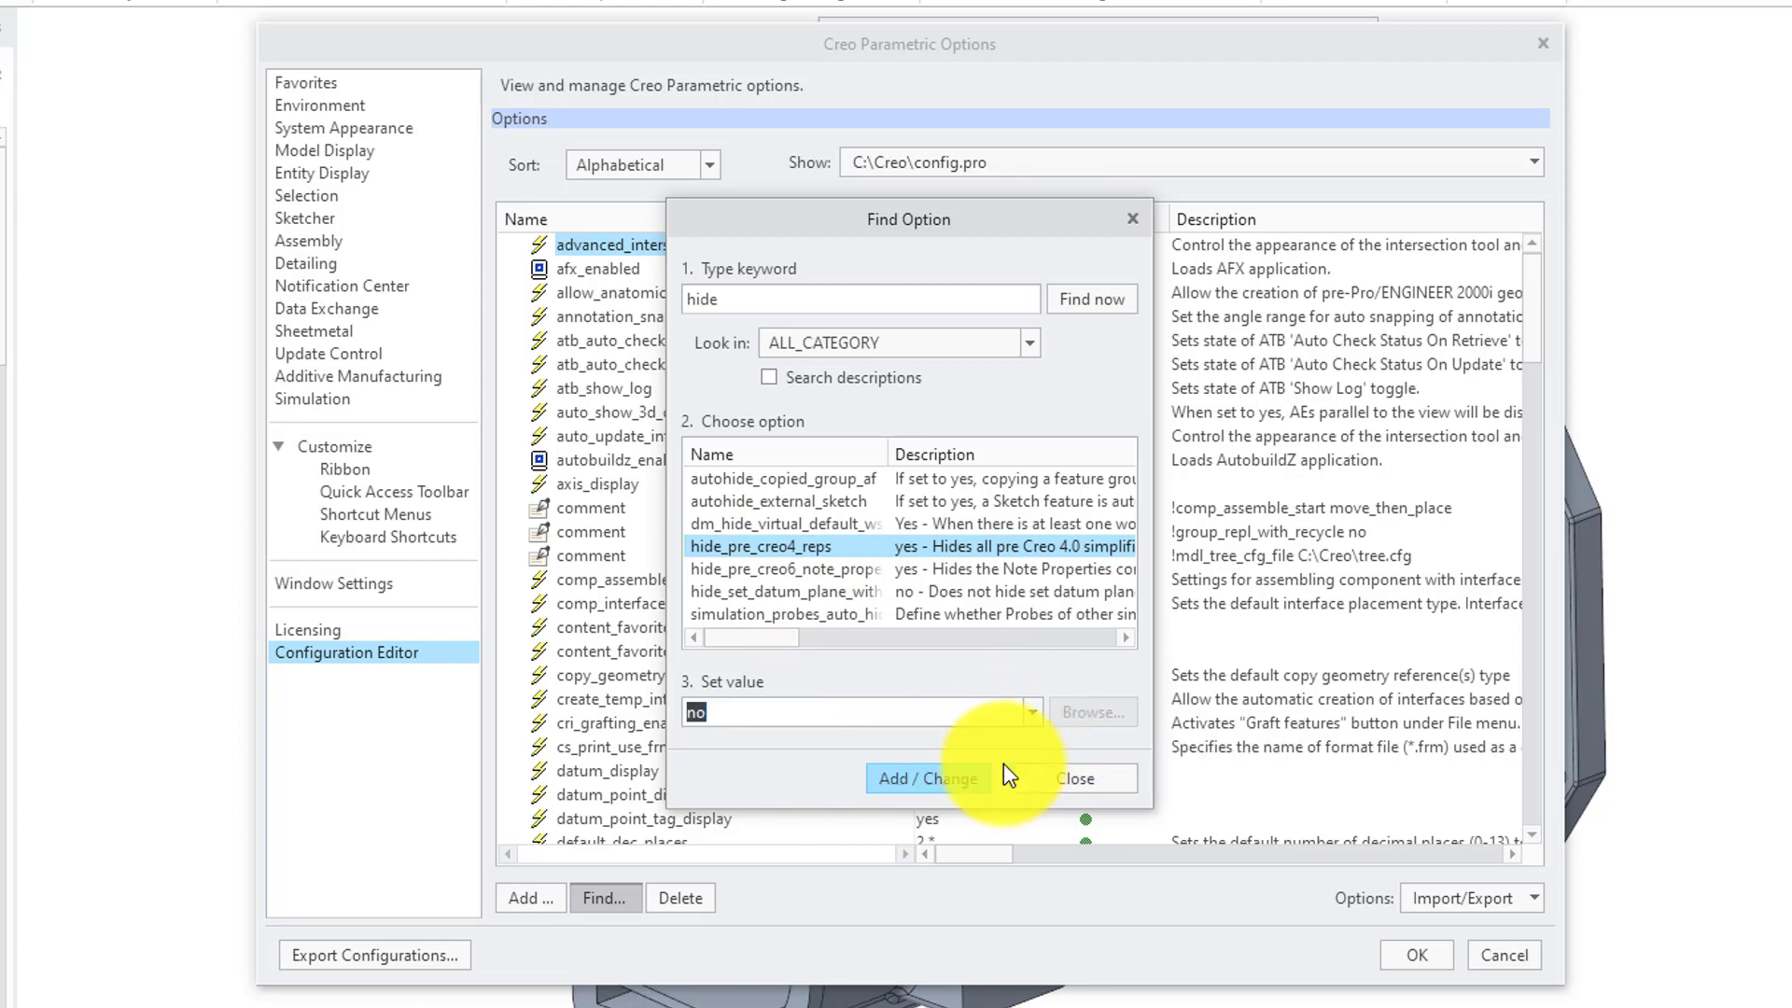
pyautogui.click(932, 777)
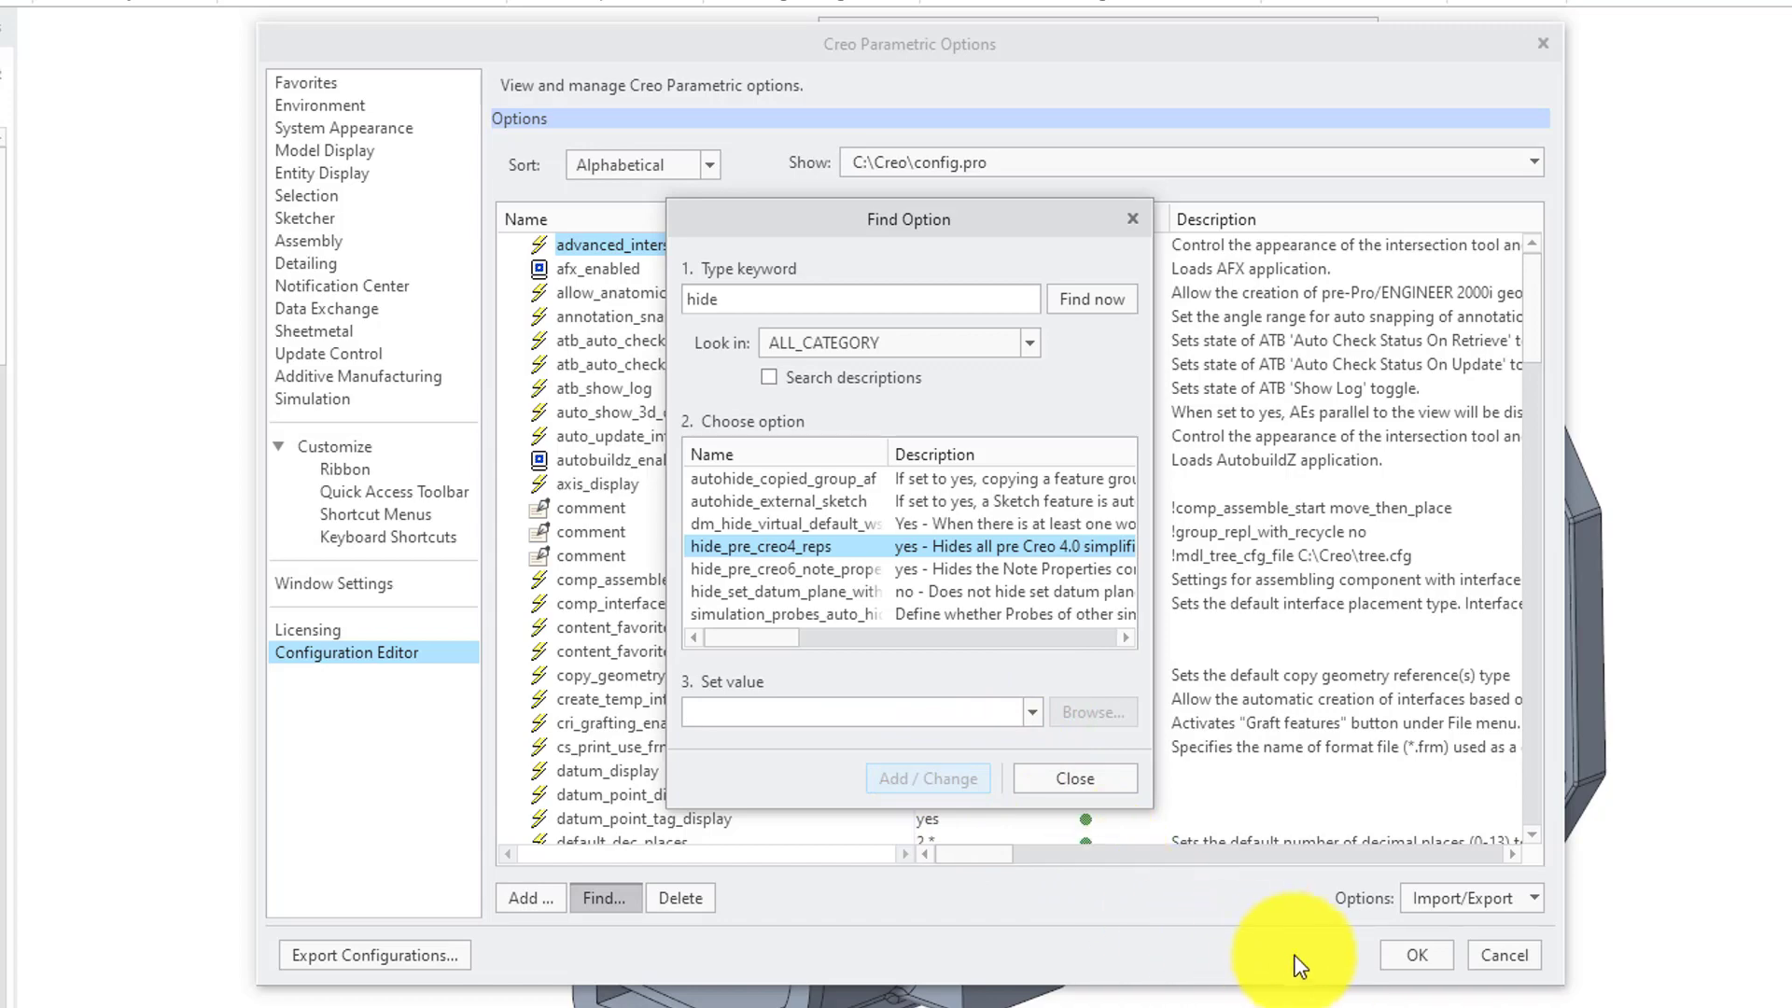
pyautogui.click(1081, 780)
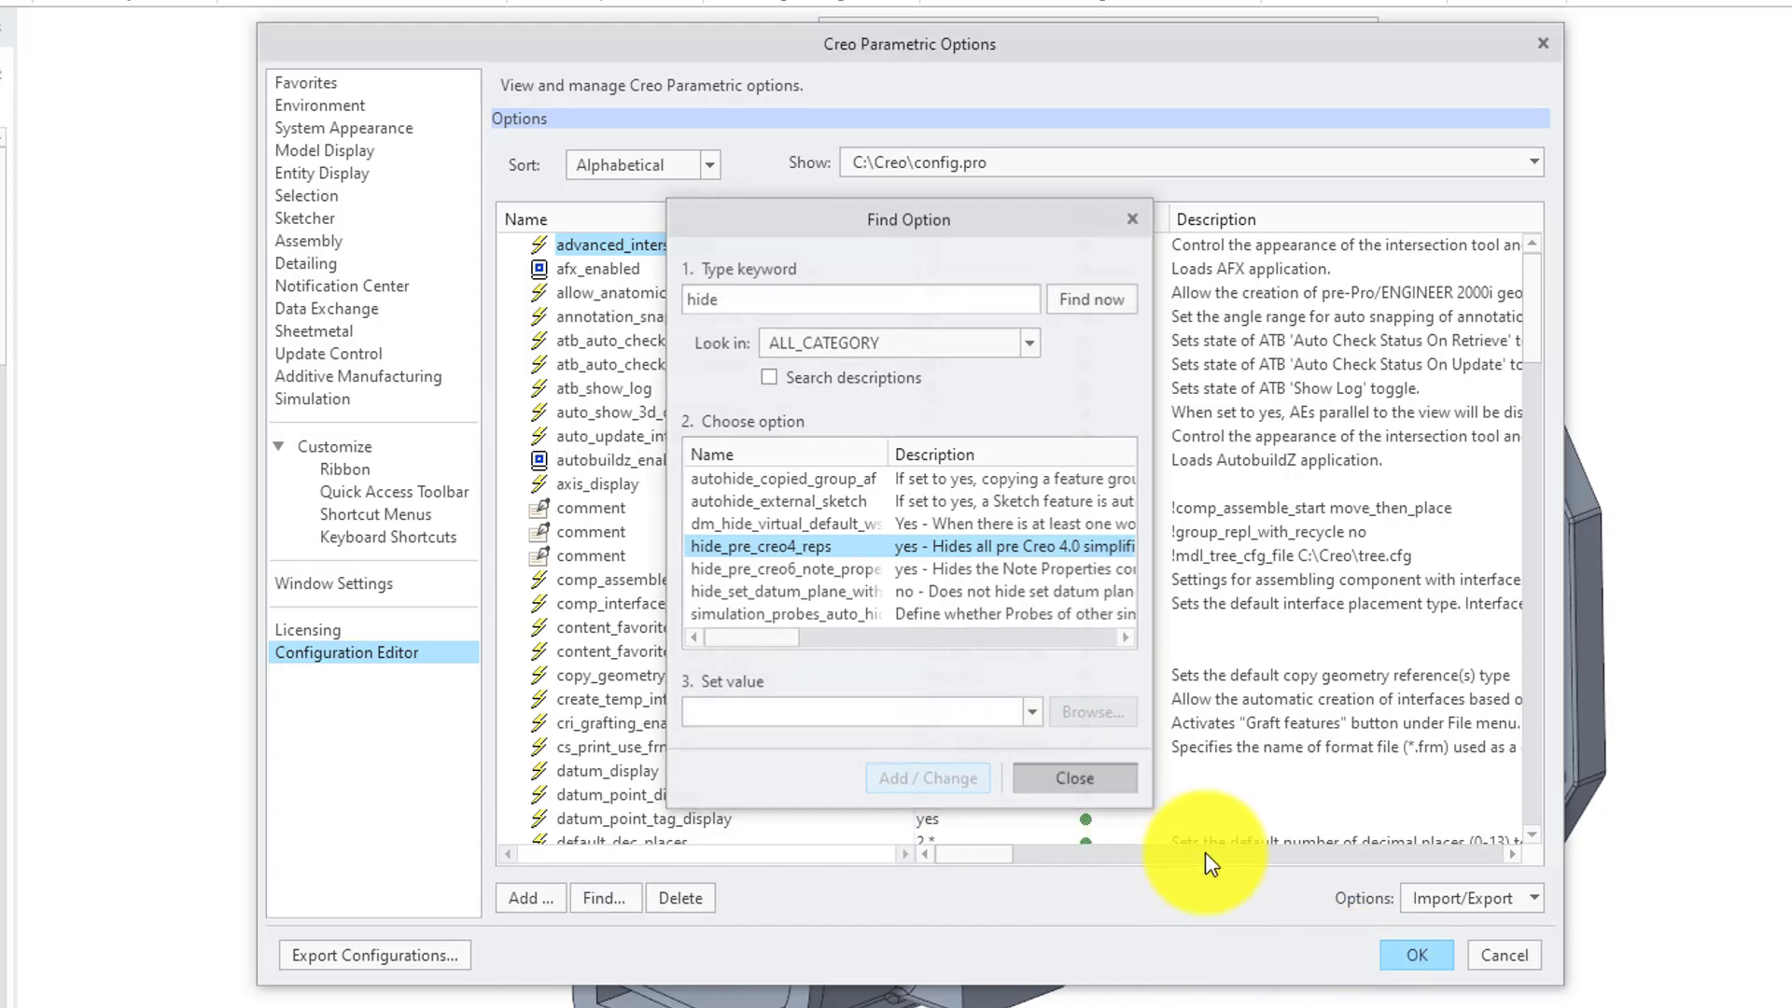
pyautogui.click(1419, 966)
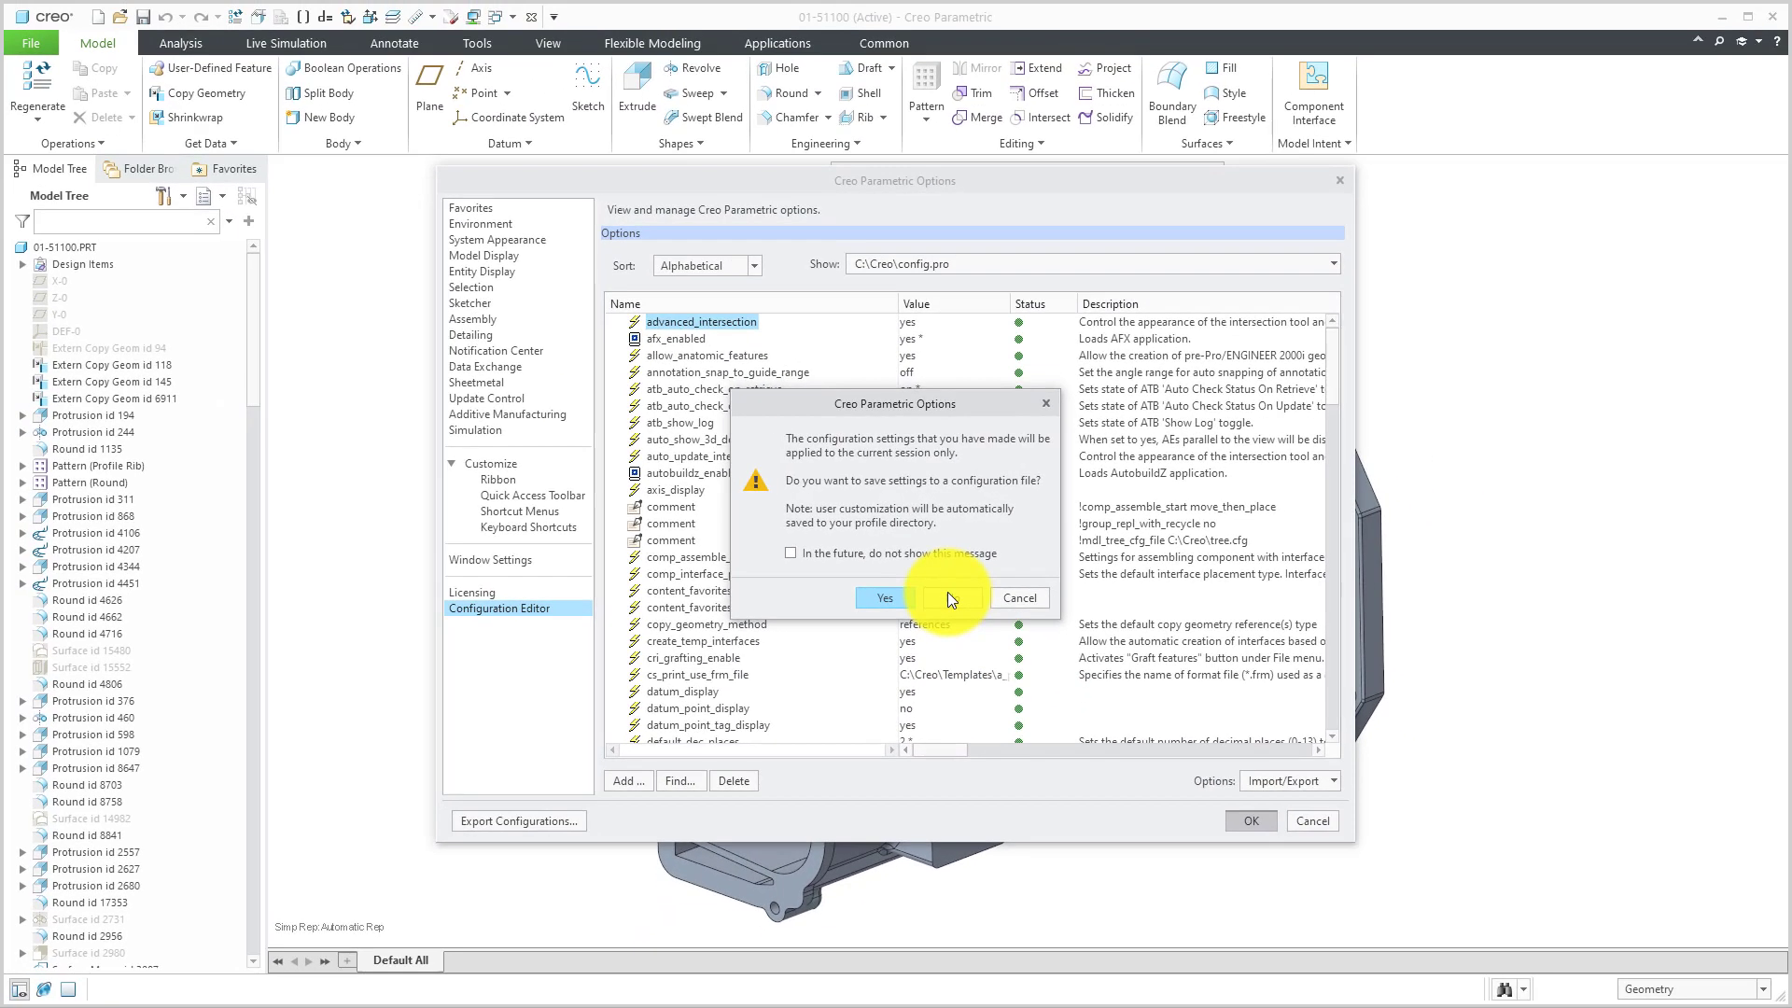
pyautogui.click(967, 616)
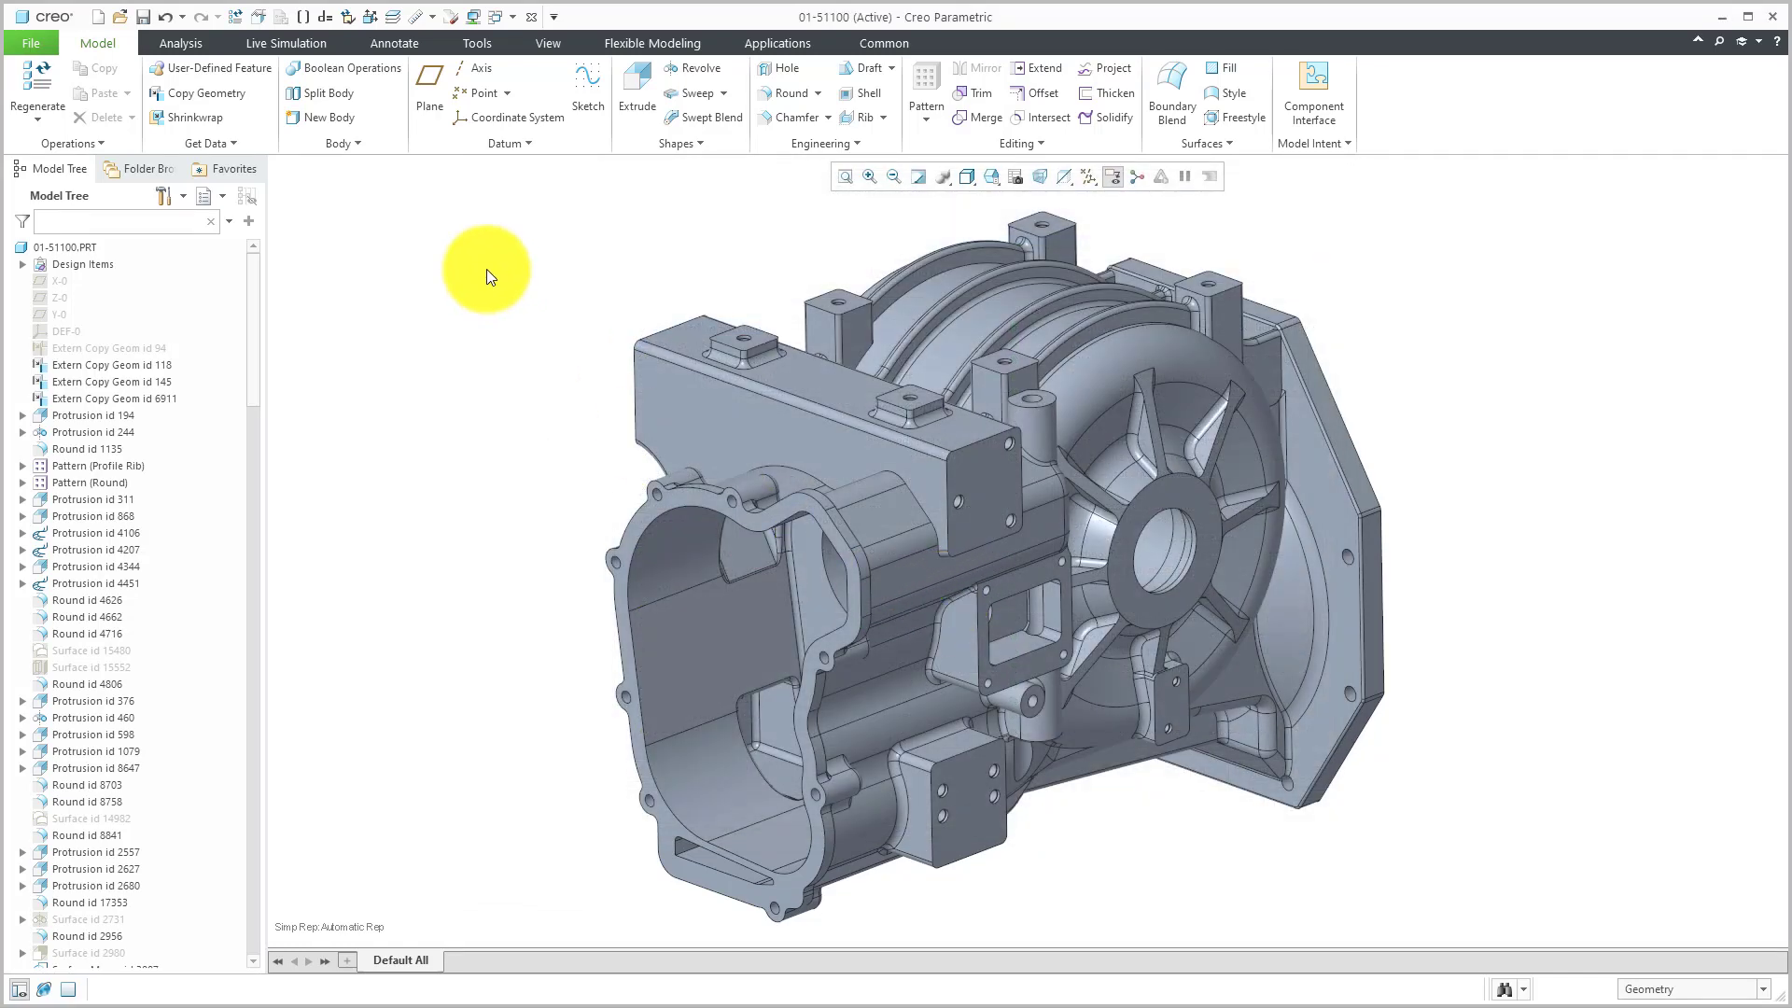
# Step: Activate the housing part's Graphics, Geometry, Symbolic and finally Master Rep simplified representations, and close the View Manager
pyautogui.click(1015, 178)
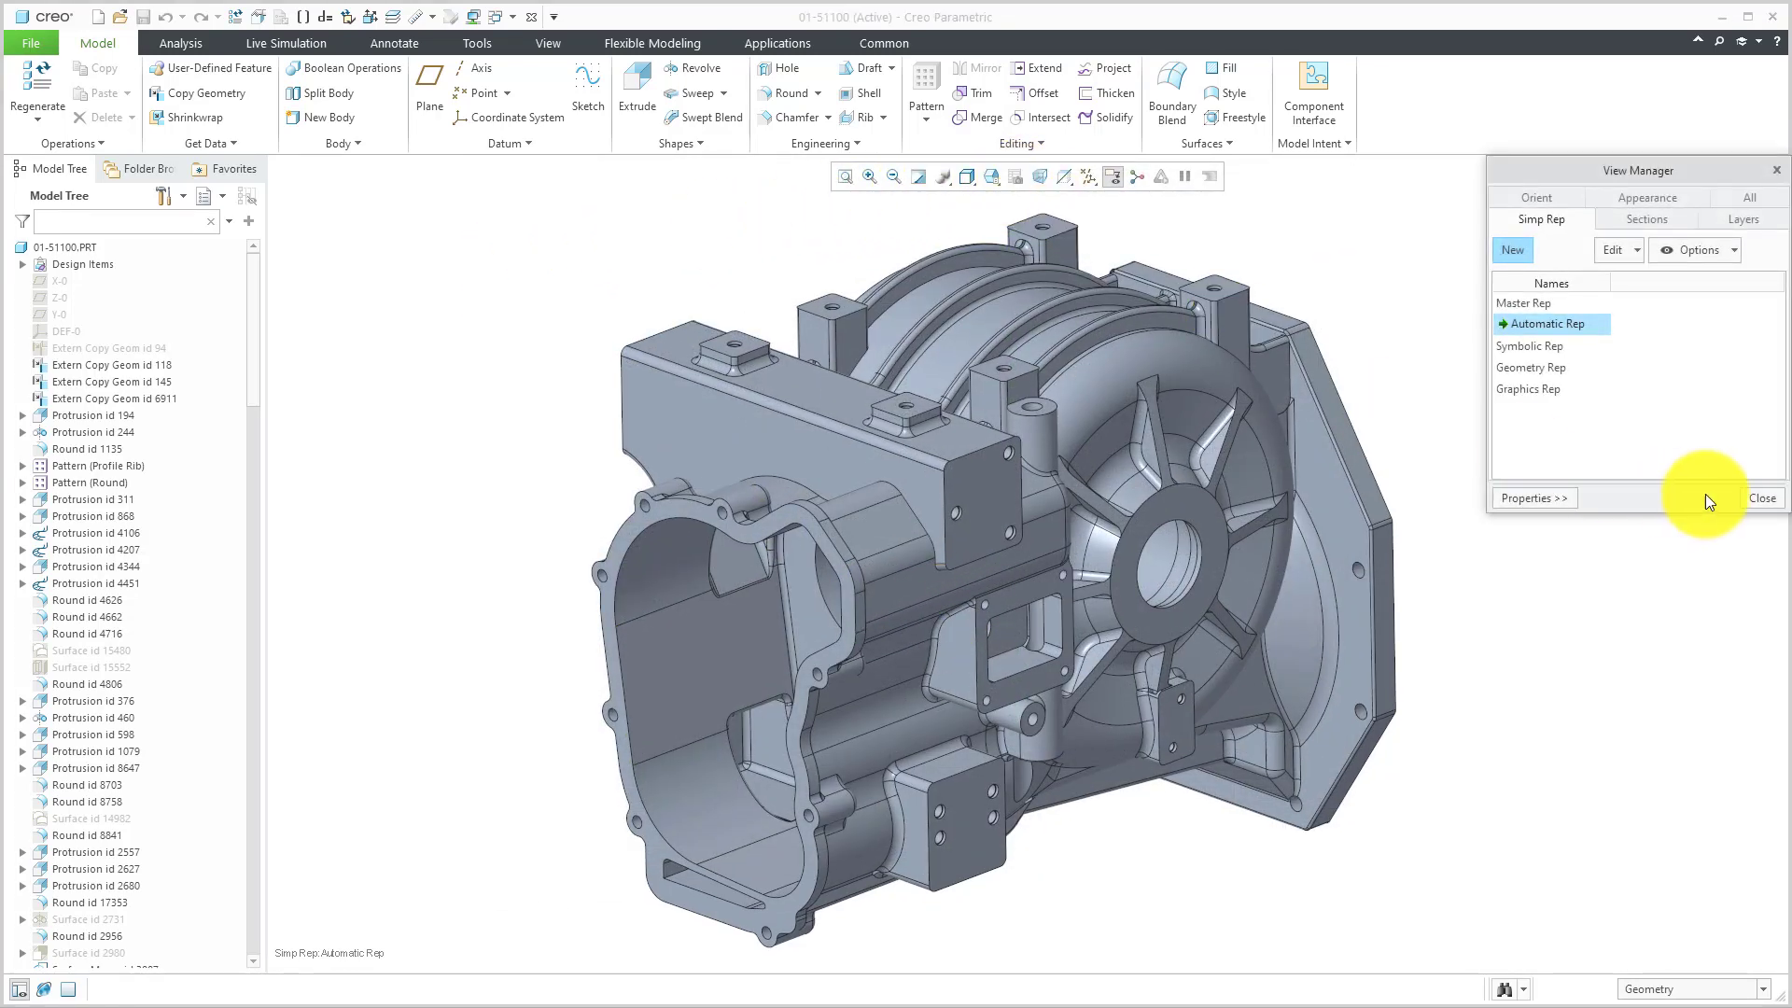
pyautogui.doubleClick(1542, 388)
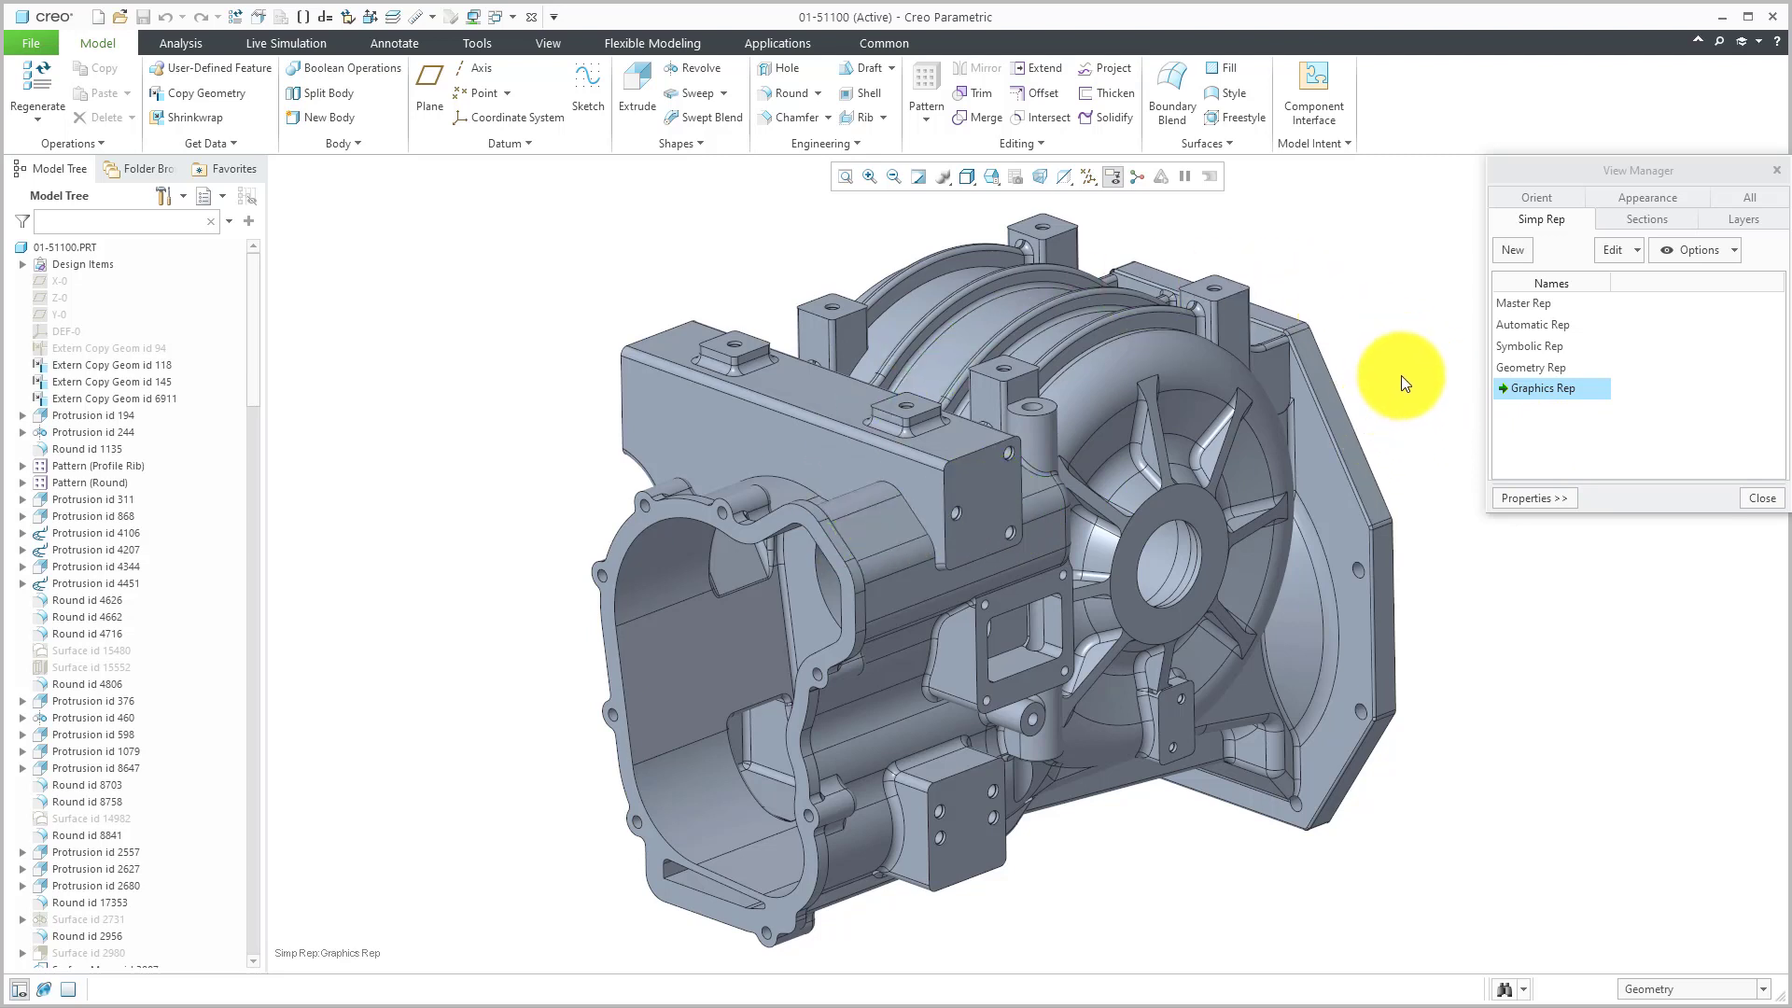
pyautogui.doubleClick(1527, 367)
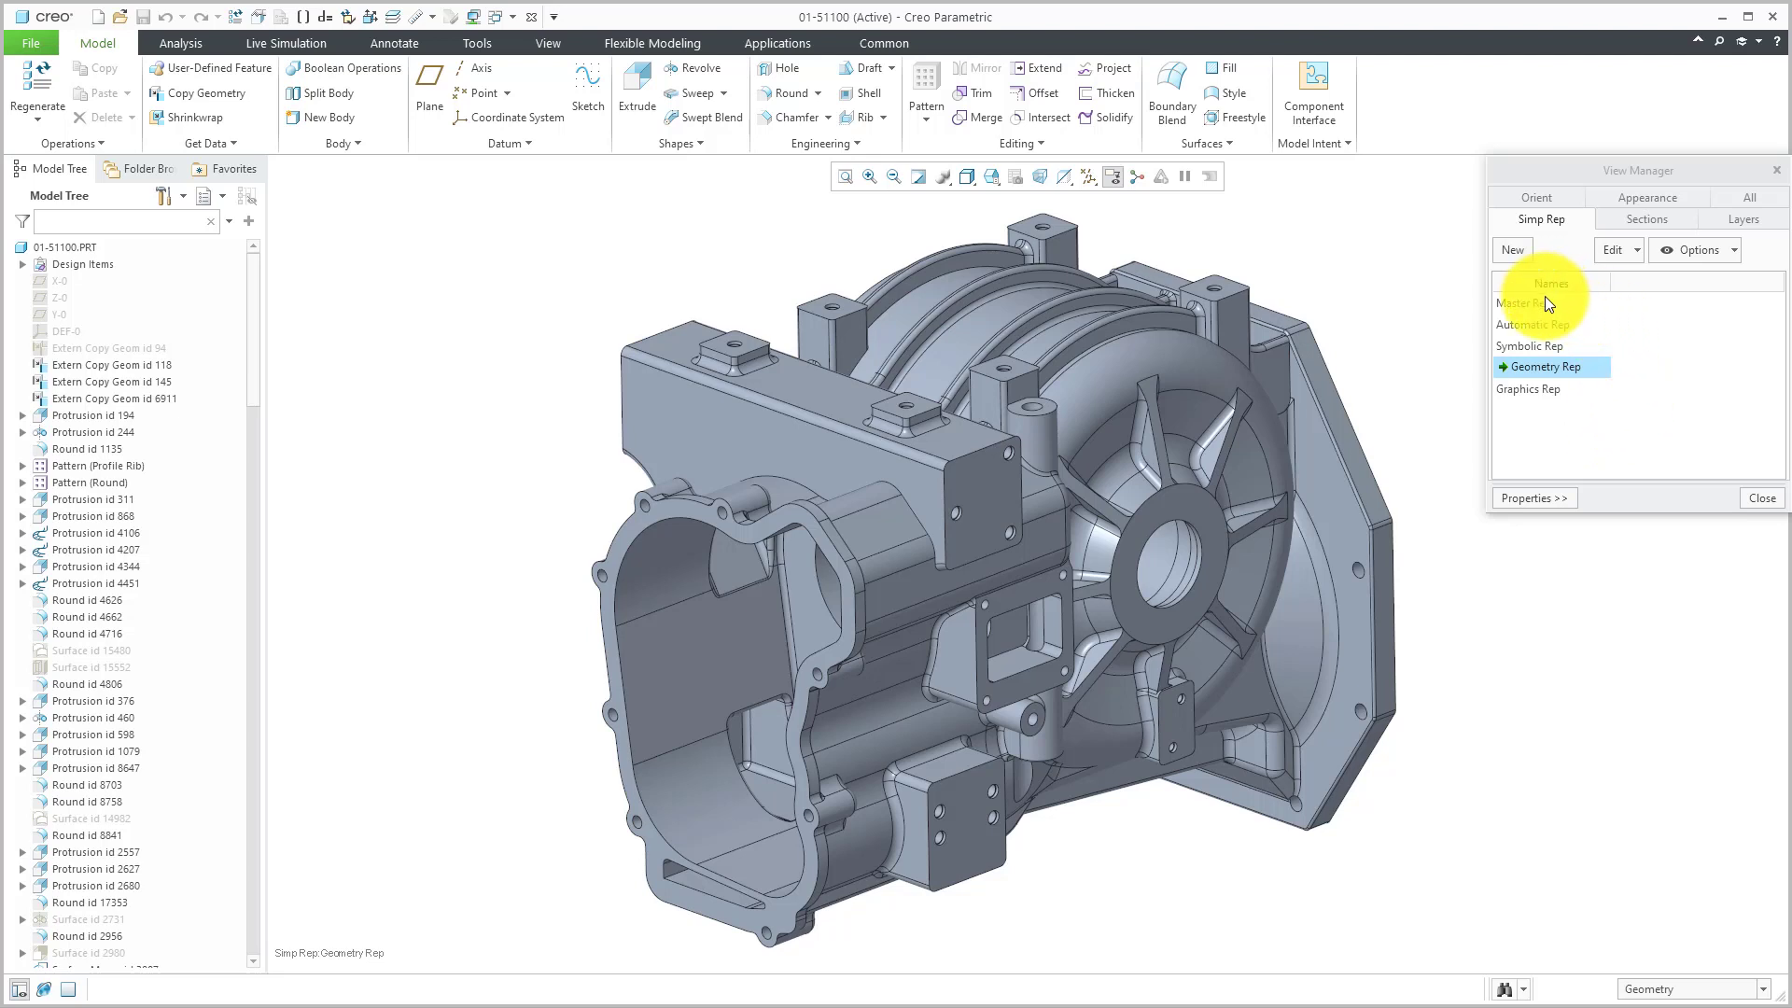
pyautogui.doubleClick(1548, 345)
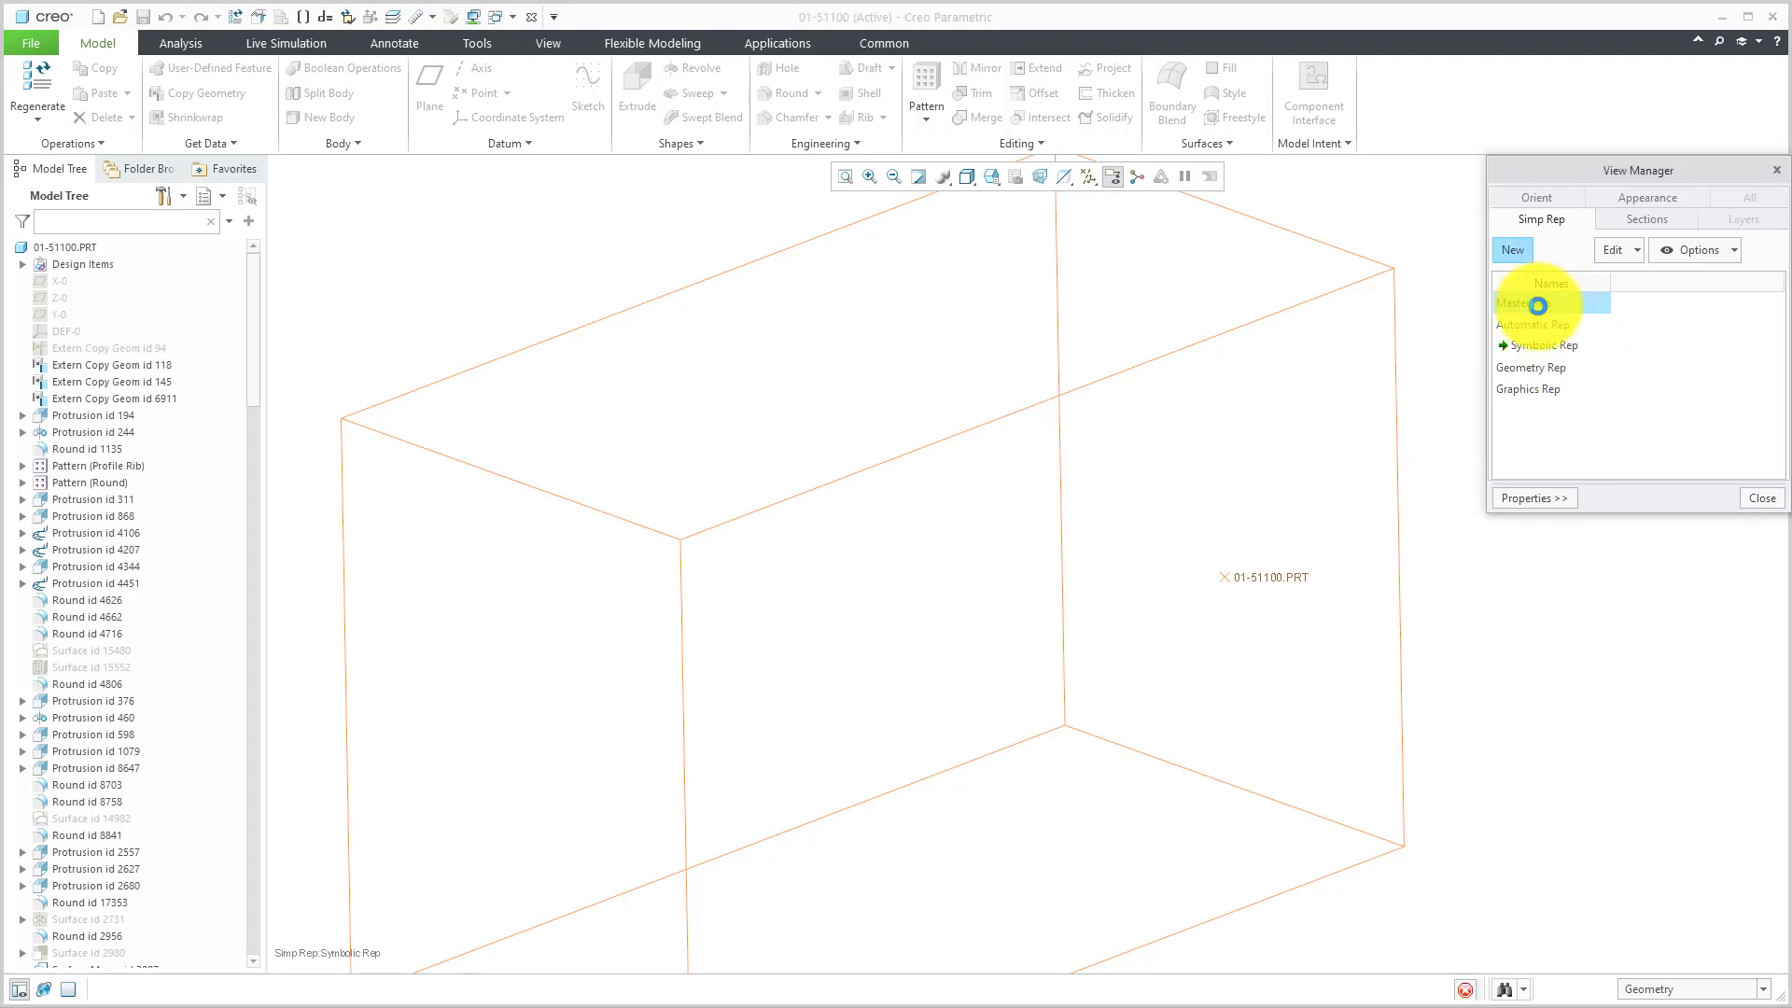
pyautogui.doubleClick(1539, 303)
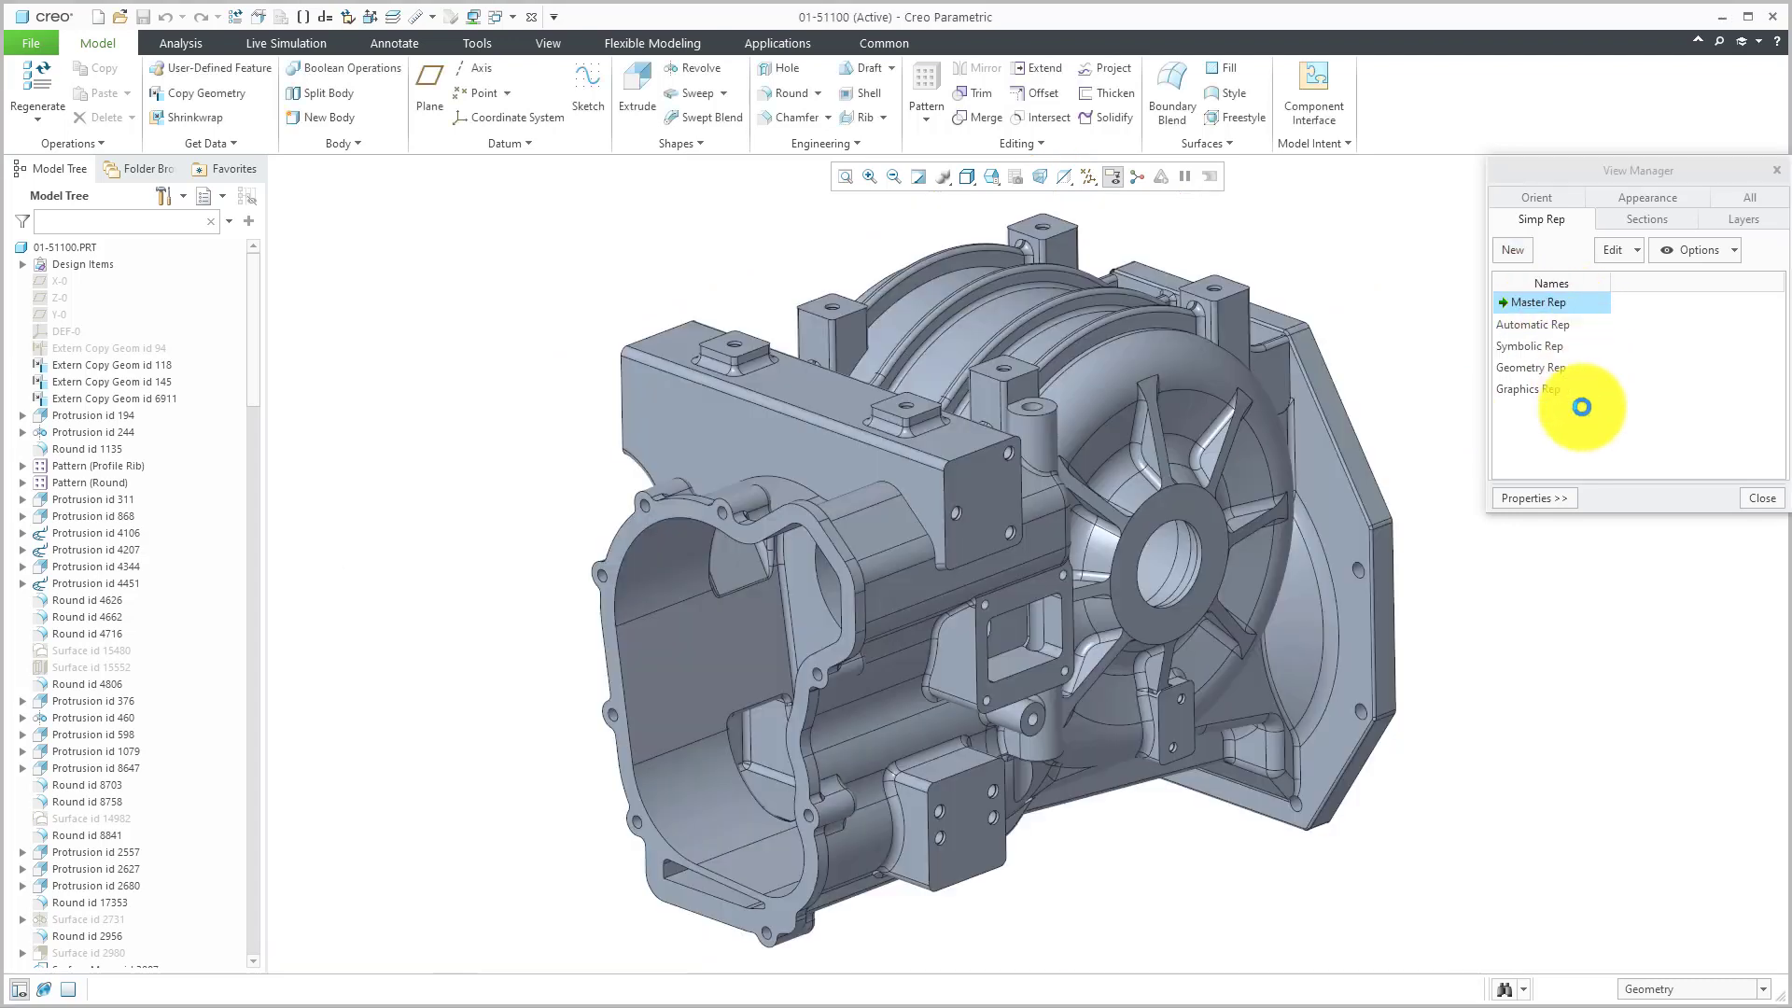
pyautogui.click(1764, 500)
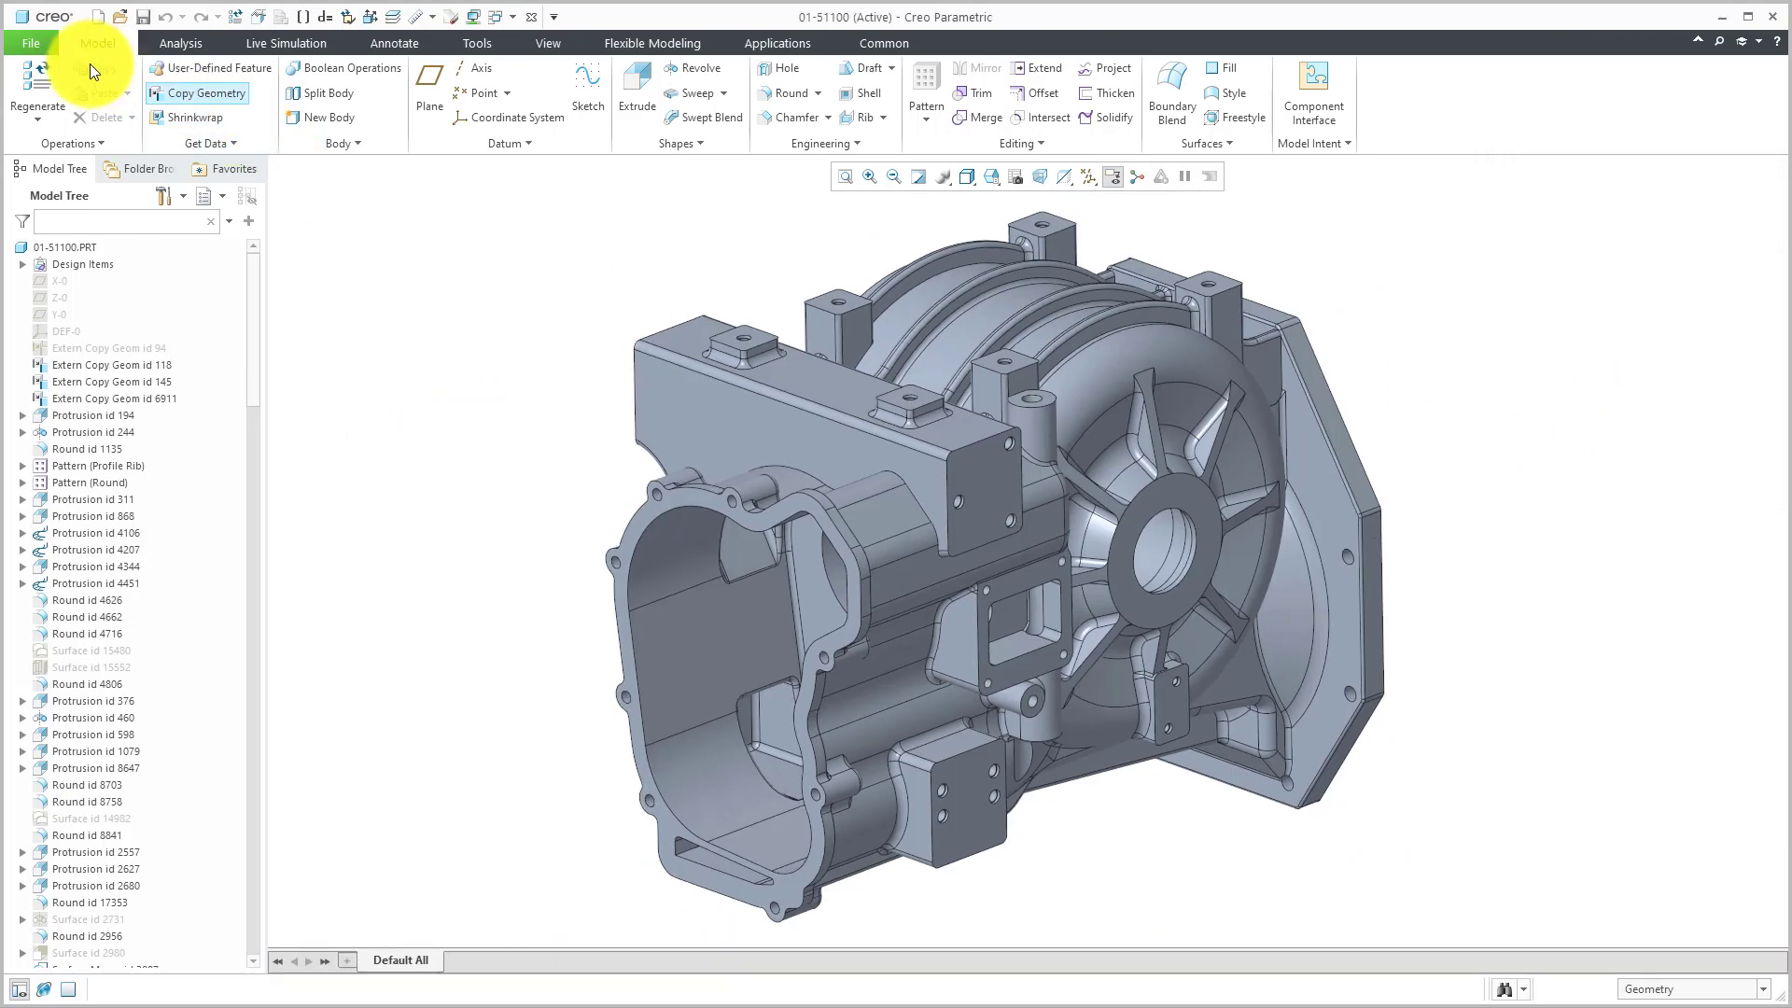
# Step: Set hide_pre_creo4_reps back to its default maintain_master for the current session, without saving a configuration file
pyautogui.click(42, 47)
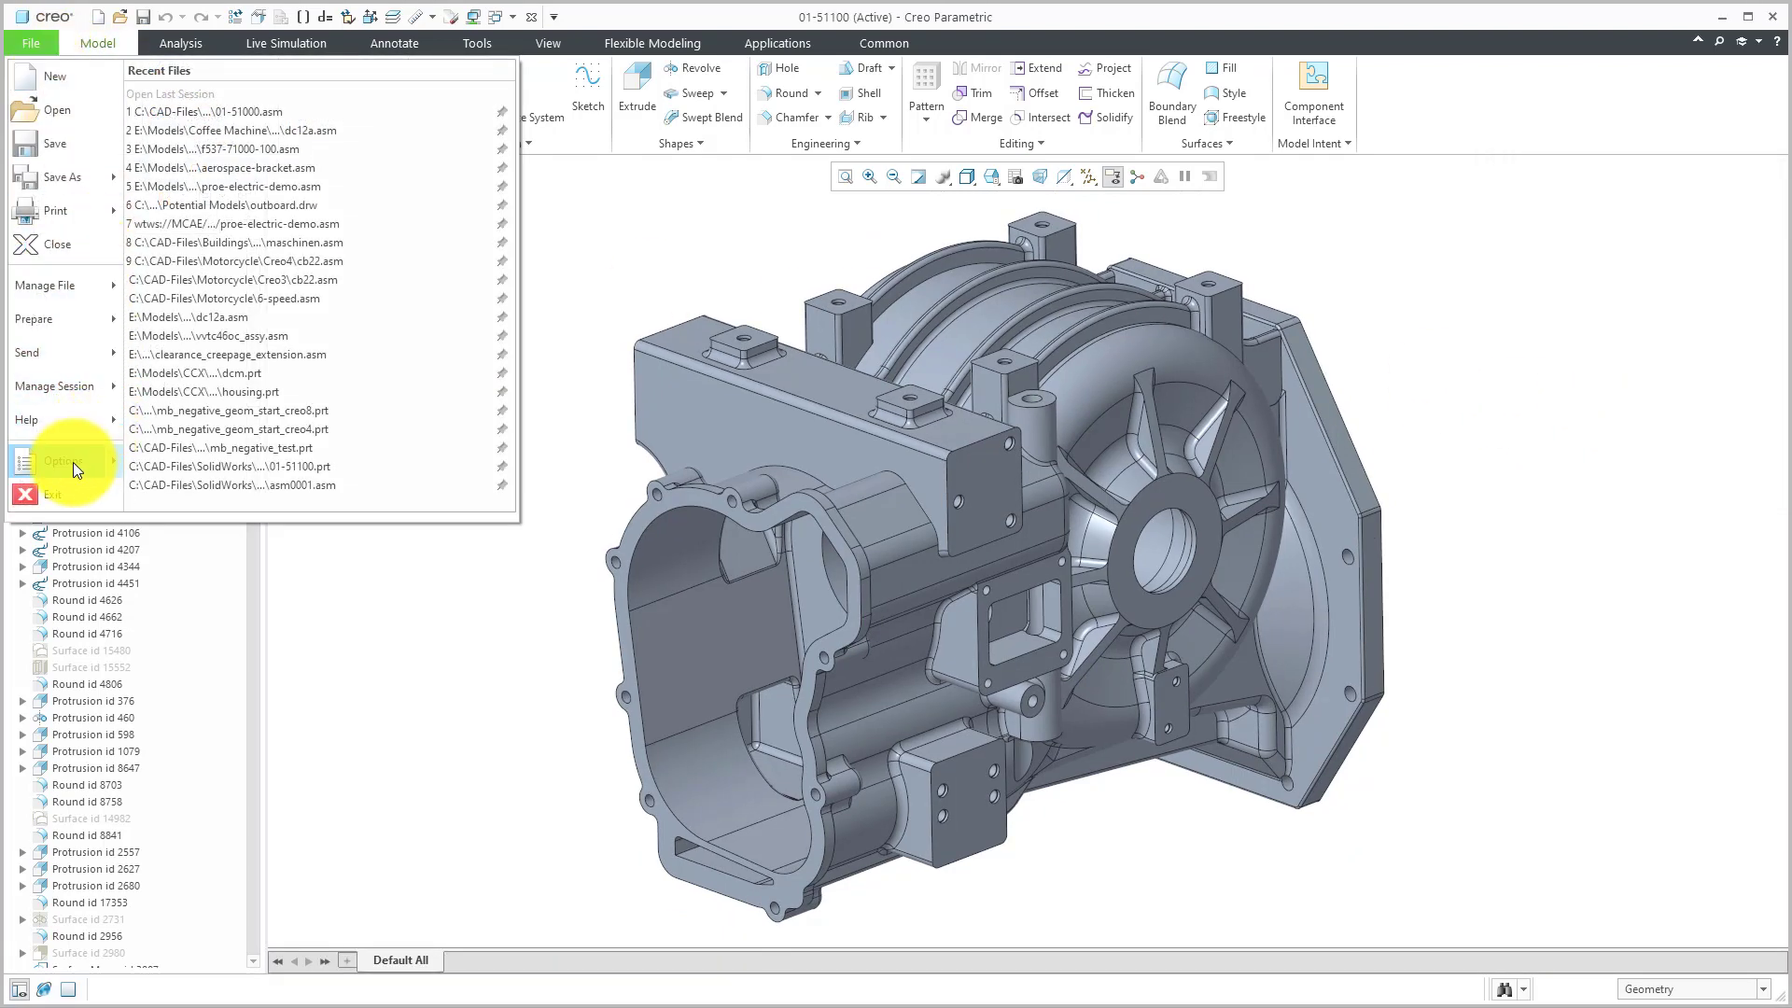
pyautogui.moveTo(73, 462)
pyautogui.click(217, 104)
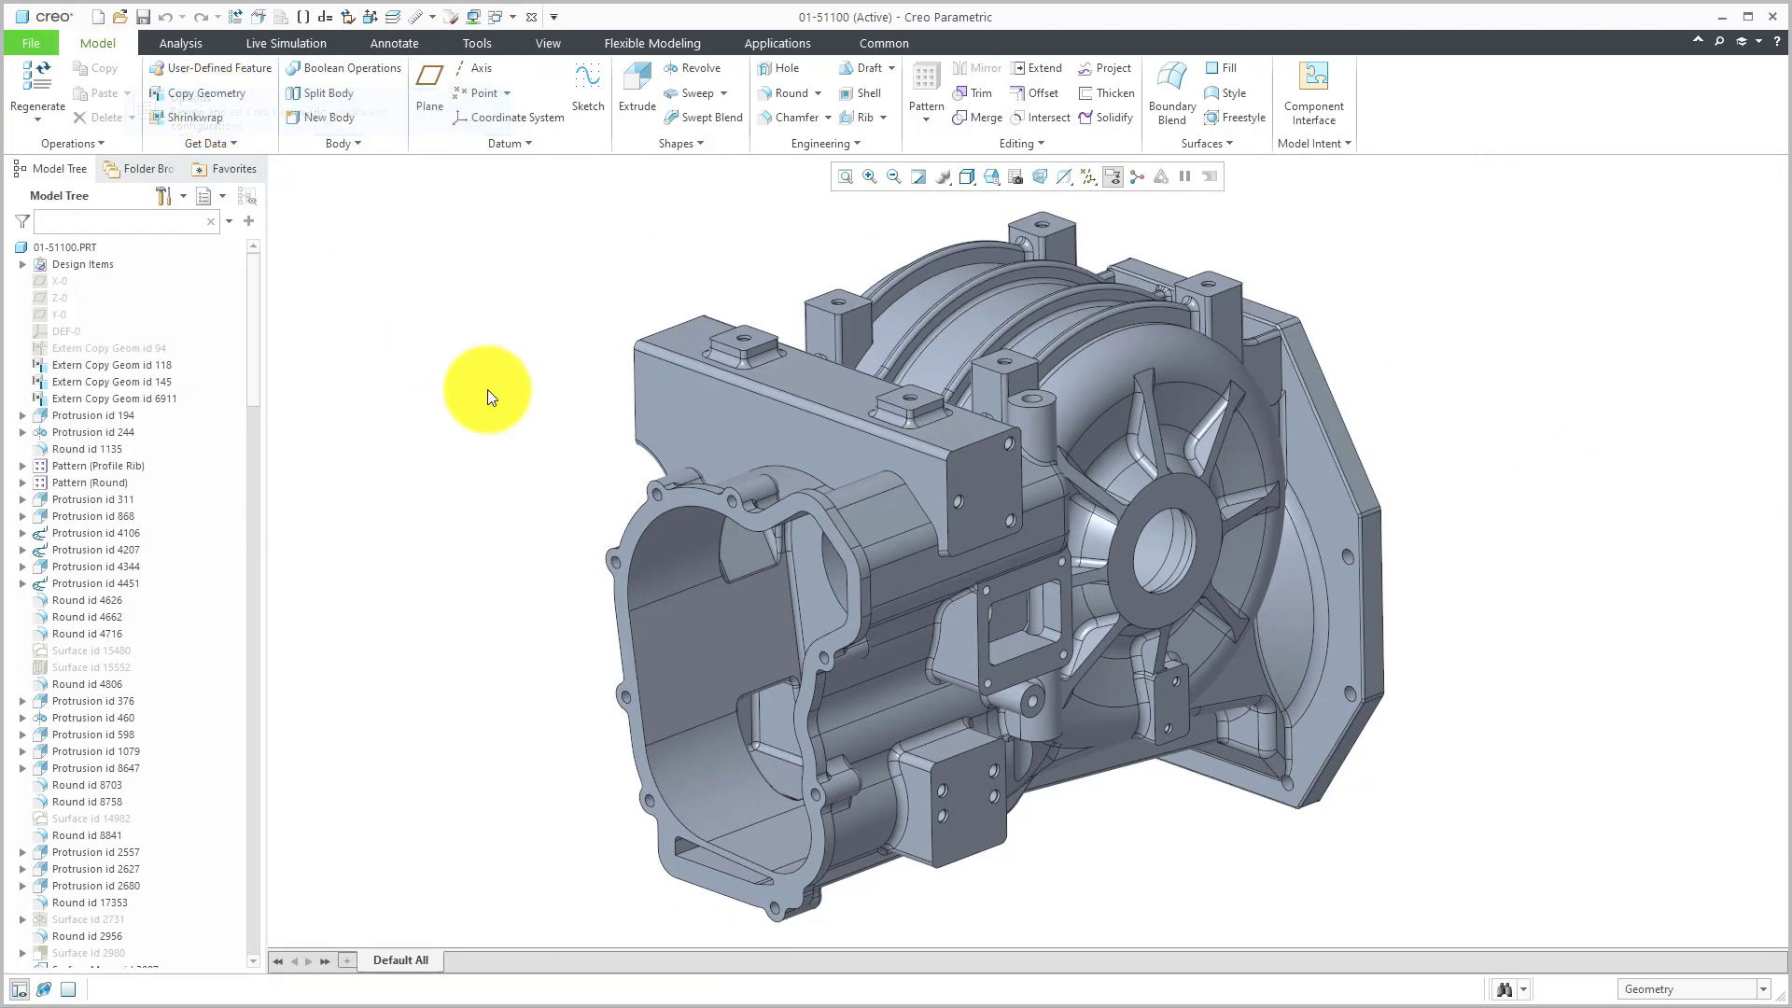
pyautogui.click(495, 609)
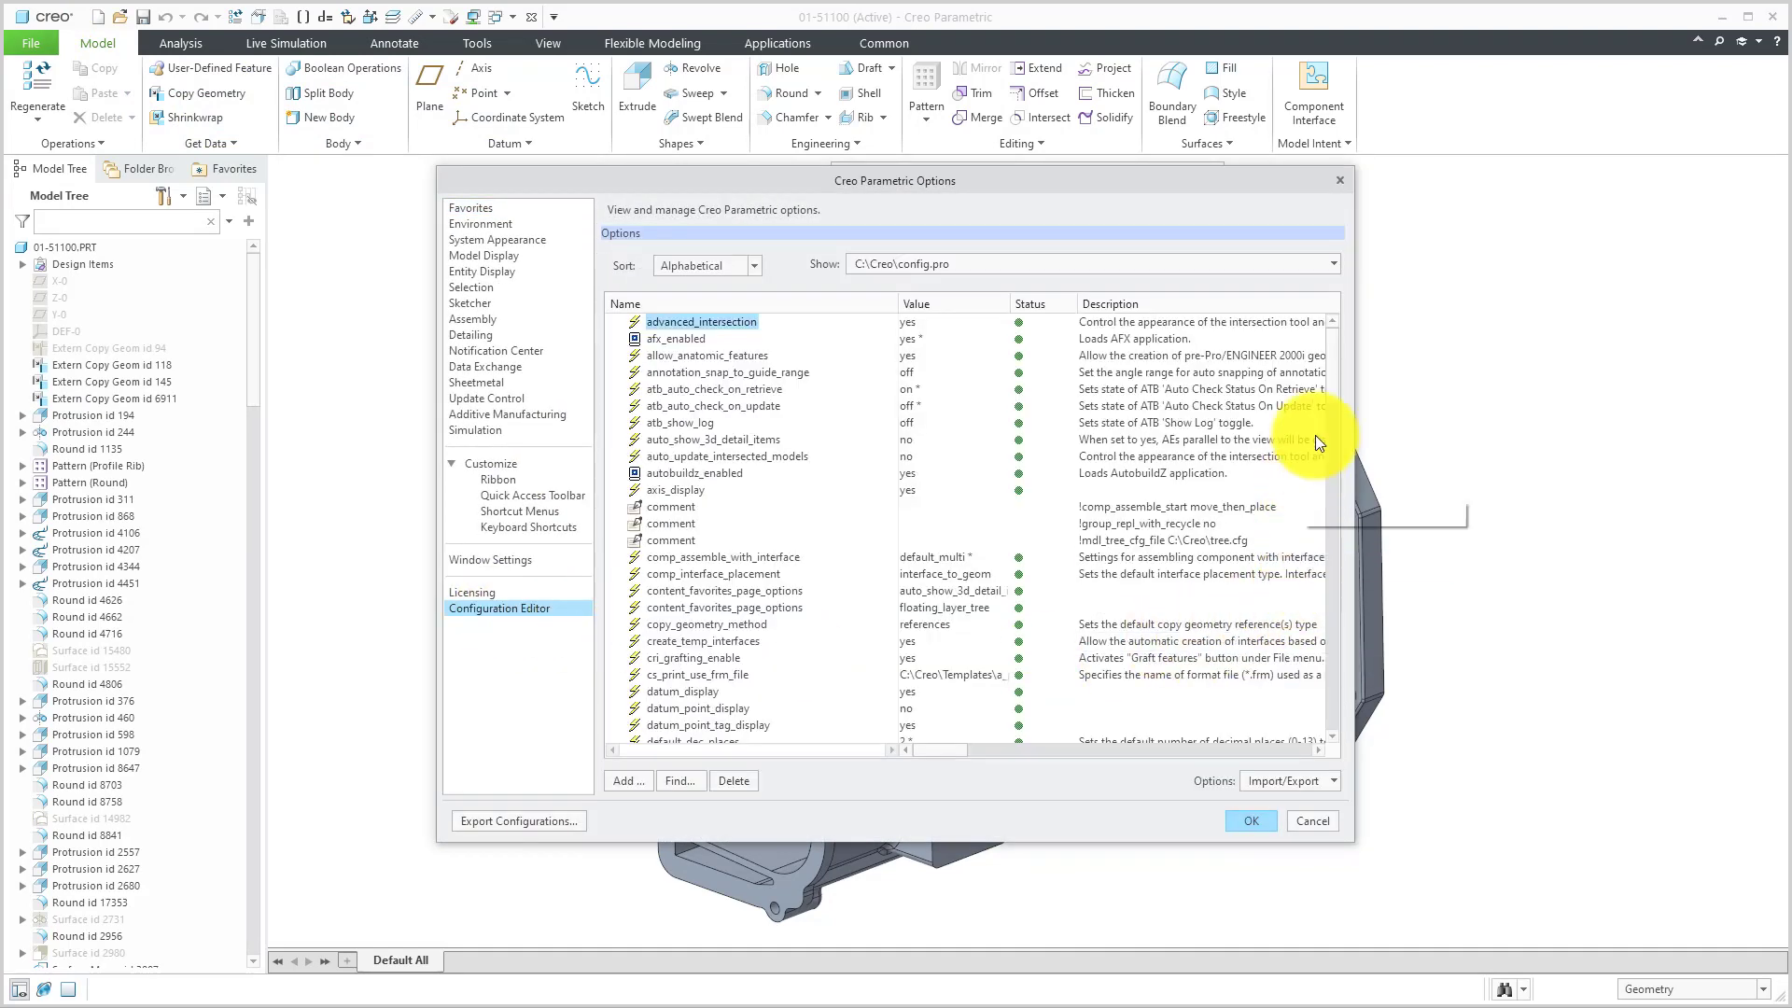
pyautogui.scroll(-5, 1332, 415)
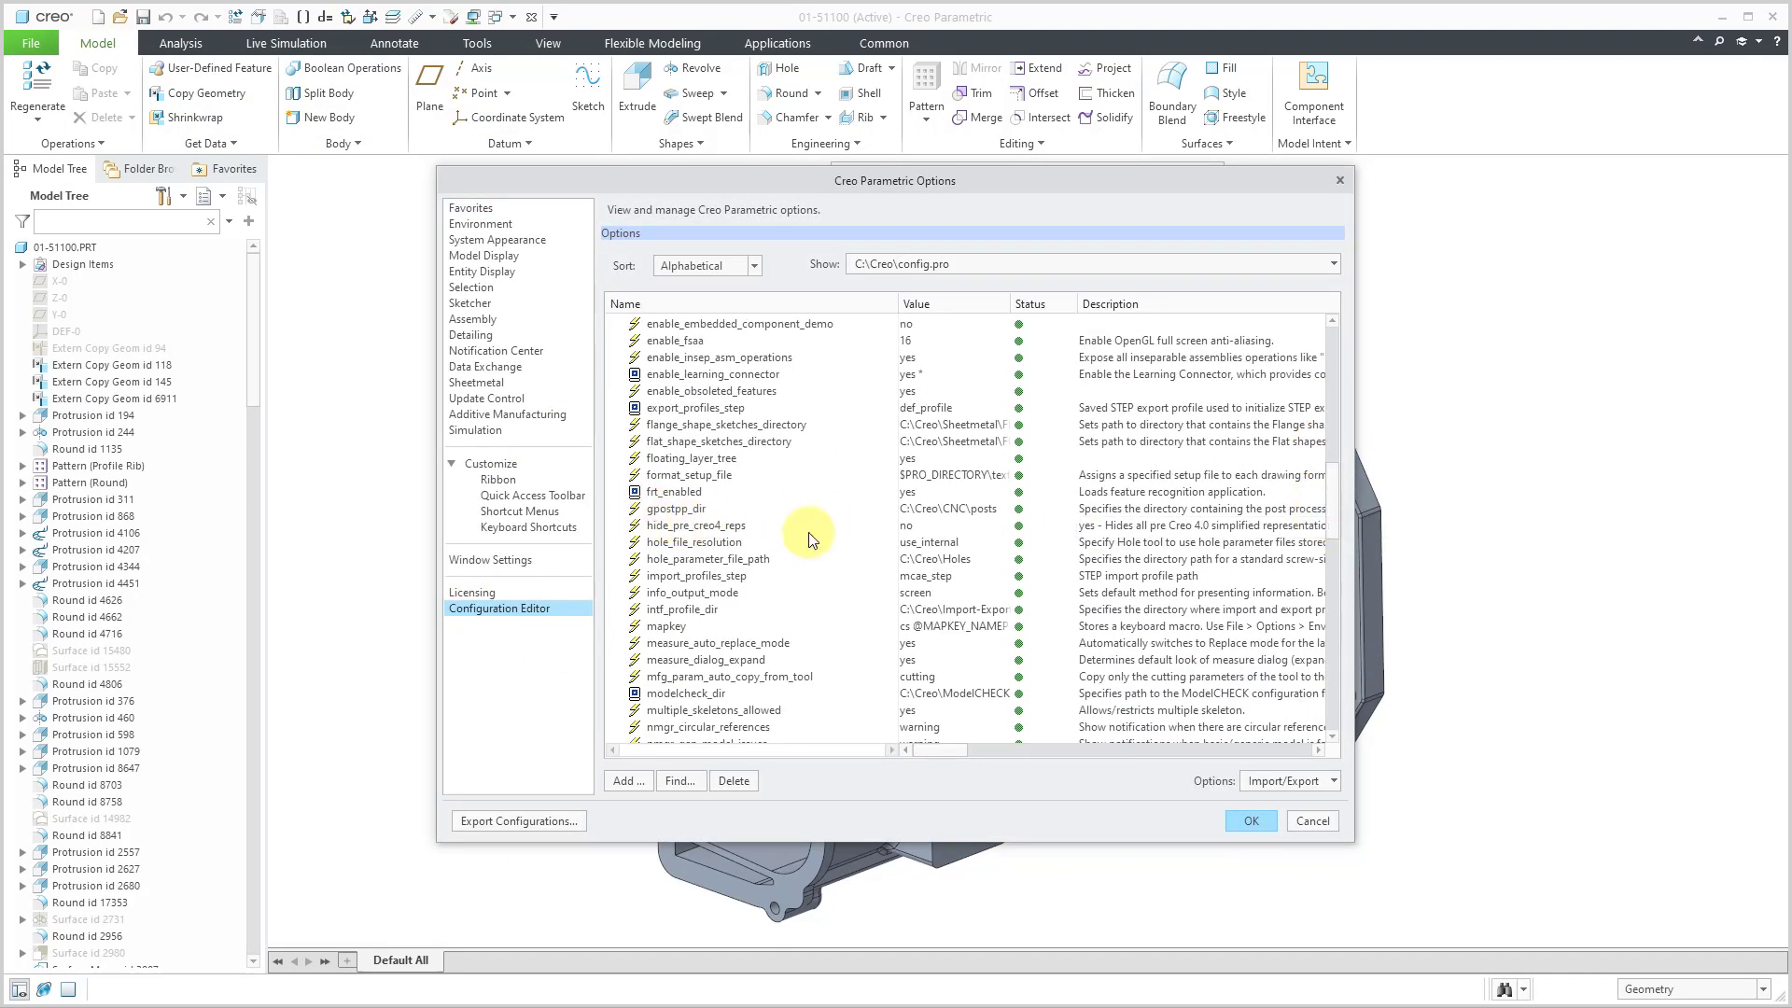
pyautogui.doubleClick(974, 527)
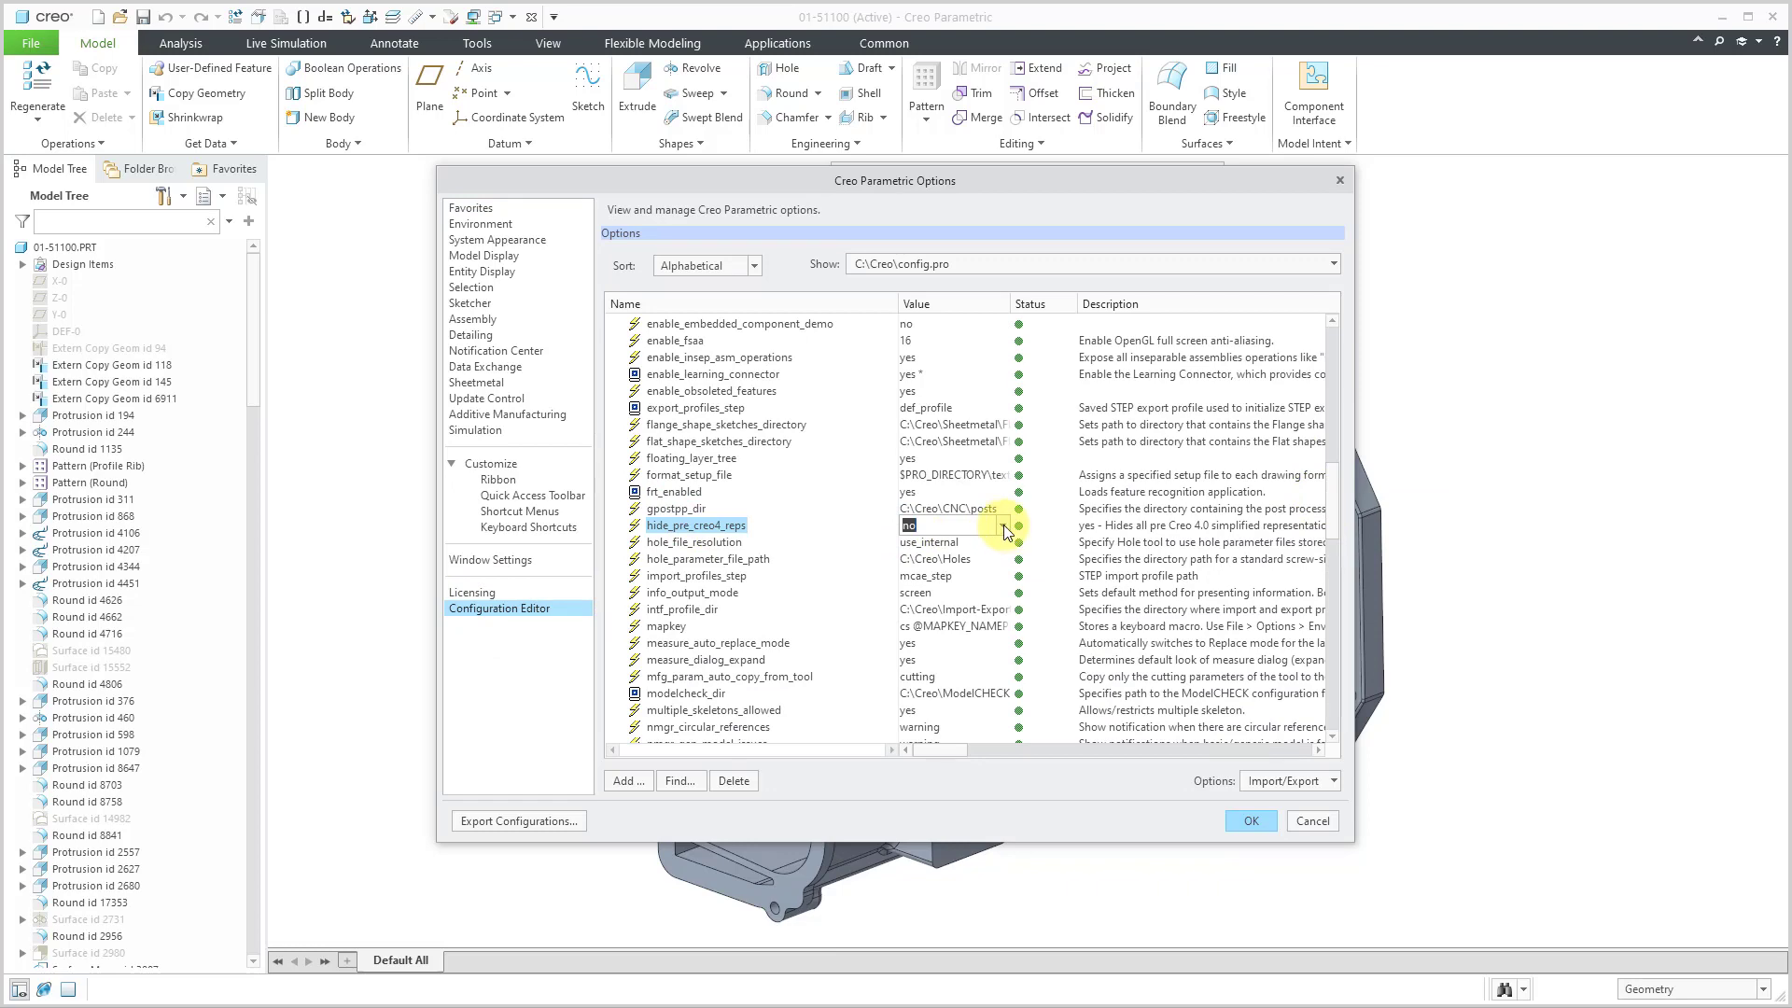
pyautogui.click(1003, 527)
pyautogui.click(995, 545)
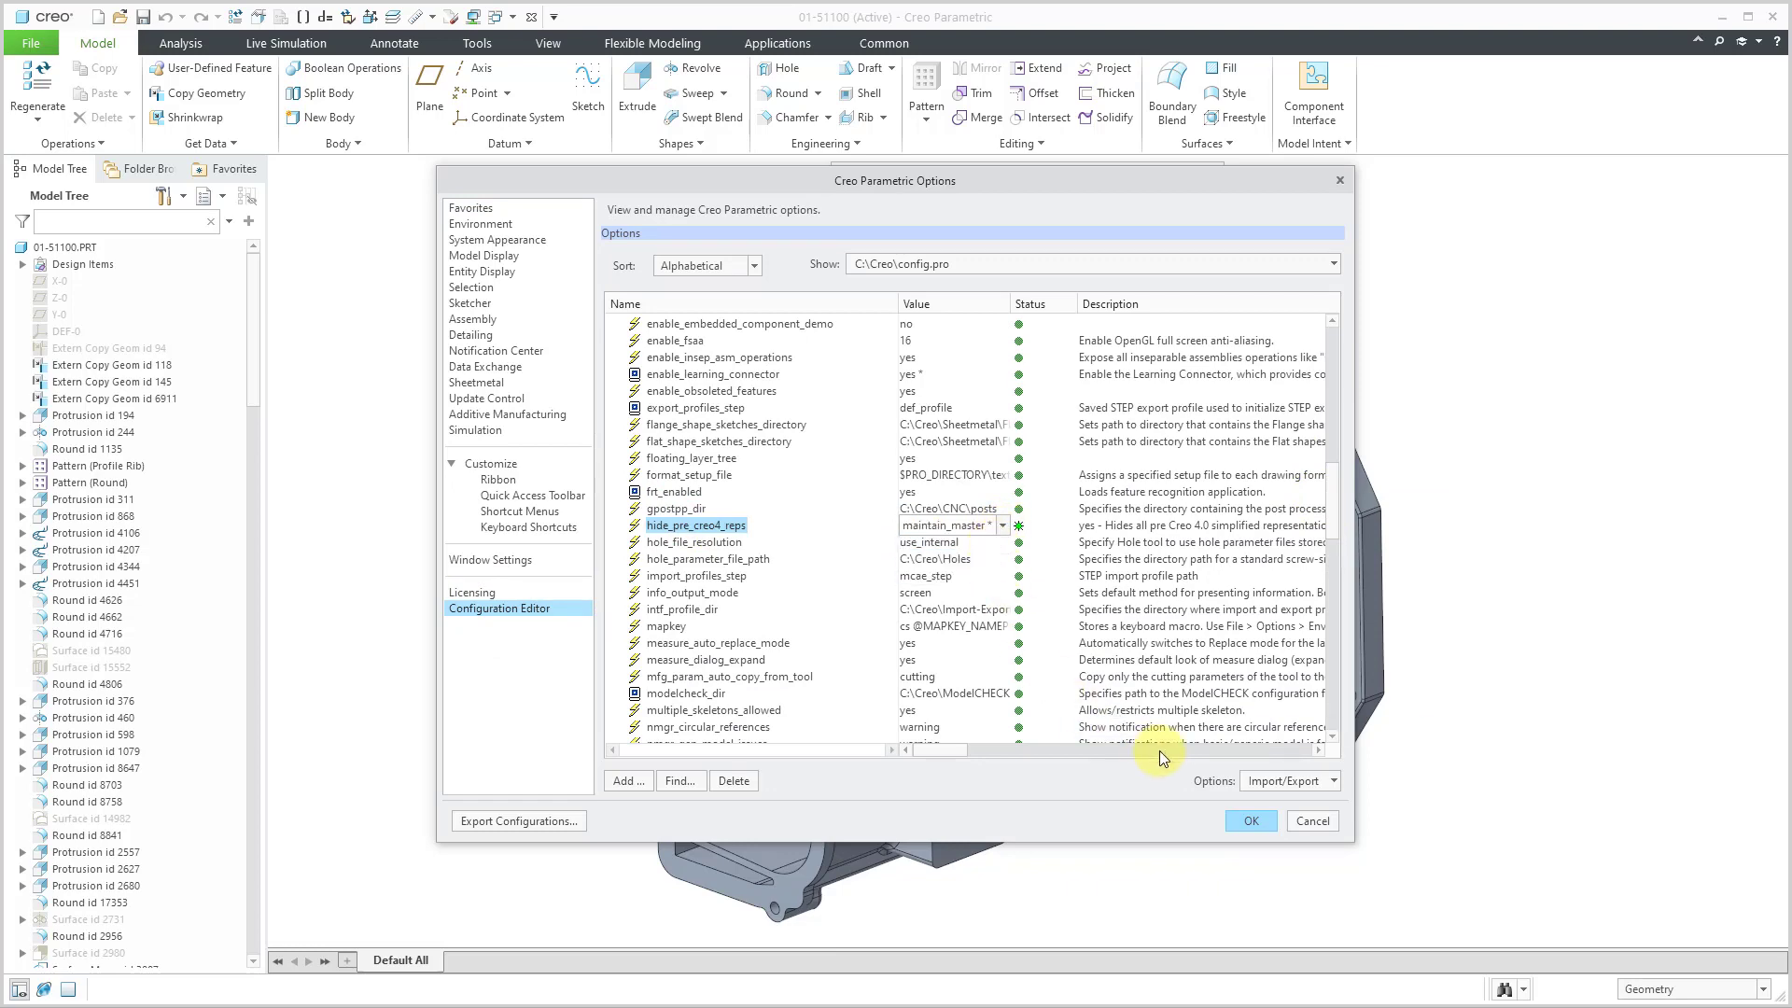
pyautogui.click(1245, 816)
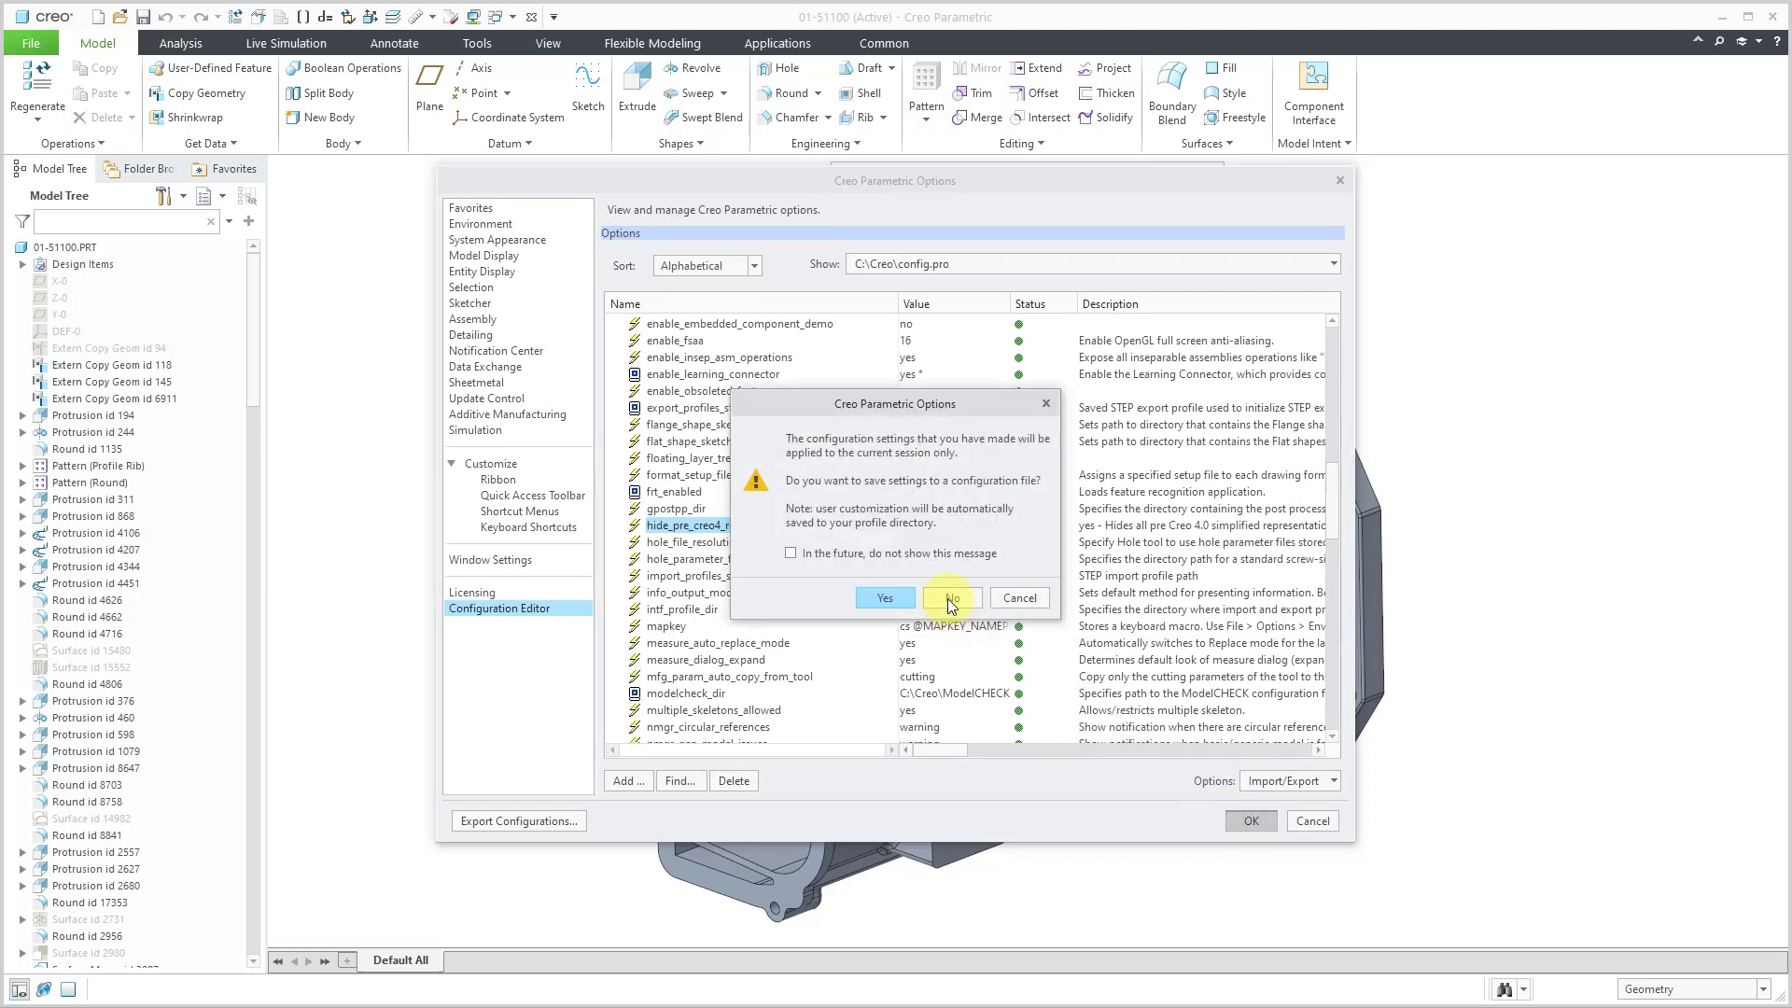
pyautogui.click(961, 600)
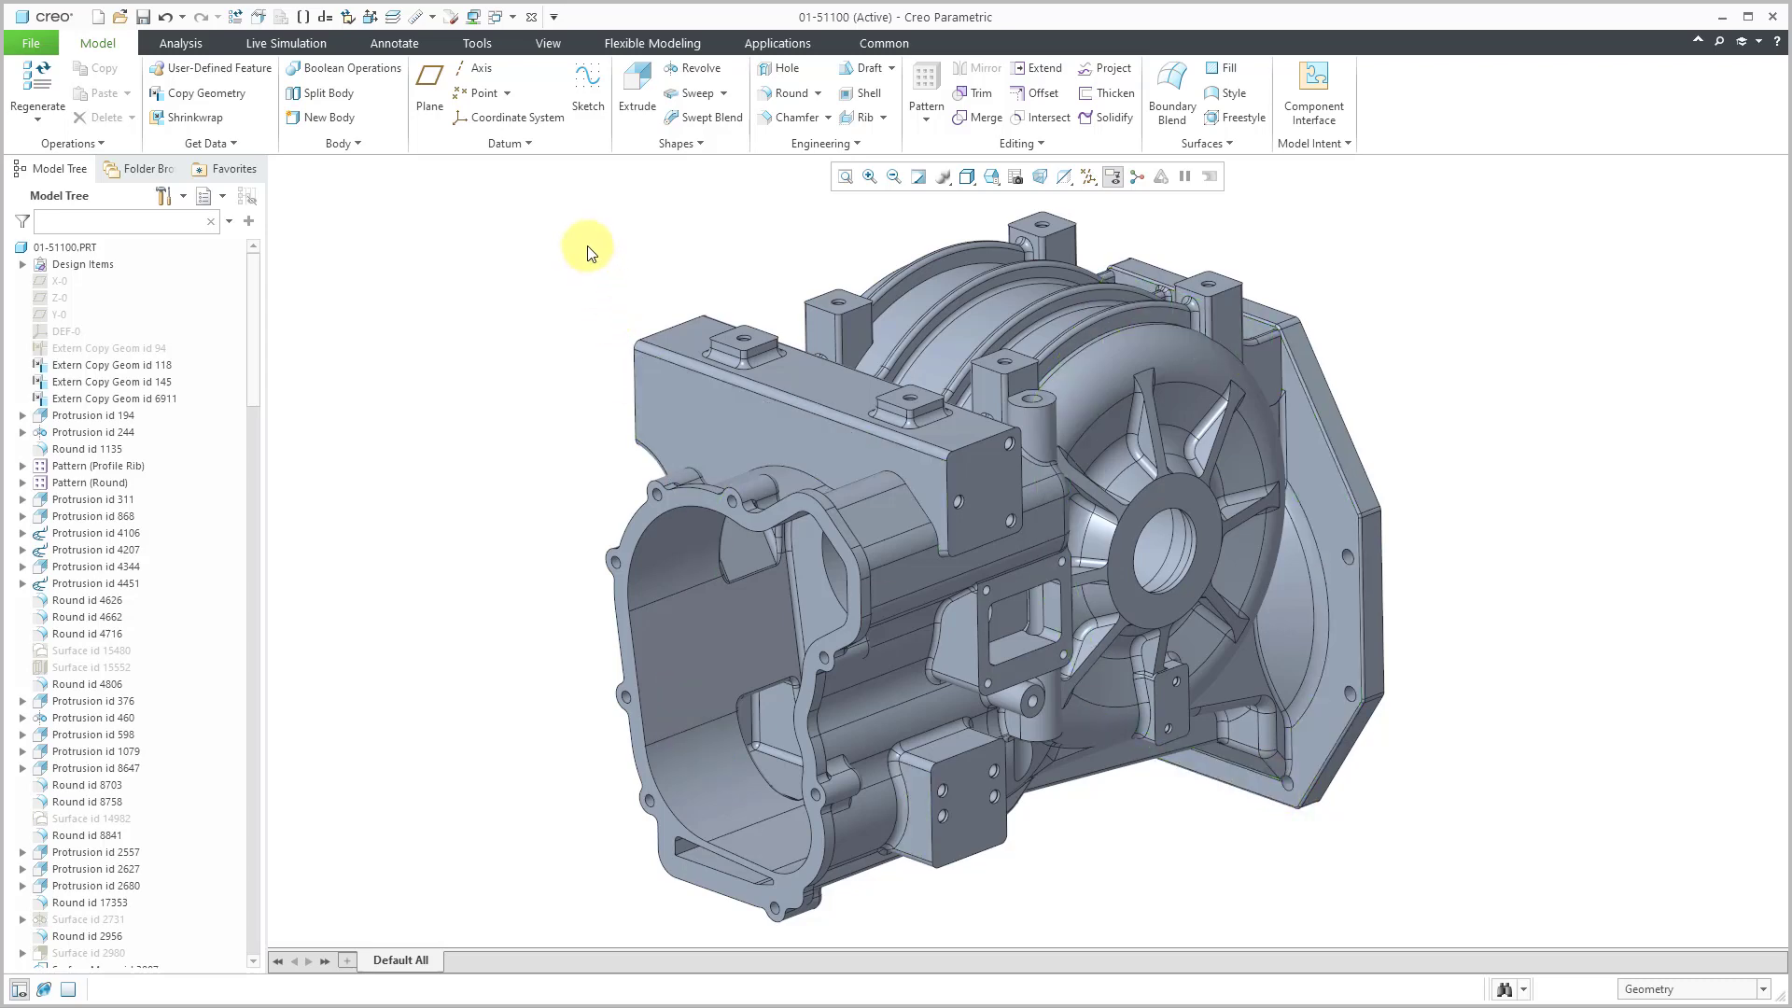
# Step: Close the housing part's window to return to the 01-51000 assembly, and activate its Exterior simplified representation
pyautogui.click(529, 20)
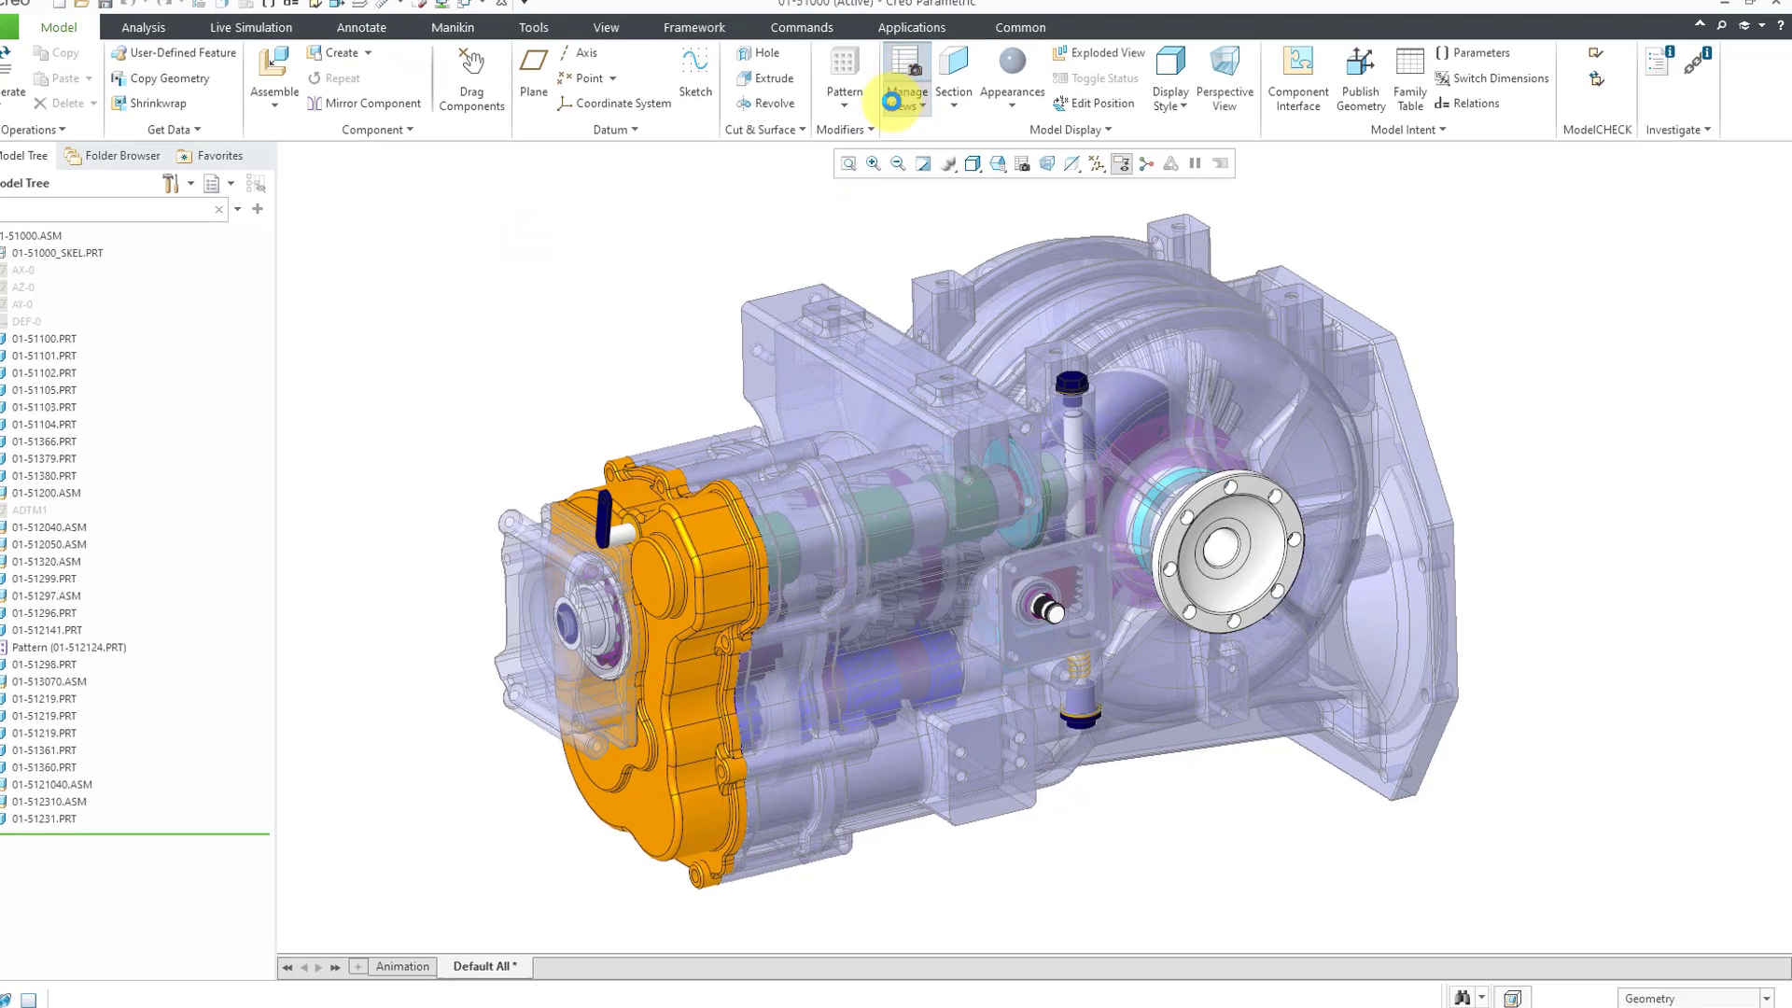
pyautogui.click(893, 101)
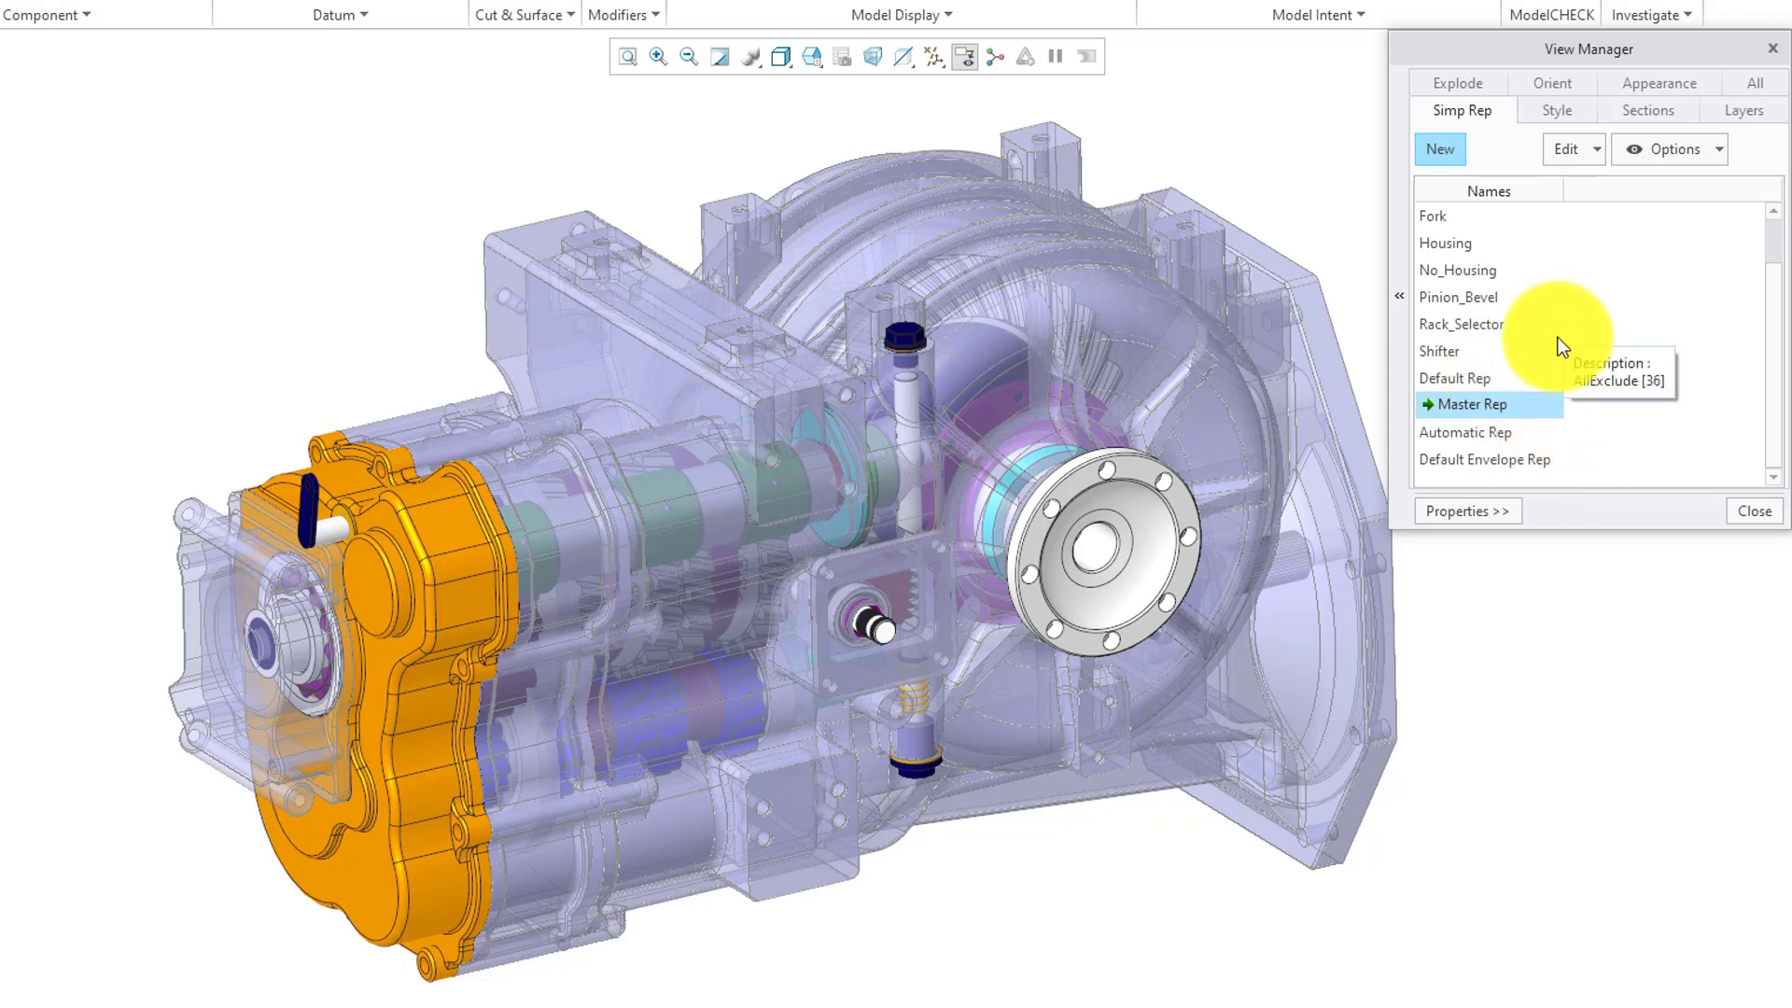
pyautogui.scroll(2, 1563, 346)
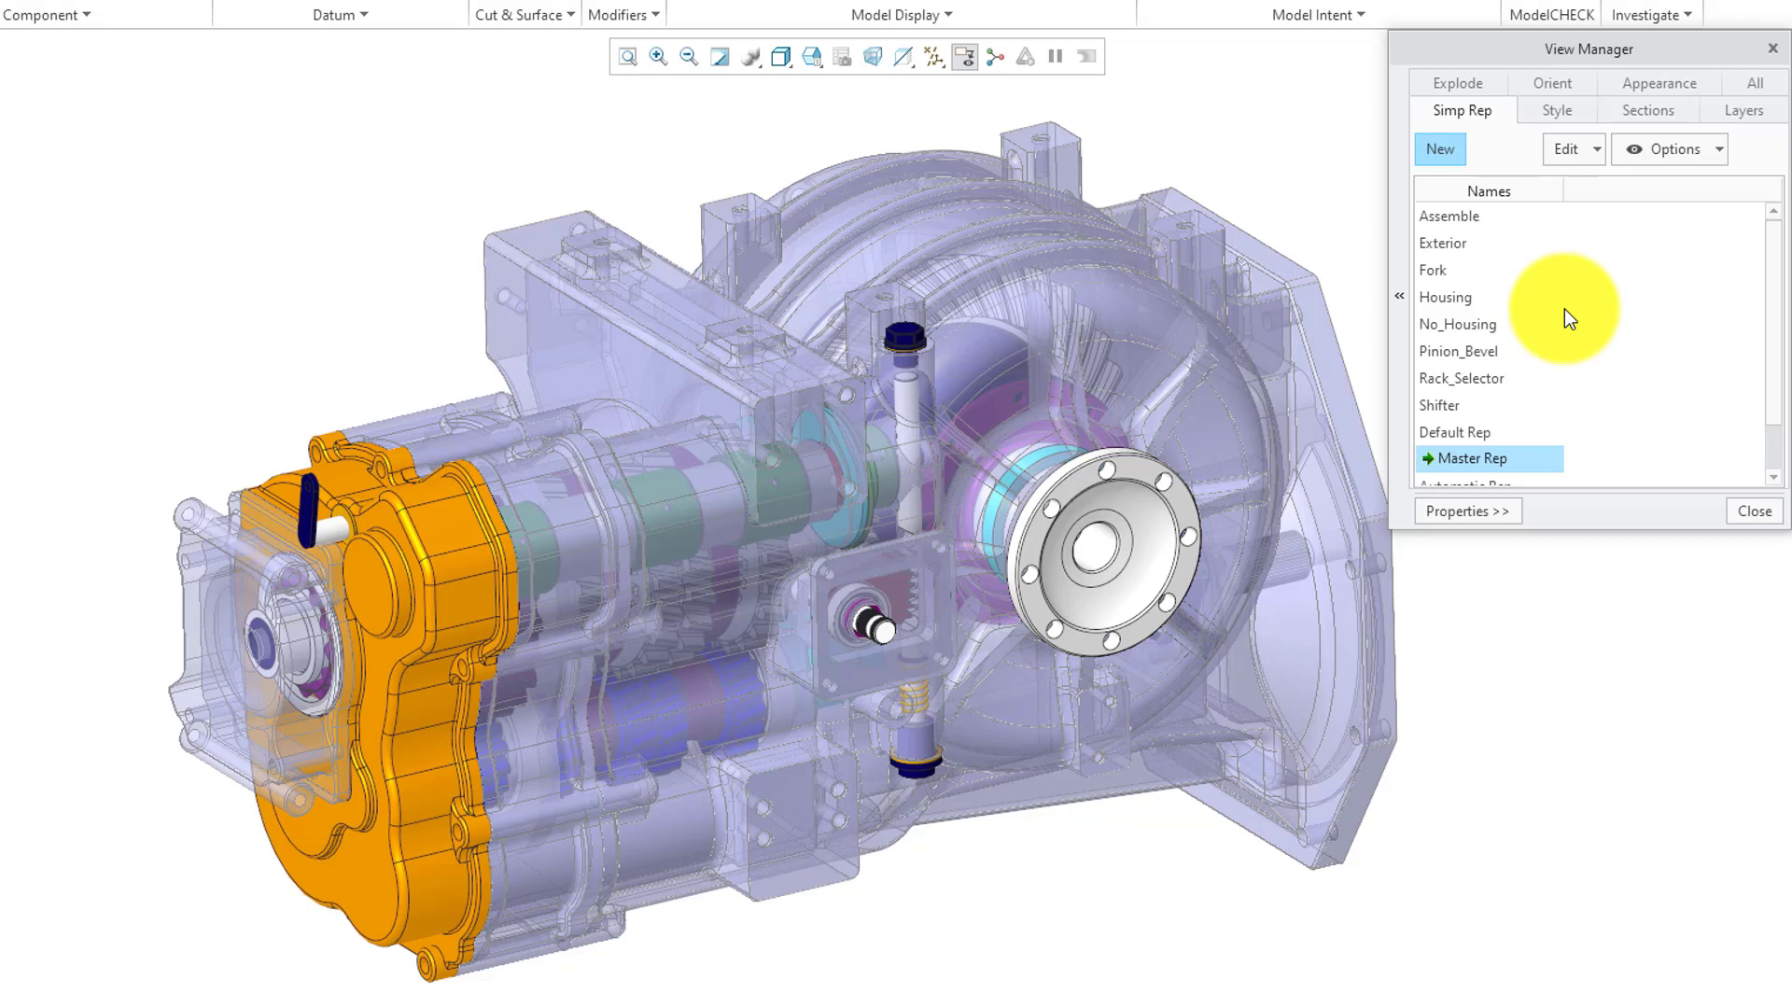
pyautogui.doubleClick(1446, 244)
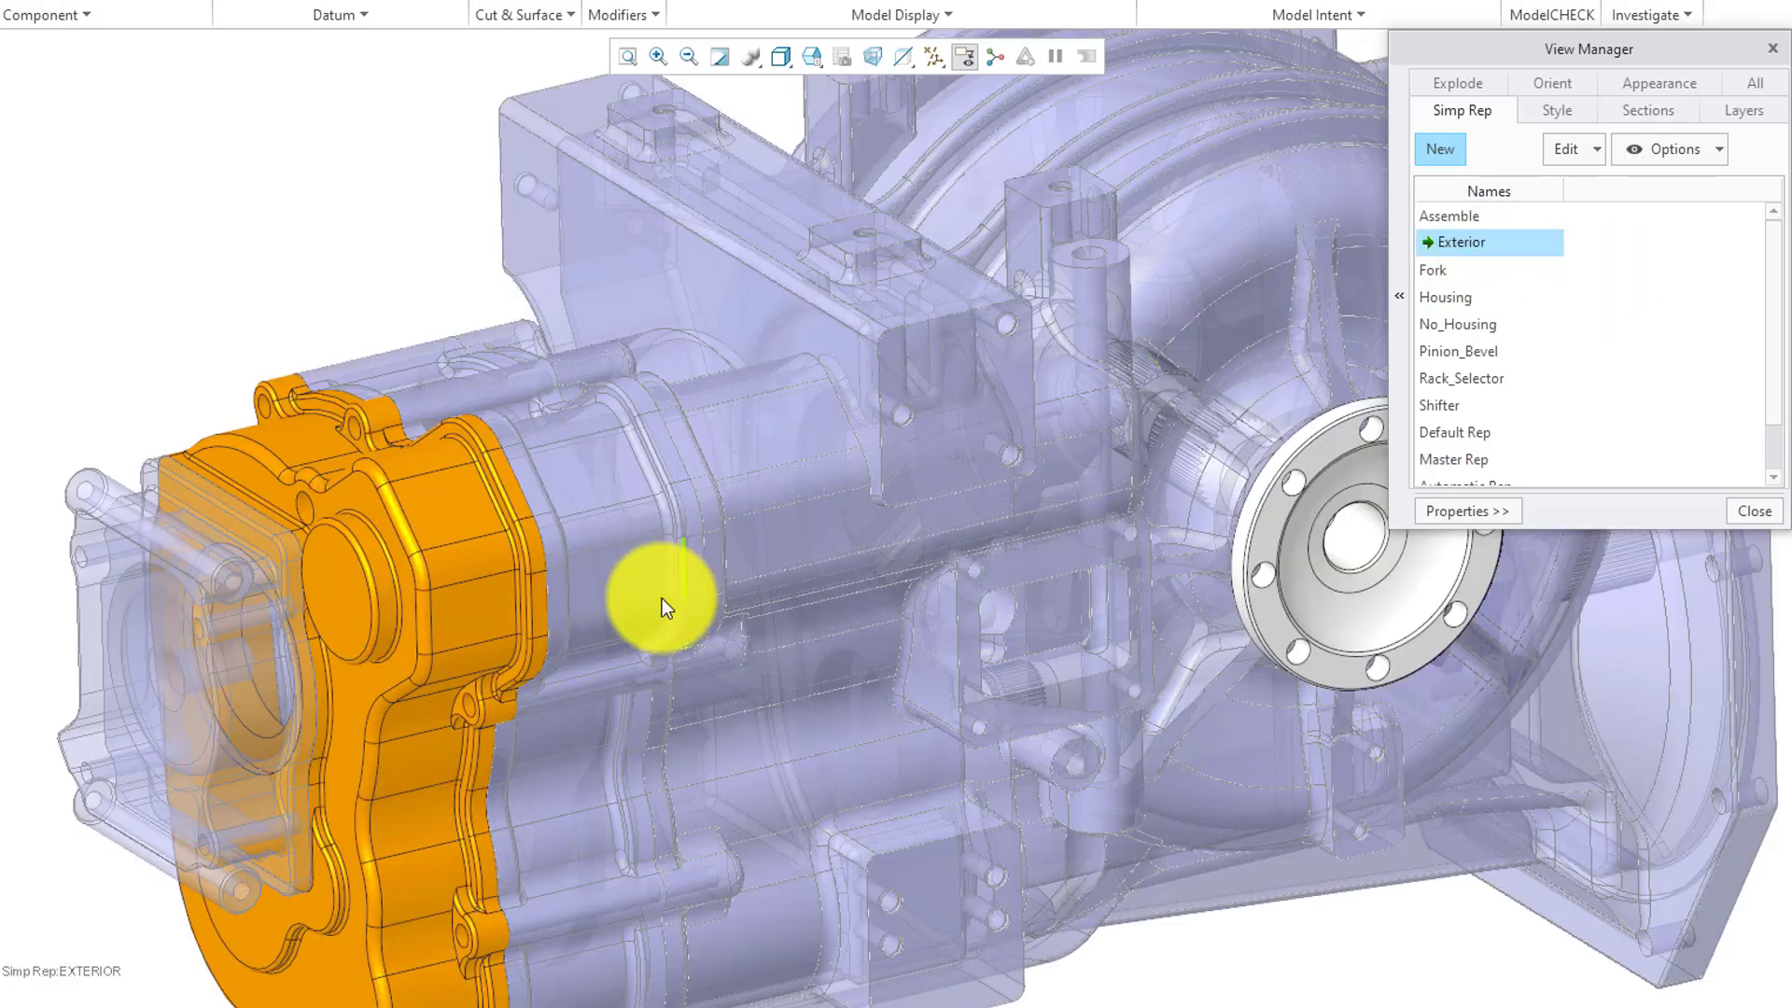
pyautogui.scroll(-3, 663, 607)
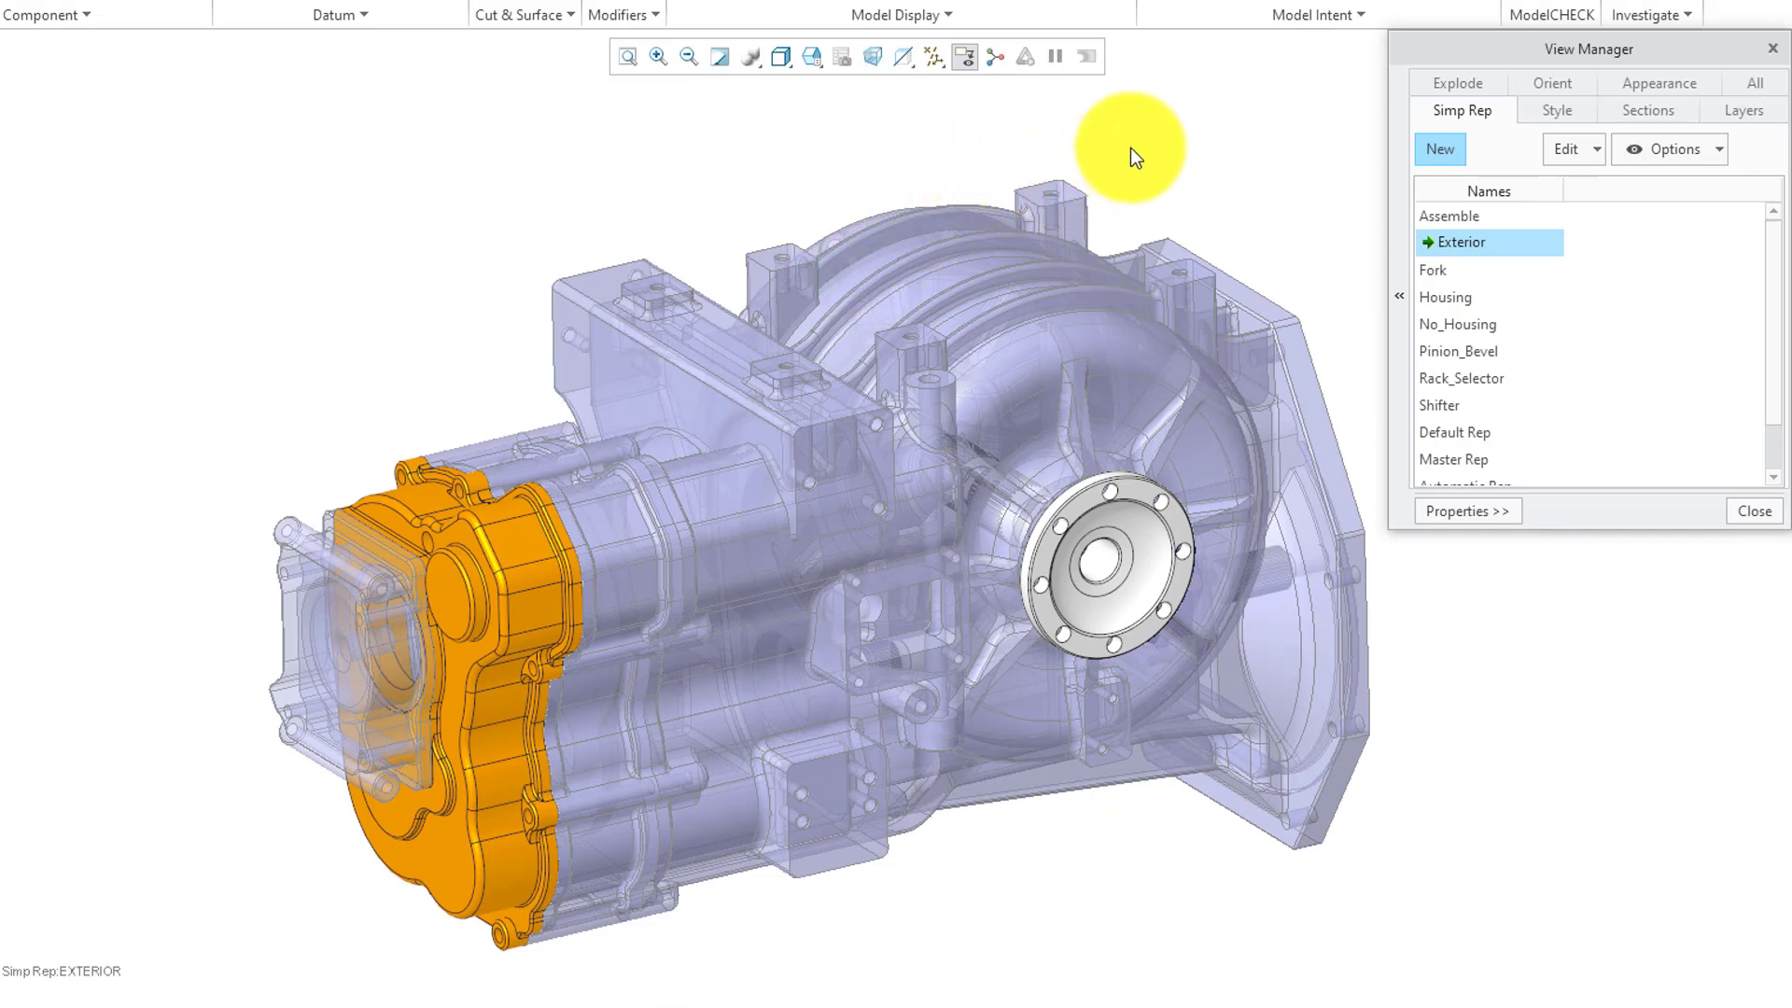
# Step: Activate the assembly's No_Housing and Shifter simplified representations in turn, ending on Master Rep
pyautogui.doubleClick(1447, 324)
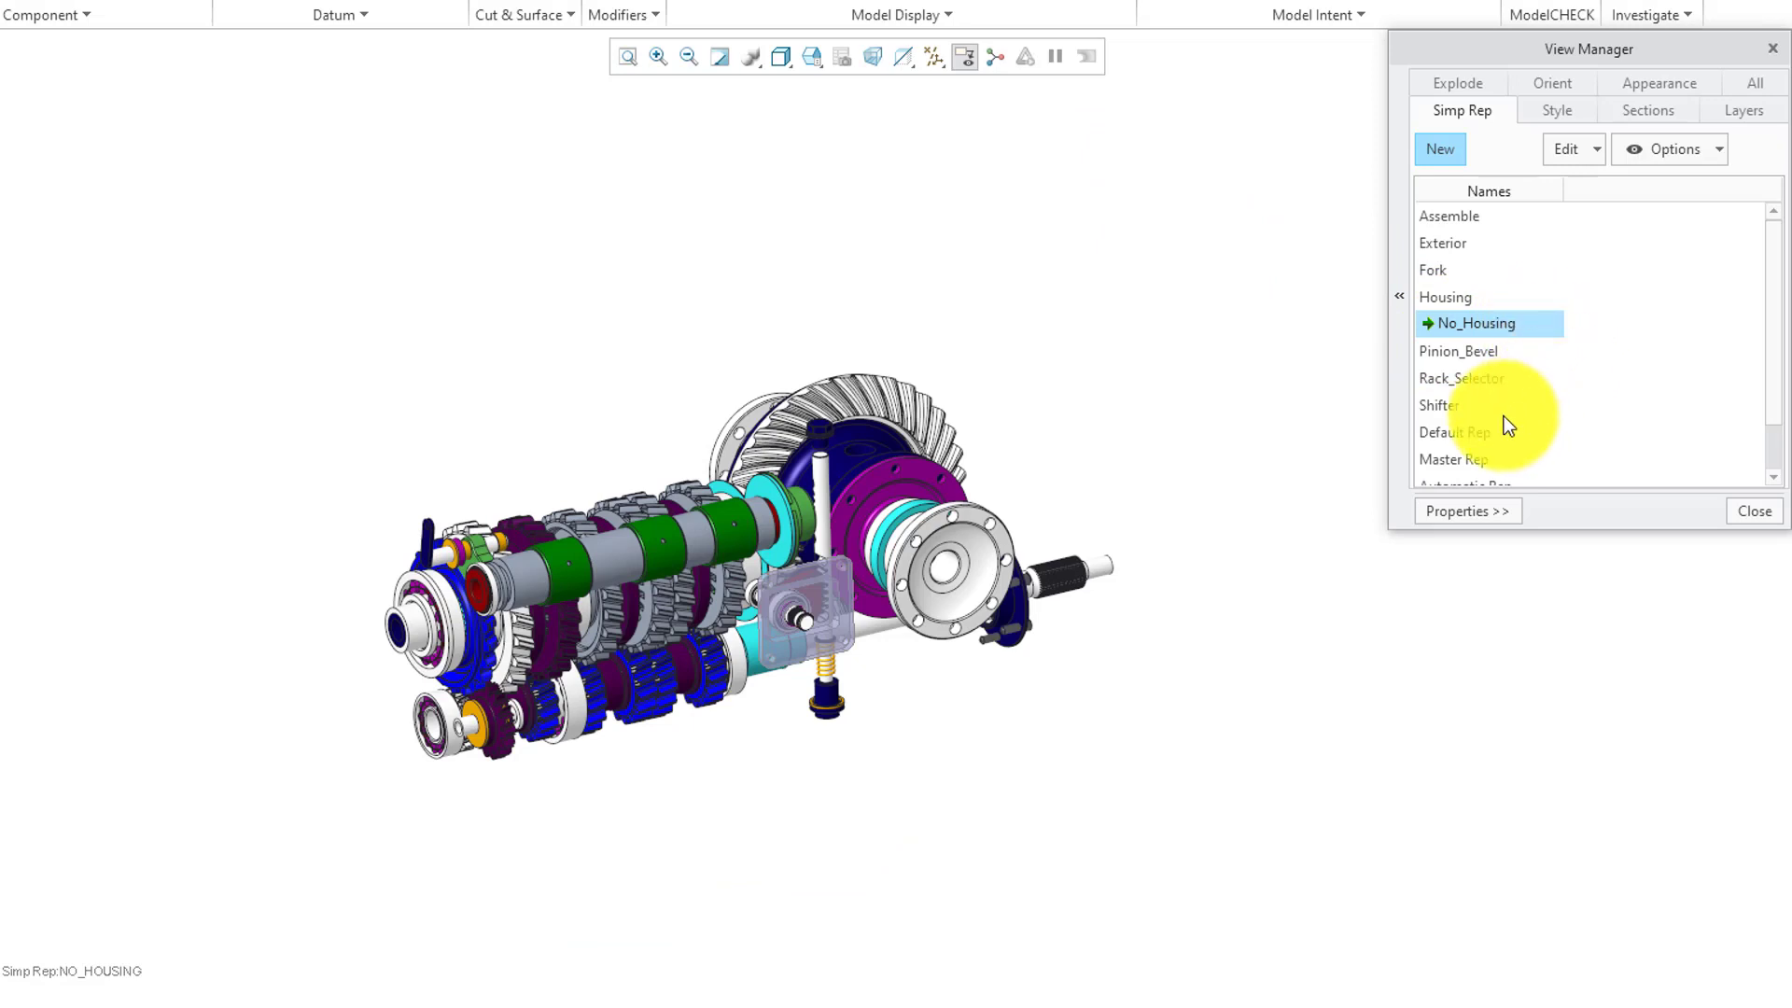
pyautogui.click(1438, 407)
pyautogui.doubleClick(1437, 405)
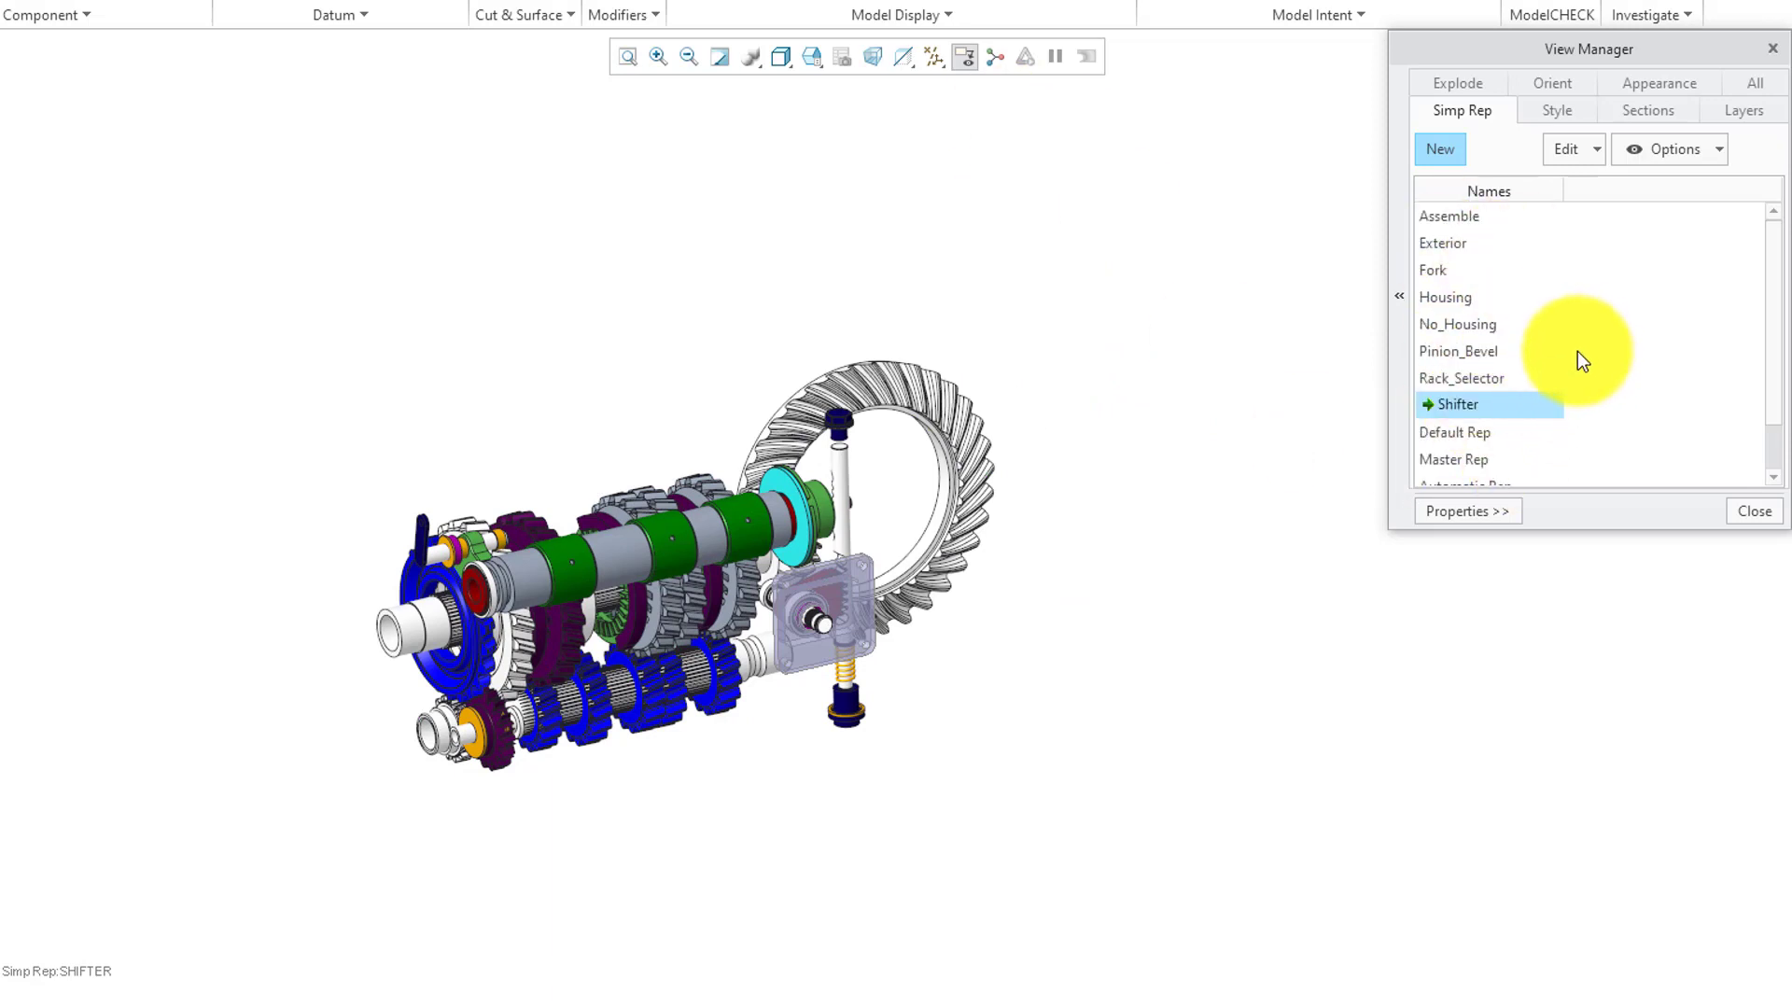
pyautogui.doubleClick(1443, 457)
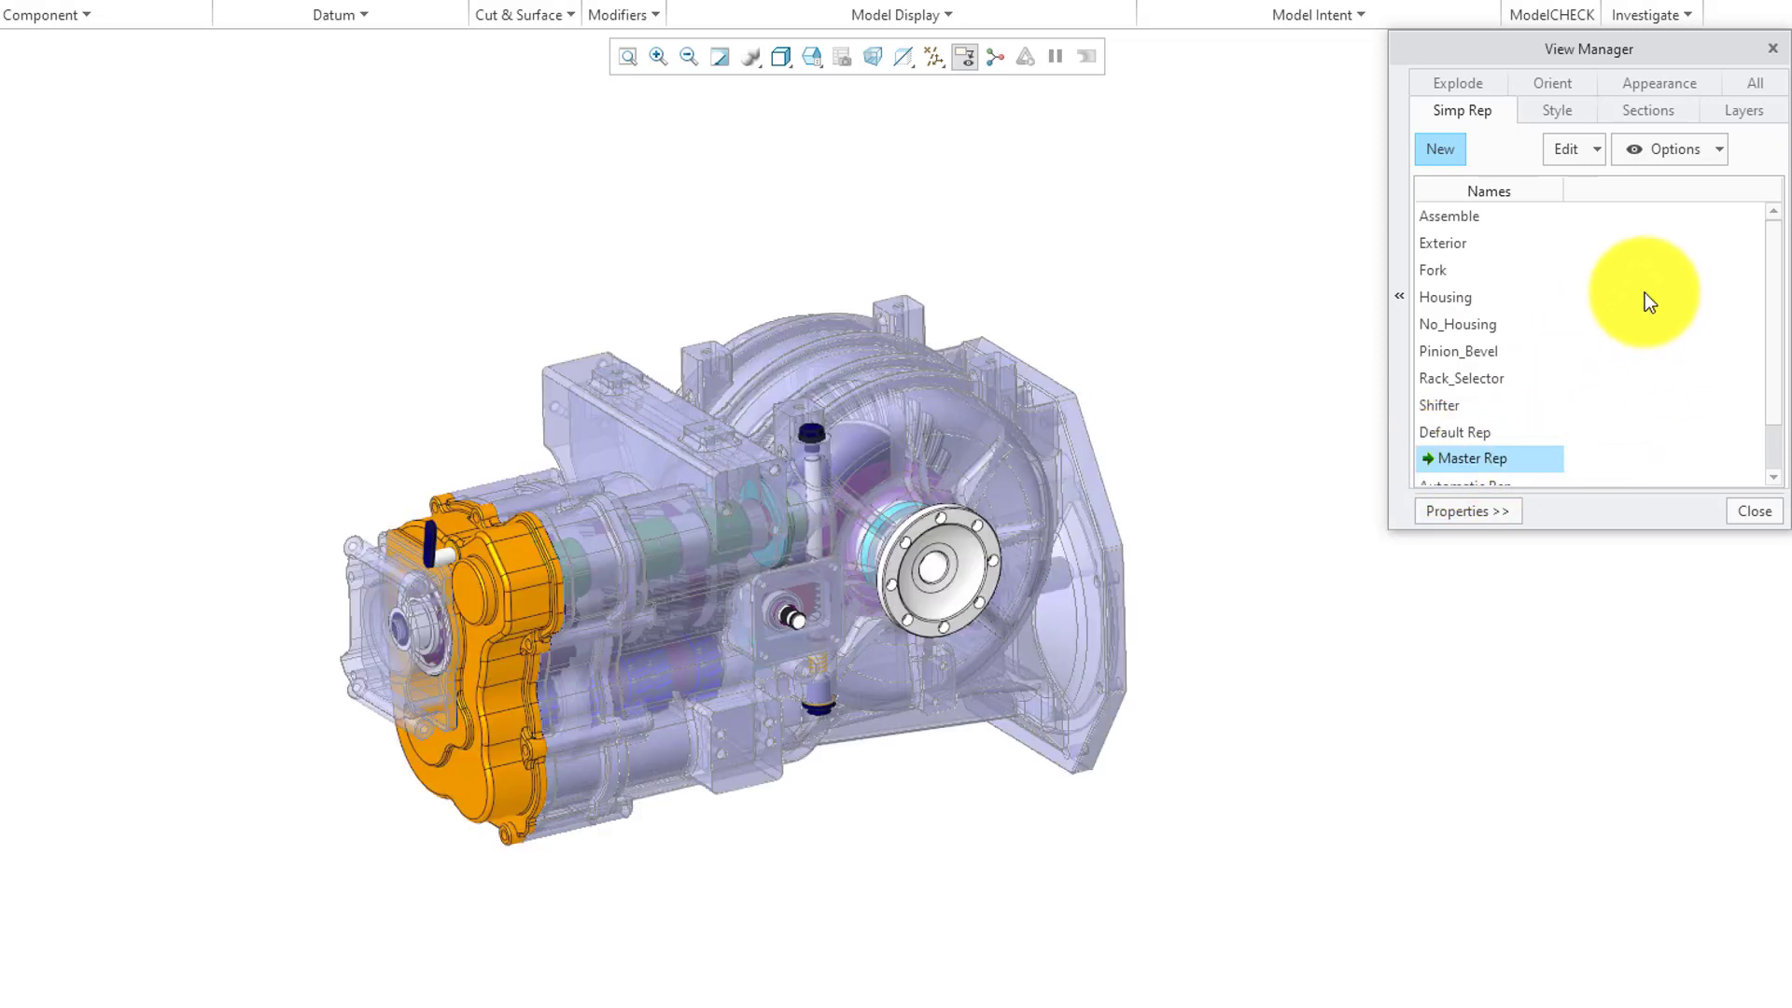
# Step: Create a new simplified representation with the default name and set the top-level 01-51000.ASM to Automatic Rep
pyautogui.click(1443, 153)
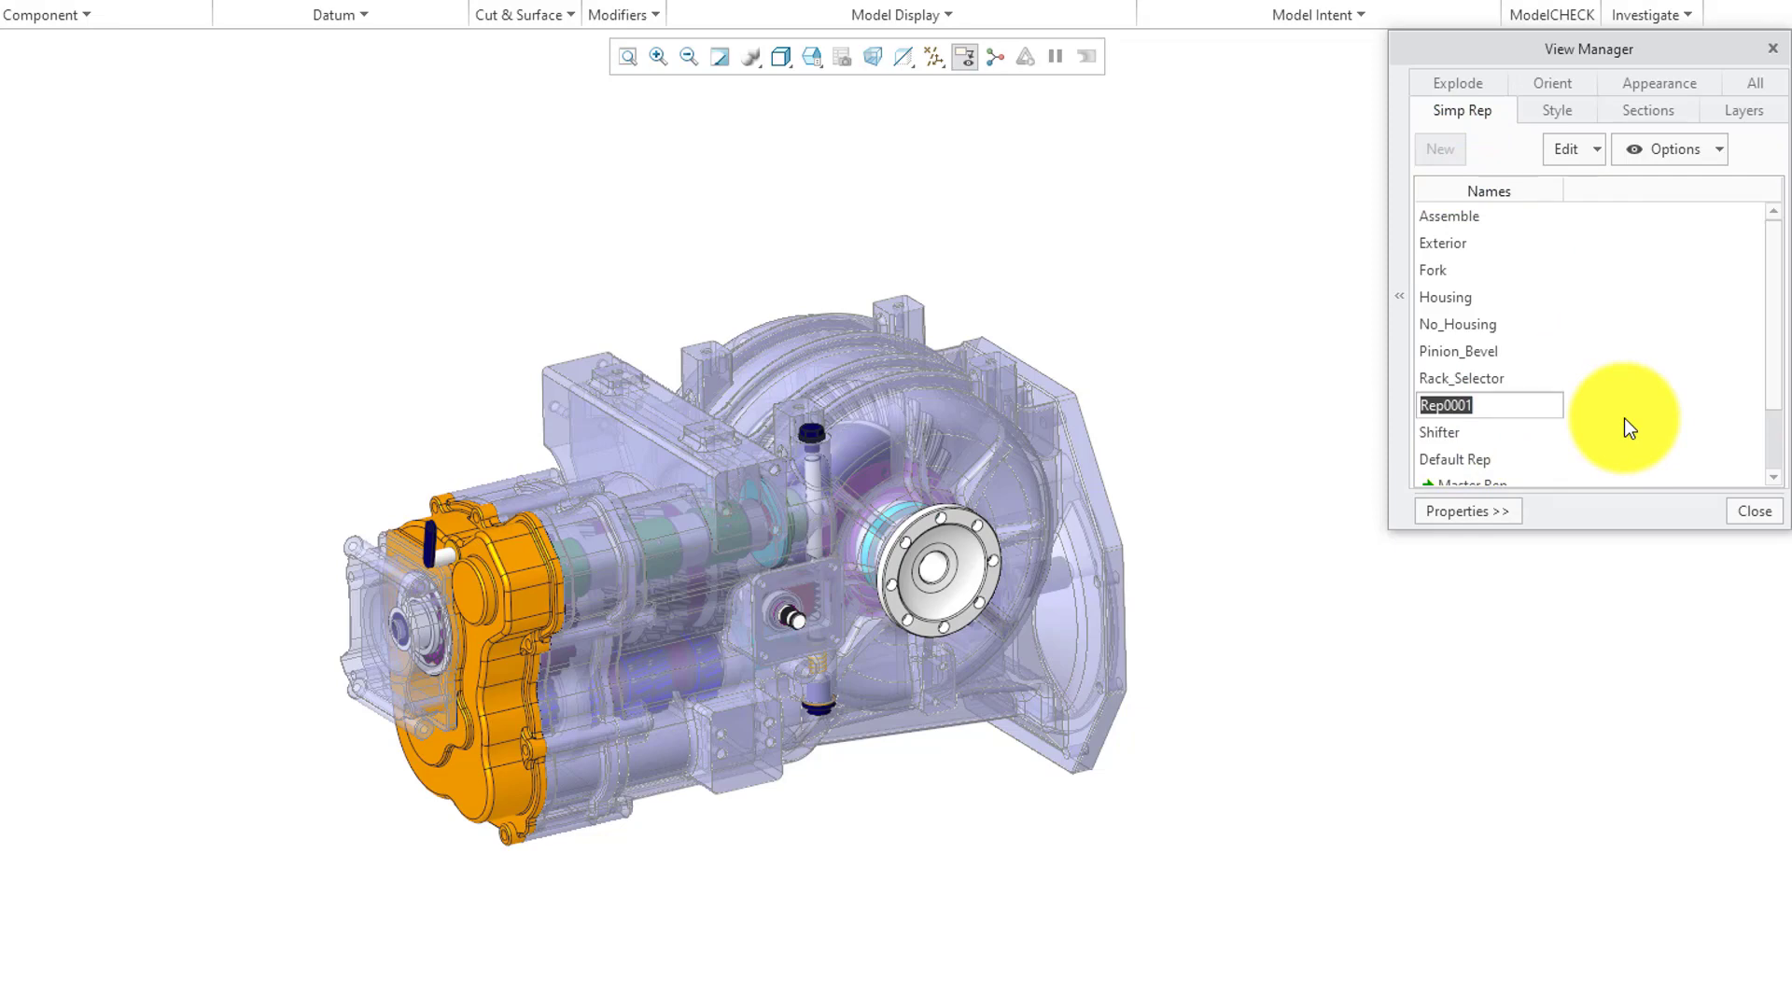
pyautogui.press('Return')
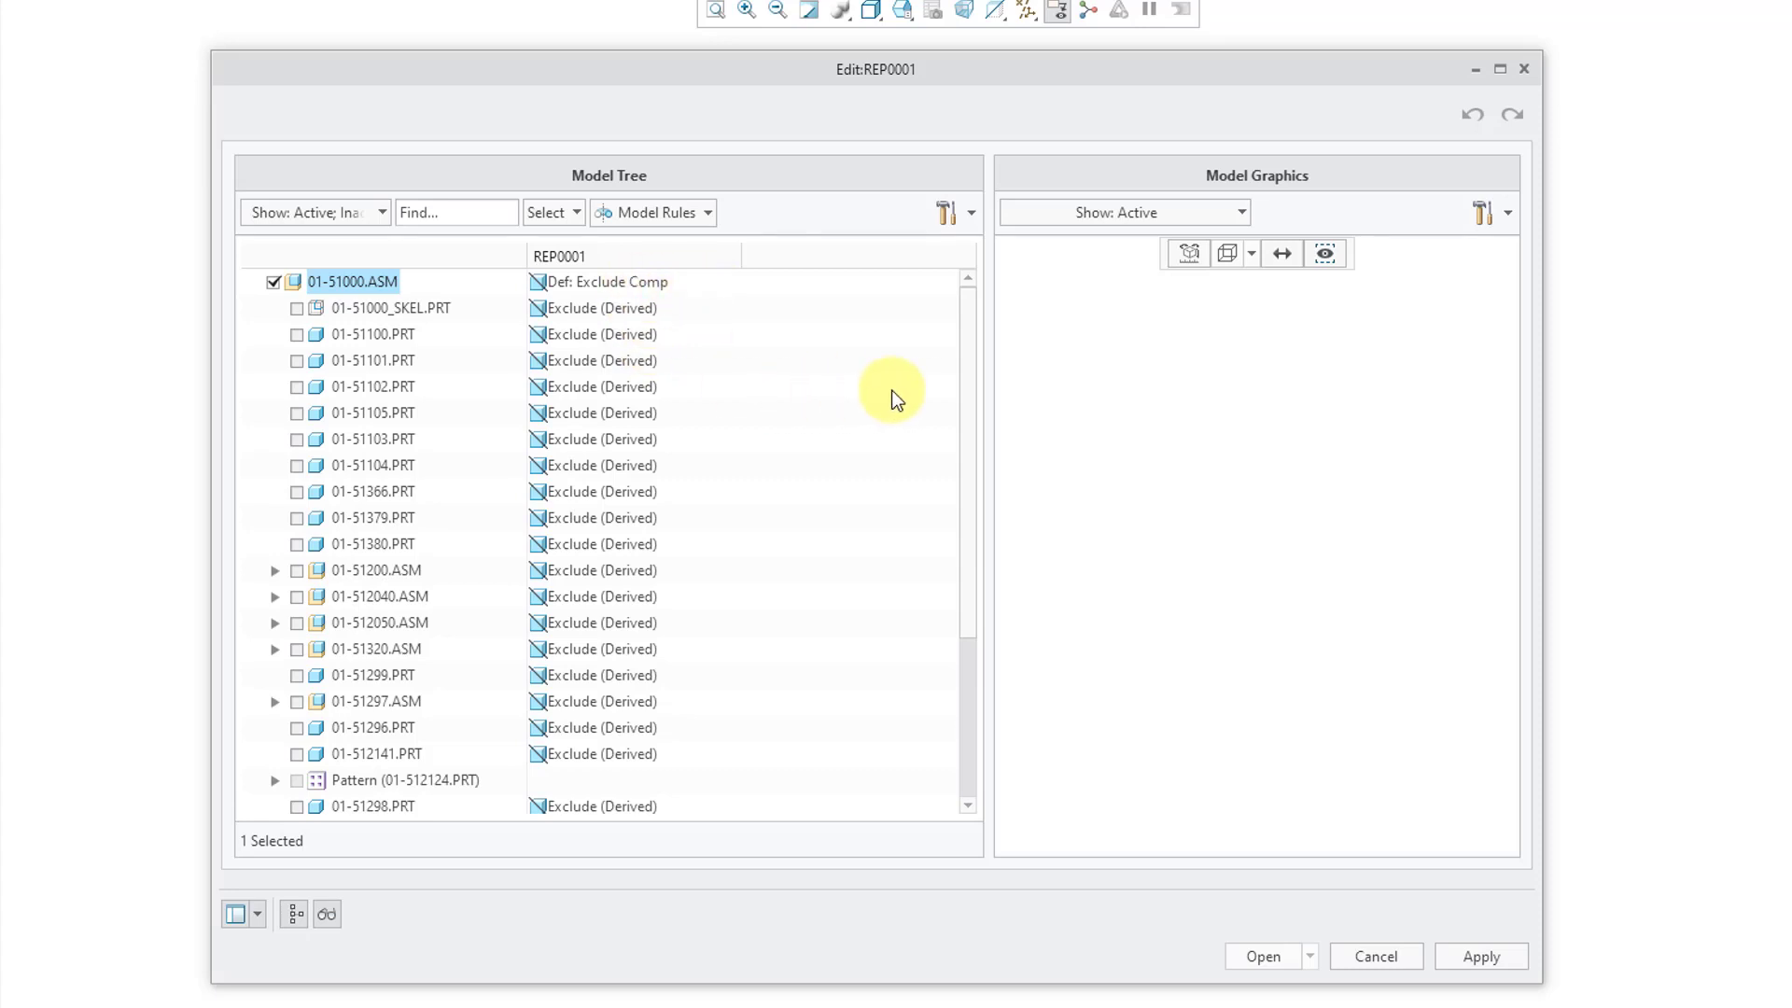
pyautogui.moveTo(957, 350); pyautogui.dragTo(950, 307)
pyautogui.click(657, 282)
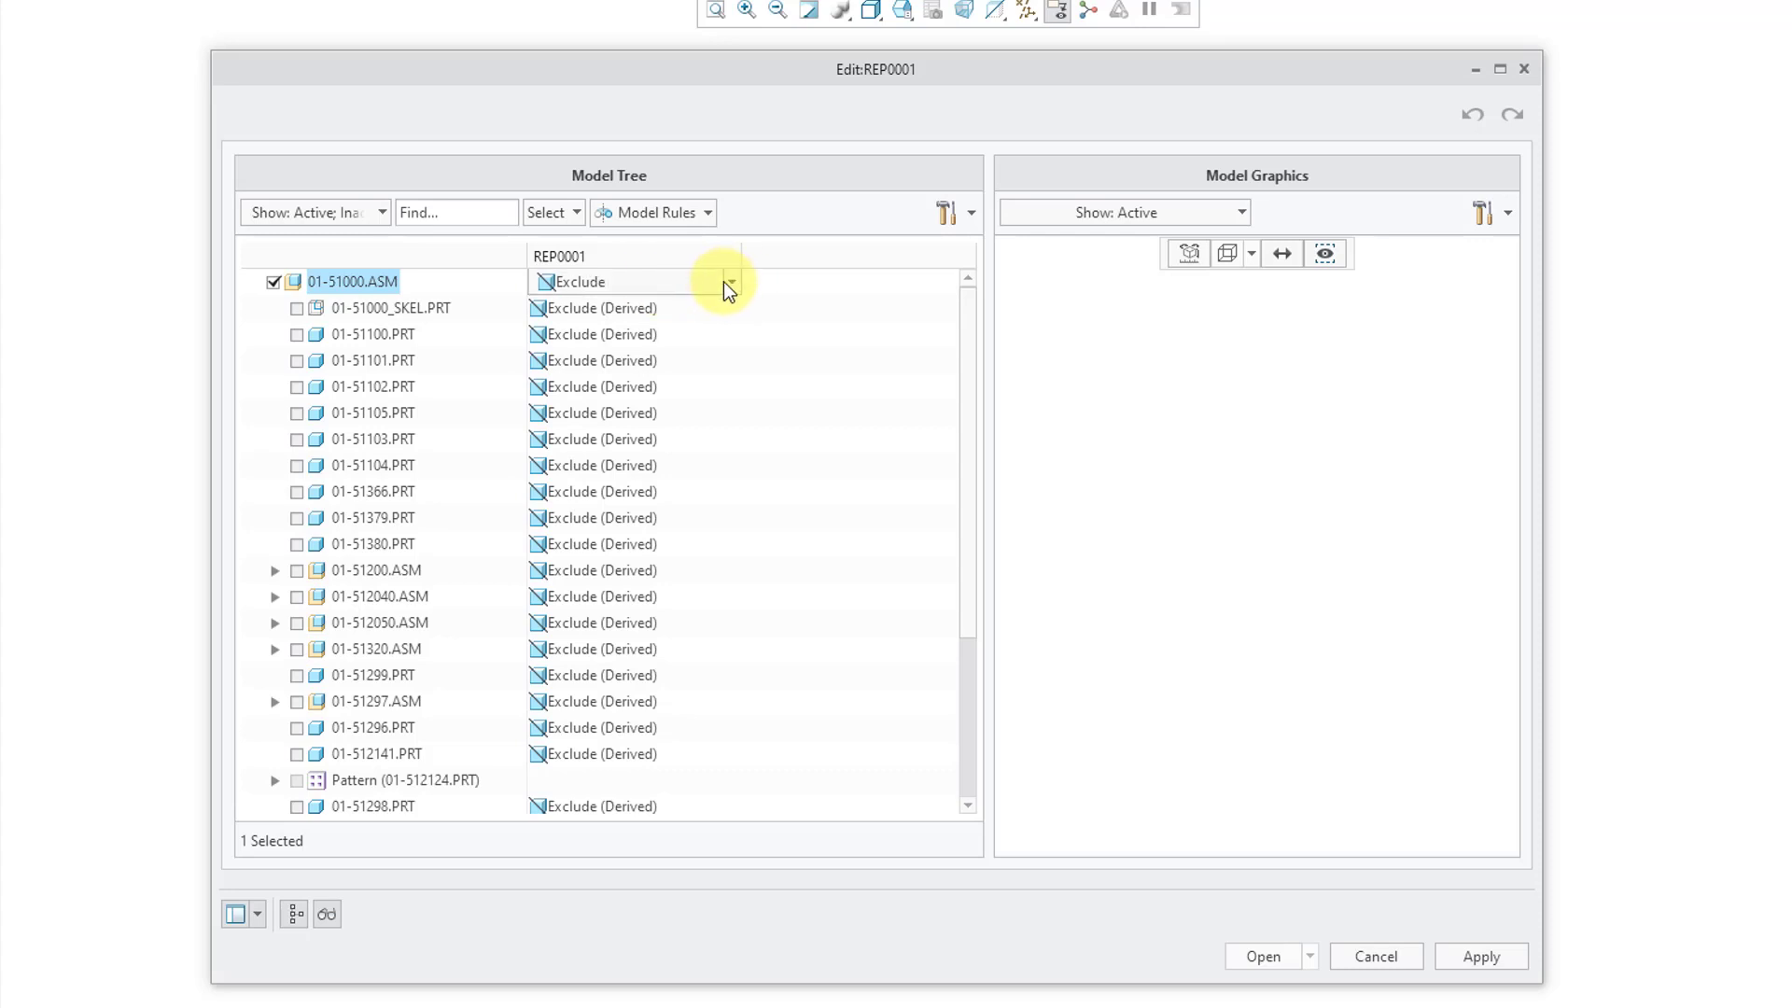
pyautogui.click(732, 283)
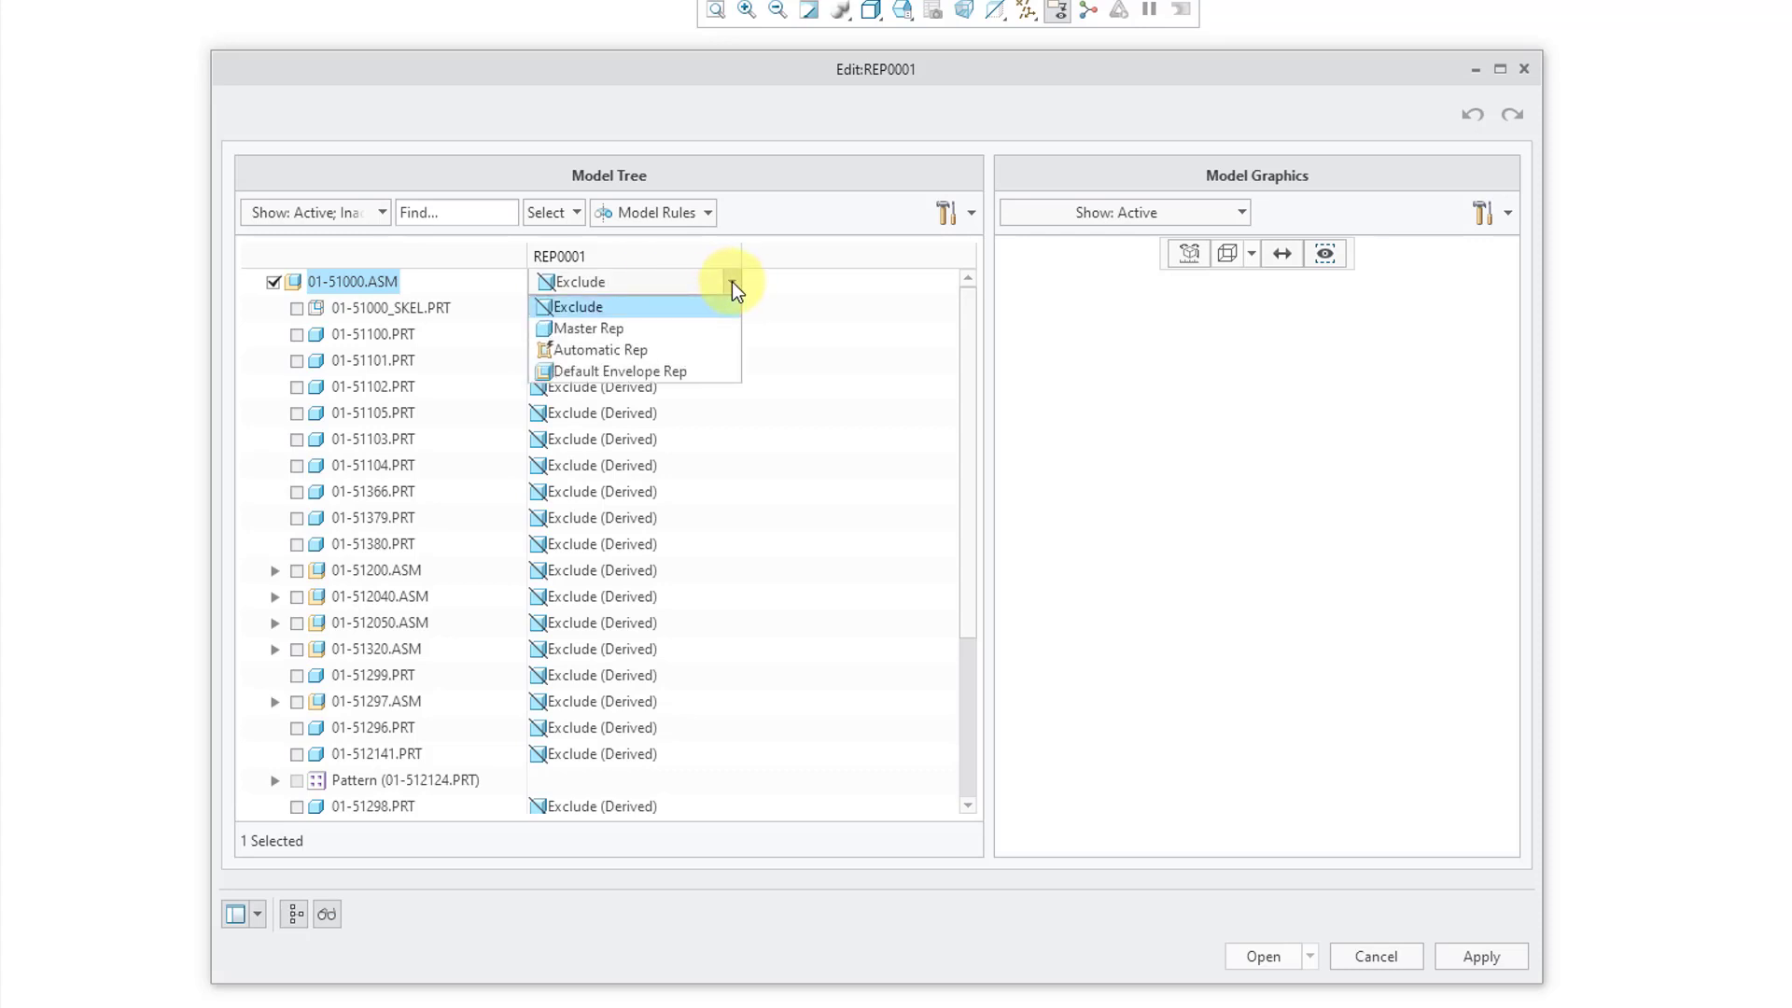
pyautogui.click(645, 350)
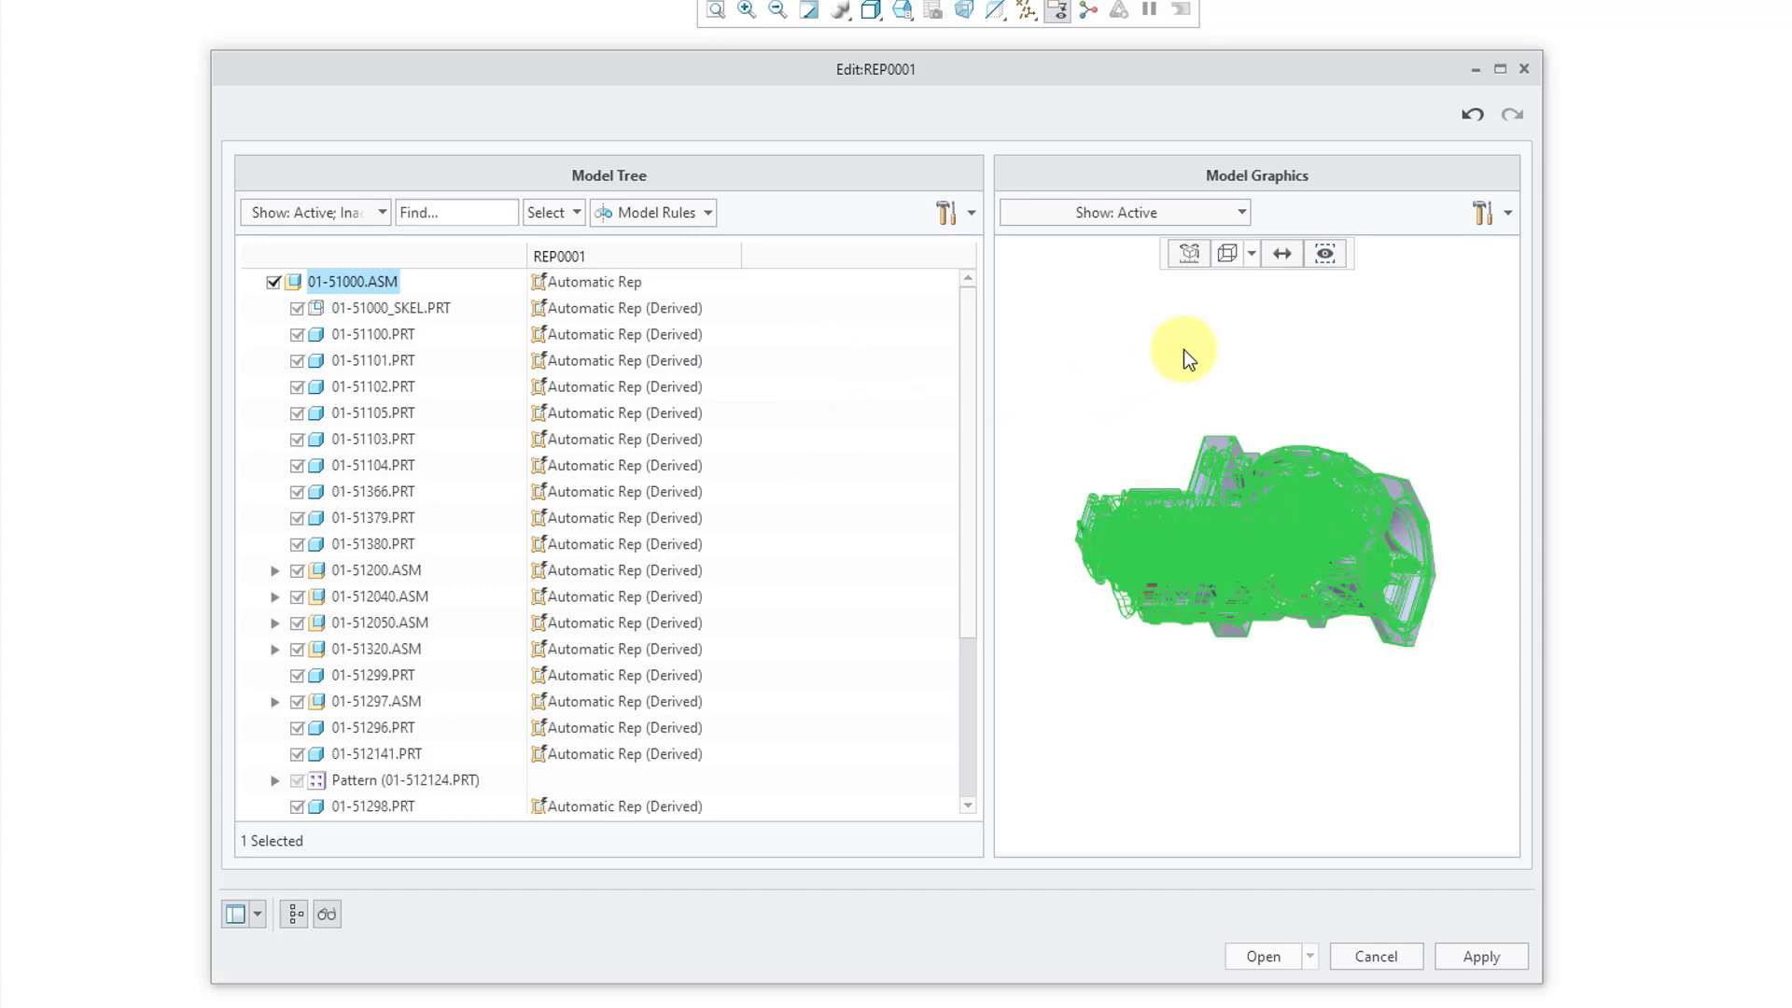
pyautogui.click(1079, 356)
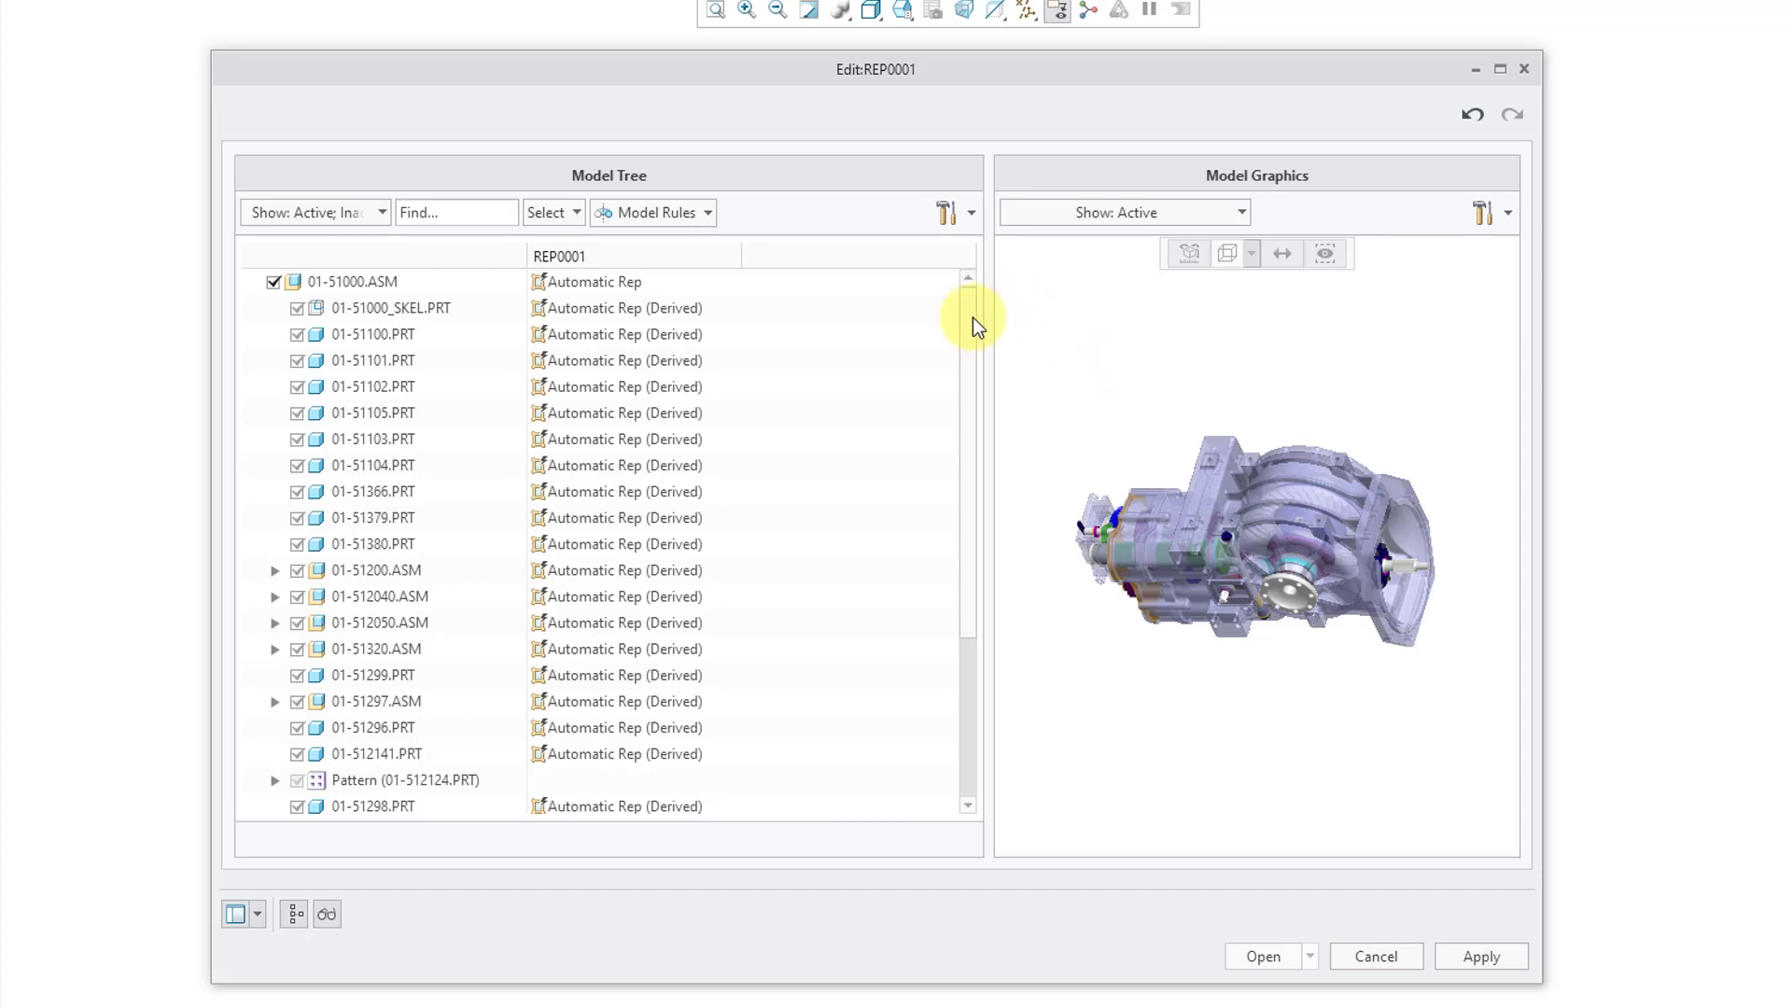
# Step: Exclude the housing parts 01-51100.PRT and 01-51104.PRT from the new representation
pyautogui.click(698, 336)
pyautogui.click(731, 334)
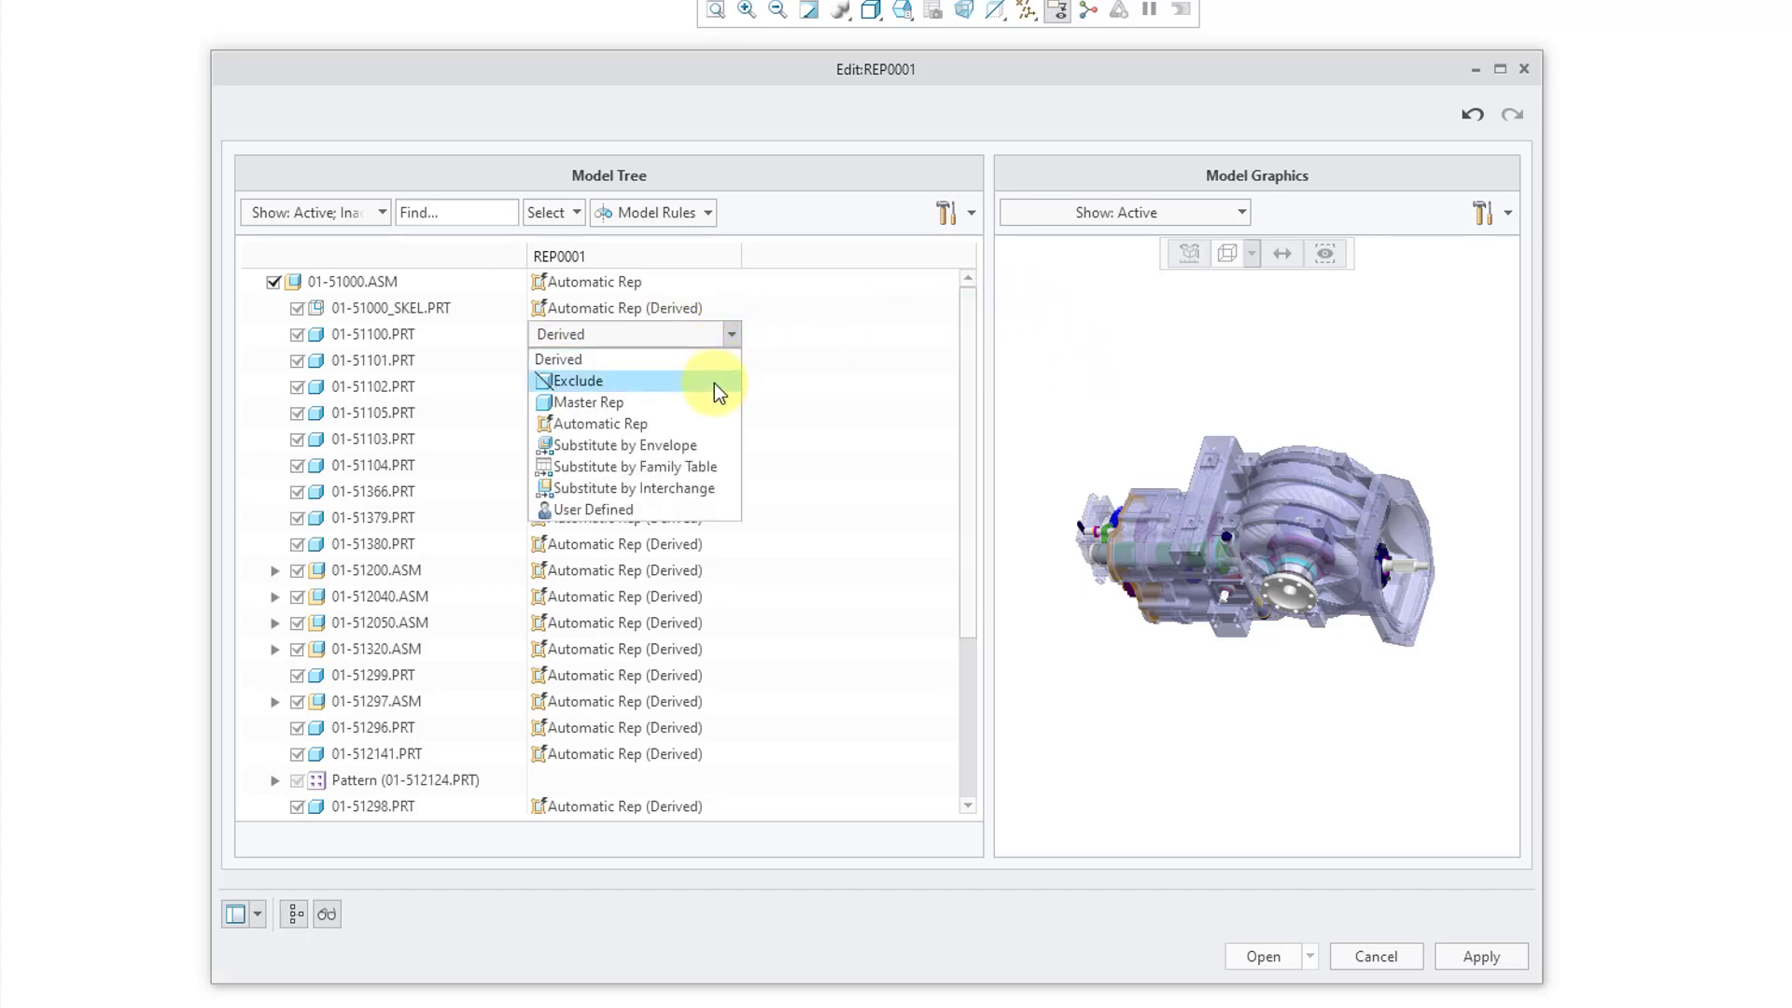
pyautogui.click(714, 382)
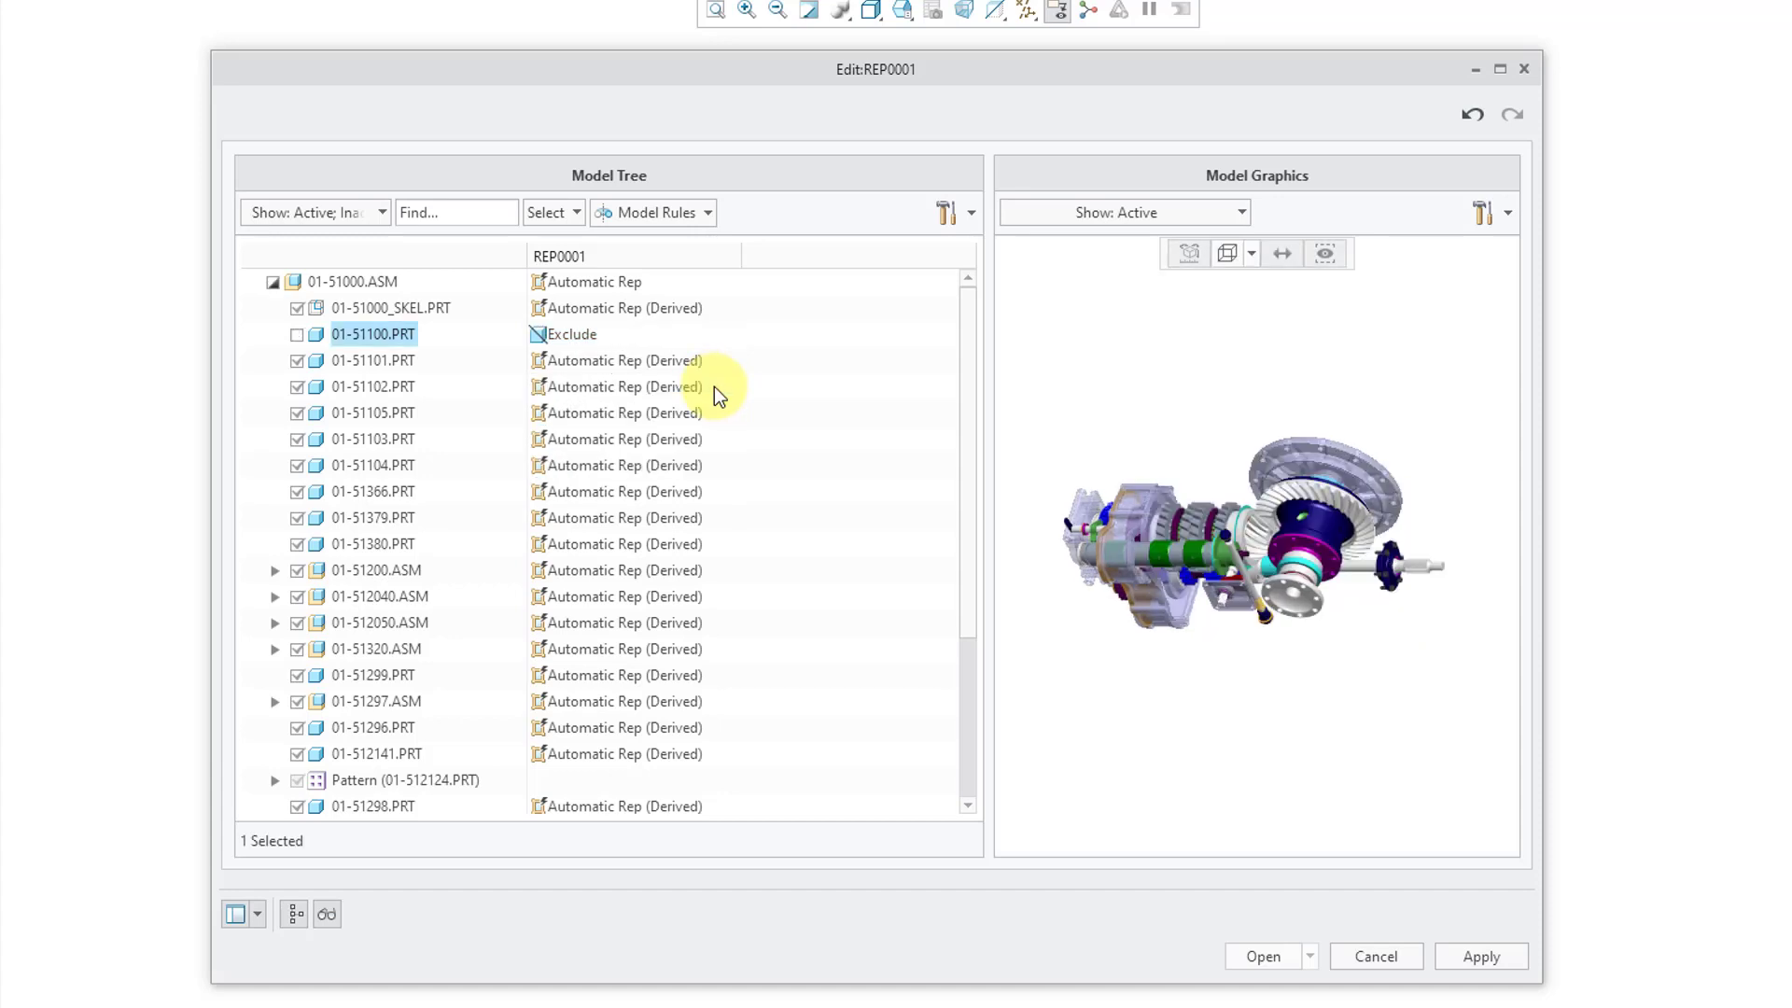
pyautogui.click(675, 463)
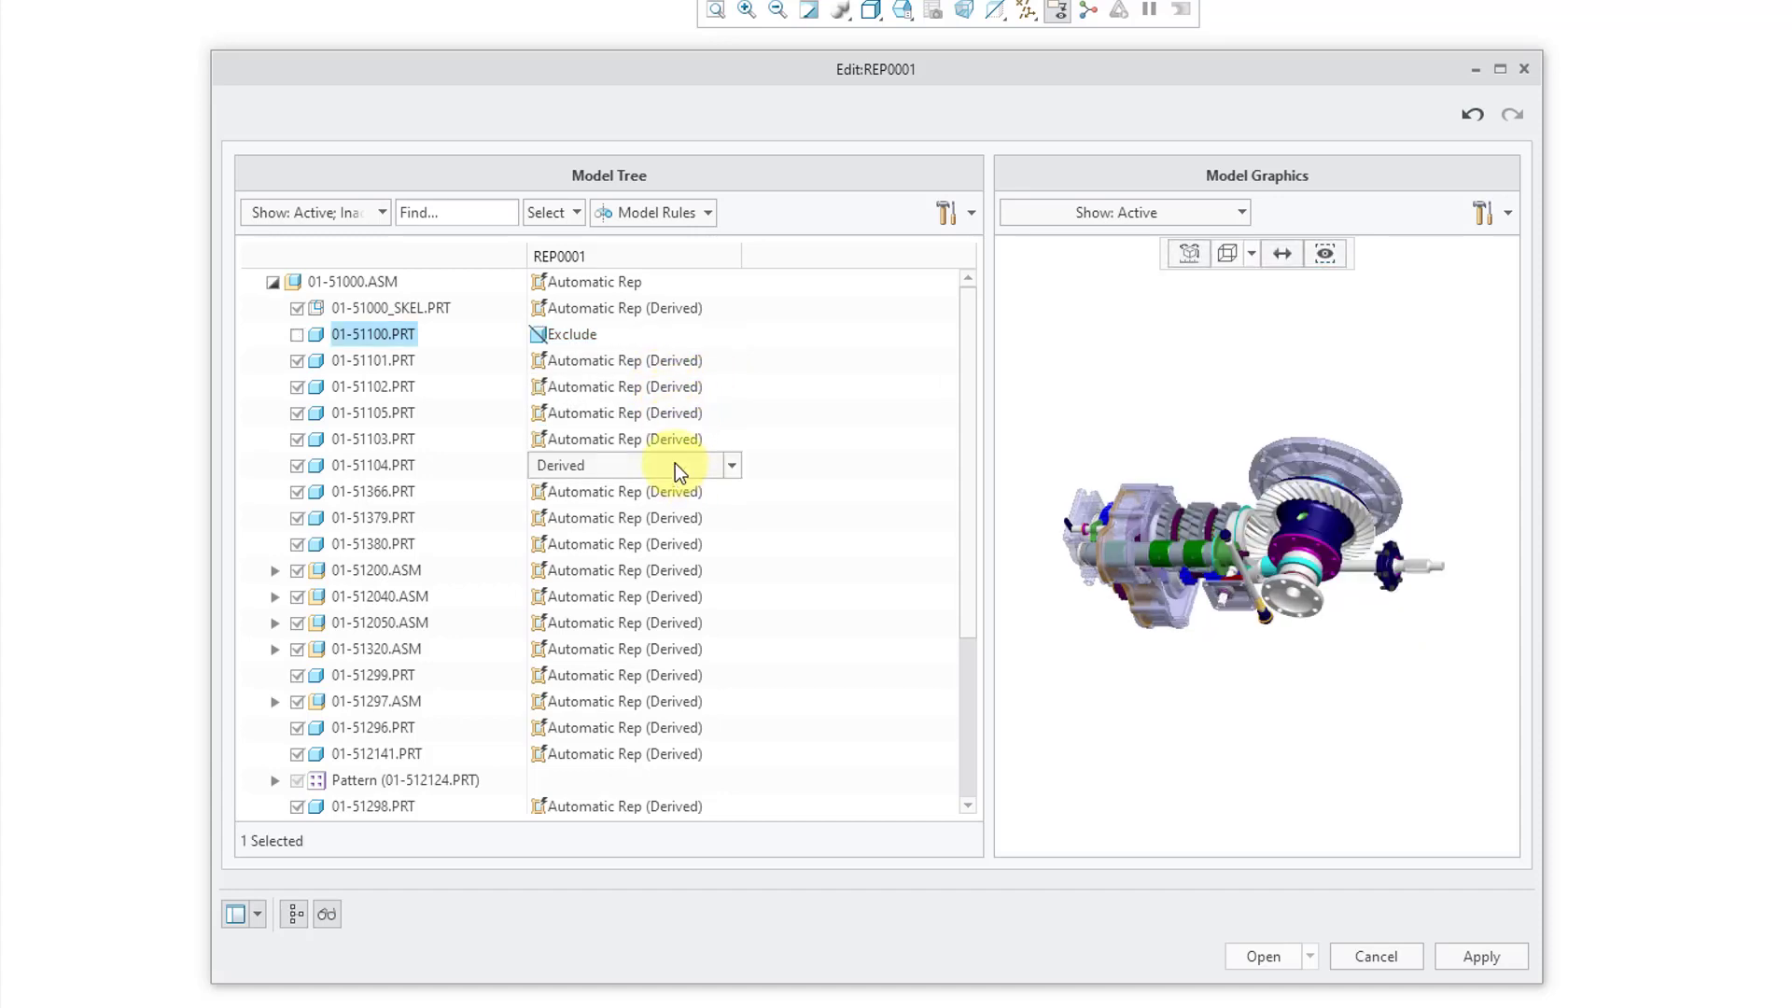
pyautogui.click(733, 466)
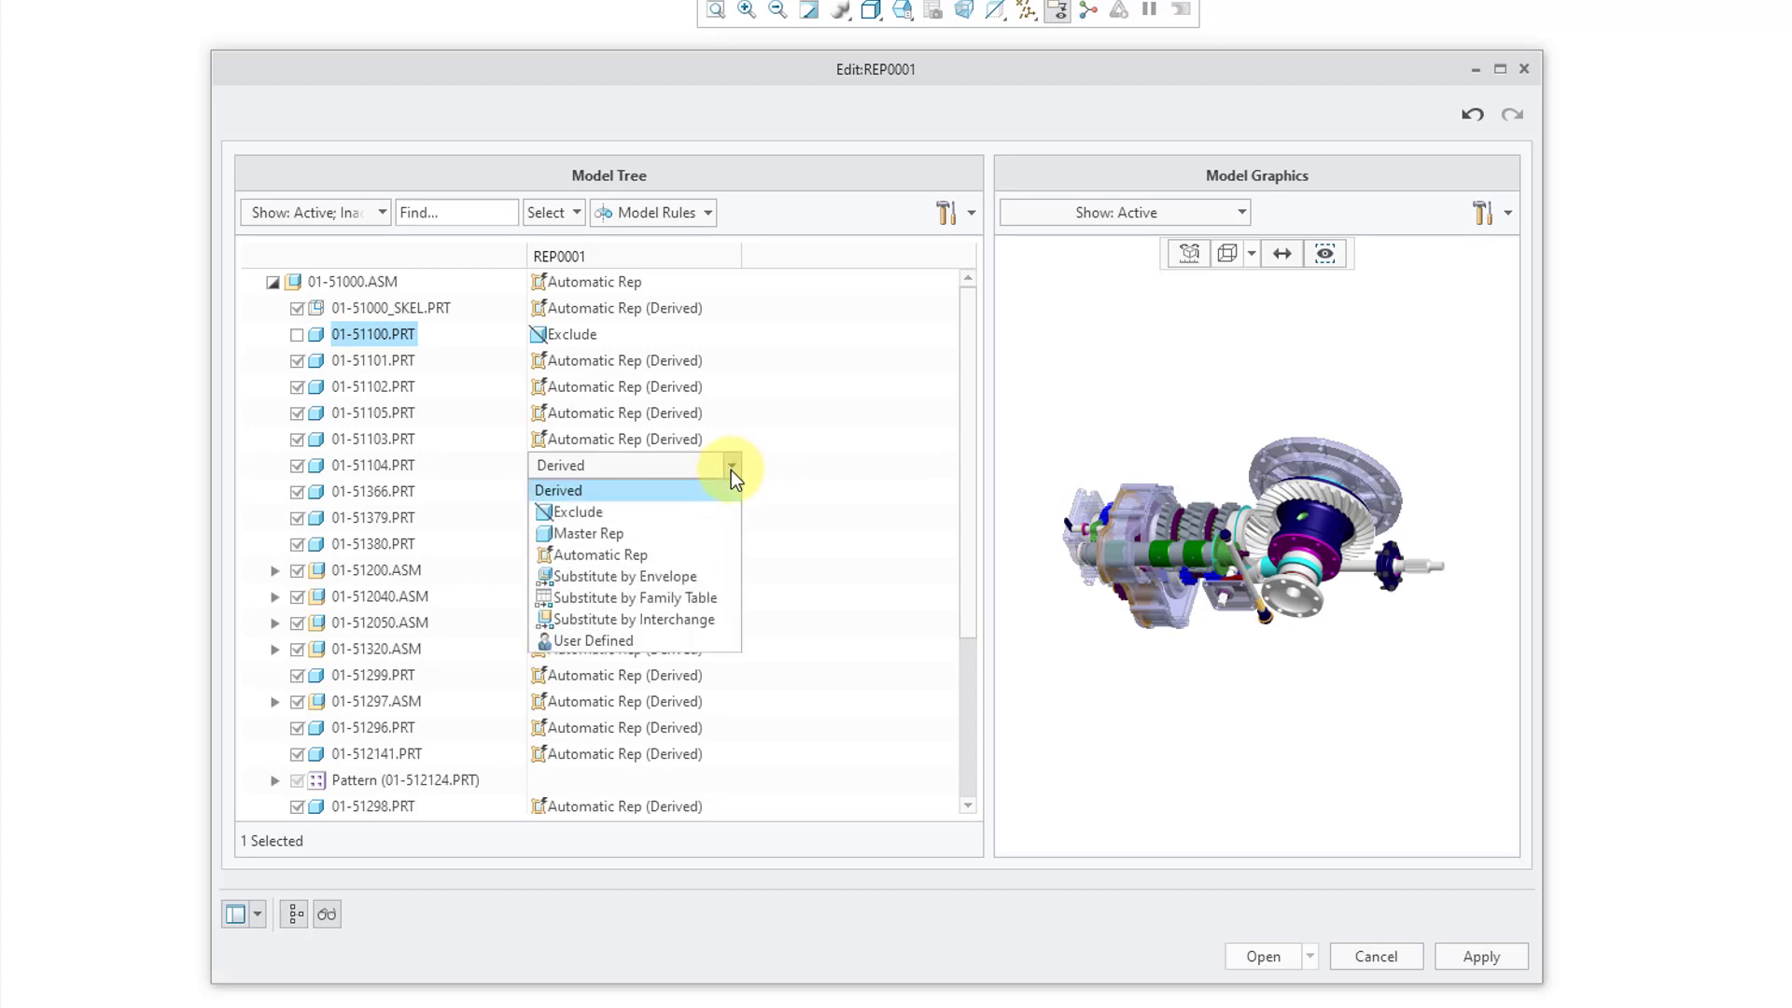
pyautogui.click(676, 517)
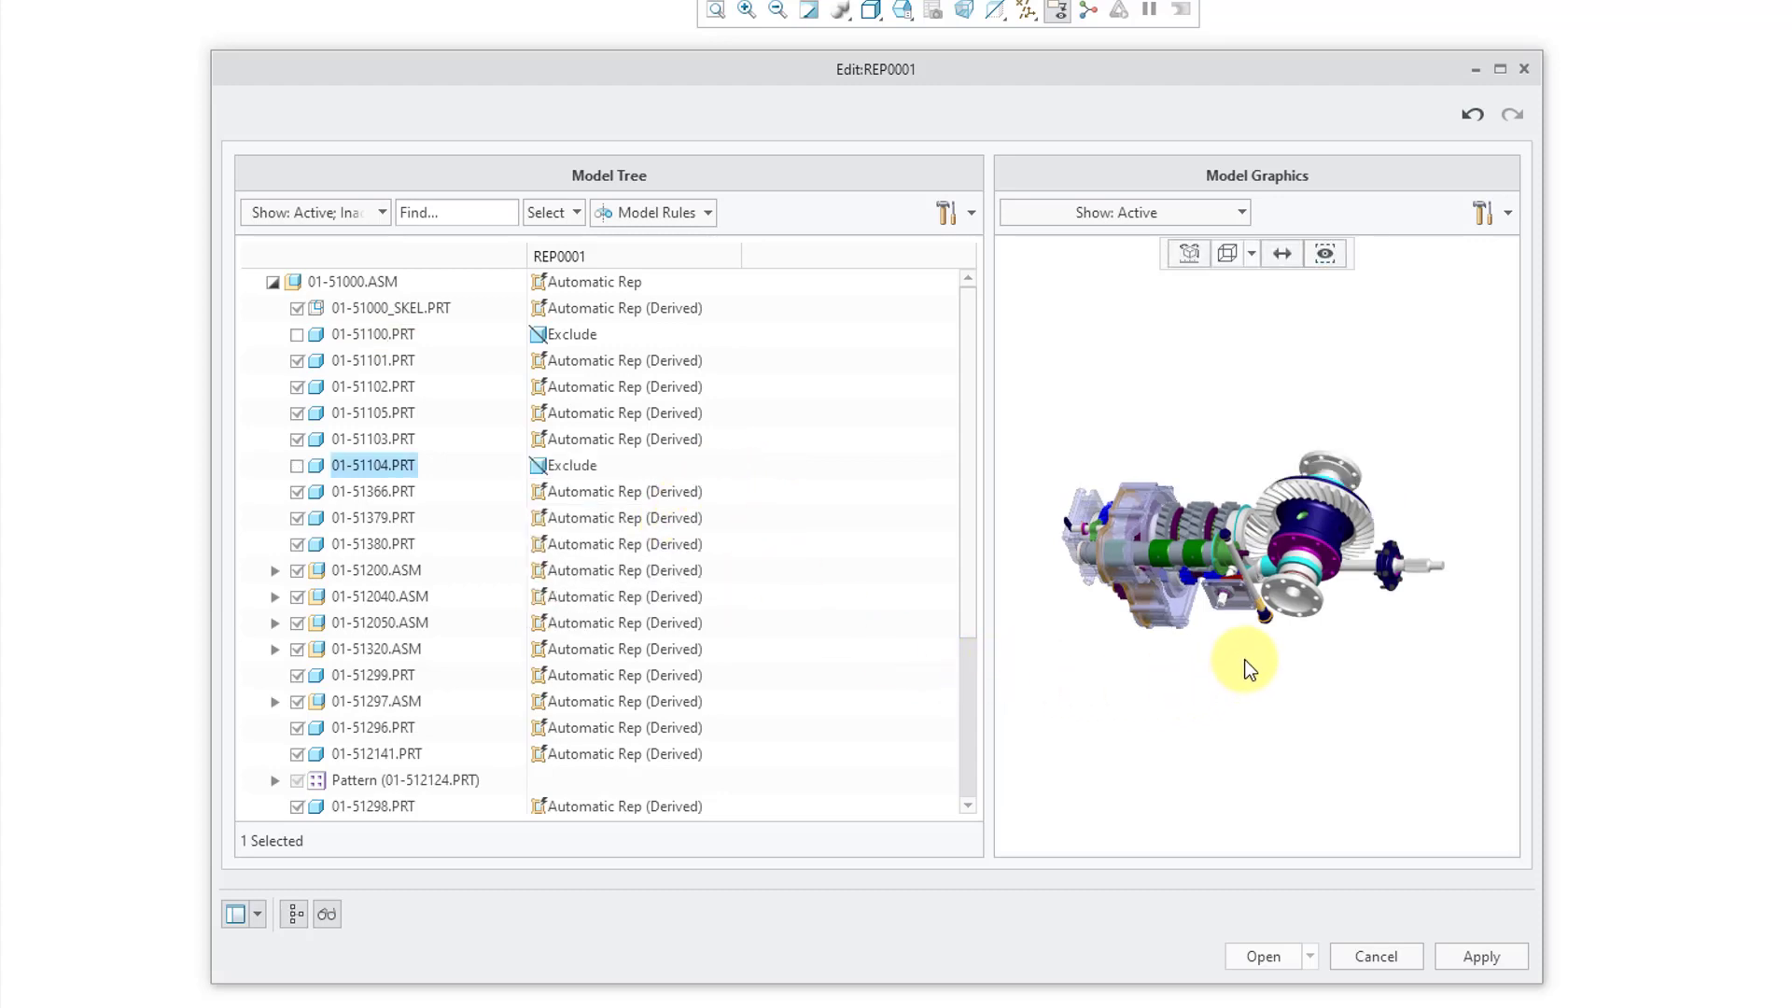
# Step: Pick the housing section 01-51101.PRT in the model preview and exclude it from the representation
pyautogui.scroll(3, 1223, 635)
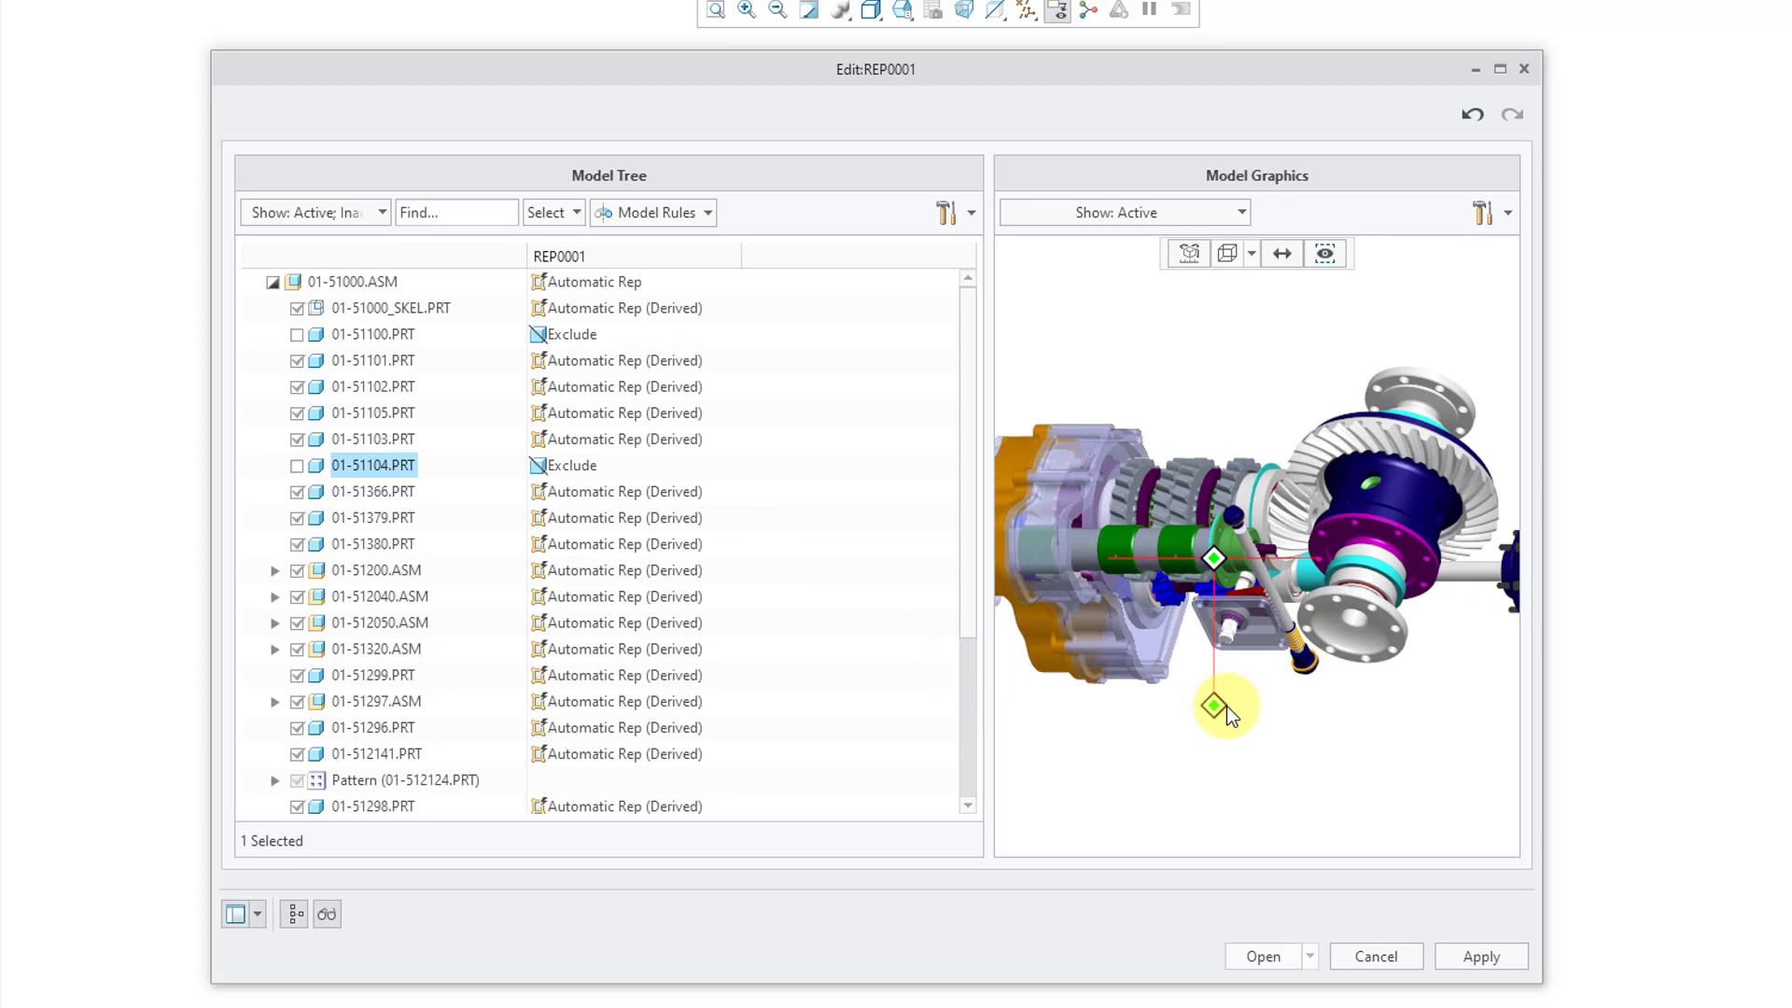
pyautogui.scroll(2, 1226, 706)
pyautogui.moveTo(1267, 650); pyautogui.dragTo(1337, 637, button='middle')
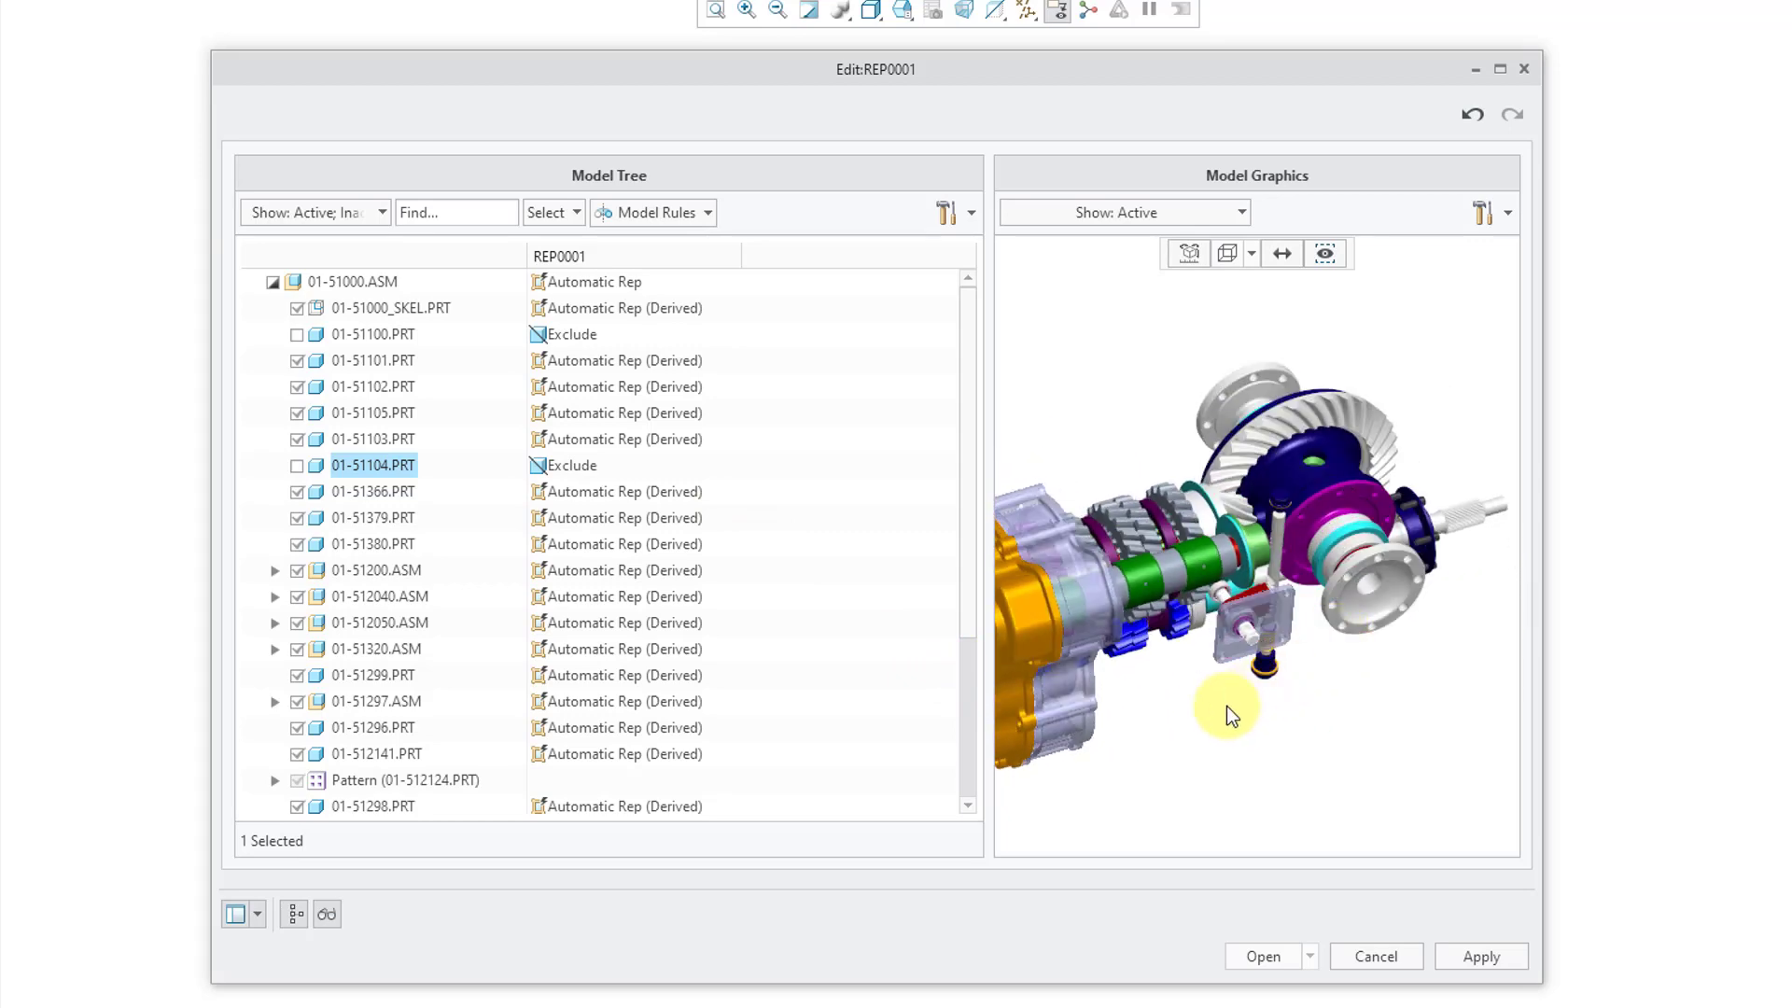
pyautogui.moveTo(1227, 705); pyautogui.dragTo(1347, 633, button='middle')
pyautogui.click(1192, 618)
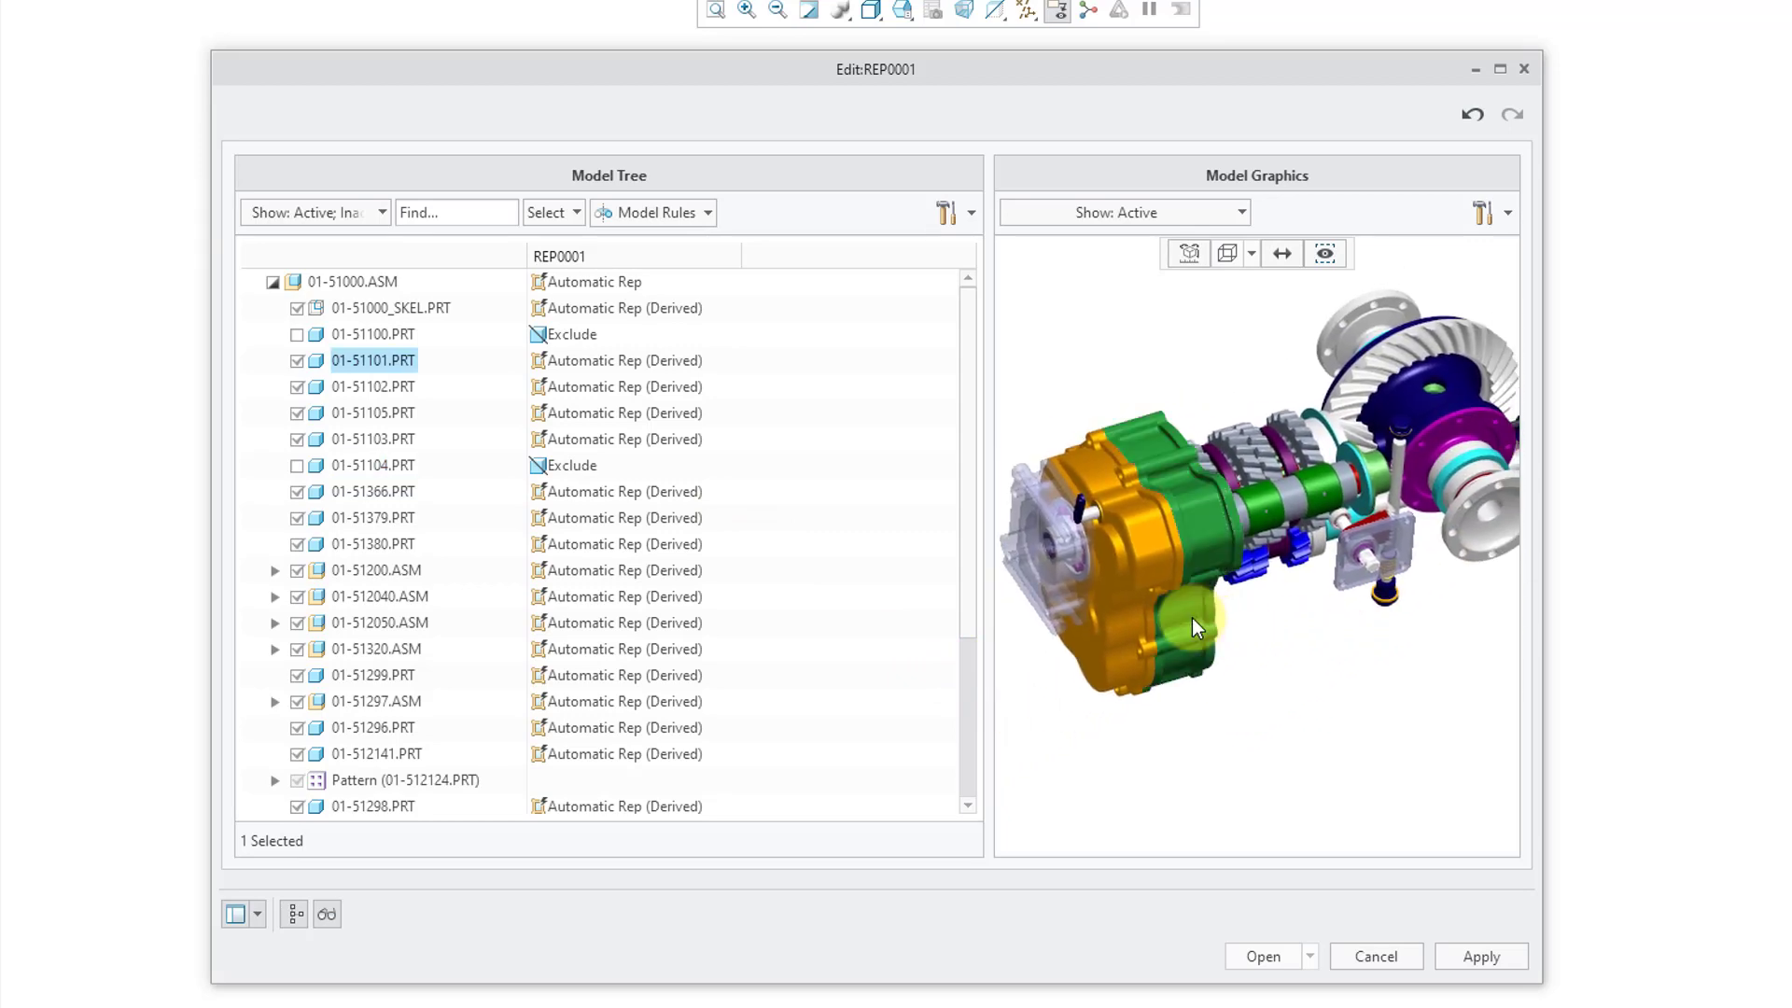
pyautogui.click(617, 362)
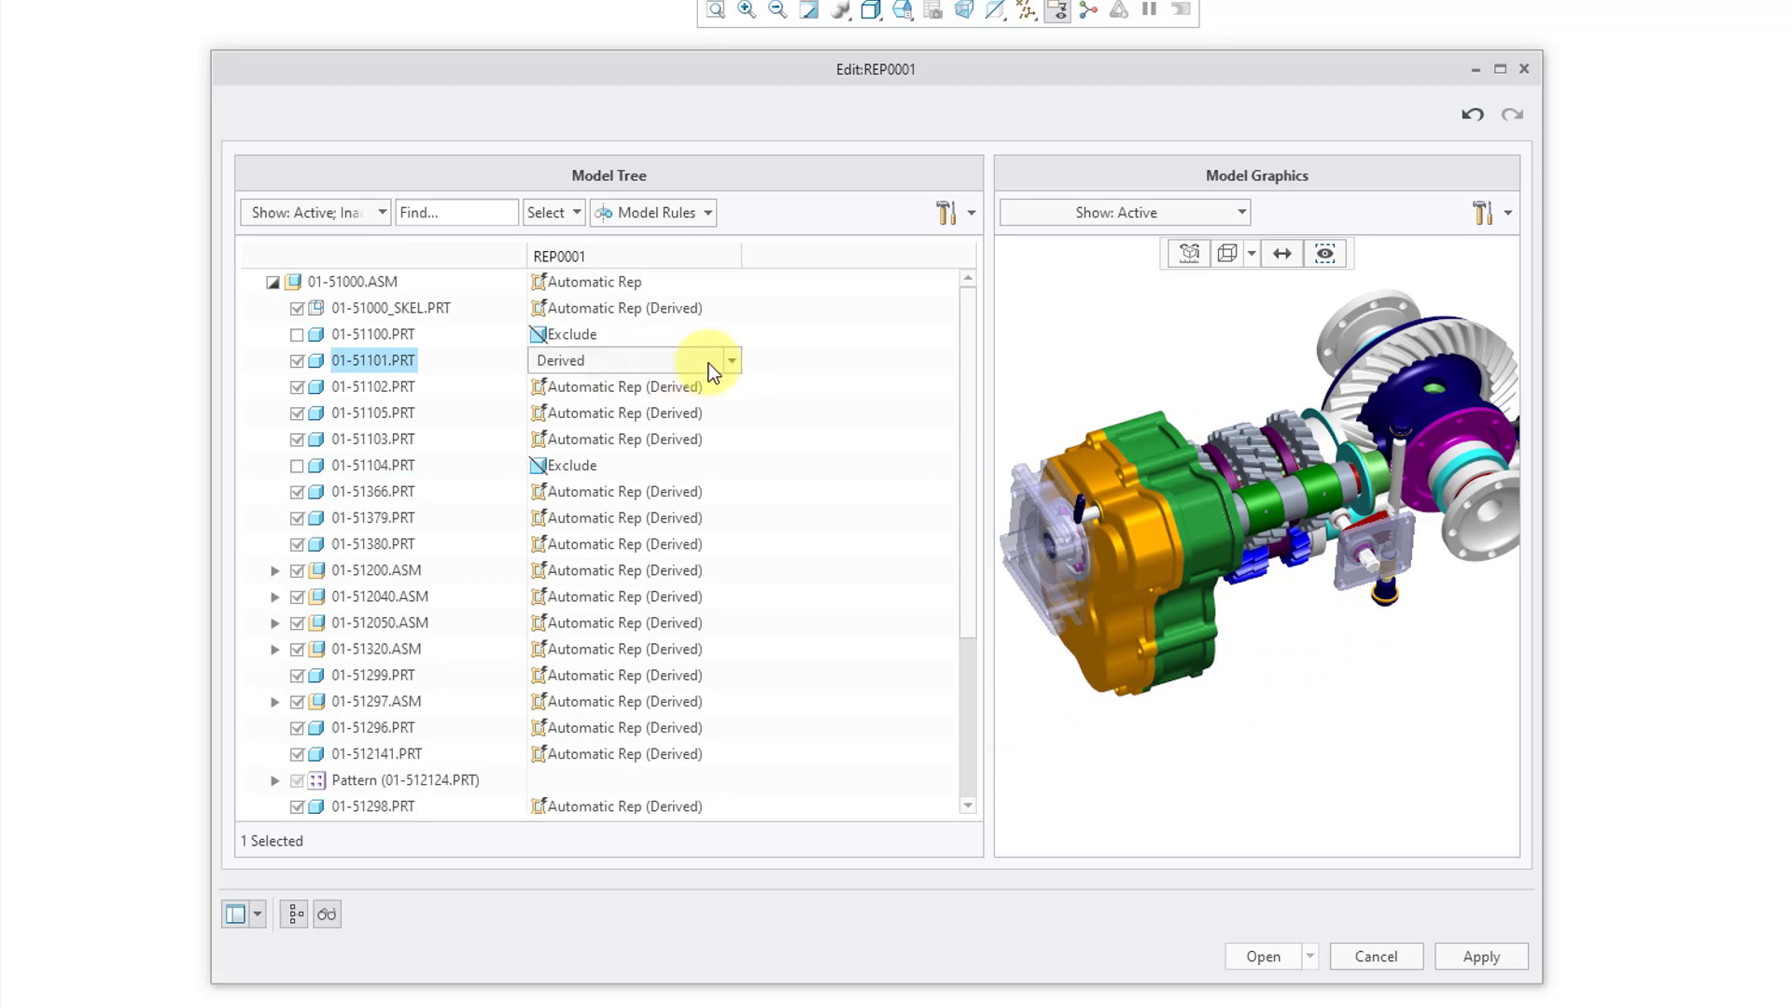
pyautogui.click(733, 361)
pyautogui.click(698, 402)
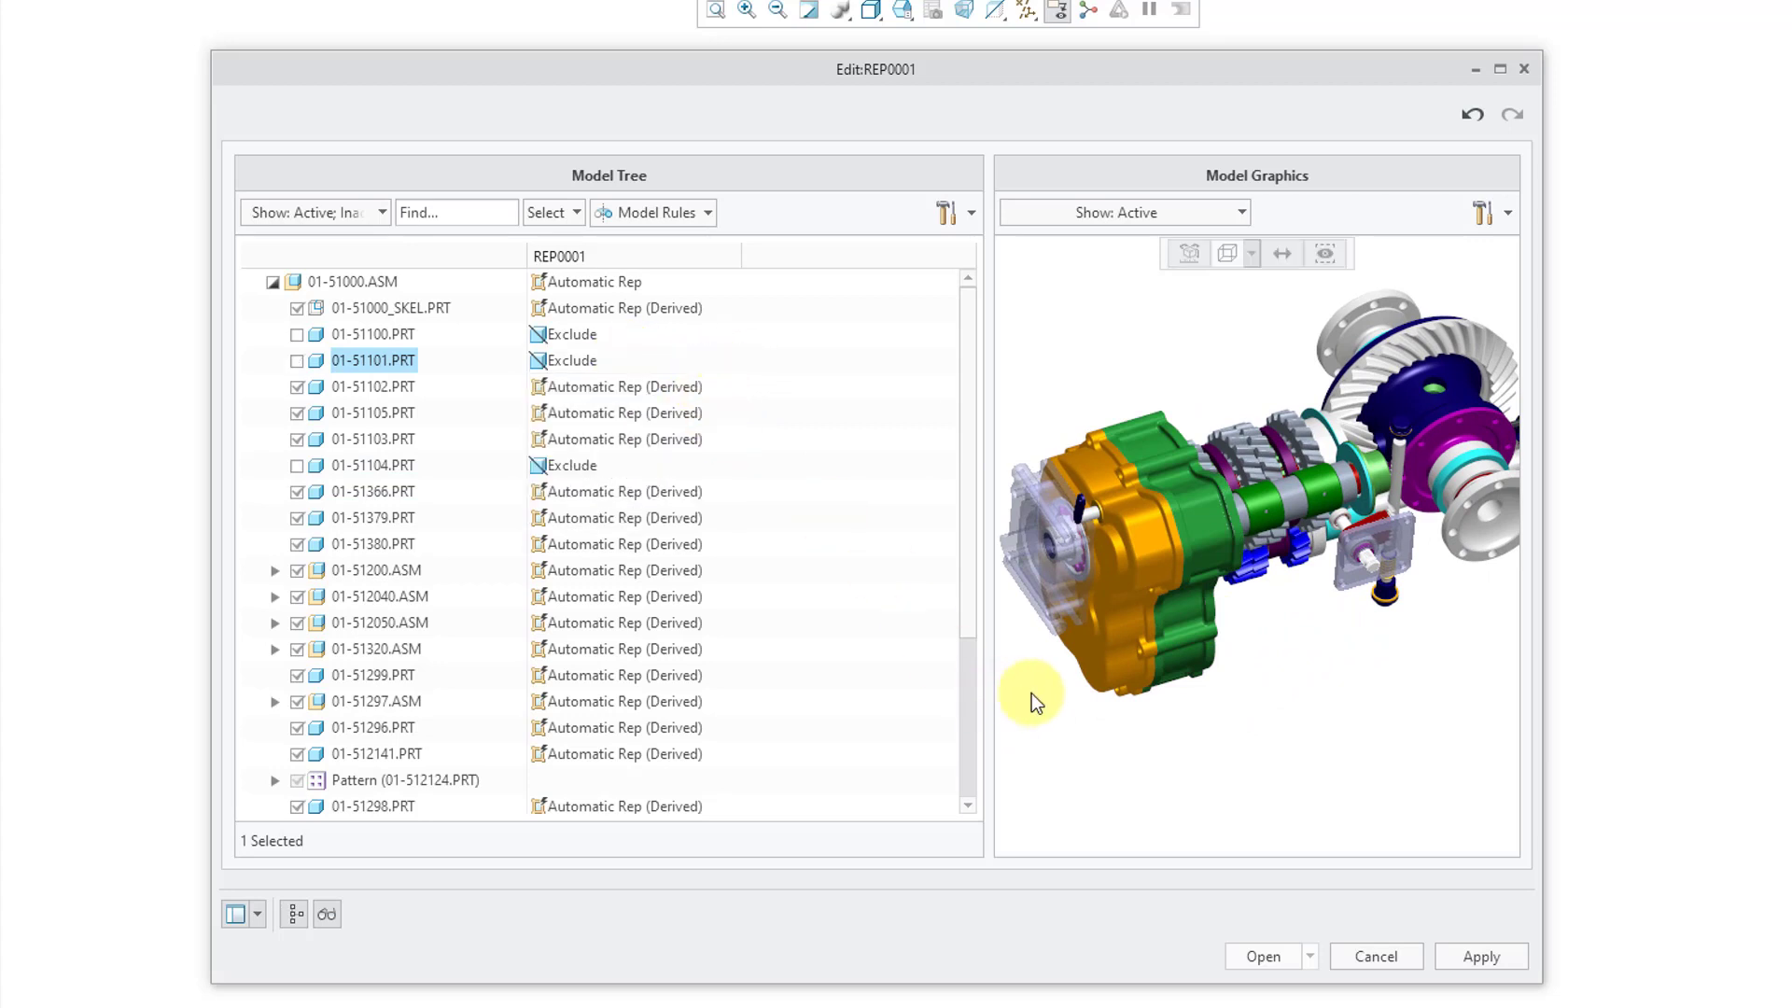
# Step: Pick the orange cover 01-51102.PRT in the model preview and set it to Exclude
pyautogui.click(1133, 651)
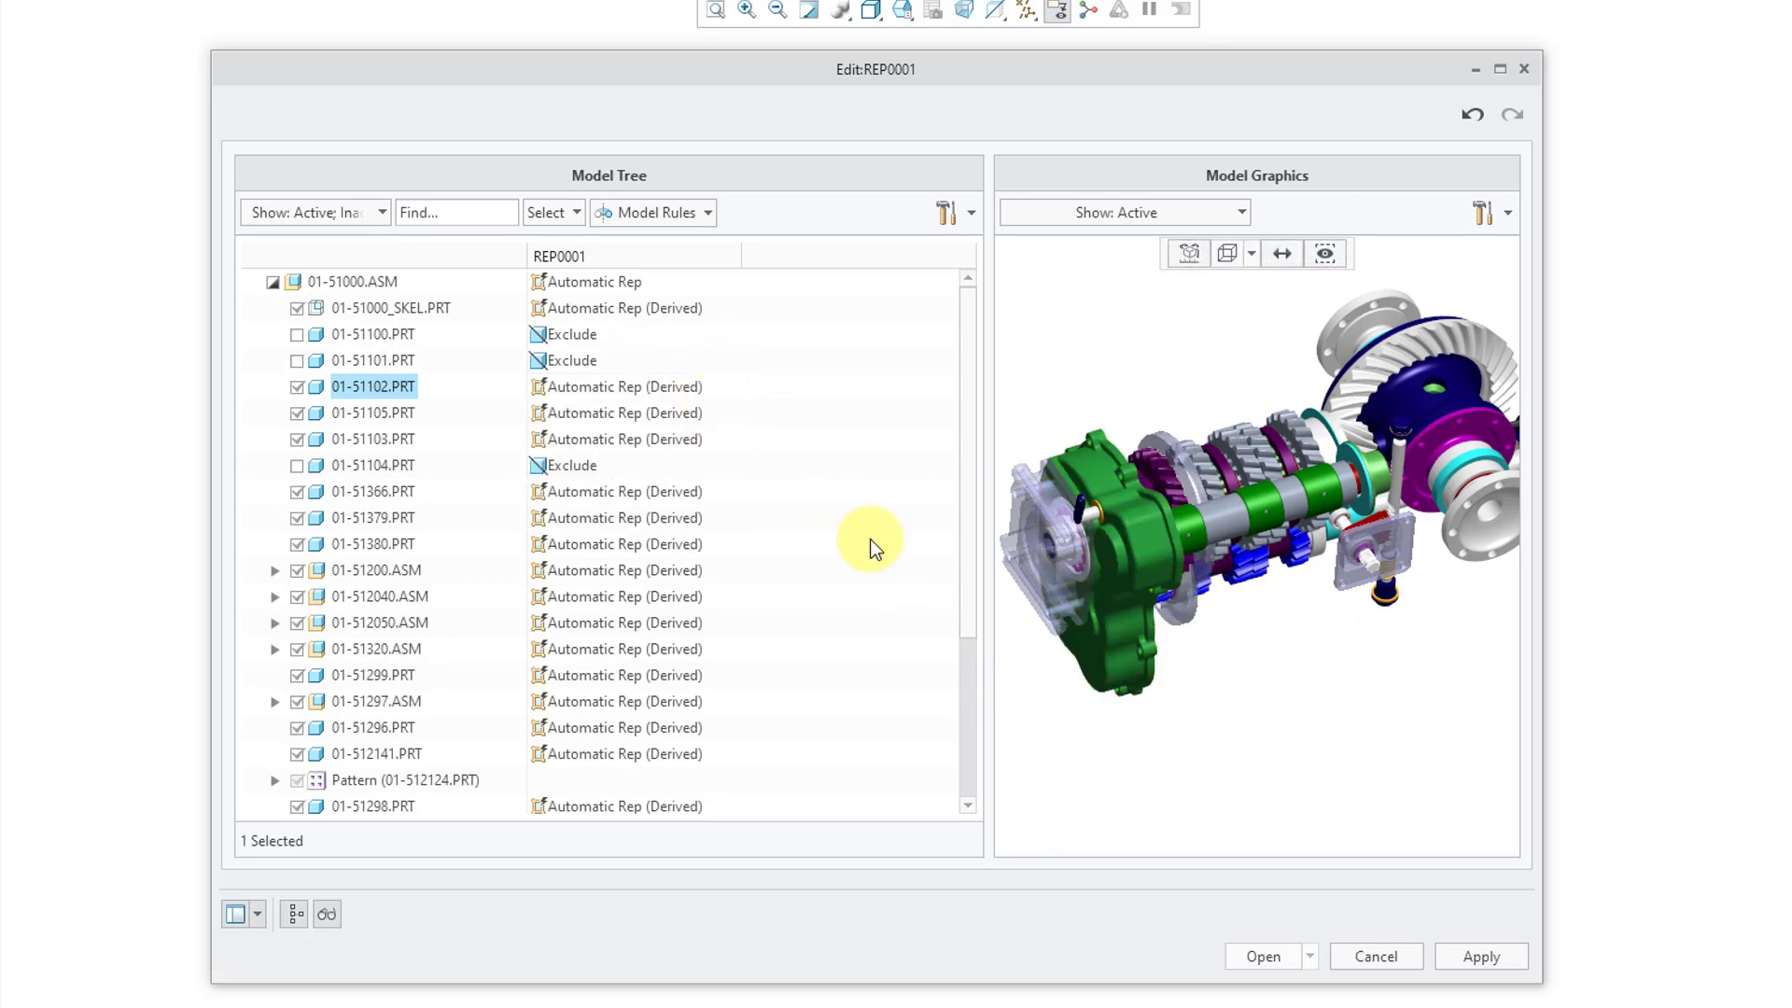
pyautogui.click(612, 387)
pyautogui.click(733, 389)
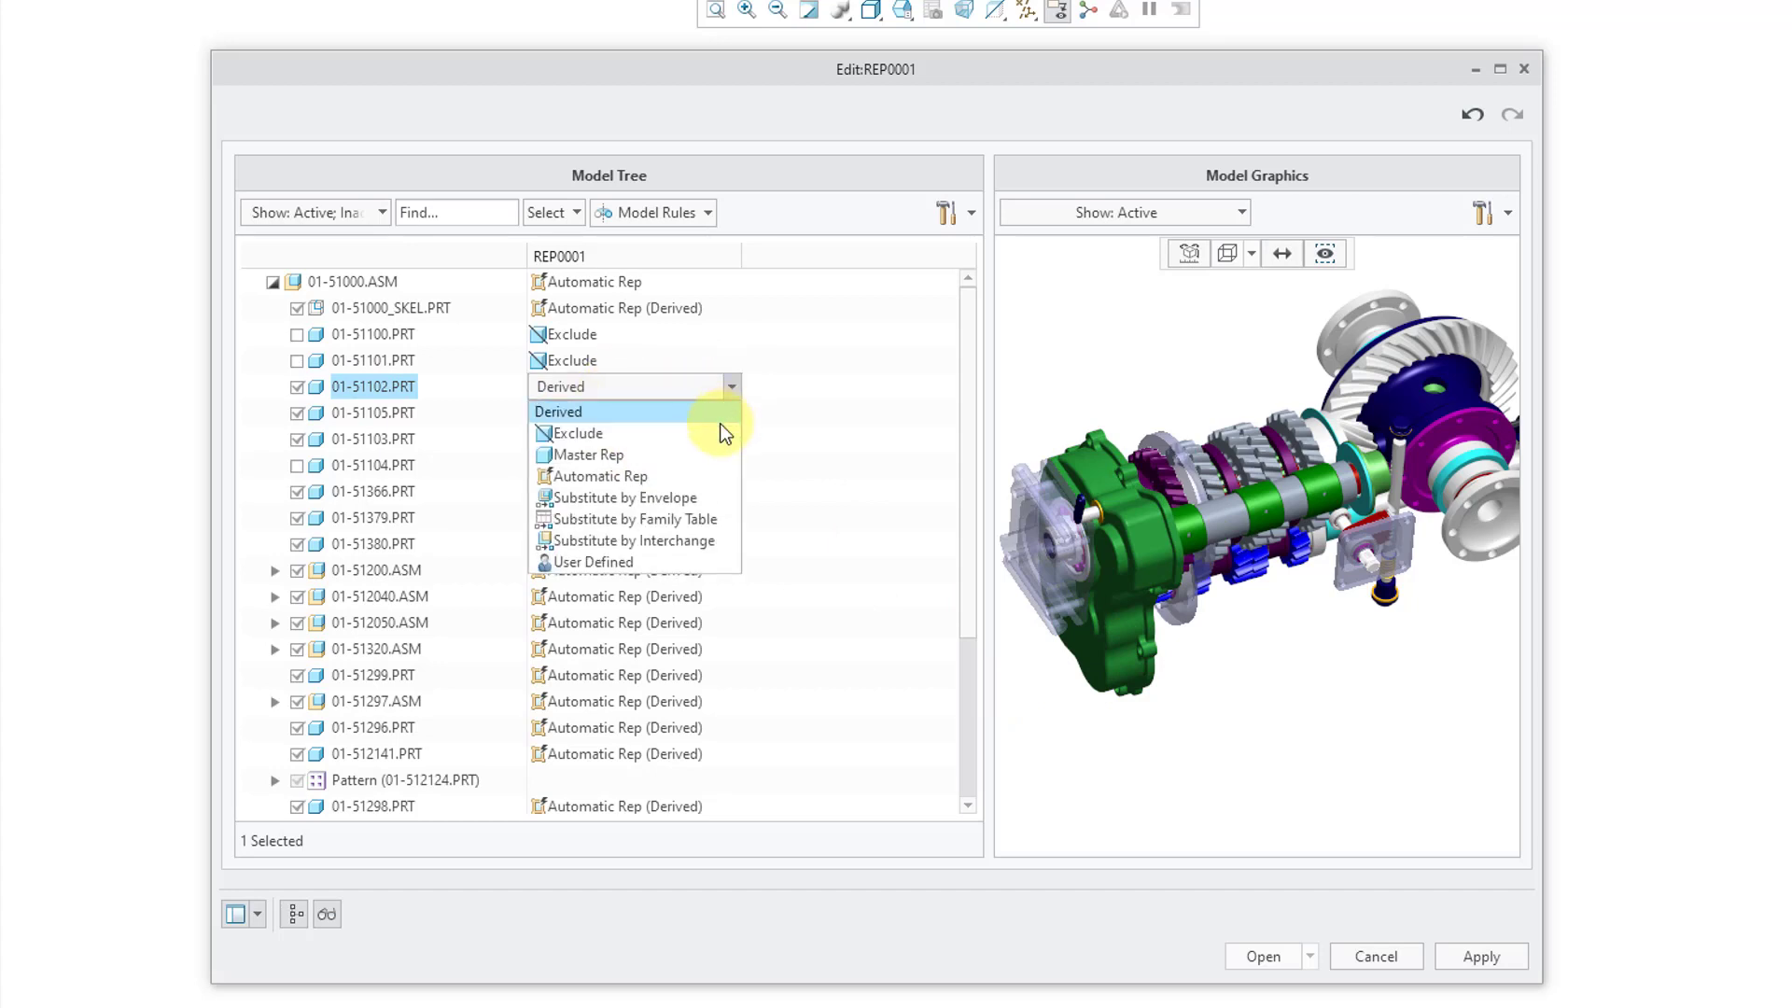
pyautogui.click(714, 430)
# Step: Exclude the subassemblies 01-51297.ASM and 01-513070.ASM from the representation
pyautogui.moveTo(961, 531); pyautogui.dragTo(948, 618)
pyautogui.click(591, 588)
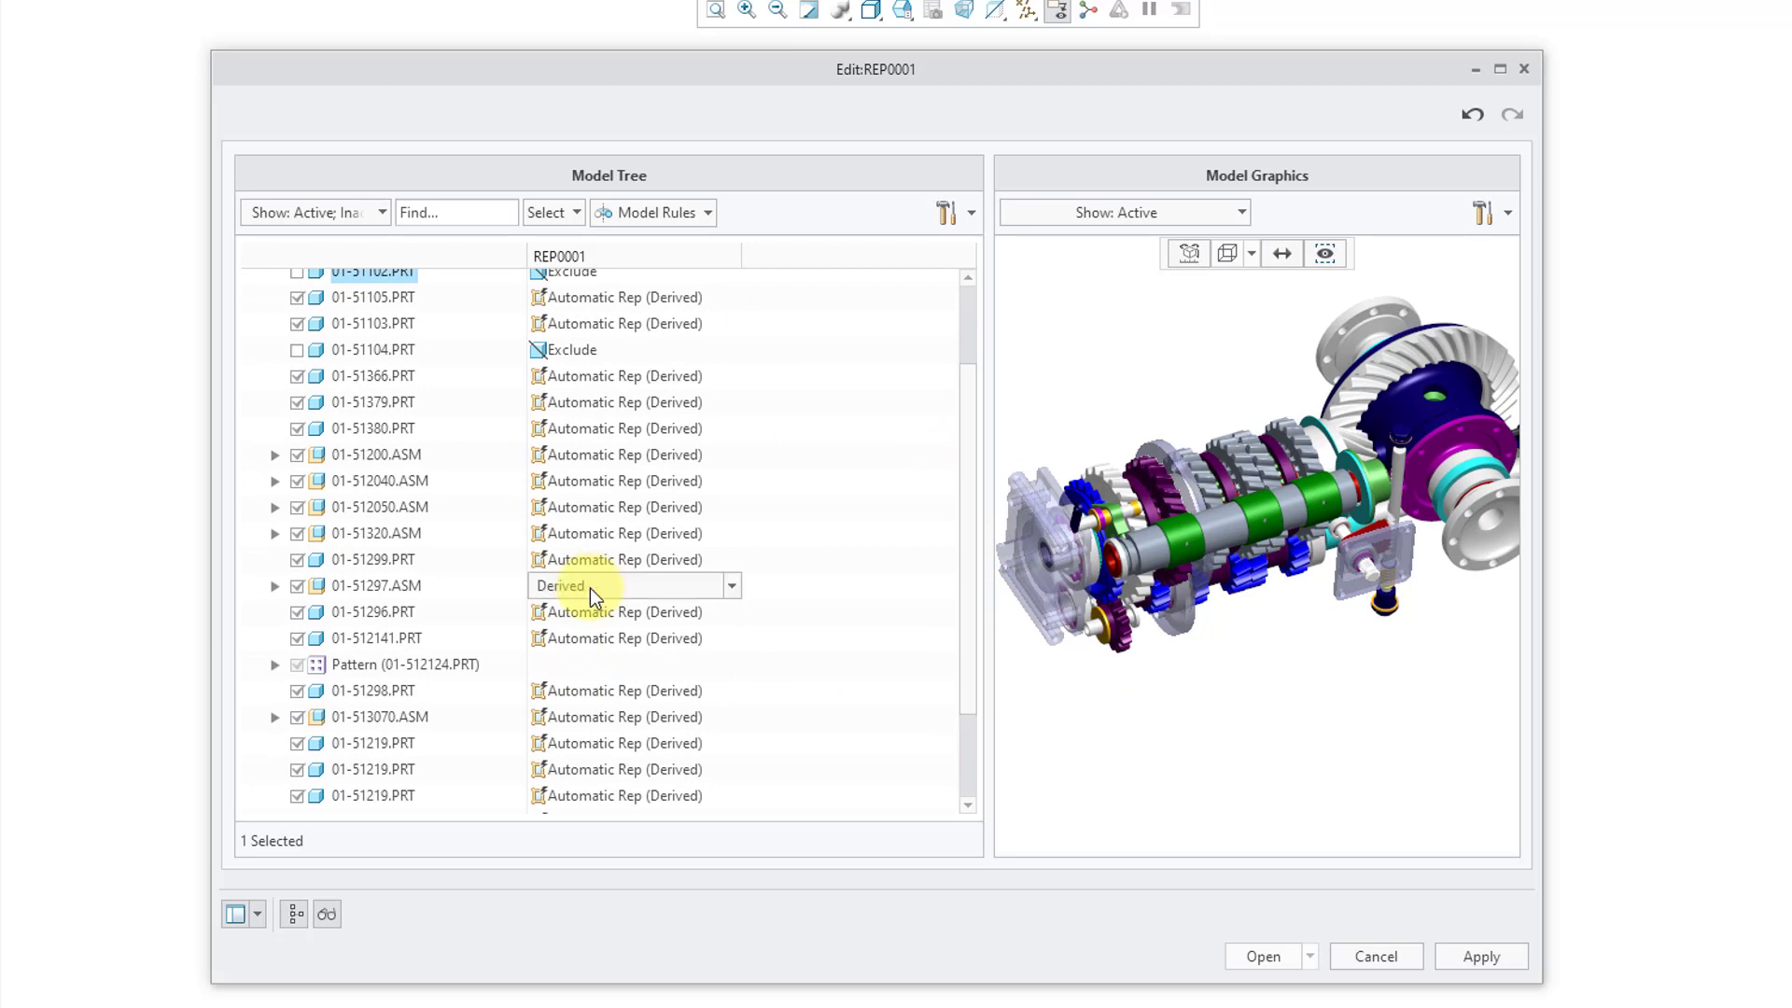
pyautogui.click(731, 586)
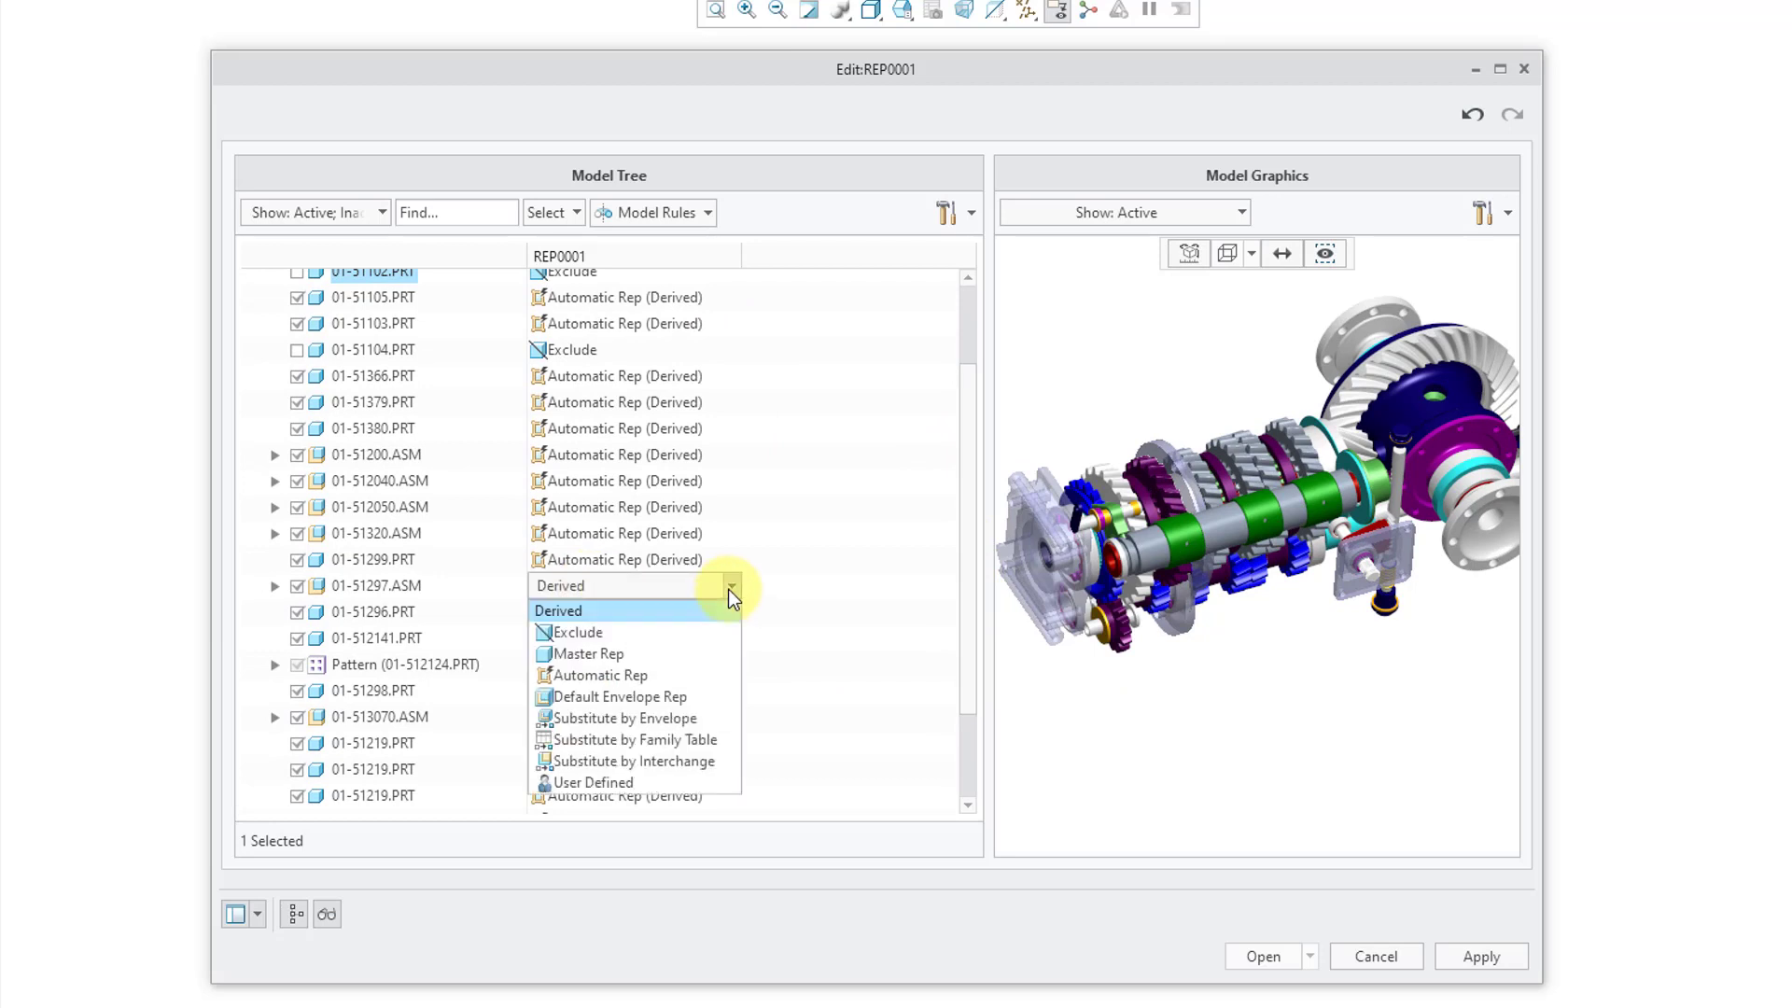
pyautogui.click(598, 632)
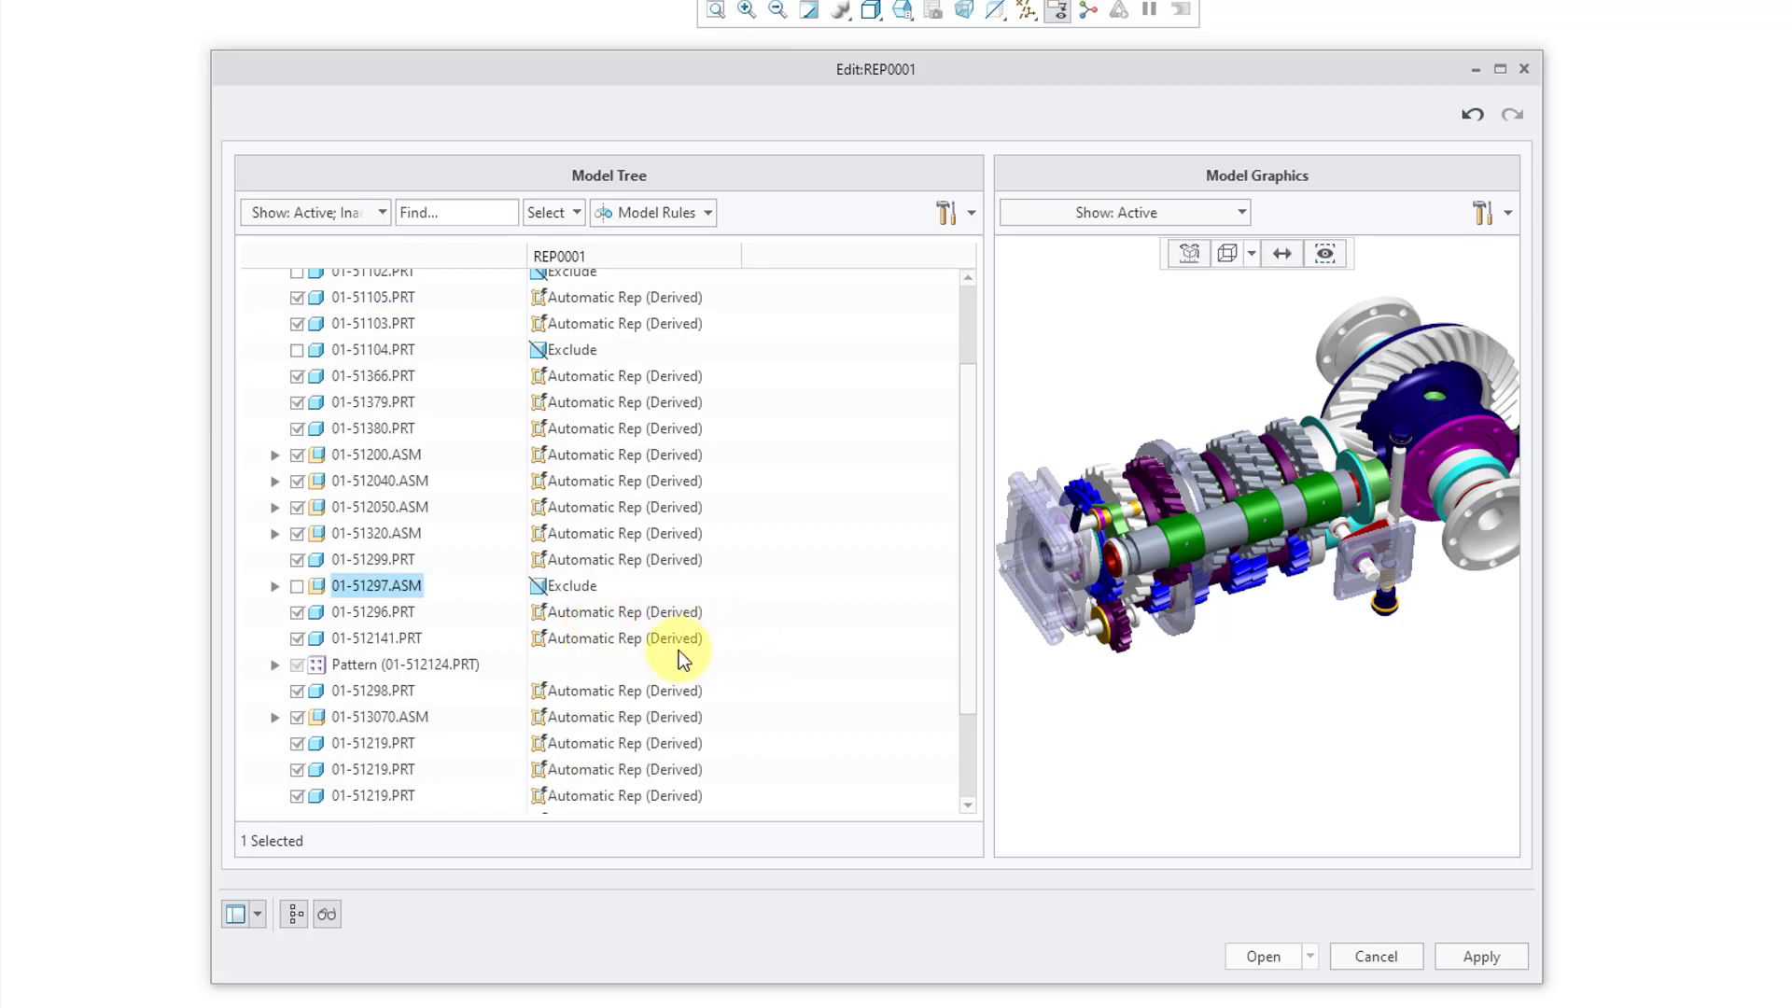
pyautogui.click(622, 719)
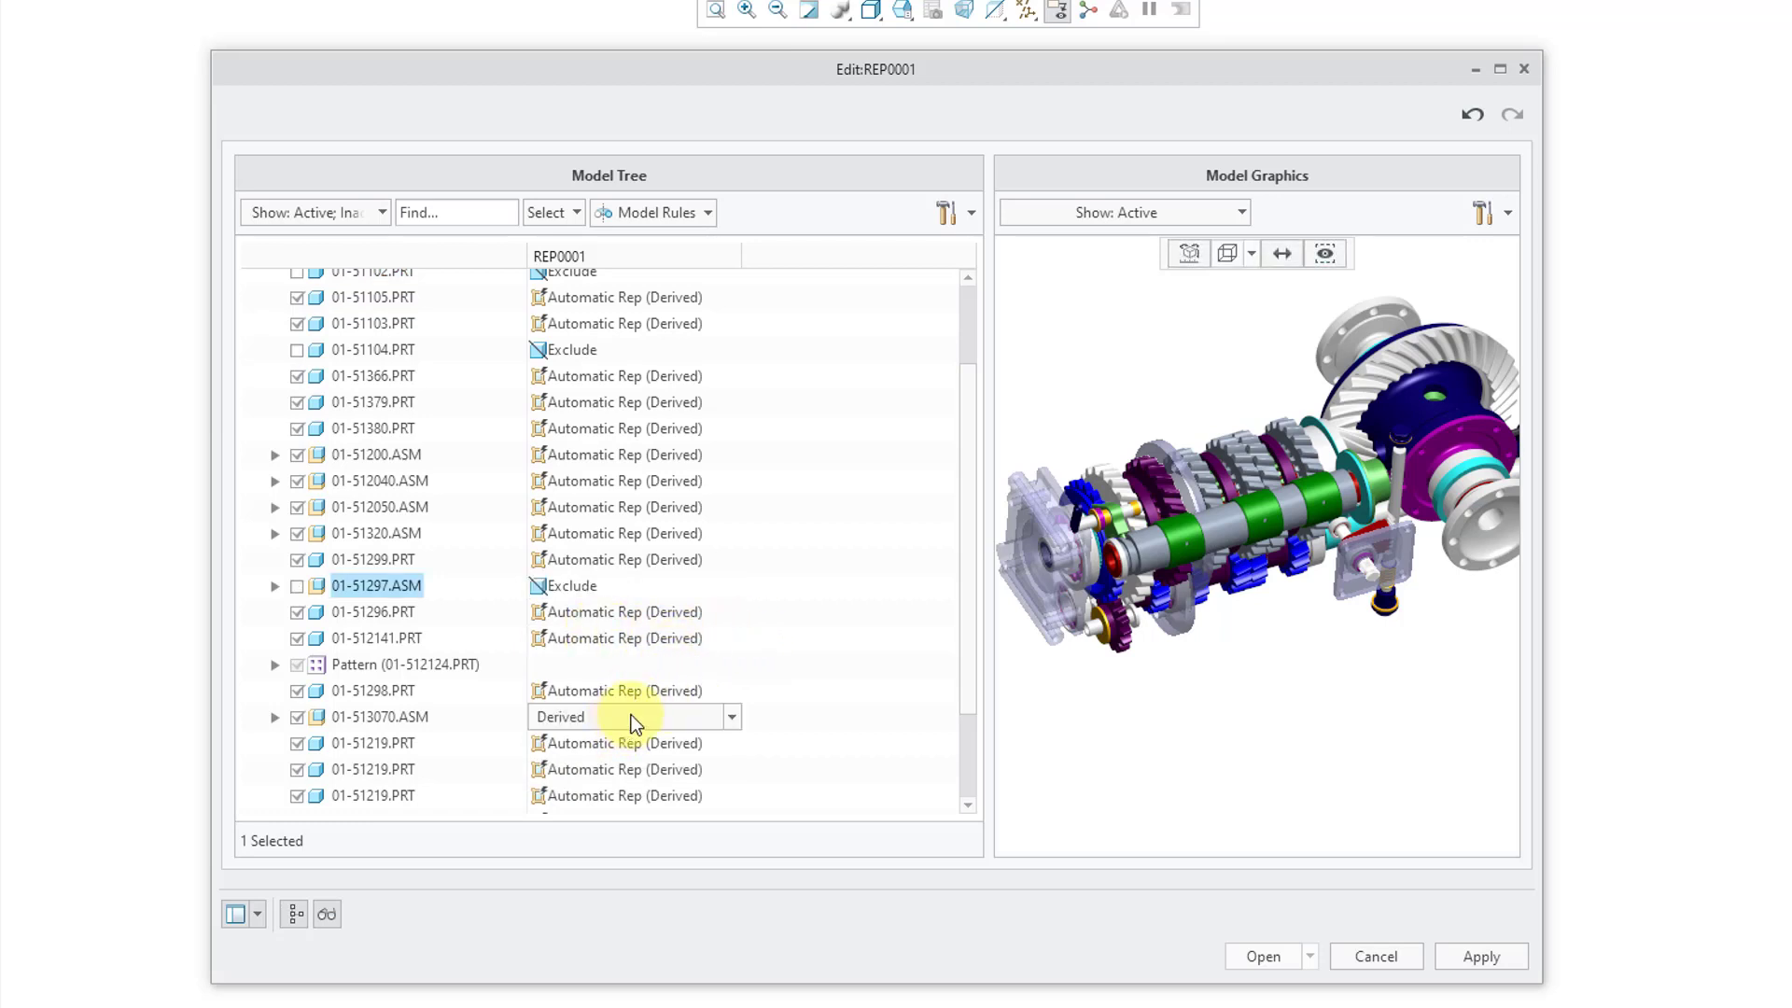
pyautogui.click(622, 718)
pyautogui.click(624, 762)
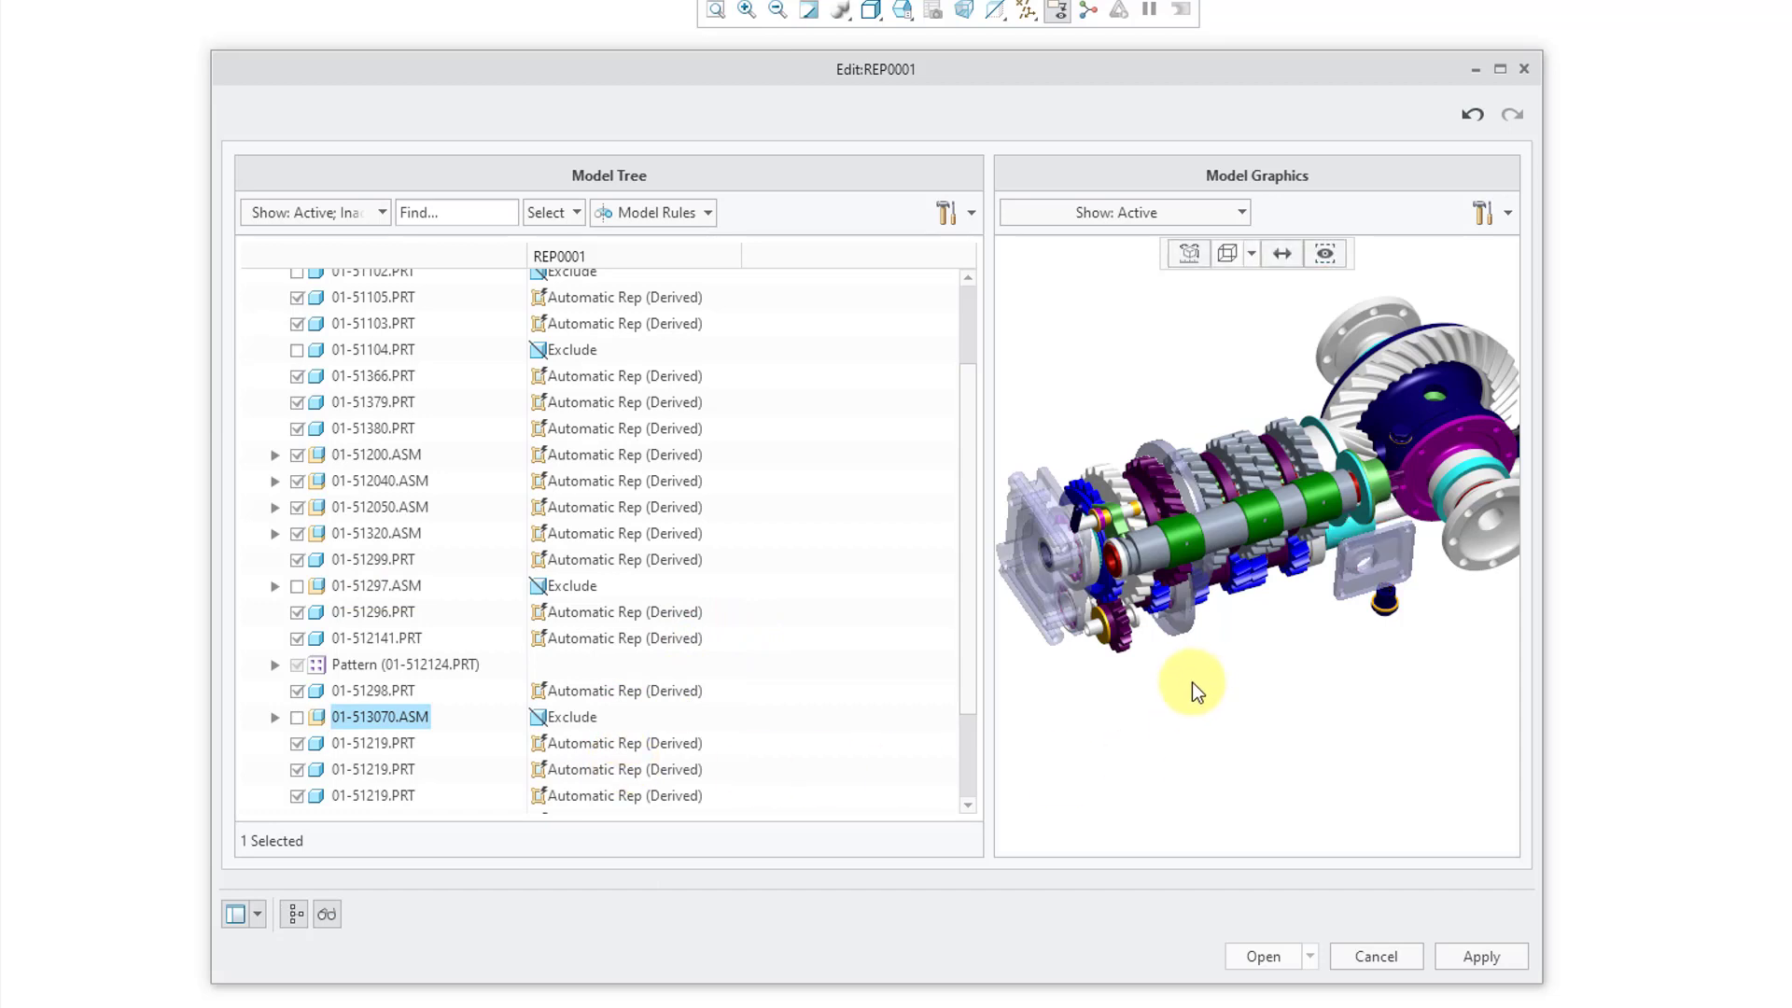
# Step: Pick the small transparent cover 01-51366.PRT in the model preview and exclude it
pyautogui.click(1353, 579)
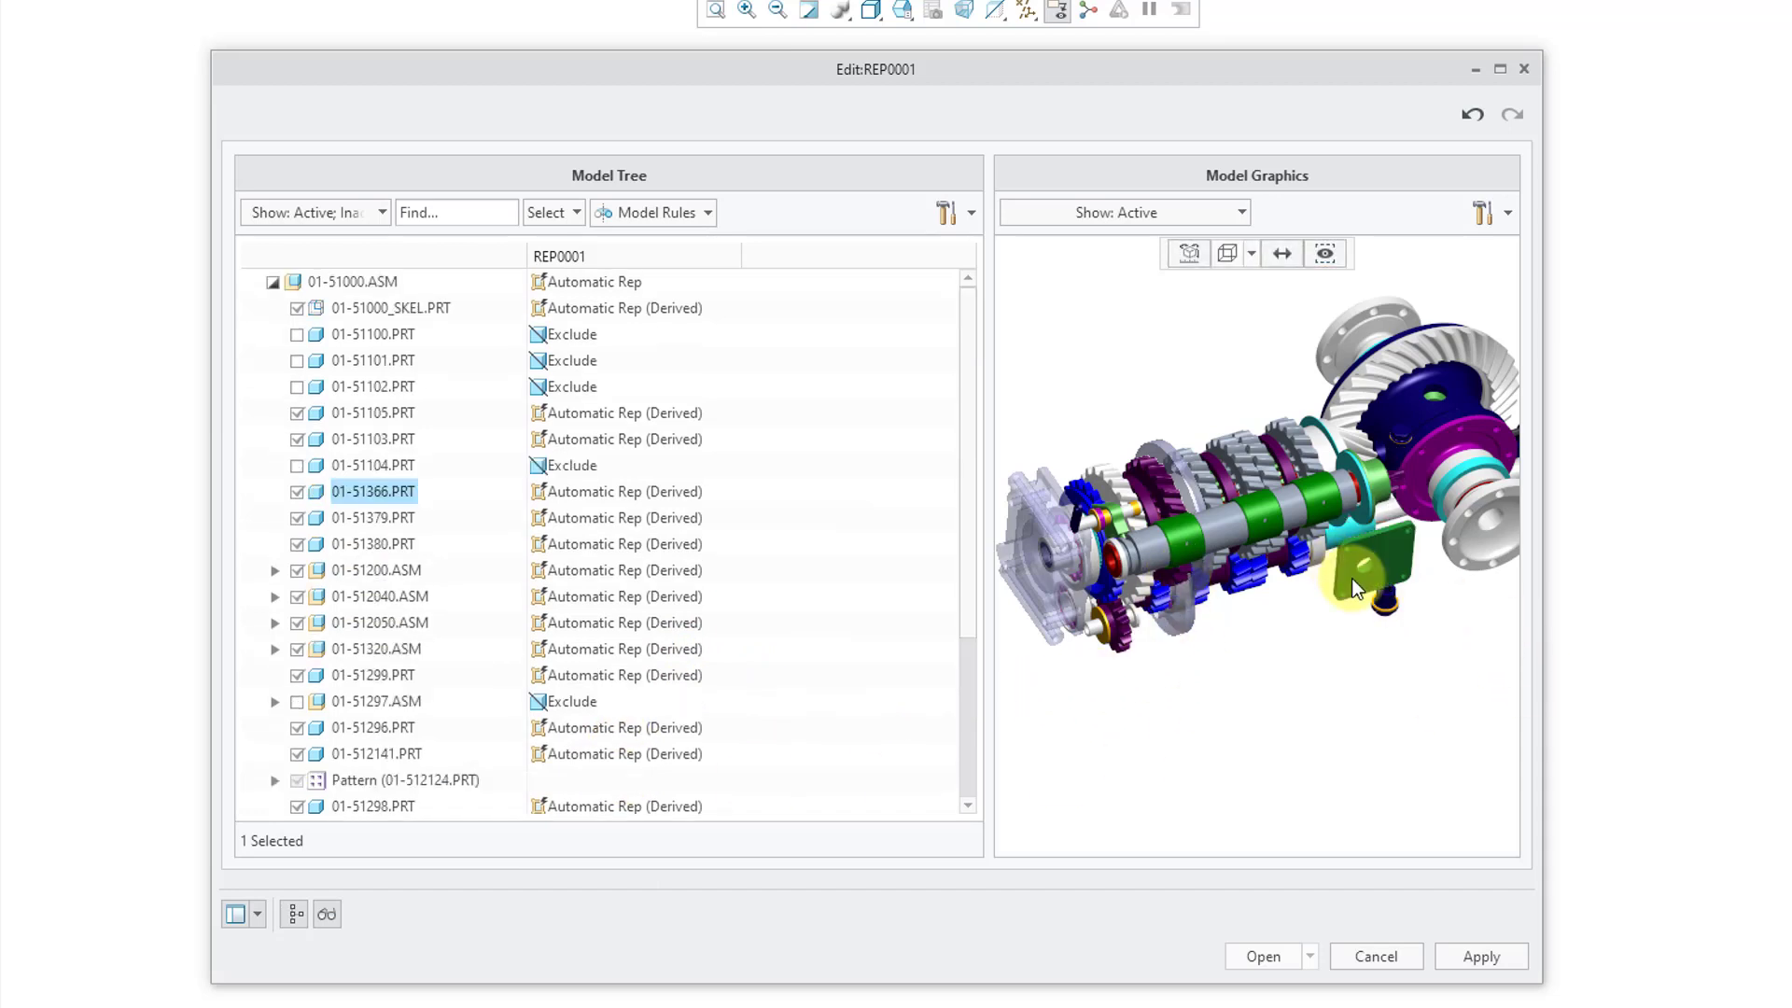
pyautogui.click(640, 497)
pyautogui.click(641, 496)
pyautogui.click(623, 534)
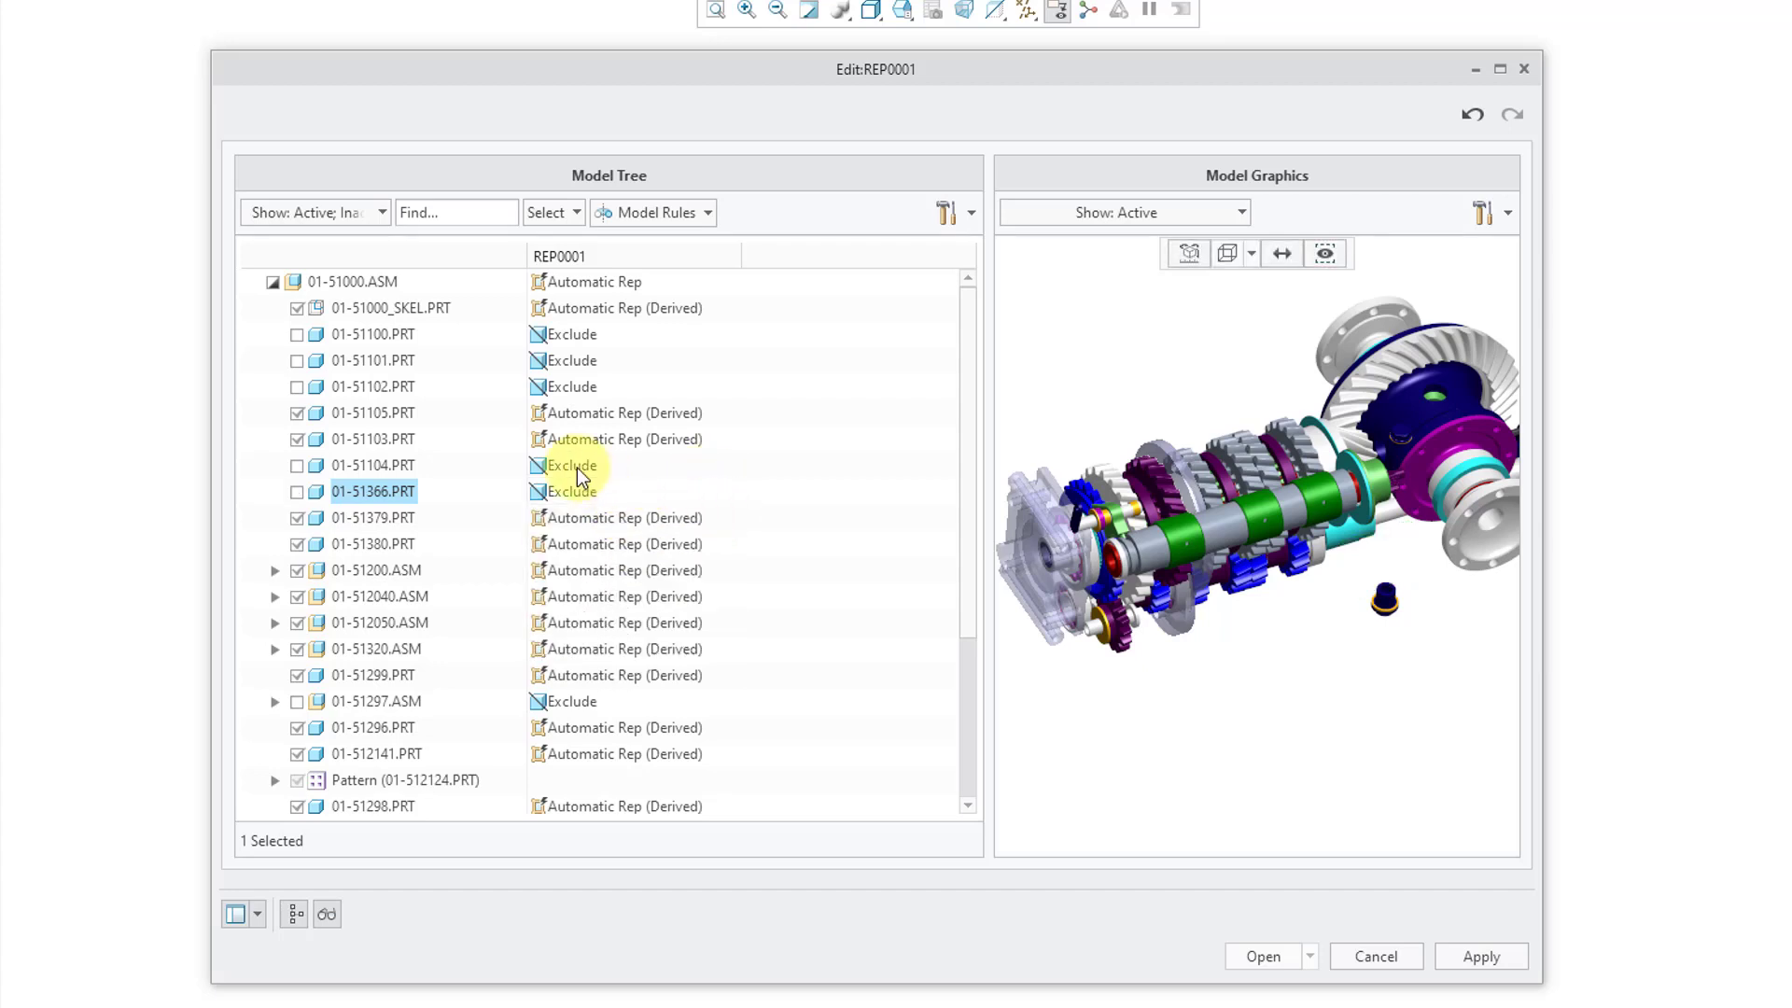
# Step: Assign the user-defined representation PINION_BERAINGS to the subassembly 01-512040.ASM
pyautogui.click(652, 596)
pyautogui.click(732, 596)
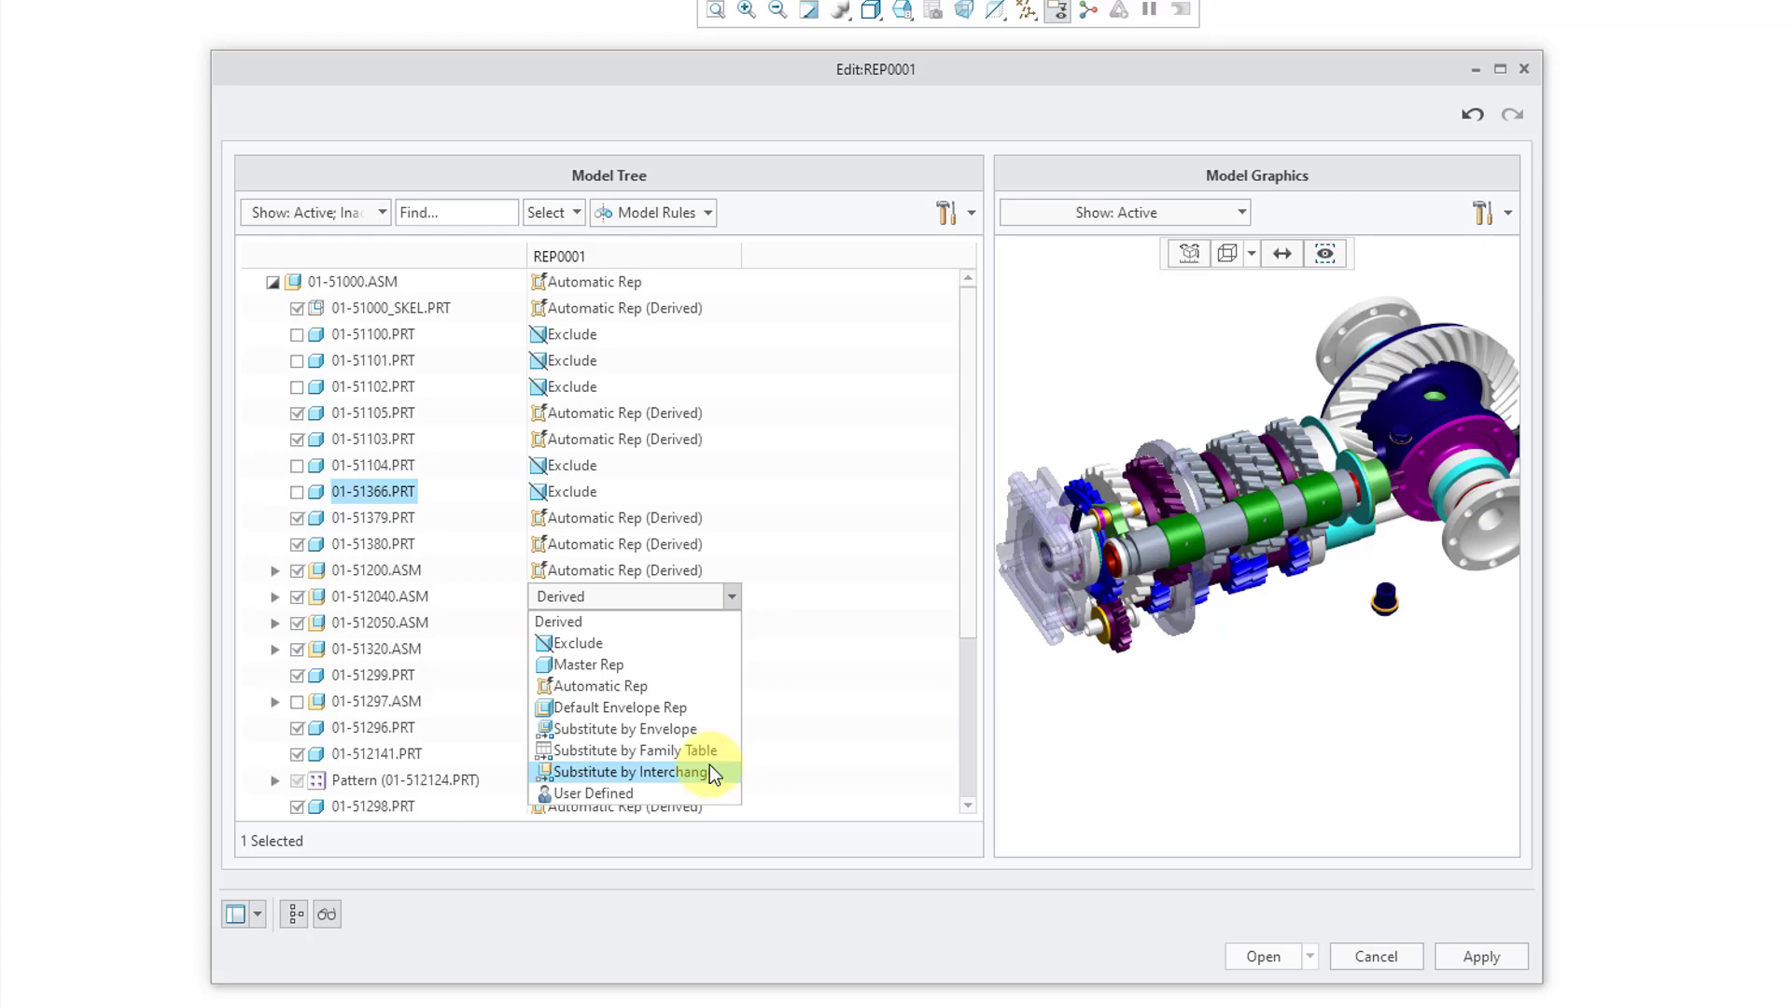
pyautogui.click(623, 795)
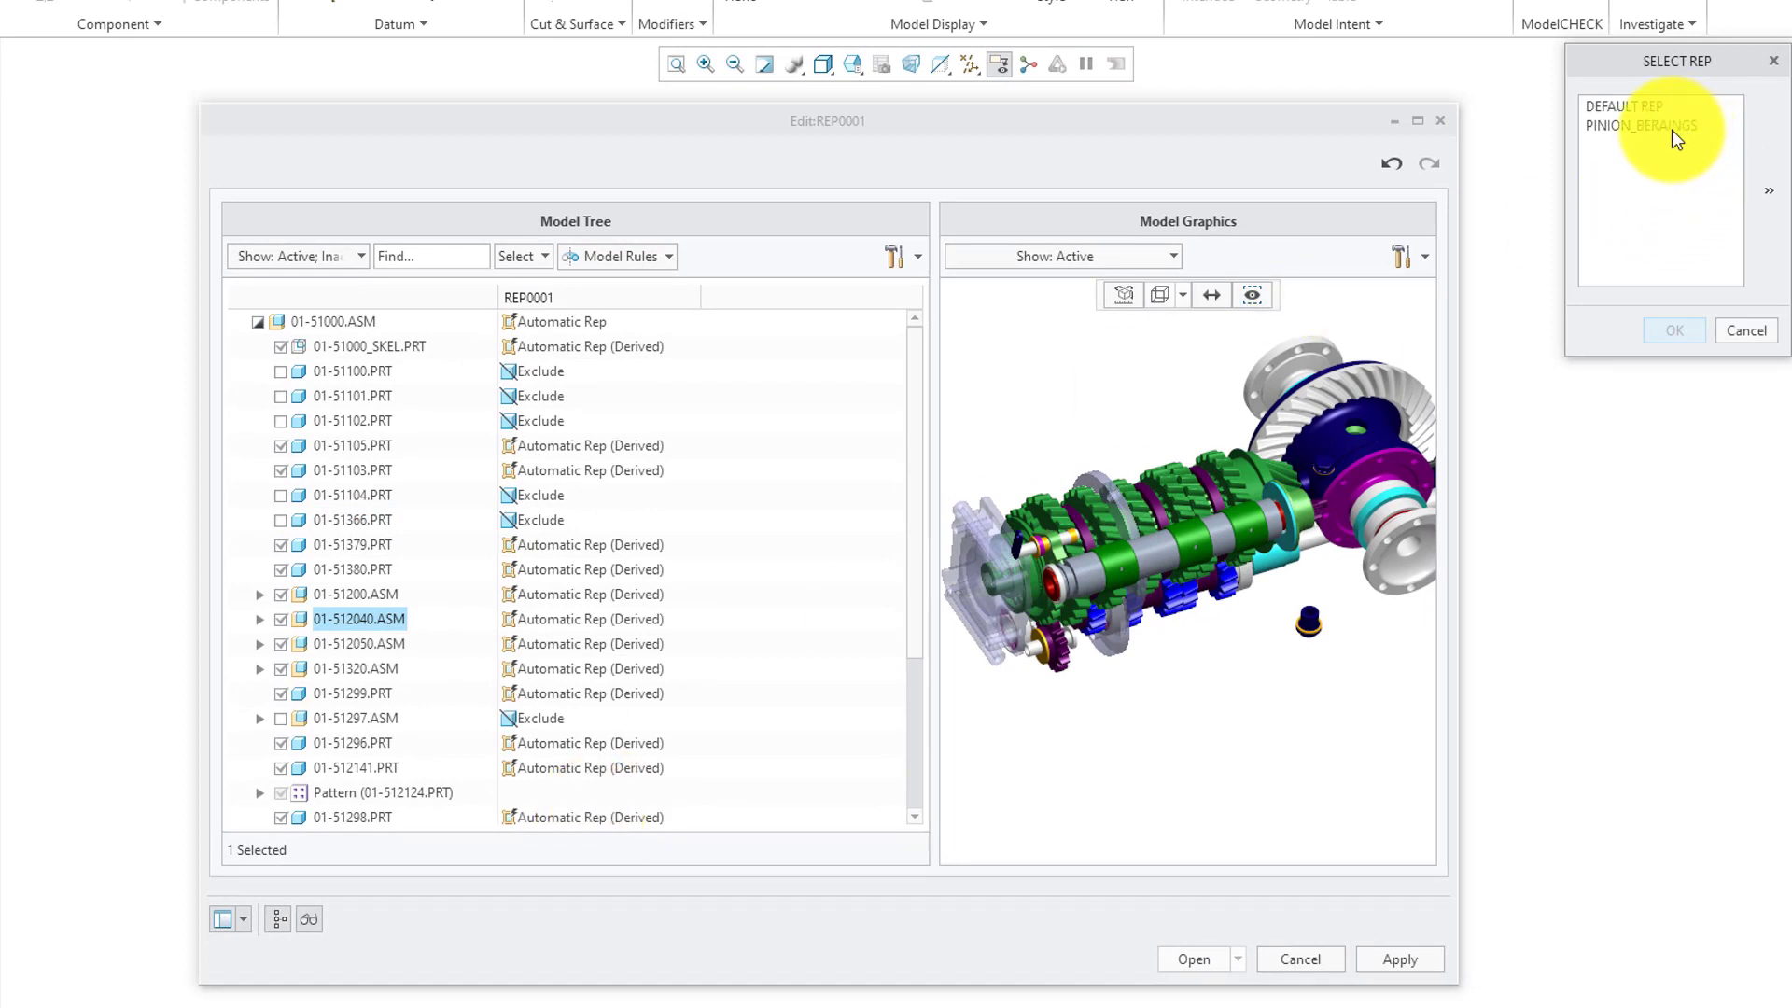
pyautogui.click(1672, 131)
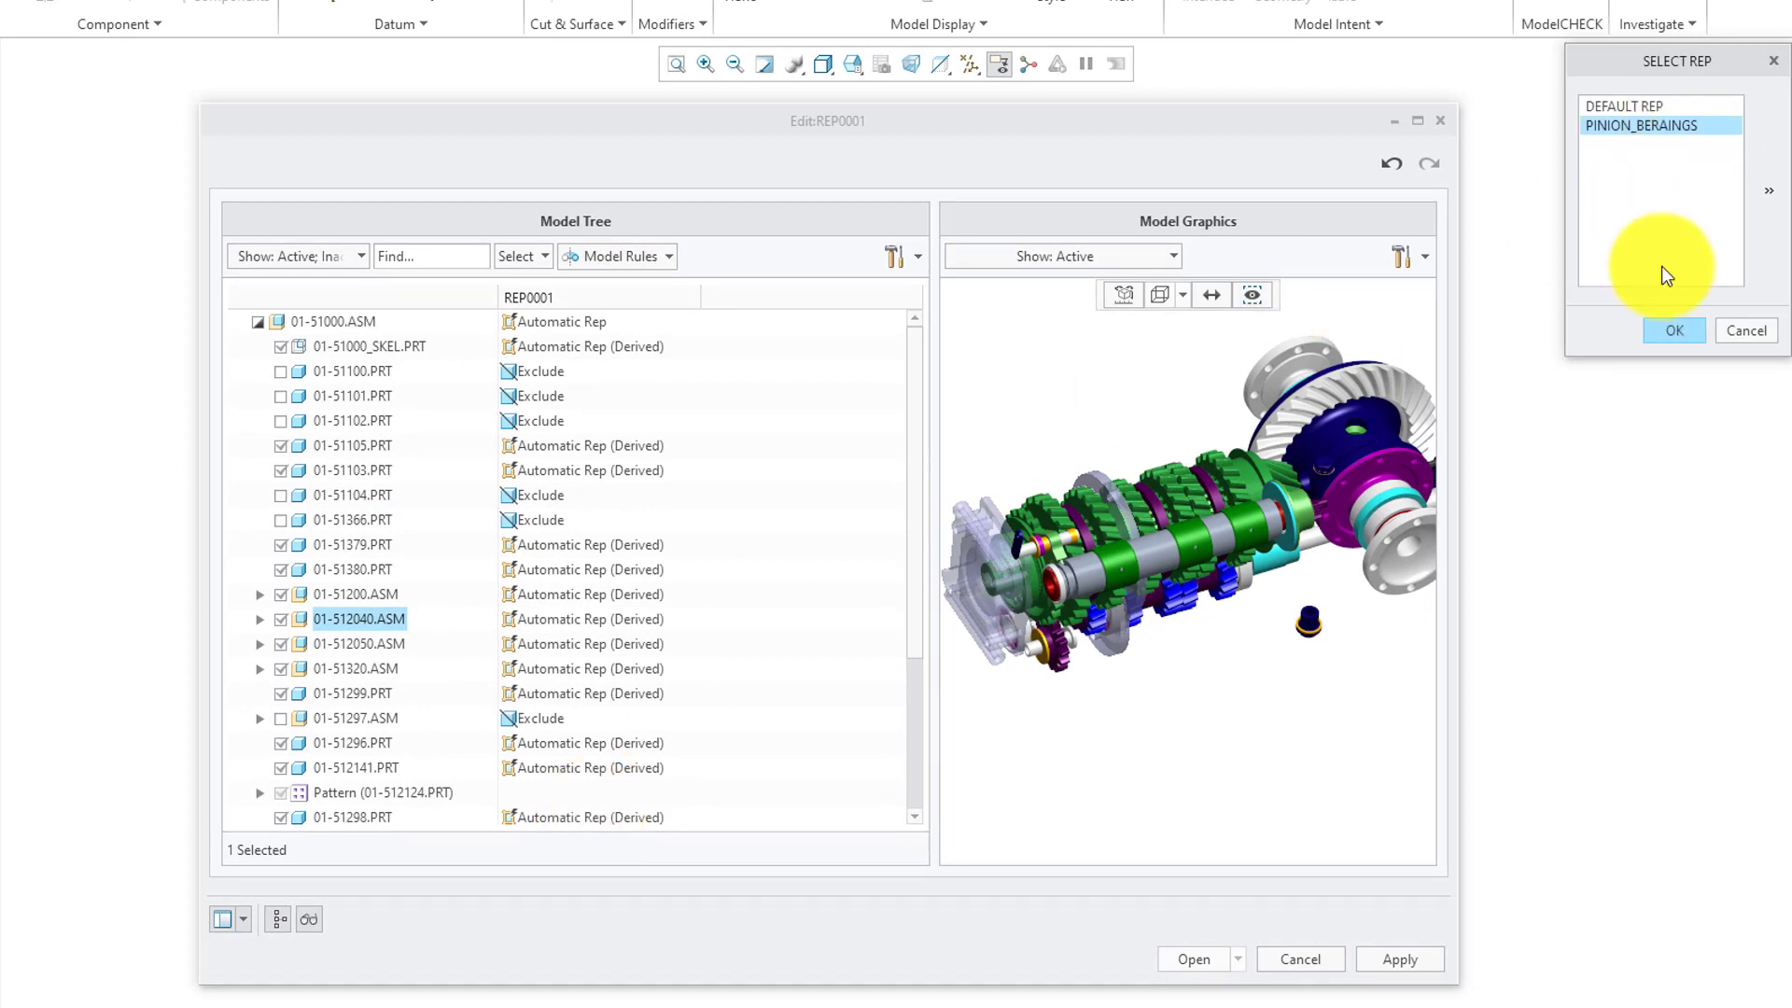
pyautogui.click(1668, 334)
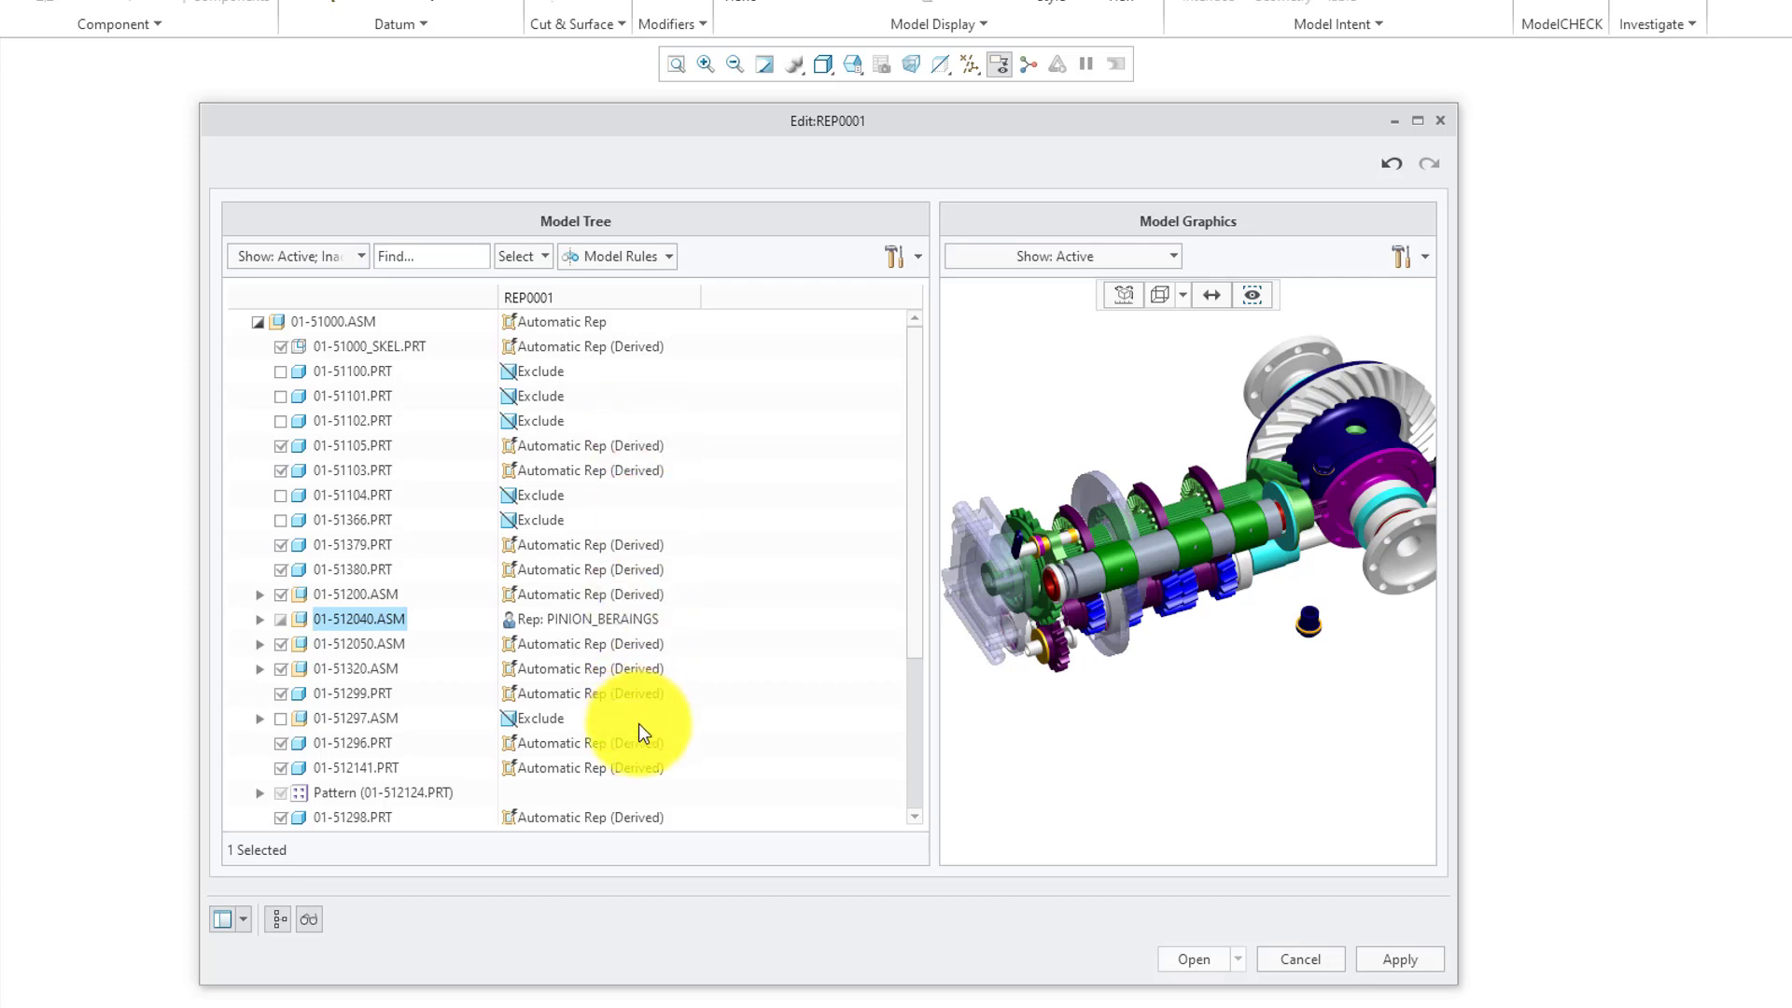
# Step: Open the edited representation in the assembly window, close the View Manager and view the remaining gear components up close
pyautogui.click(1186, 961)
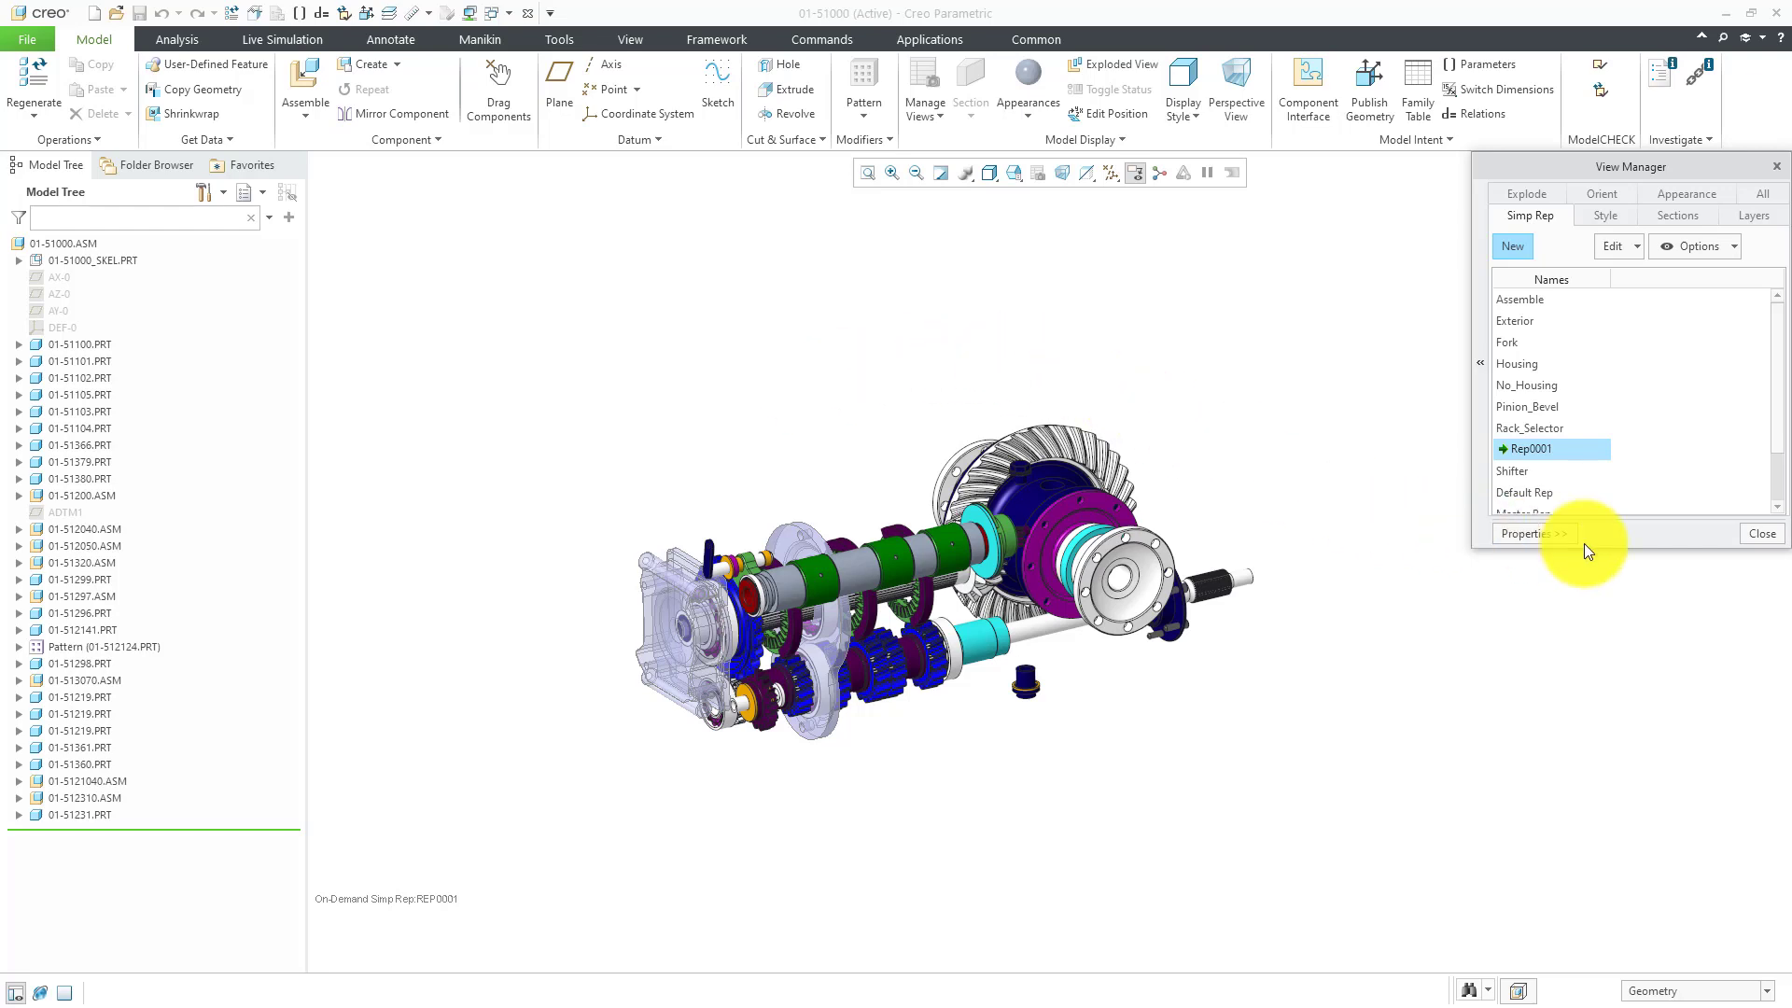
pyautogui.click(1745, 536)
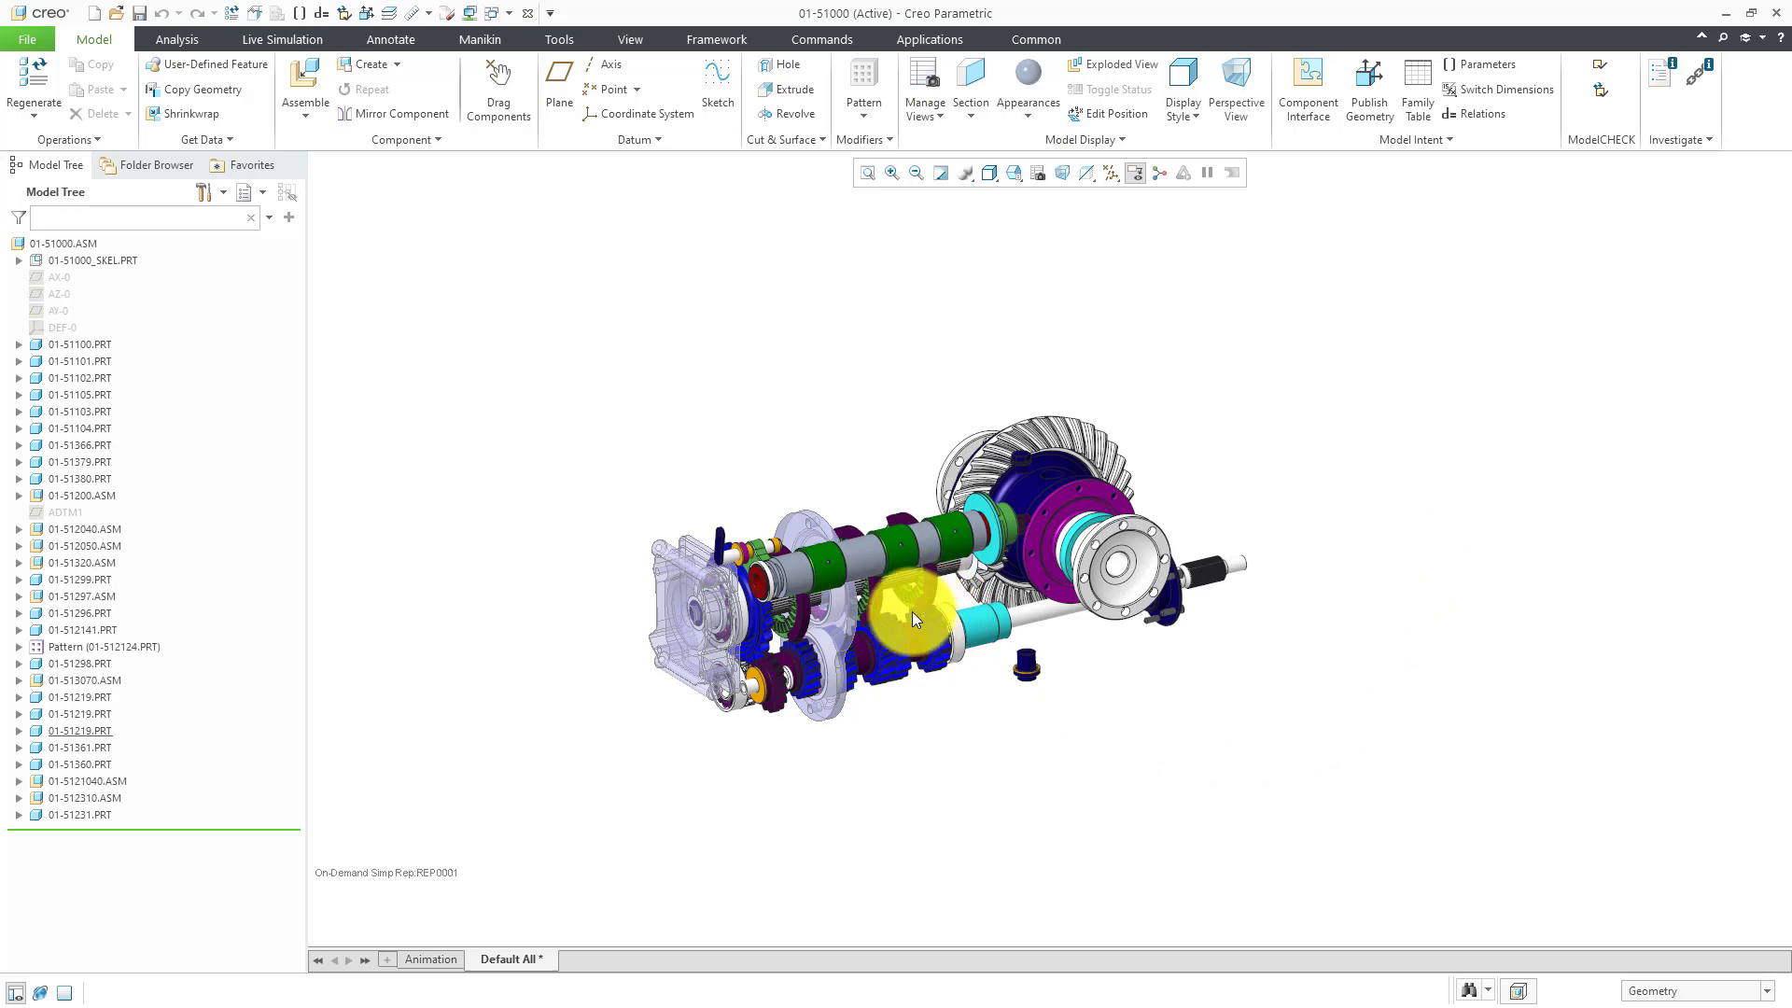
pyautogui.keyDown('ctrl'); pyautogui.moveTo(917, 596); pyautogui.dragTo(931, 772, button='middle'); pyautogui.keyUp('ctrl')
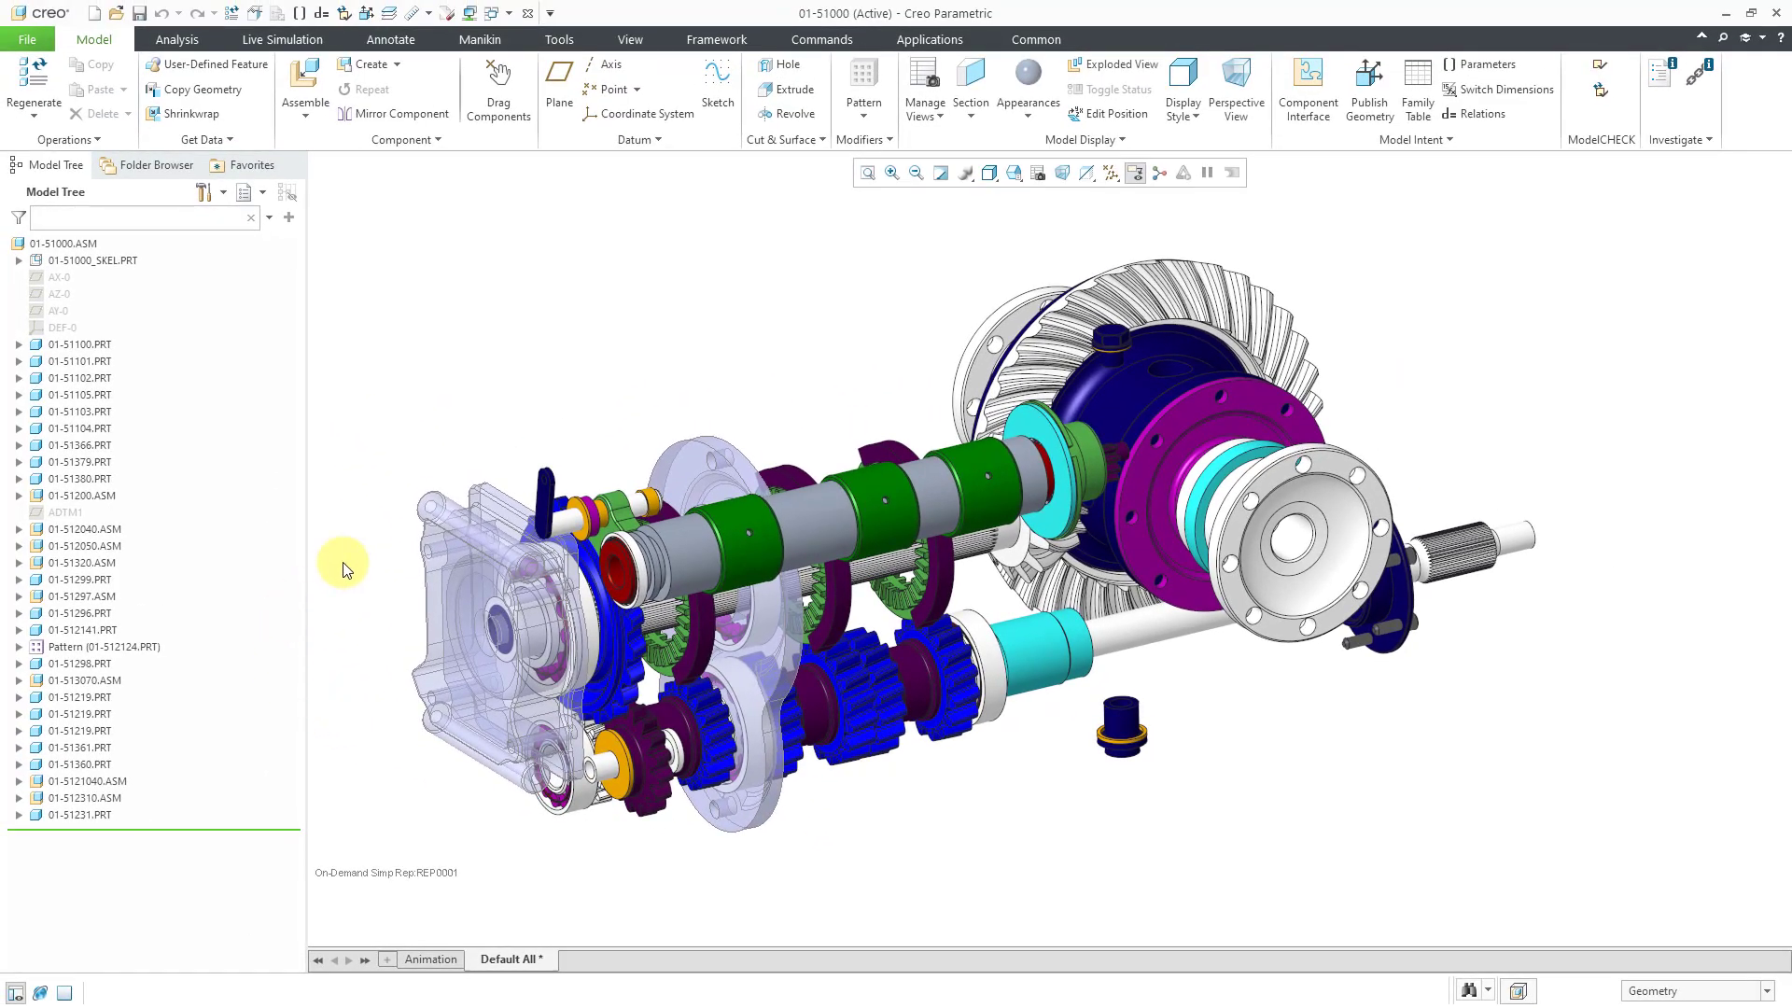
# Step: Open the on-demand component retrieval settings from the assembly options
pyautogui.click(39, 49)
pyautogui.click(21, 475)
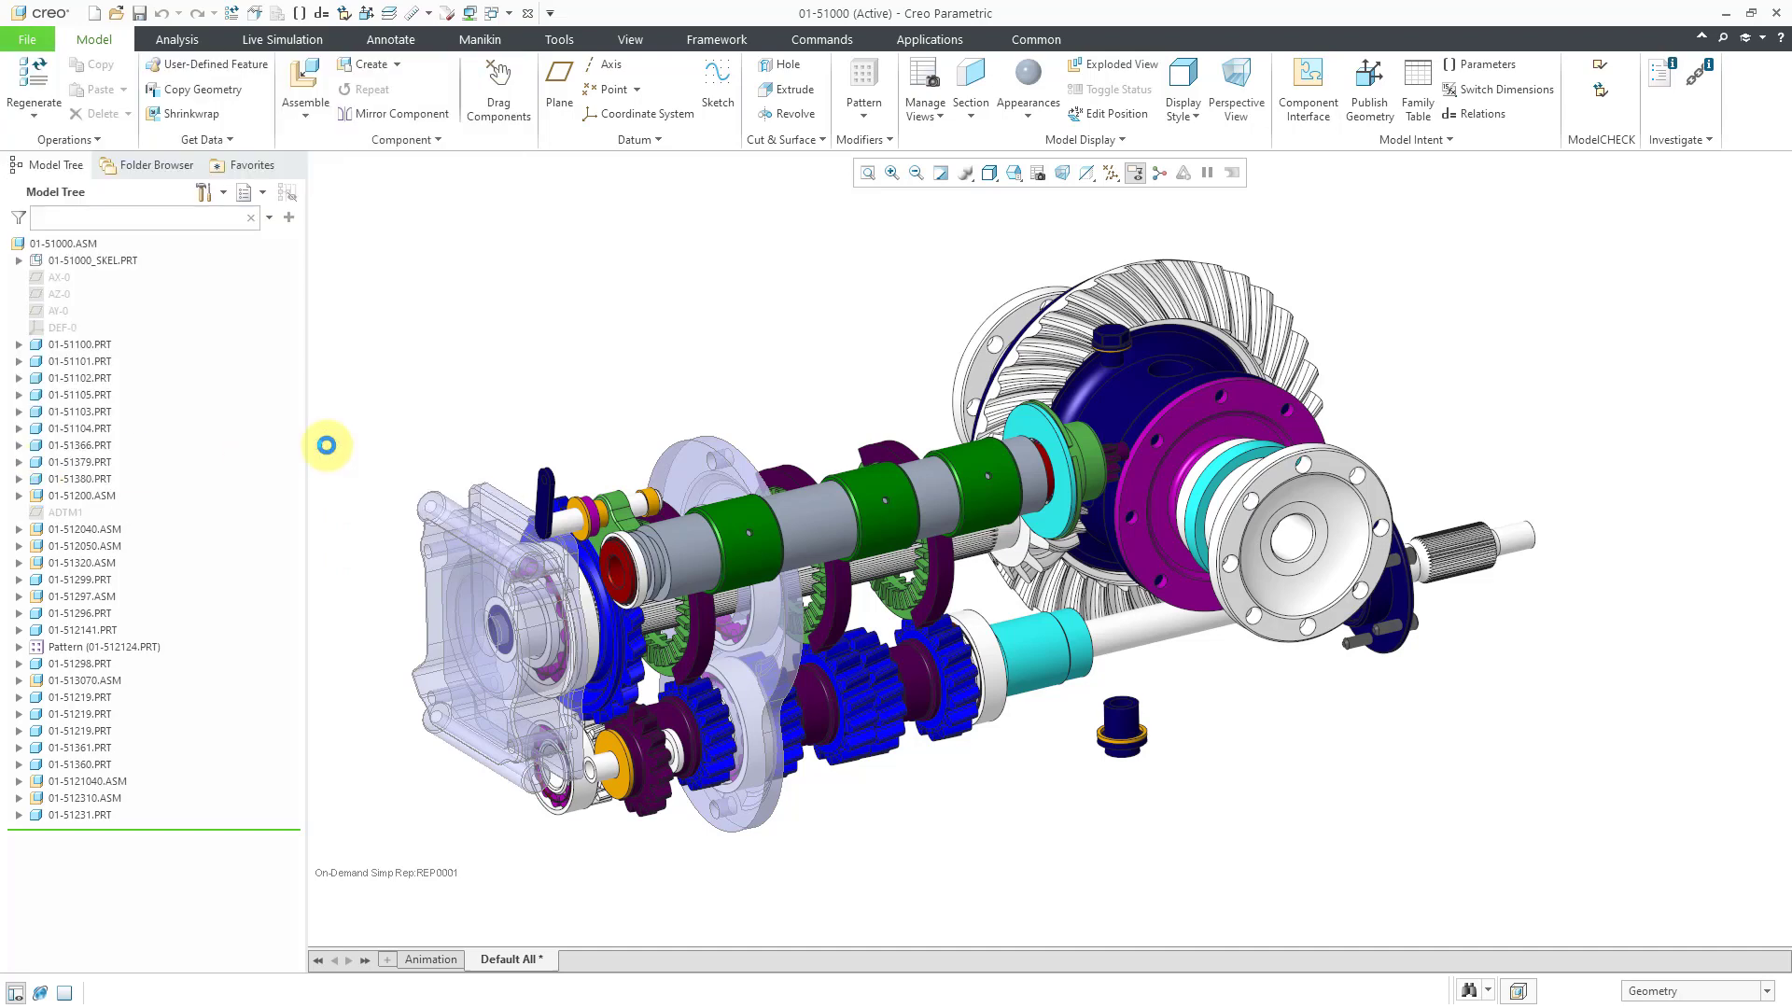
pyautogui.click(488, 319)
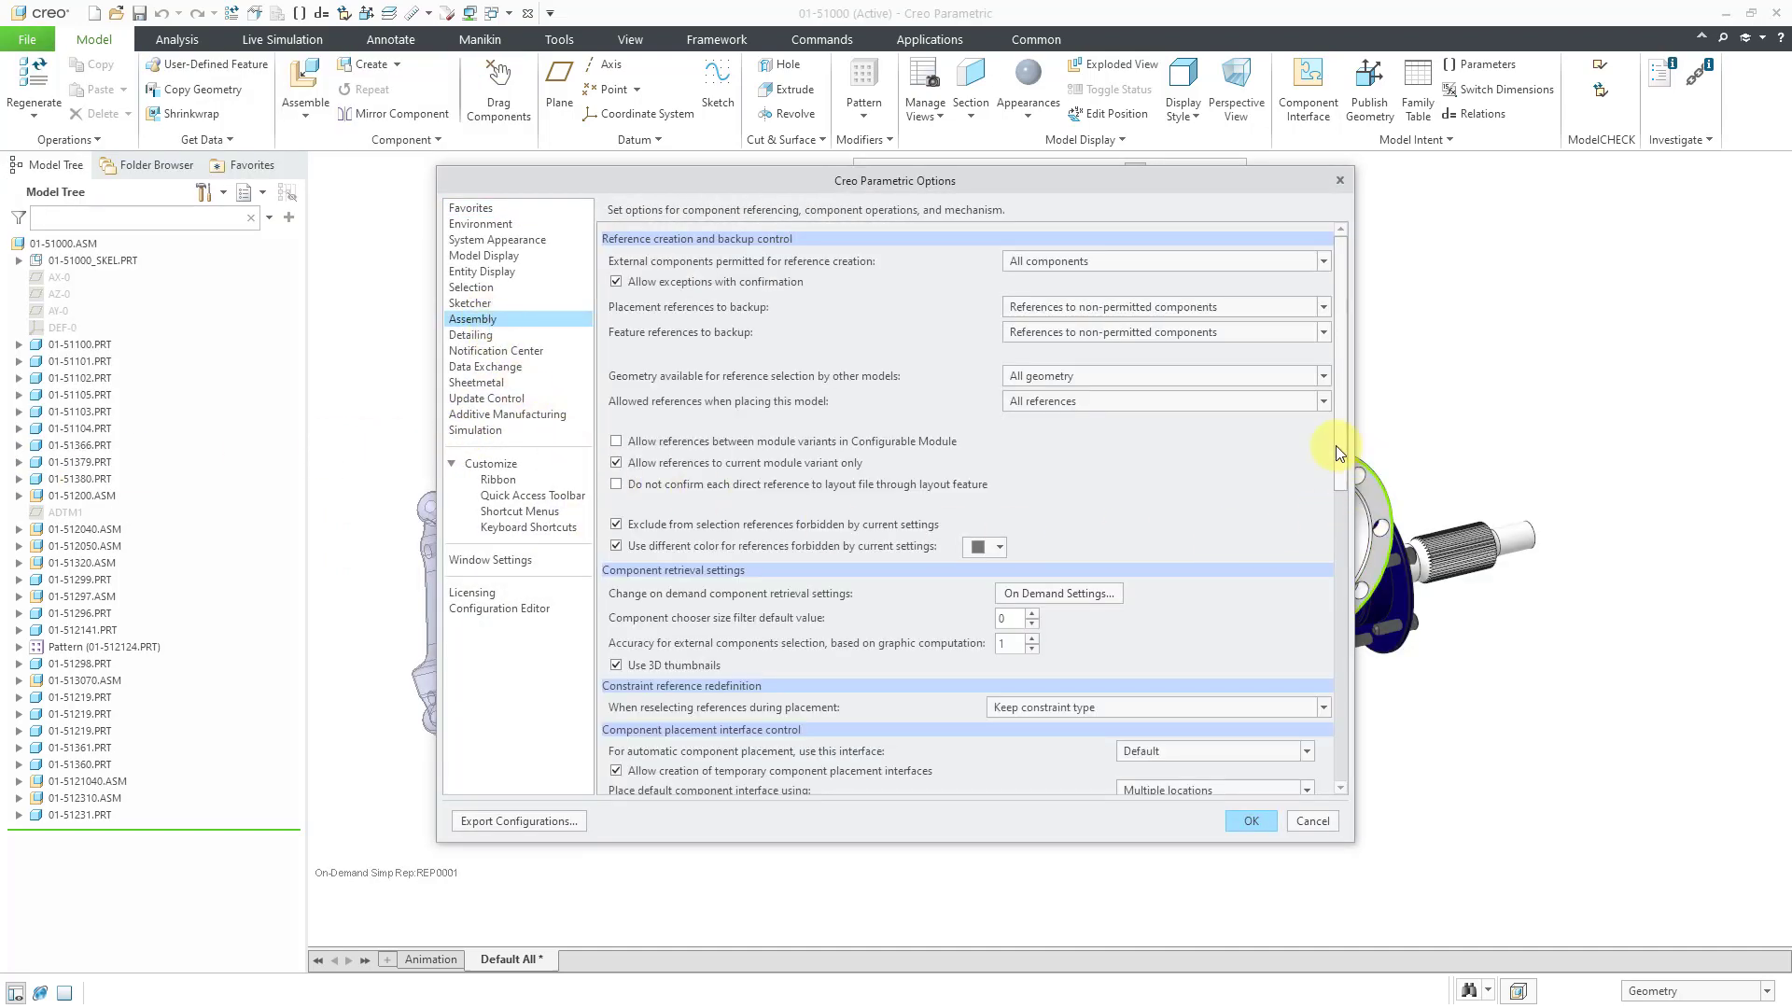
pyautogui.click(1079, 592)
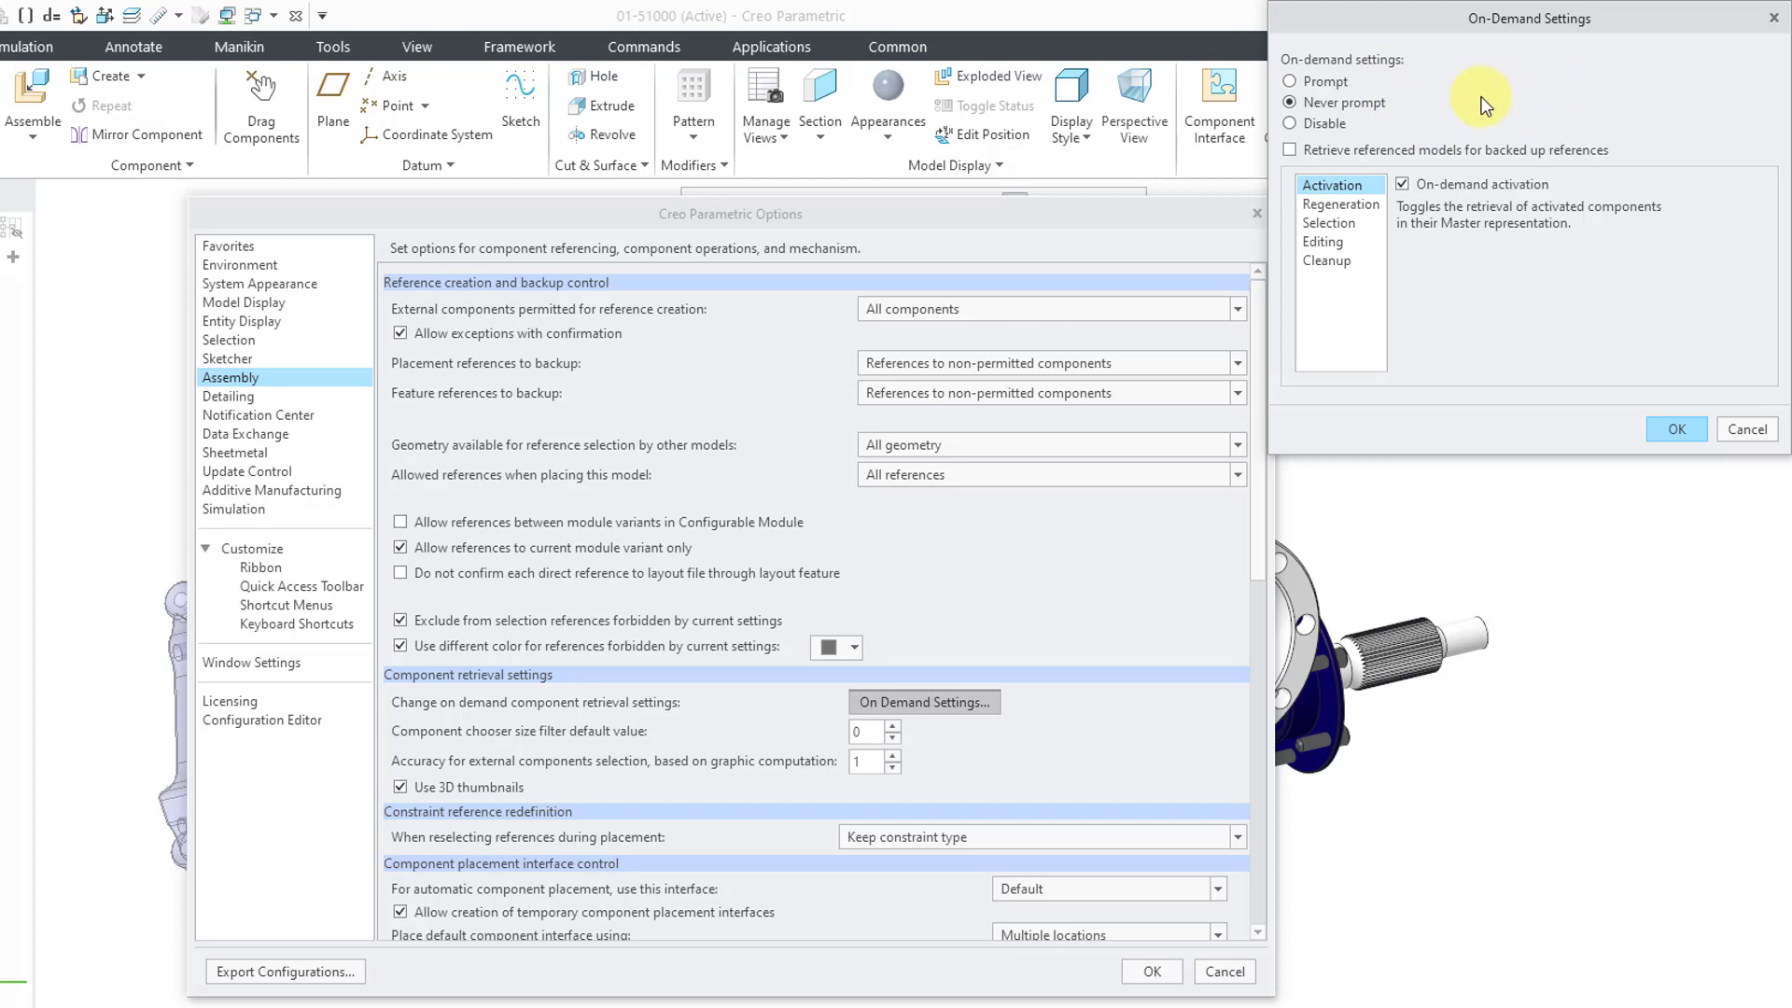
# Step: Review the Regeneration, Selection, Editing and Cleanup on-demand settings, and cancel out of the settings and options without changes
pyautogui.click(1367, 207)
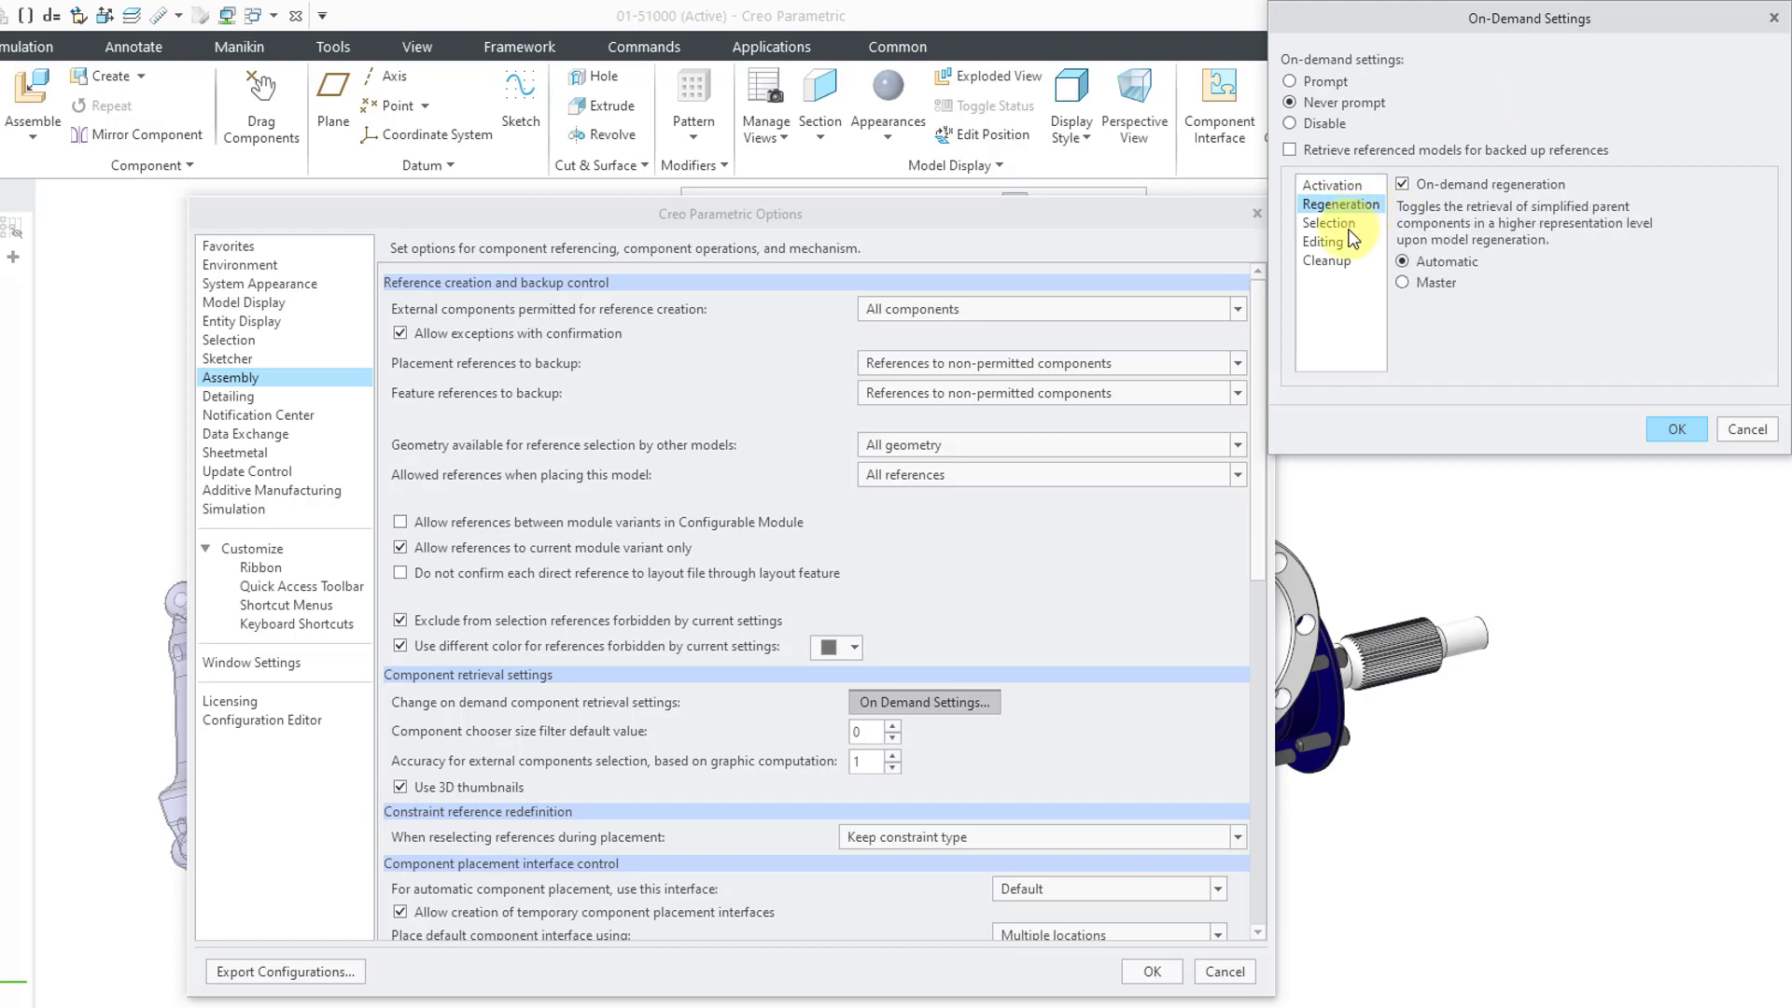
pyautogui.click(1350, 229)
pyautogui.click(1341, 242)
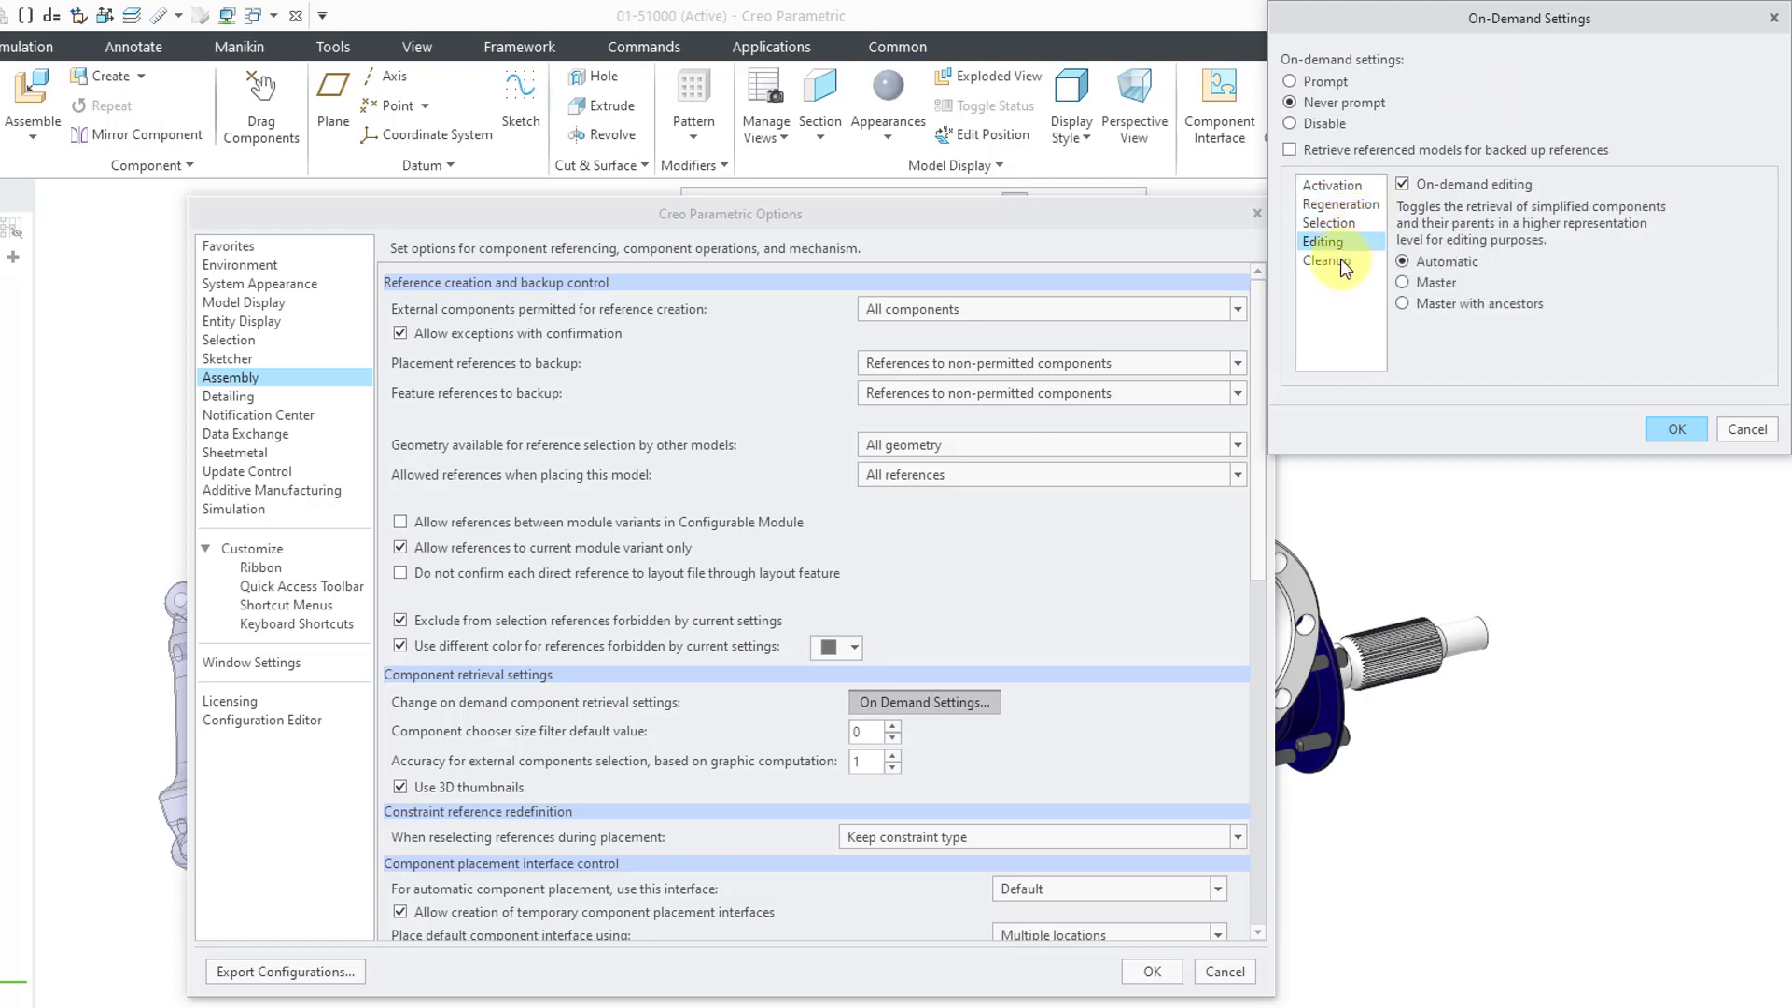
pyautogui.click(1341, 259)
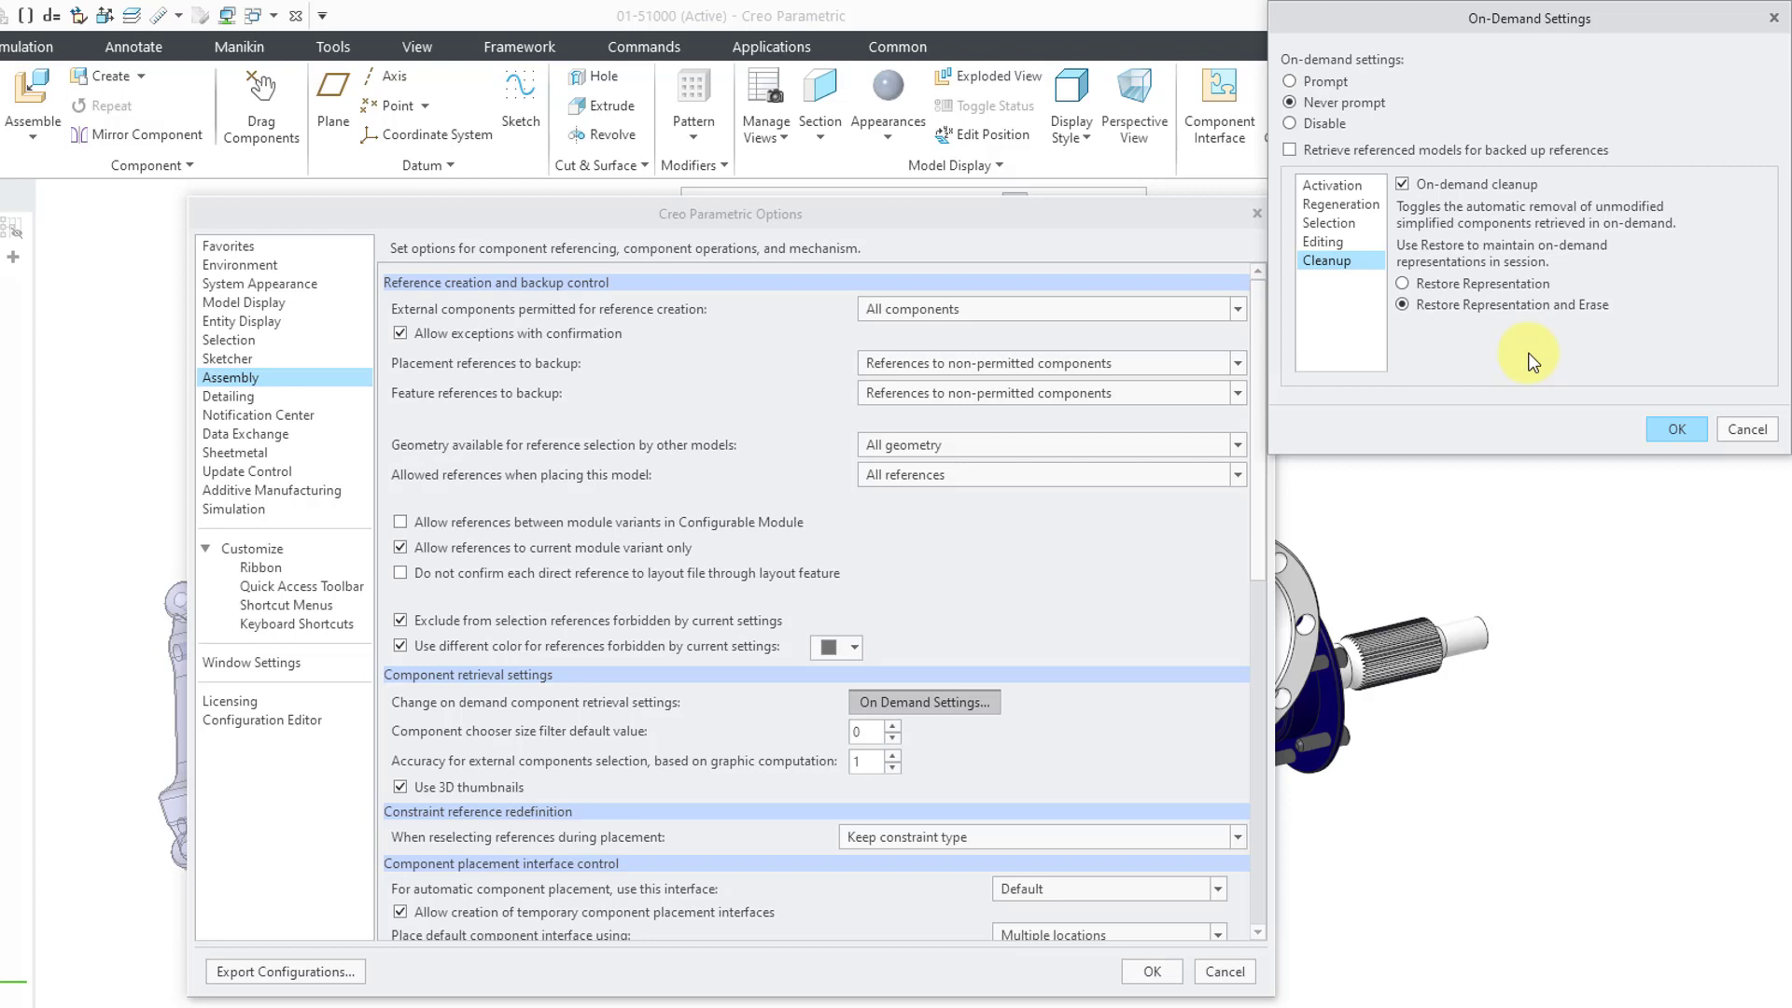
pyautogui.click(1747, 429)
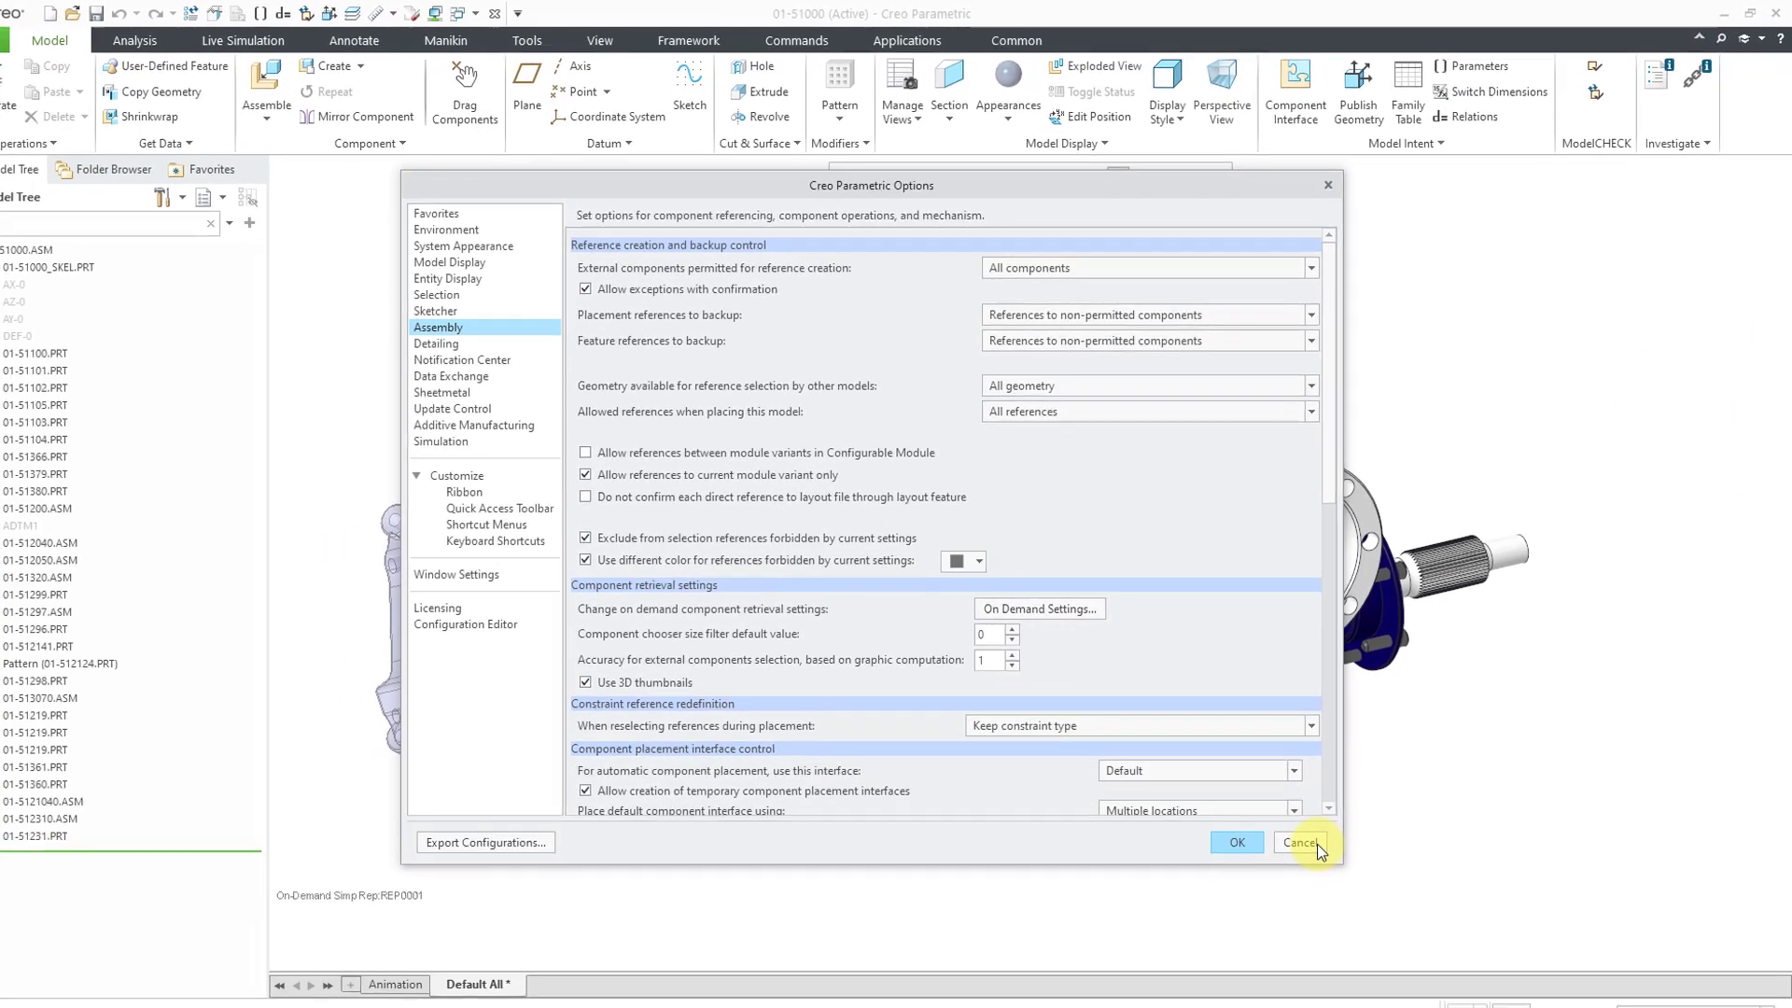
pyautogui.click(1314, 842)
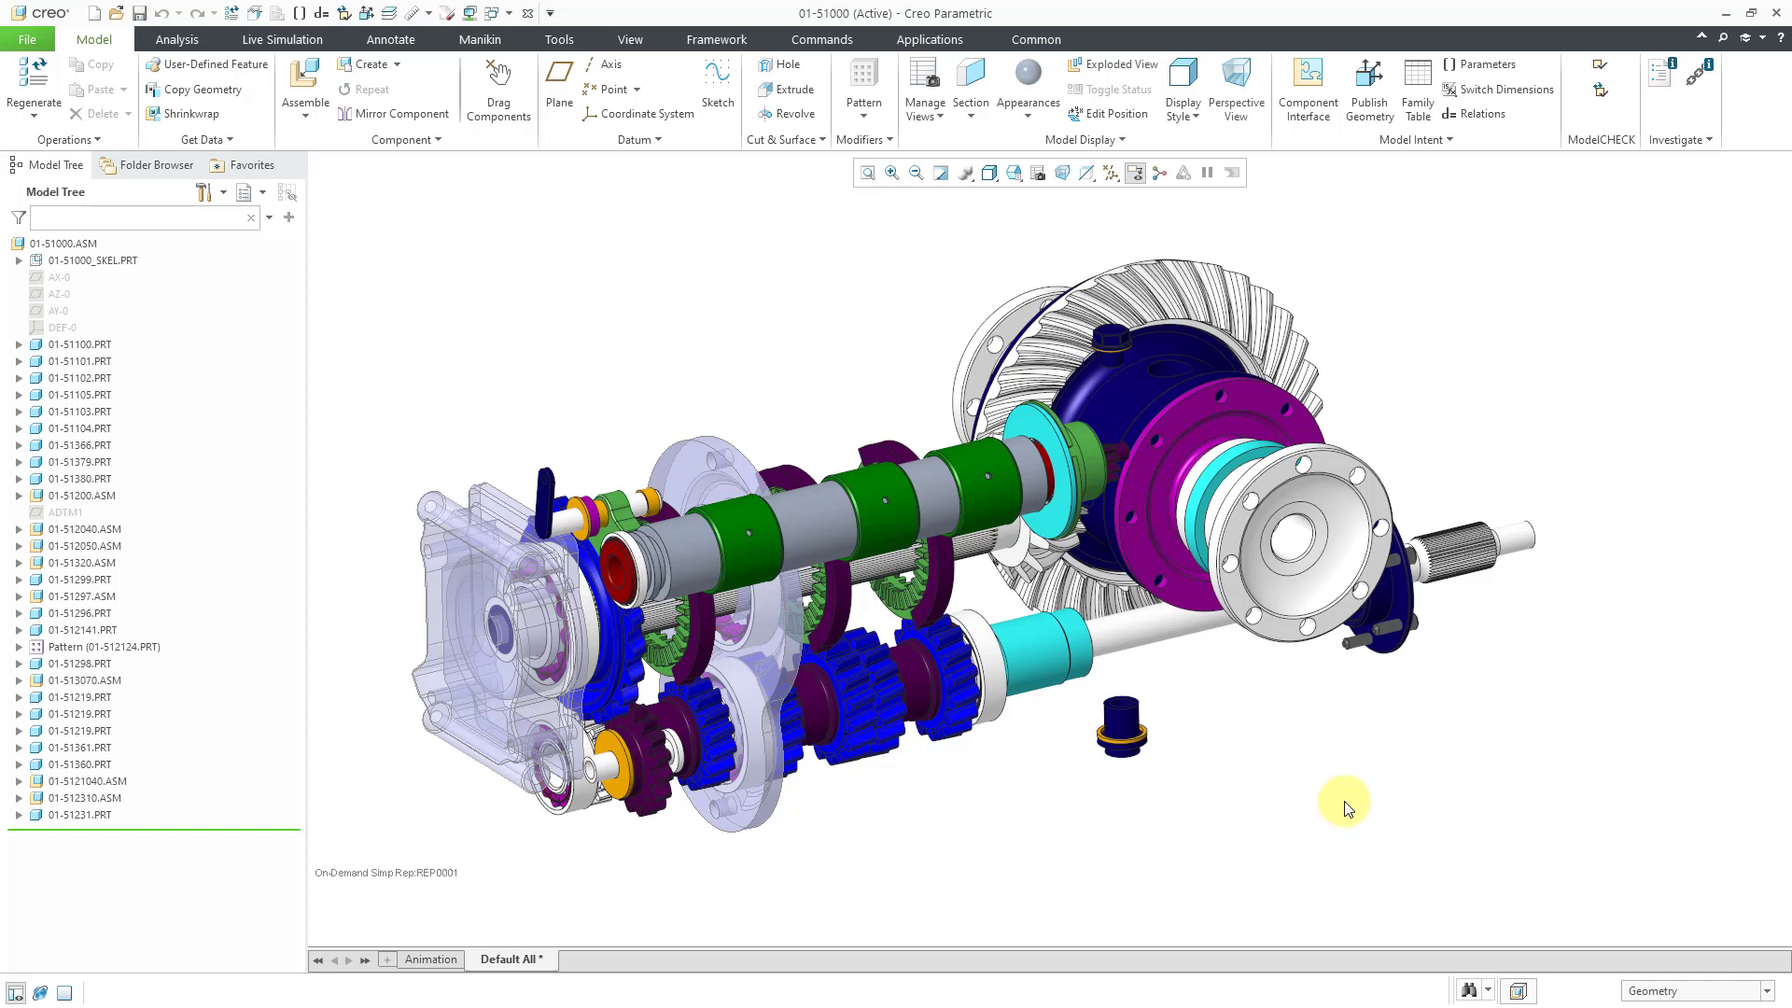
# Step: Edit the definition of the simplified representation Rep0001 and open its model rules for editing
pyautogui.click(1036, 180)
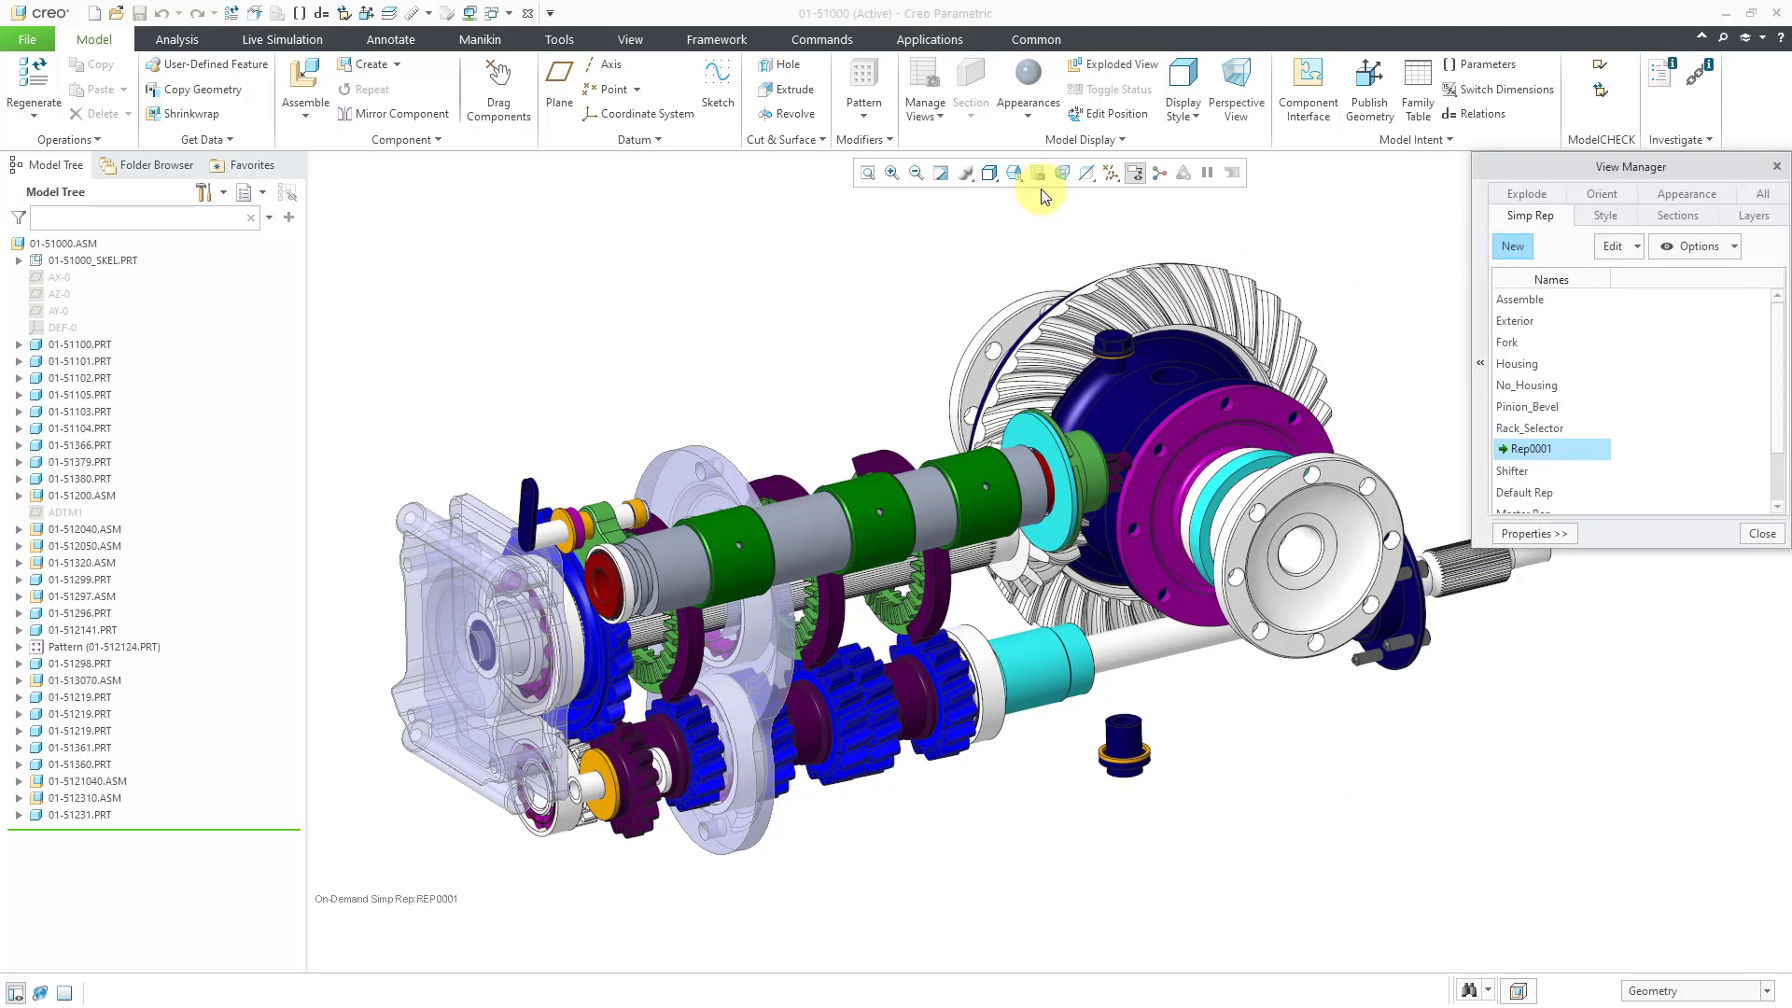
pyautogui.rightClick(1538, 449)
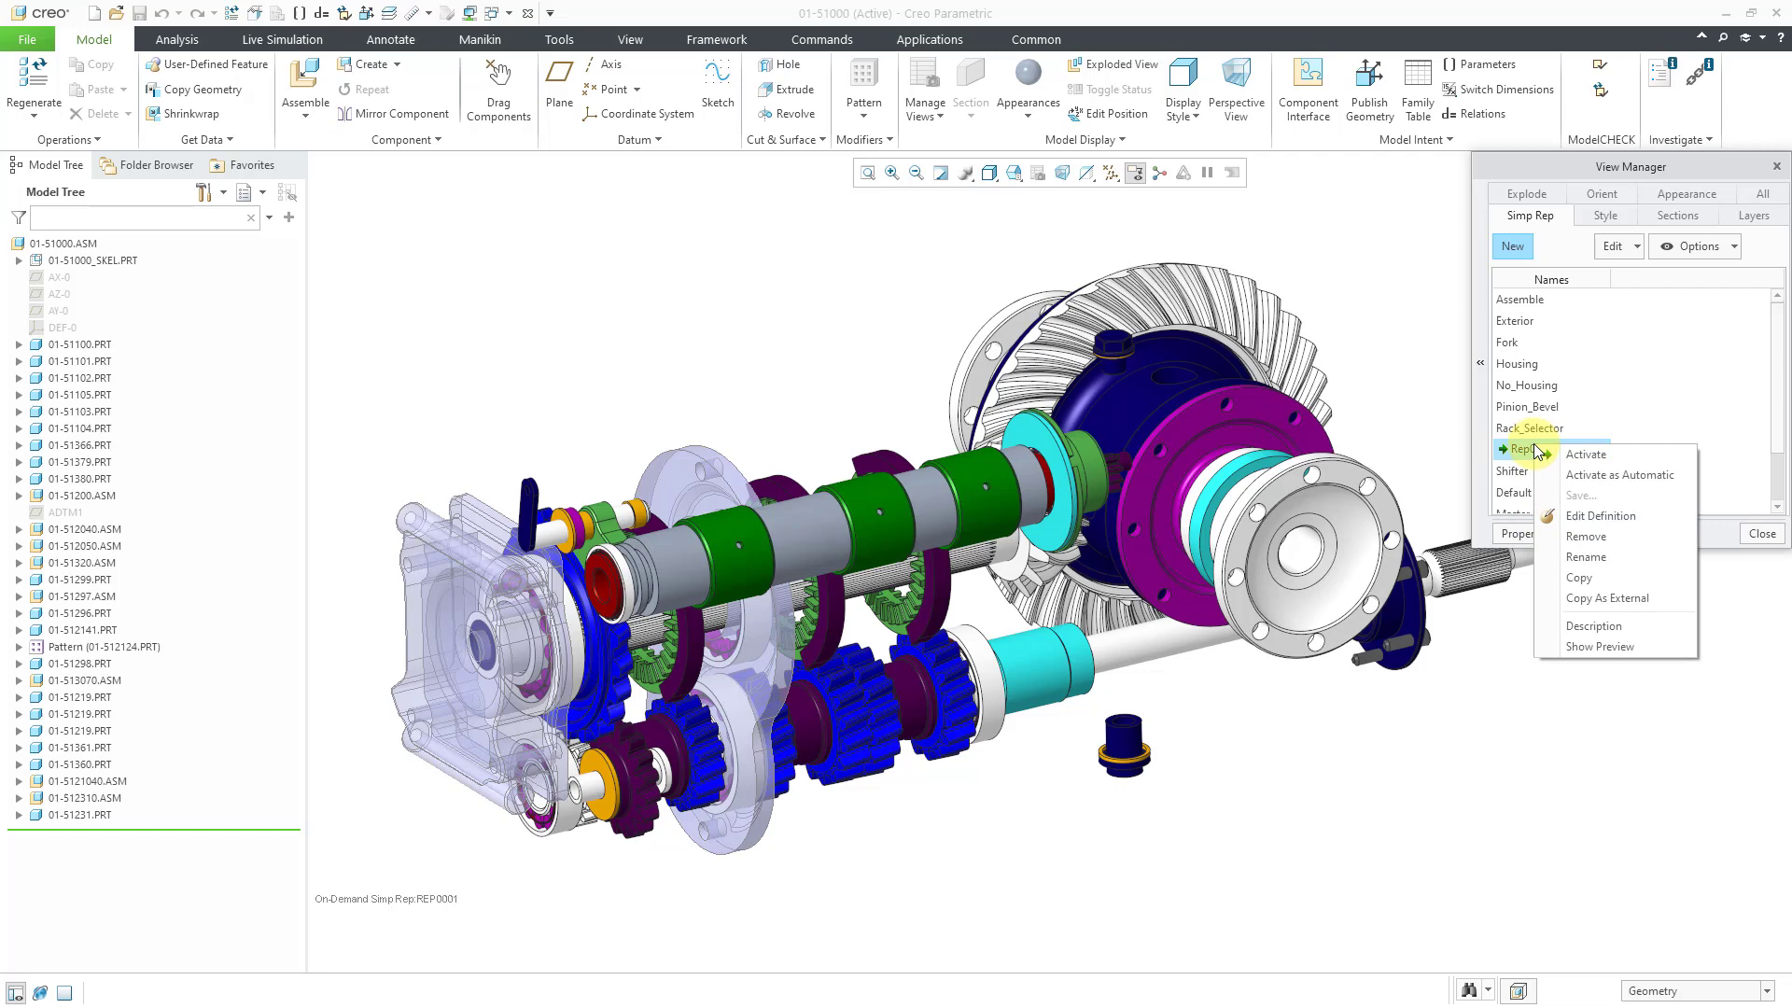
pyautogui.click(1599, 517)
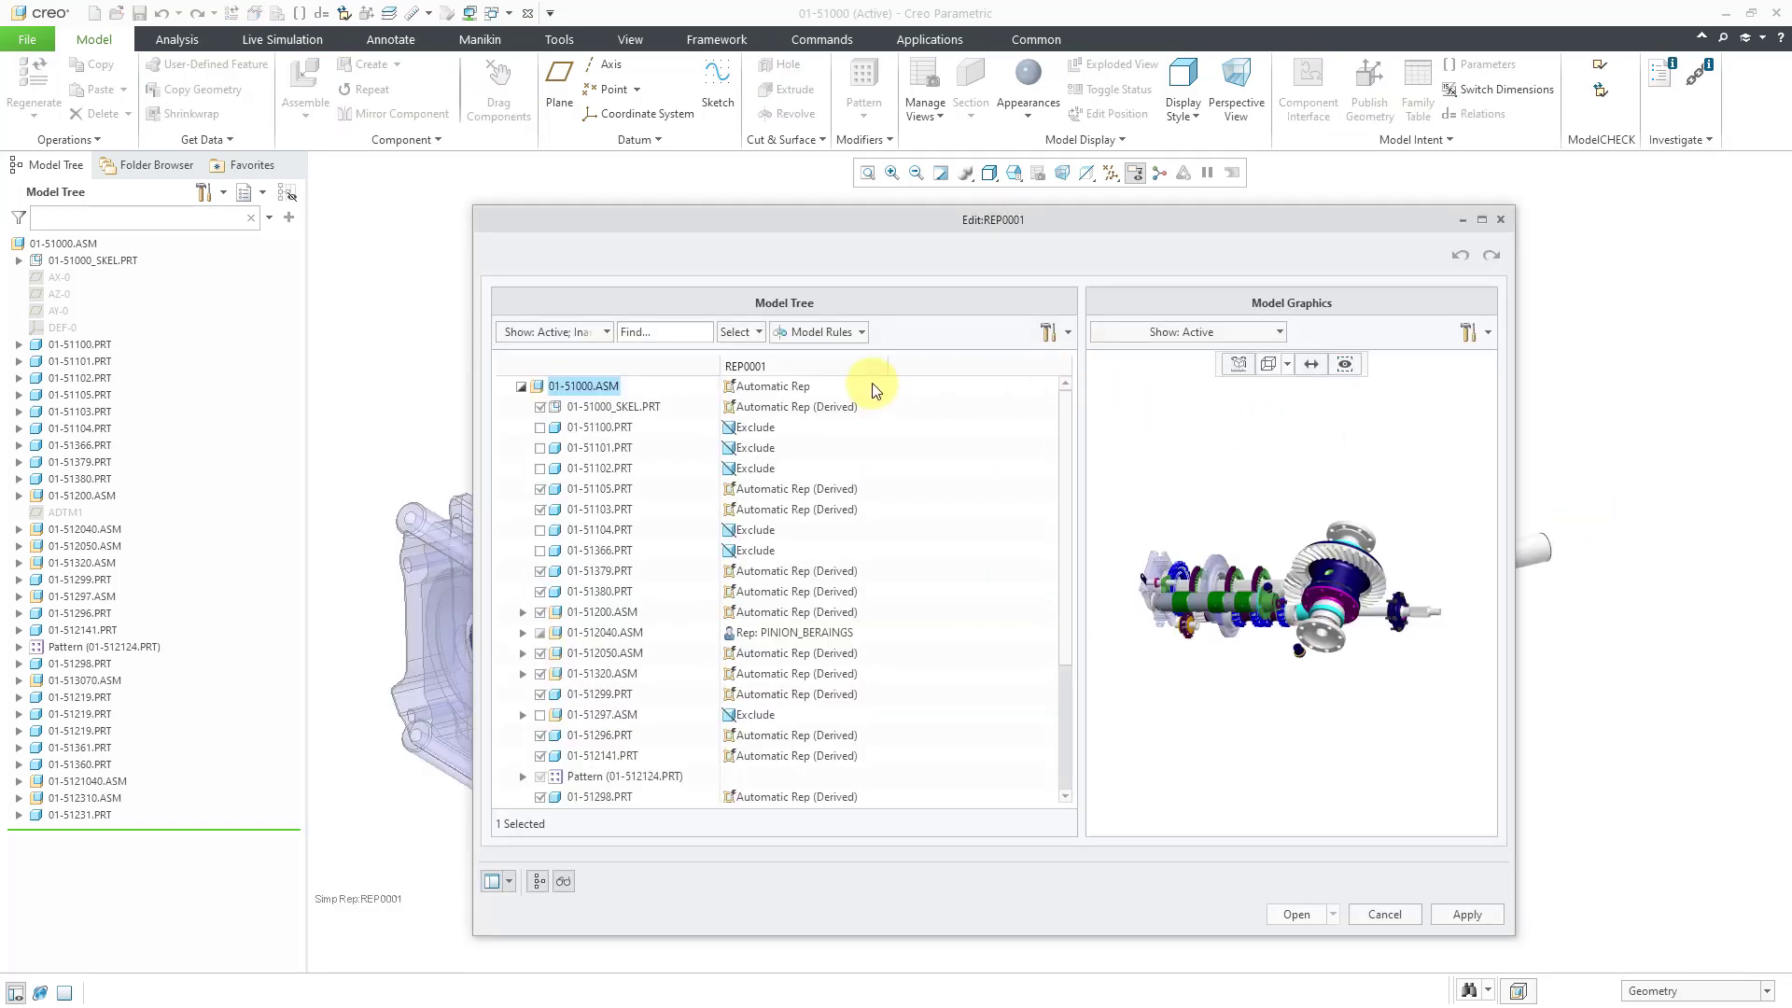
pyautogui.click(849, 335)
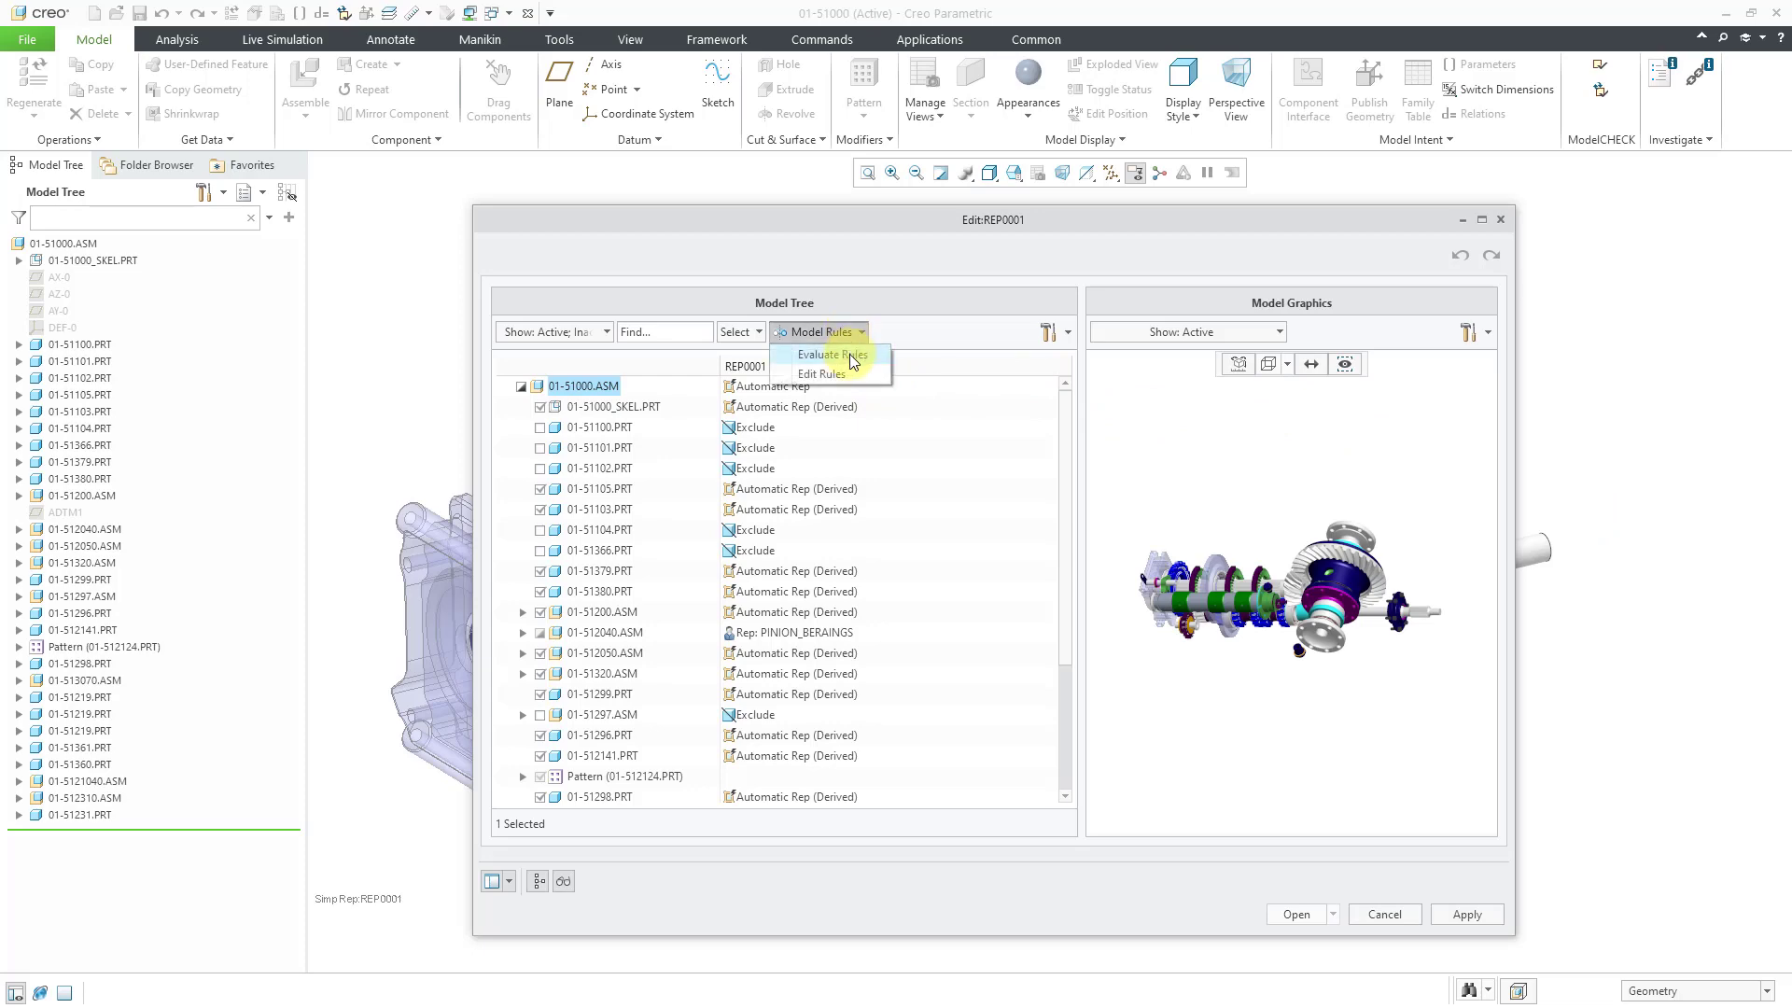
pyautogui.click(848, 375)
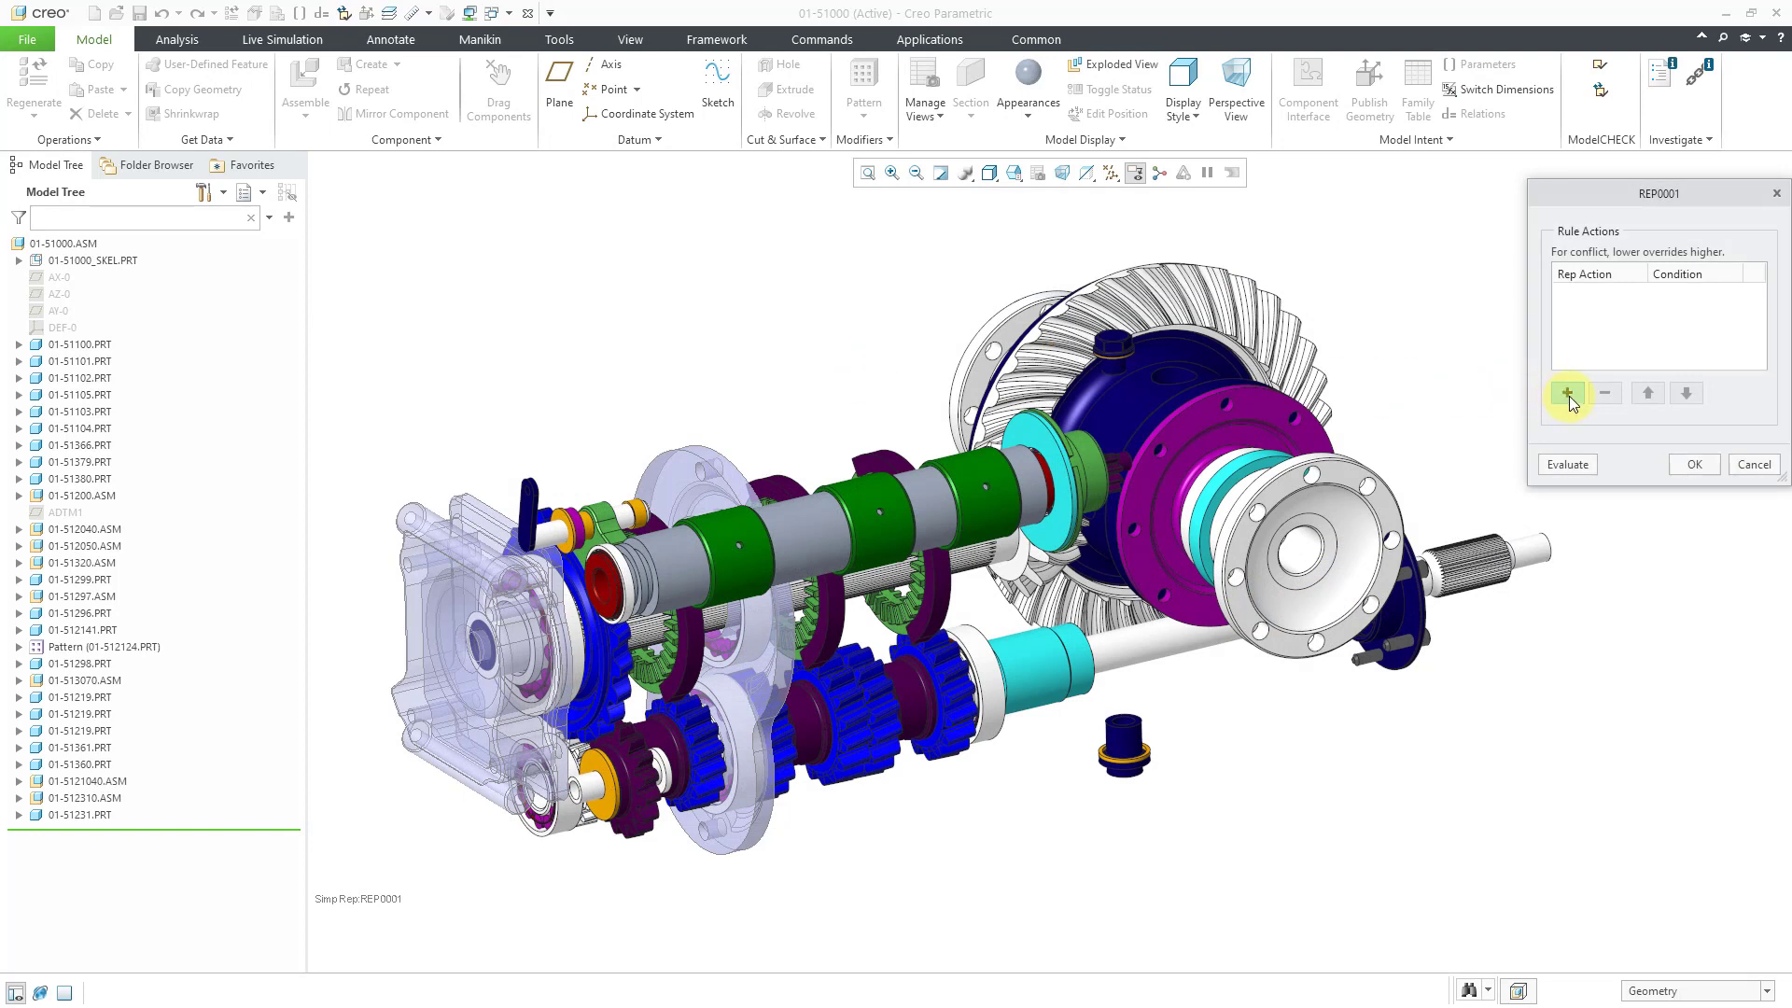
# Step: Add an Exclude rule action to the representation and start a new condition for it
pyautogui.click(1569, 394)
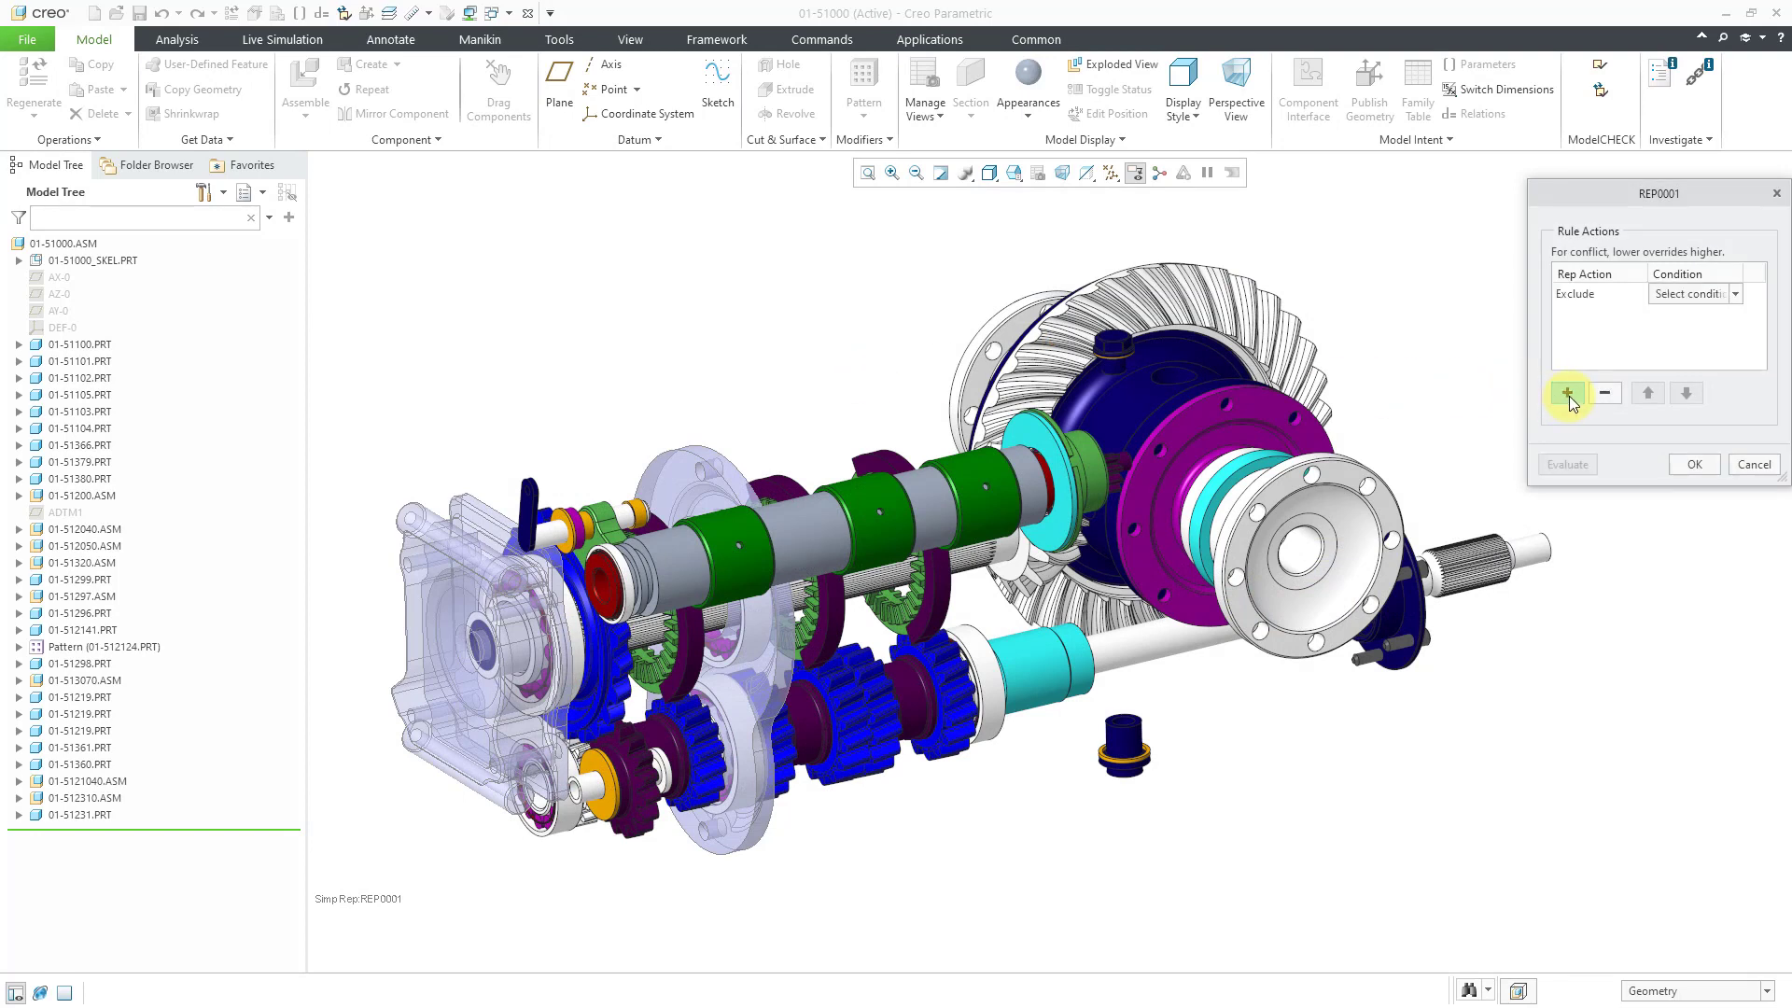
pyautogui.click(1722, 295)
pyautogui.click(1694, 314)
pyautogui.rightClick(1704, 297)
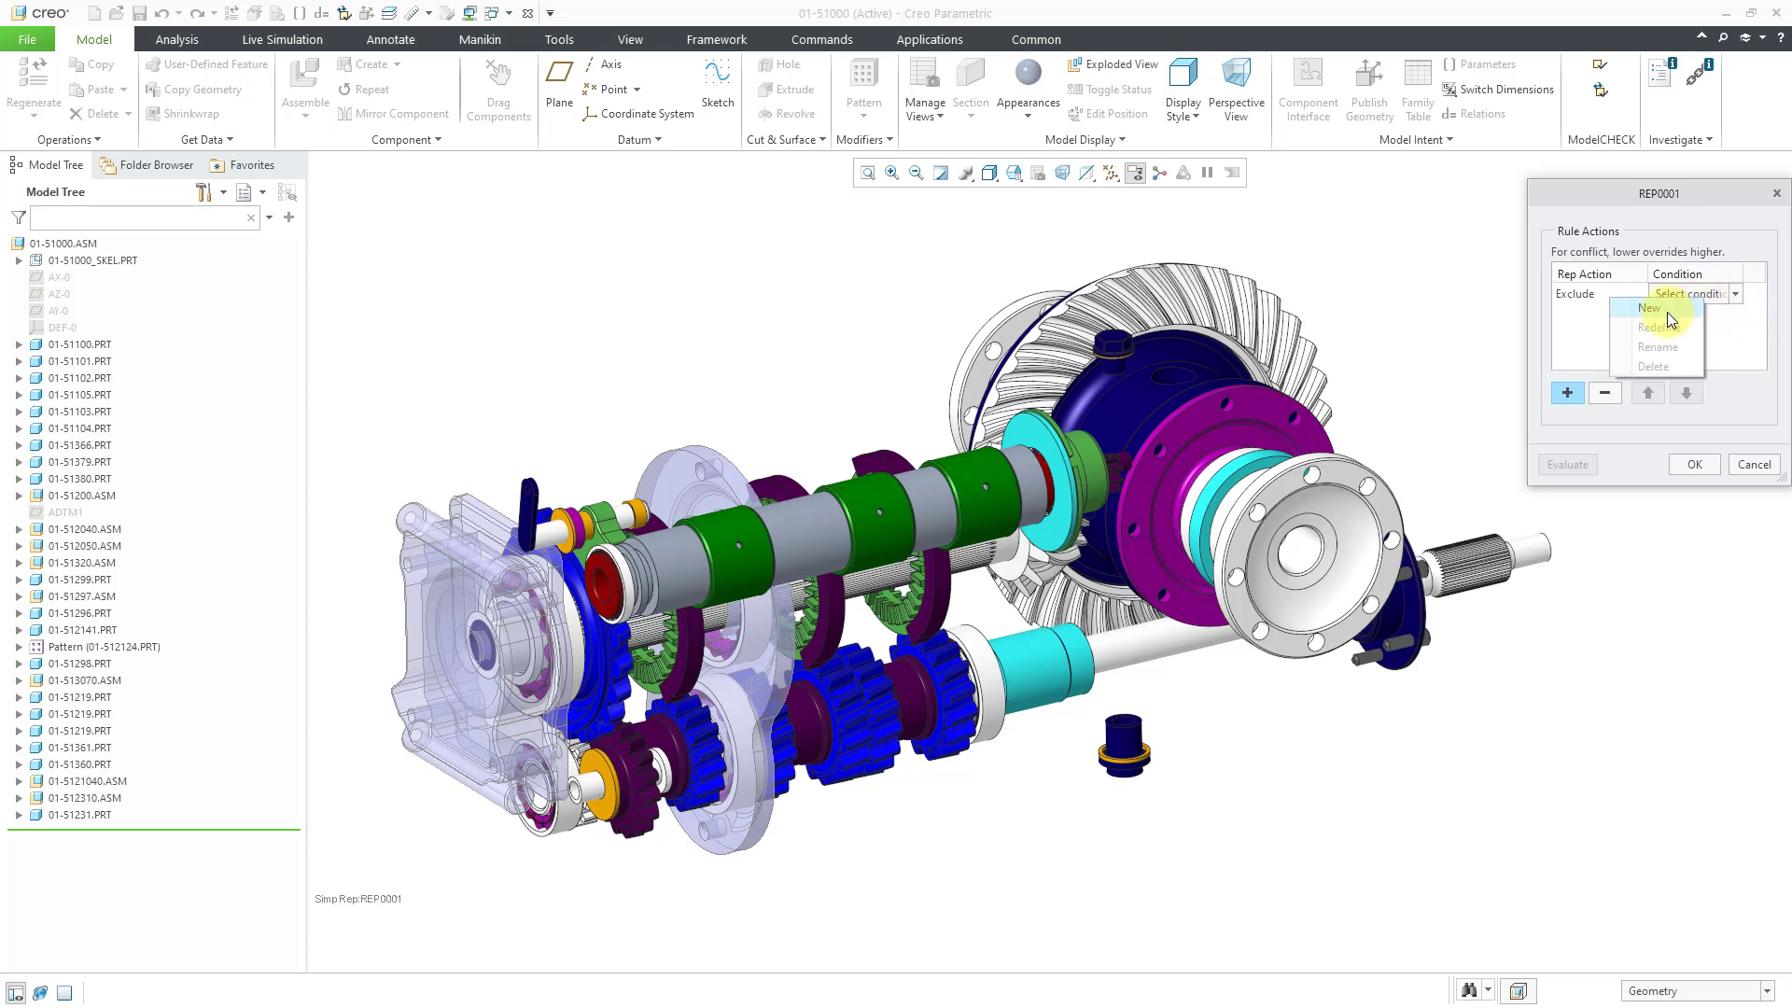
pyautogui.click(1668, 313)
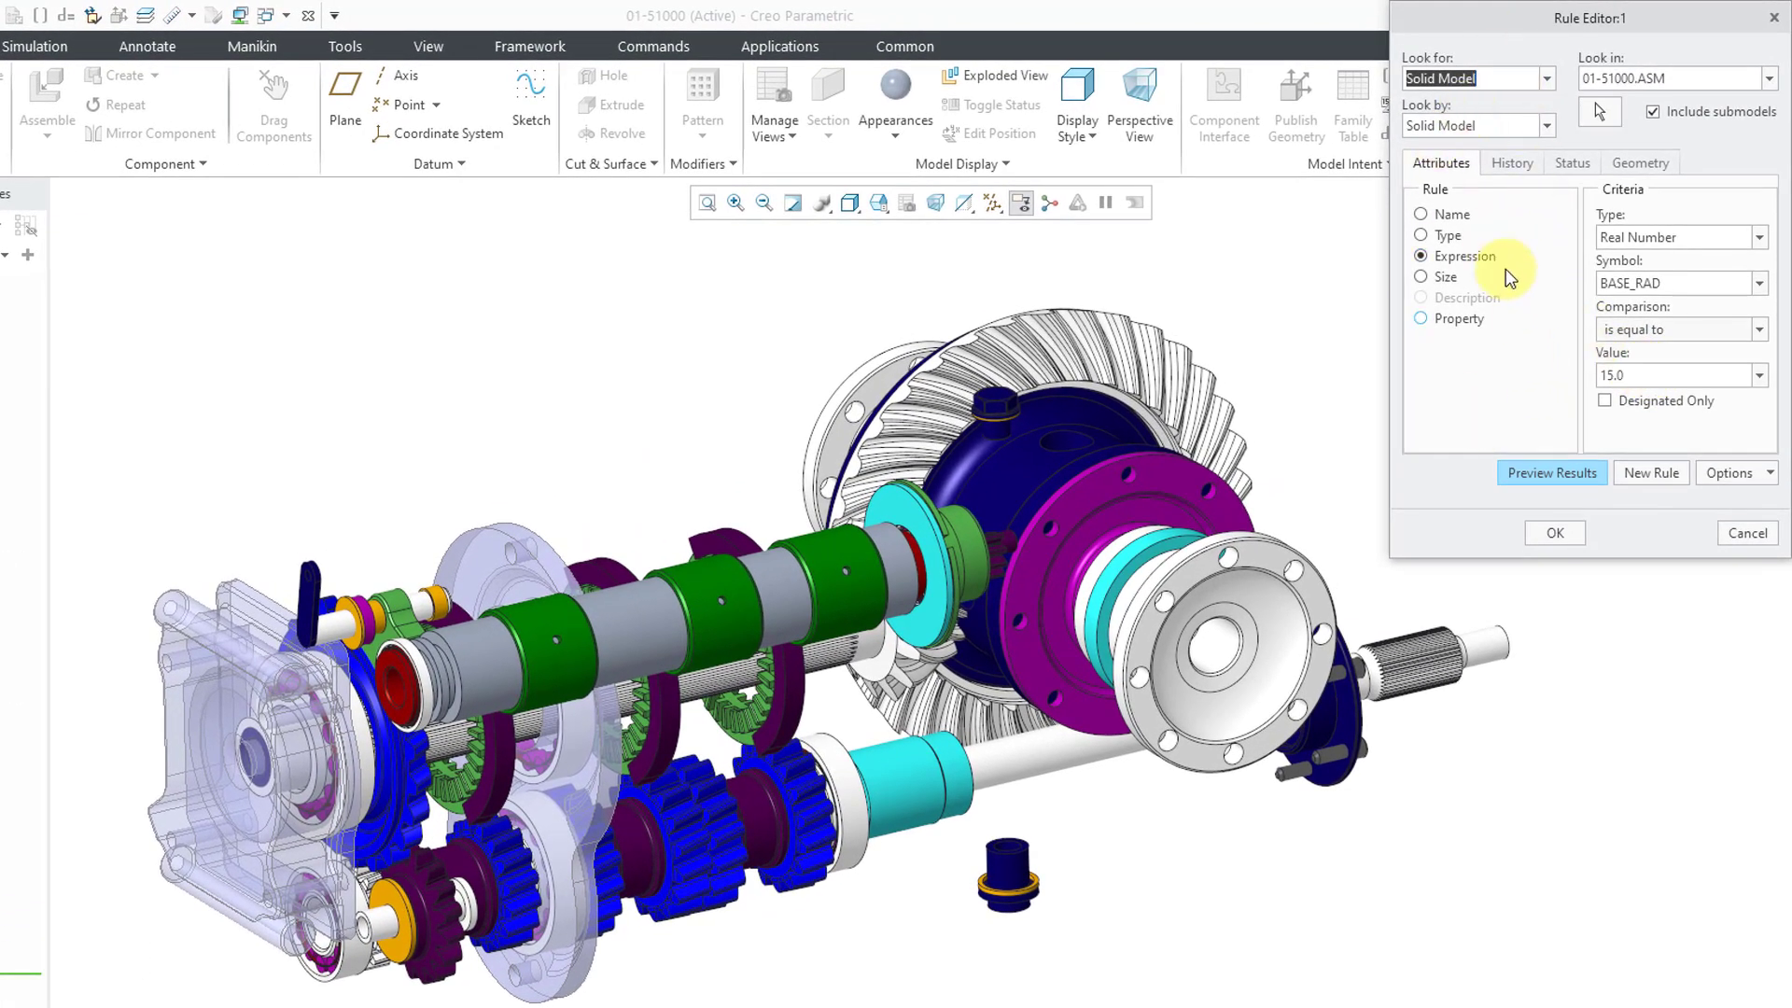
# Step: Define the condition as solid models with an absolute size less than 15, preview the matching items and accept the rule
pyautogui.click(1452, 217)
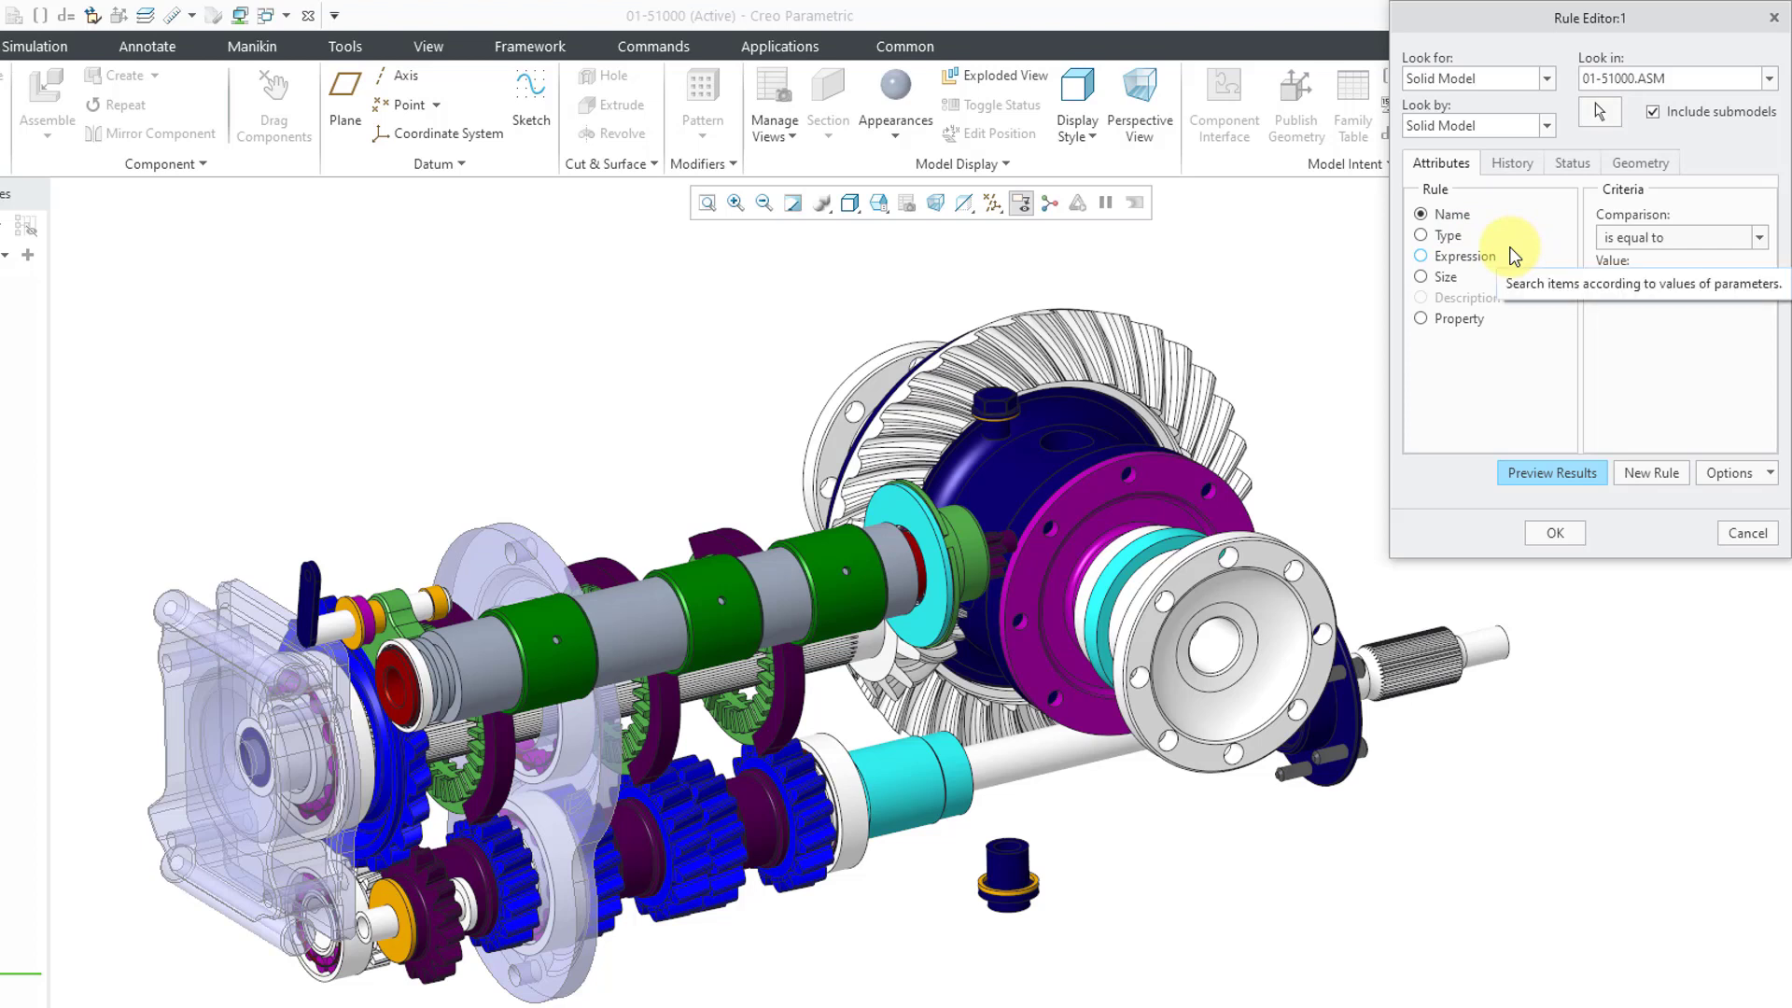
pyautogui.click(1445, 278)
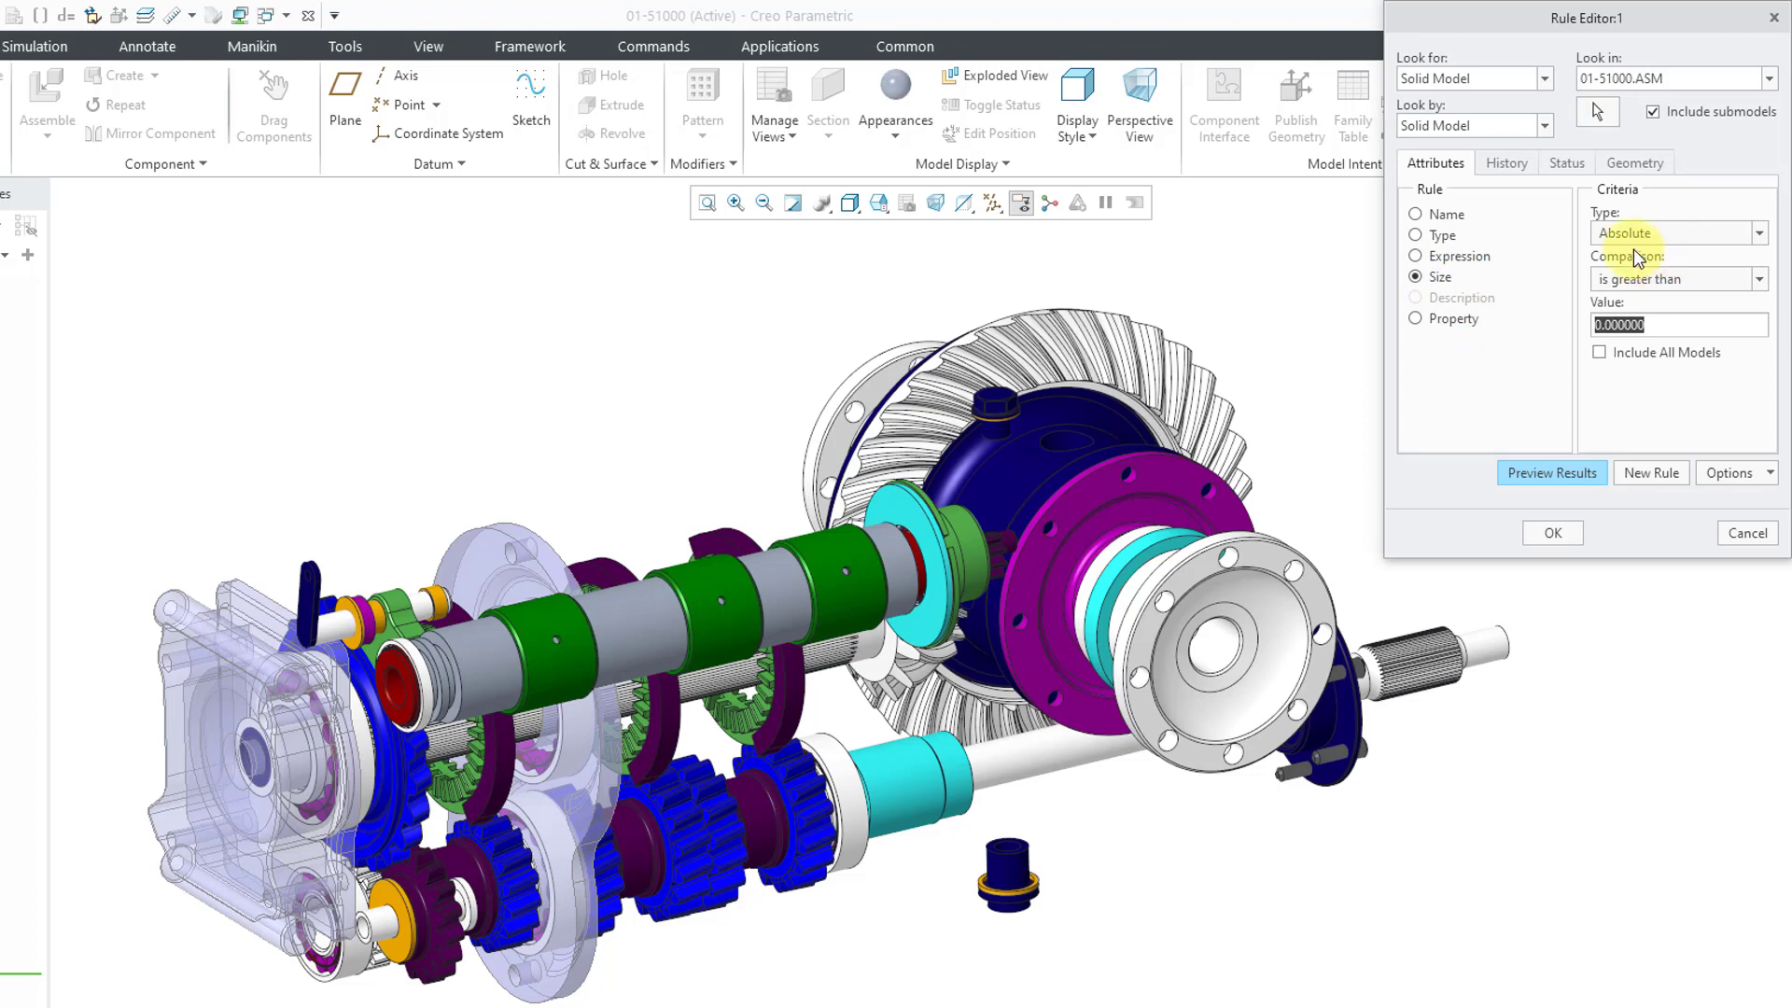
pyautogui.click(1692, 291)
pyautogui.click(1677, 334)
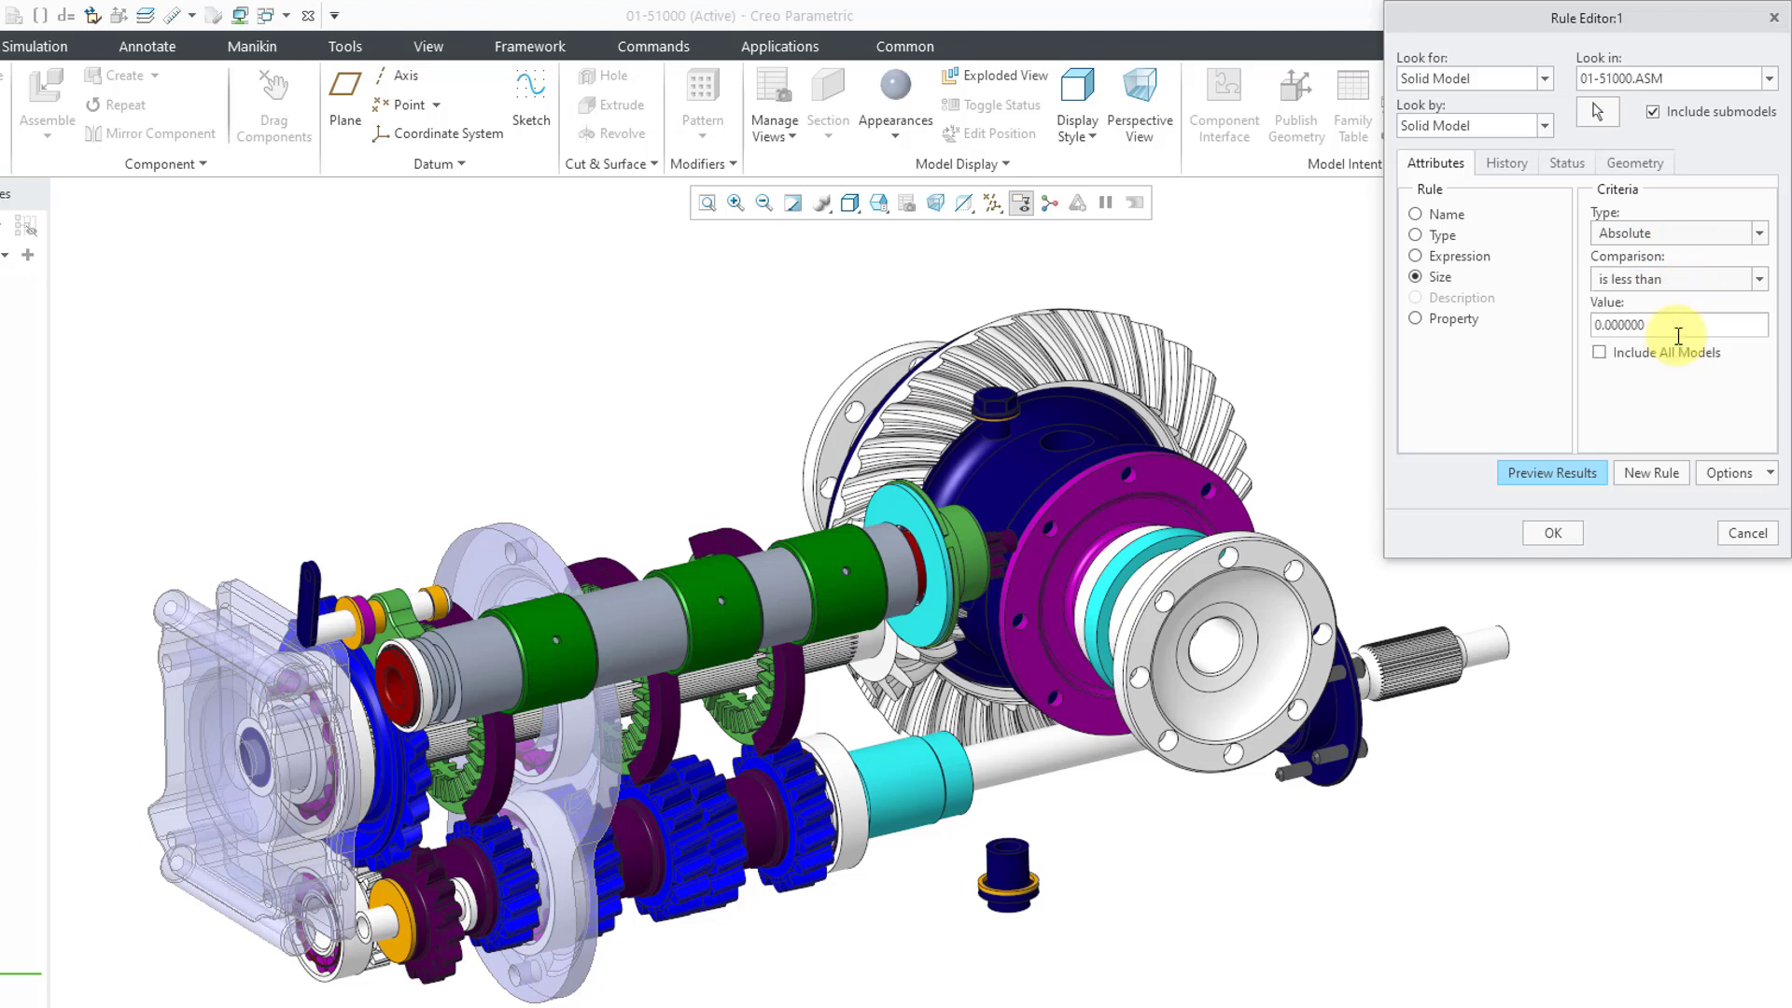
pyautogui.doubleClick(1670, 323)
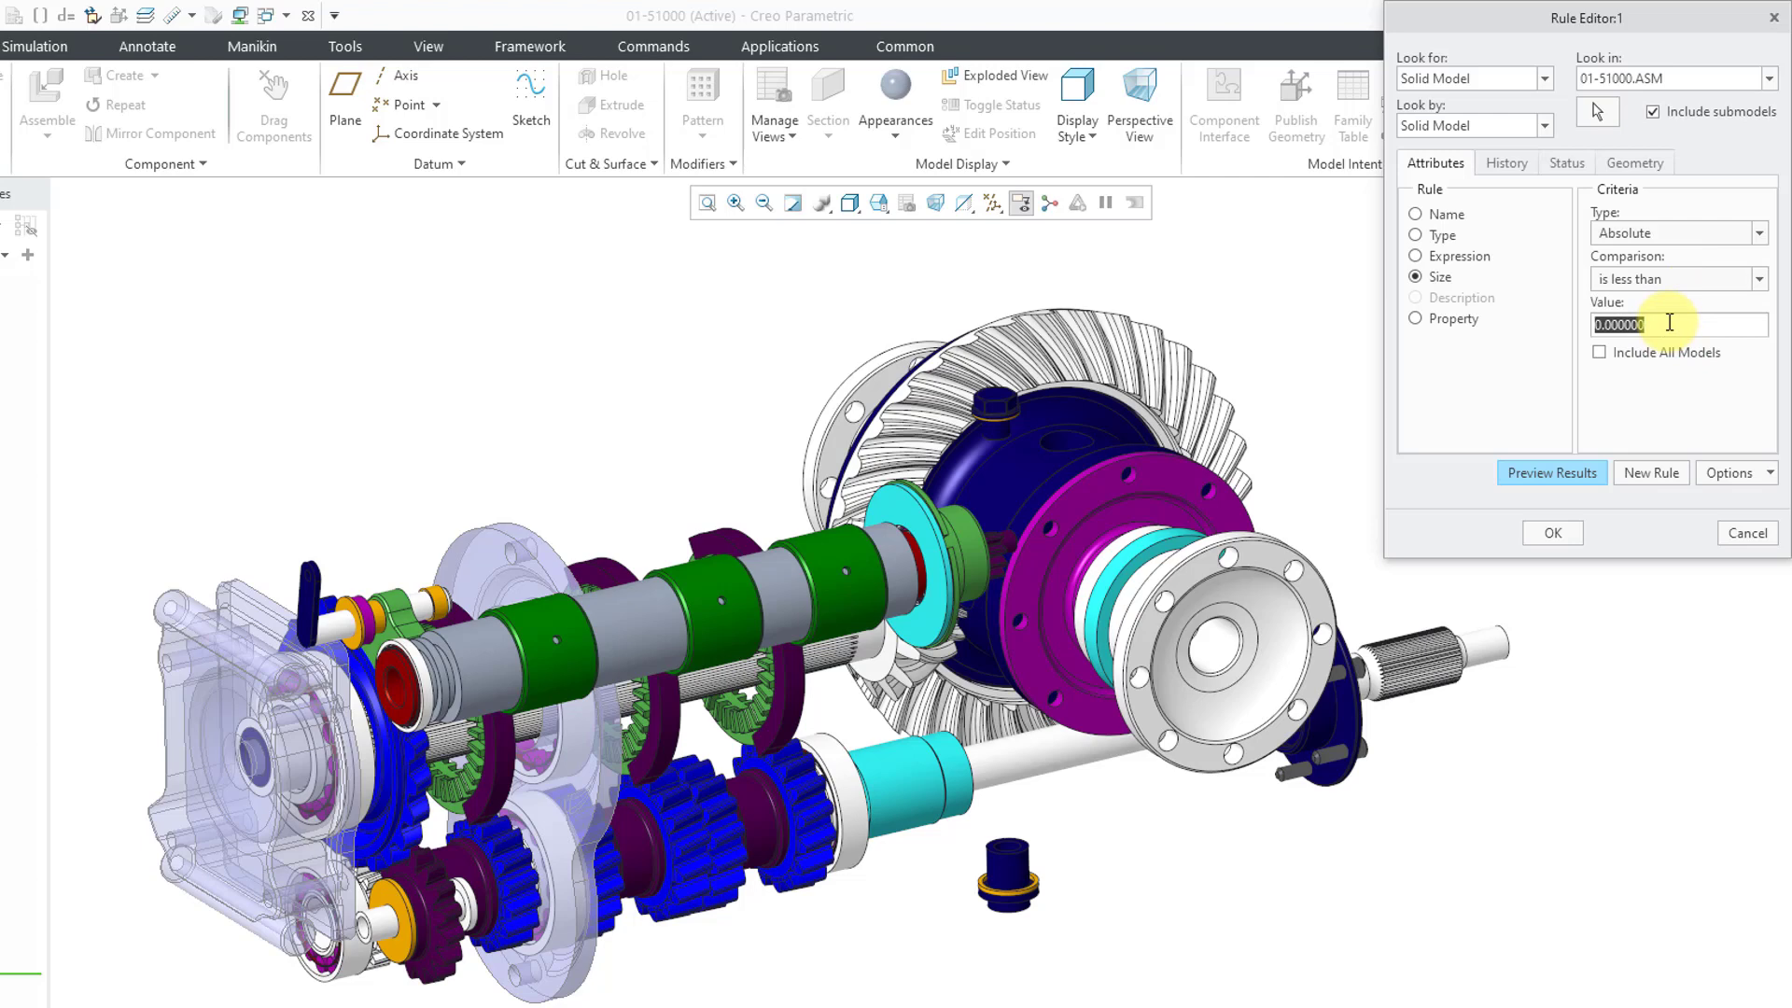
pyautogui.write('20')
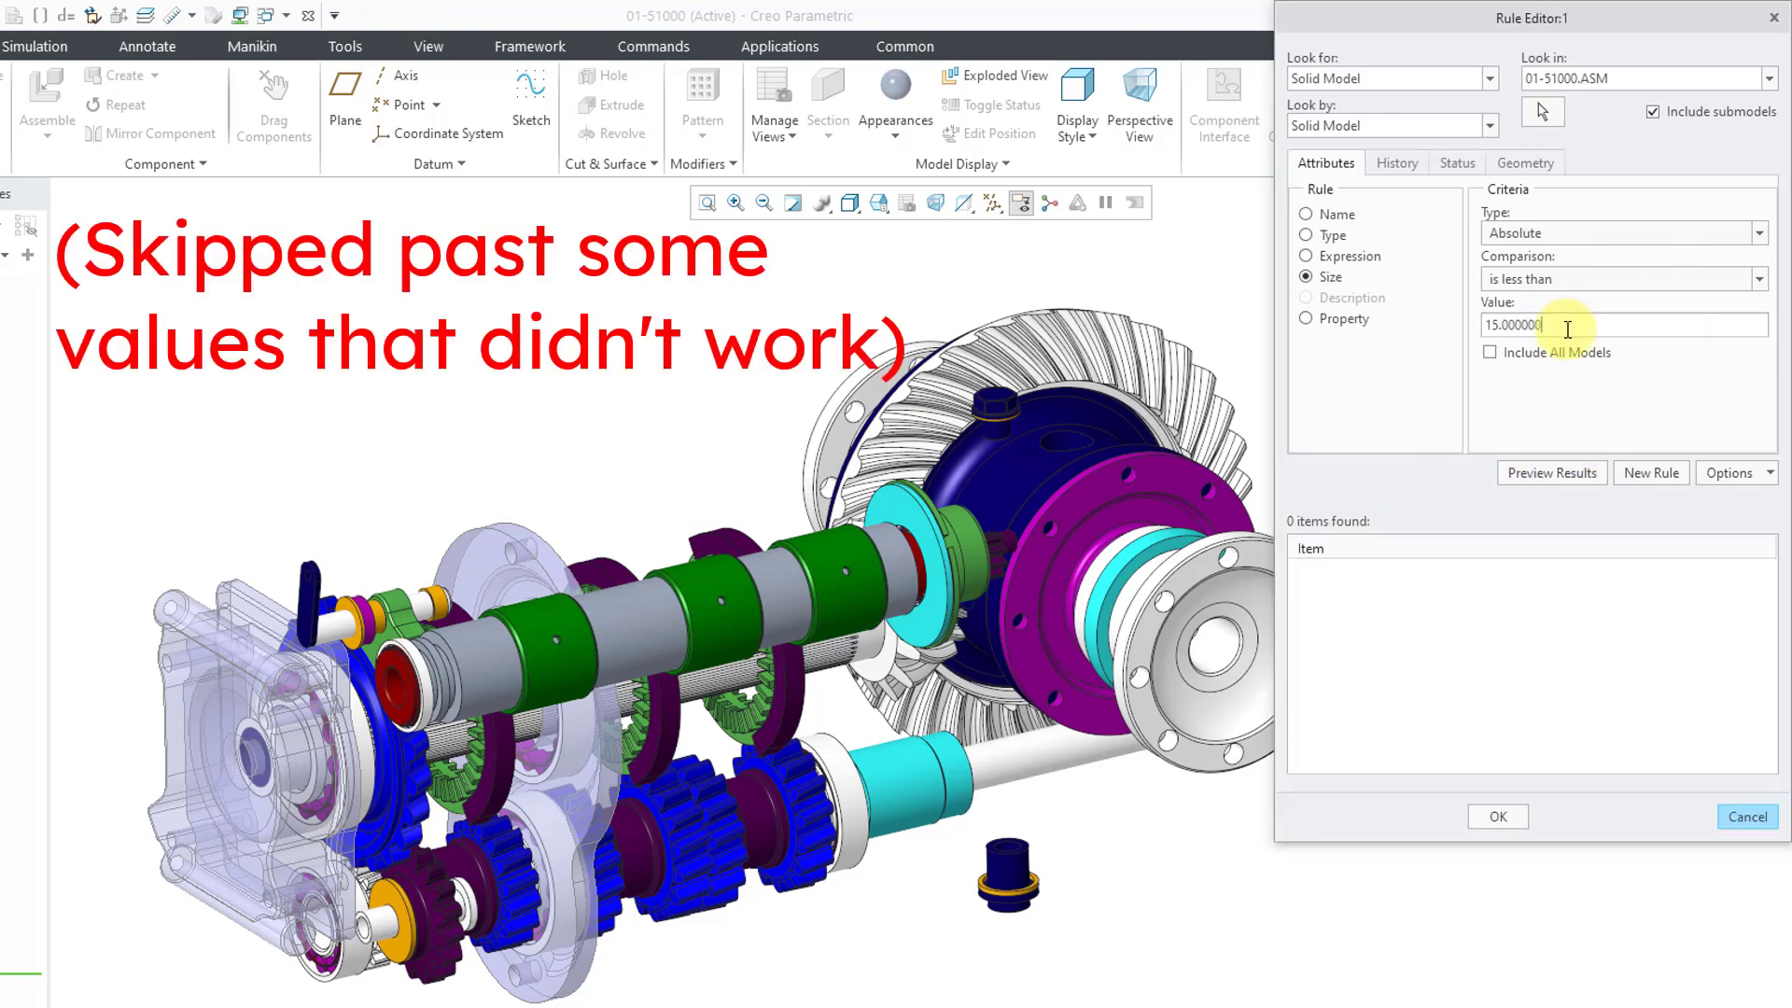
pyautogui.click(1582, 476)
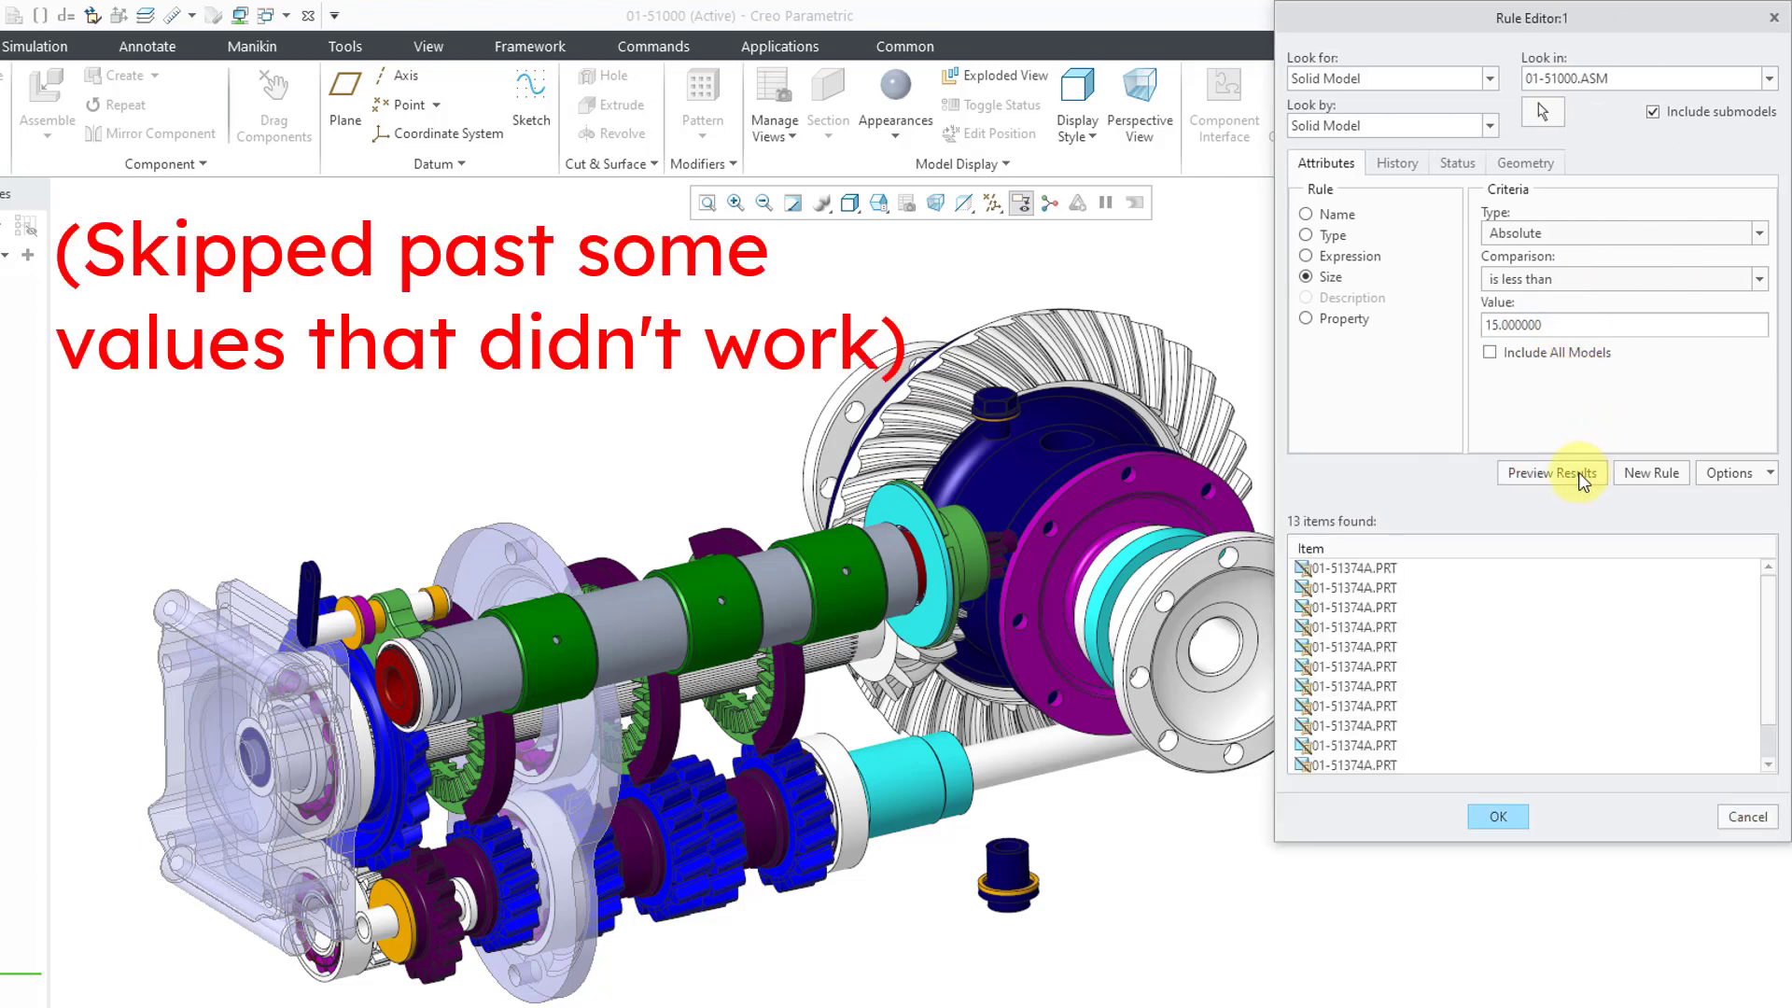
pyautogui.click(1500, 818)
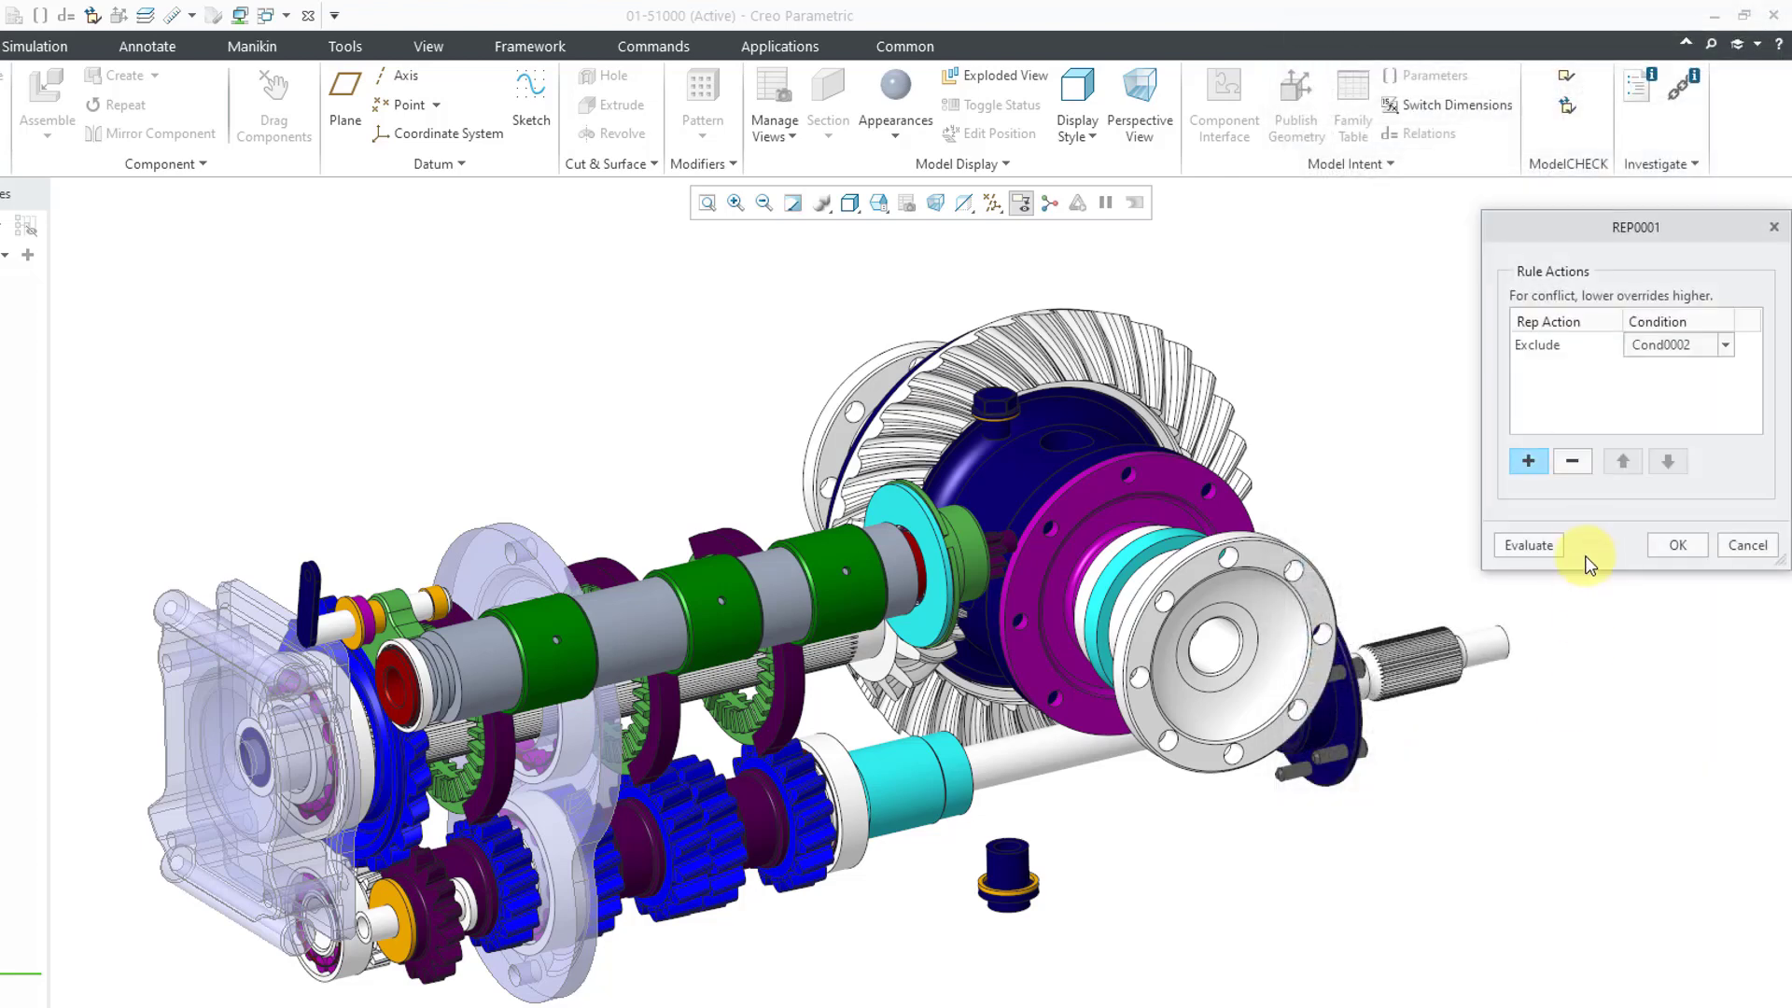
# Step: Accept the Exclude rule action, open the edited representation in the assembly window and close the View Manager
pyautogui.click(1542, 350)
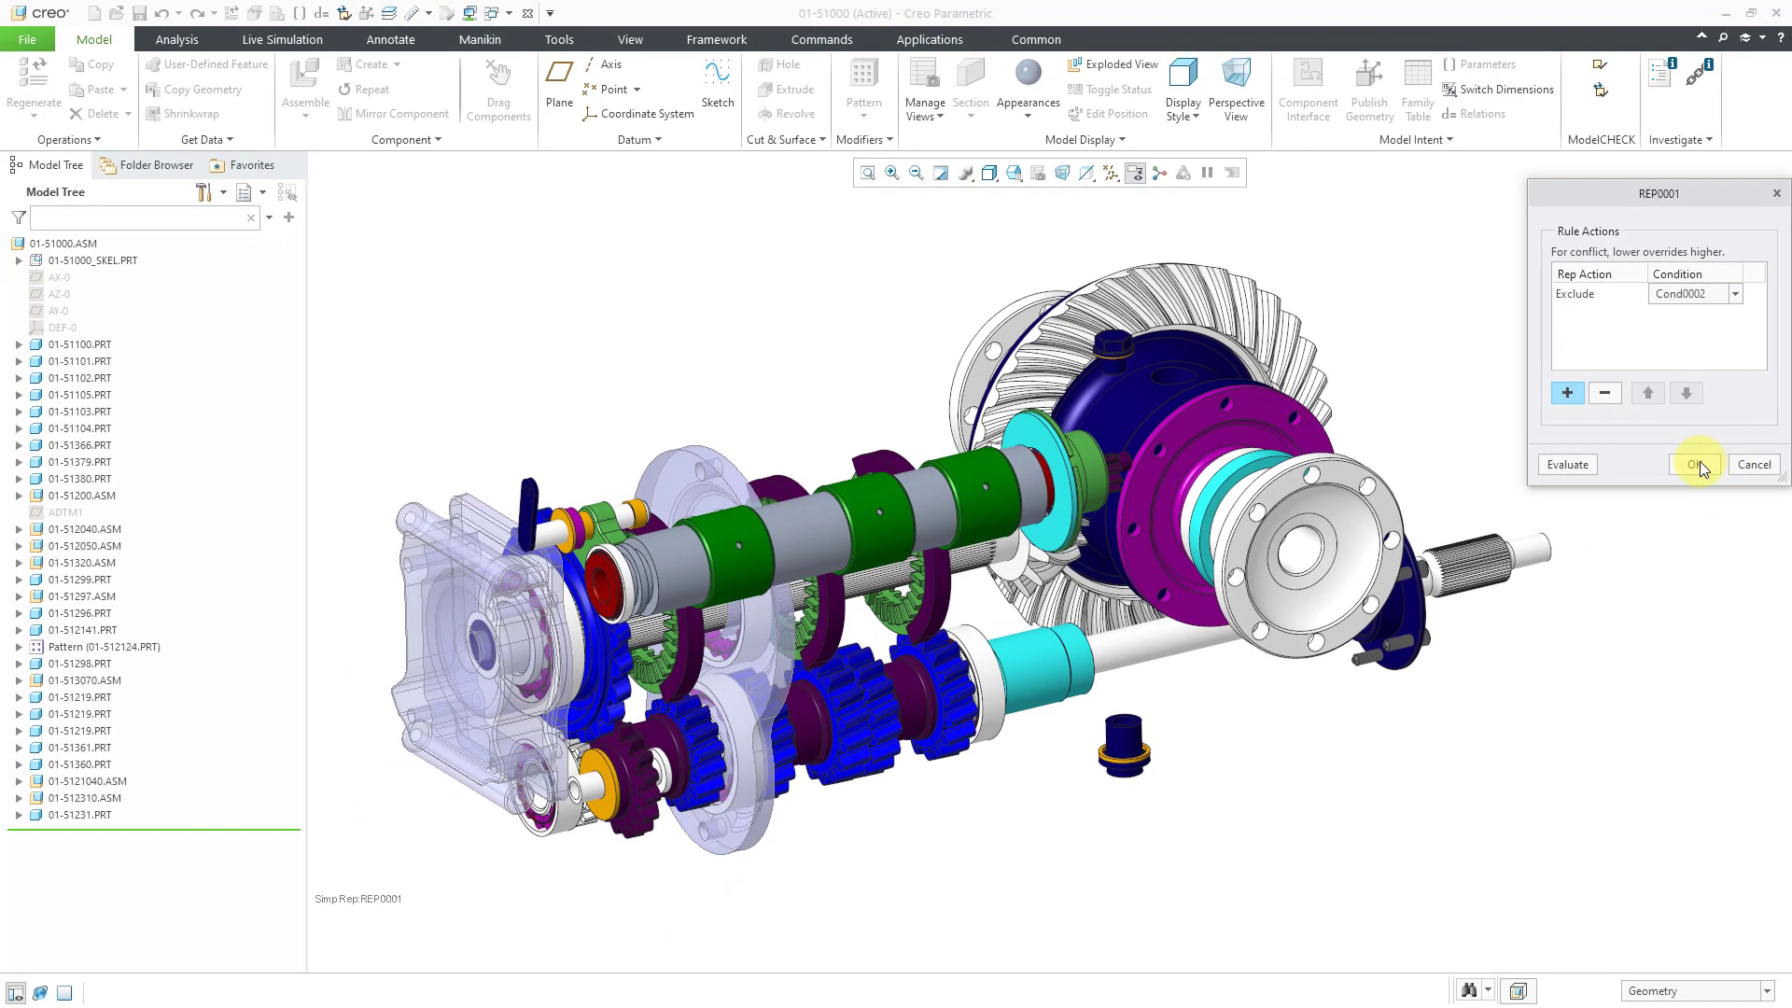
pyautogui.click(1679, 545)
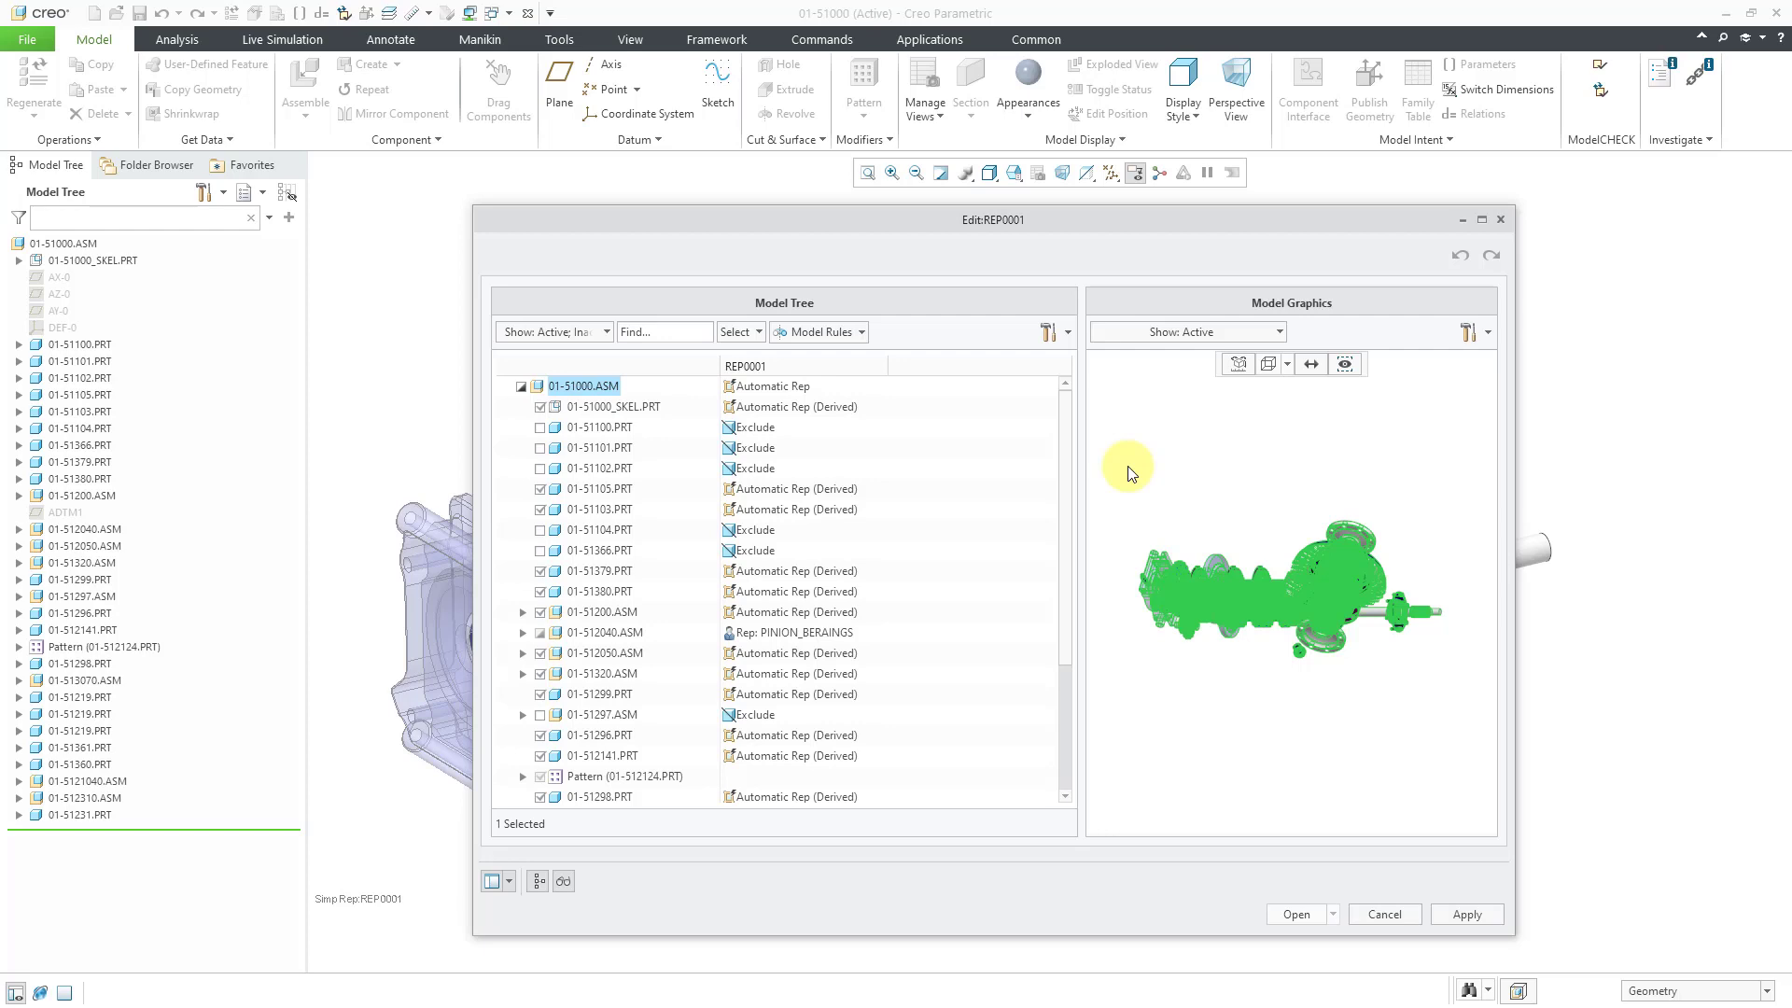
pyautogui.click(1292, 915)
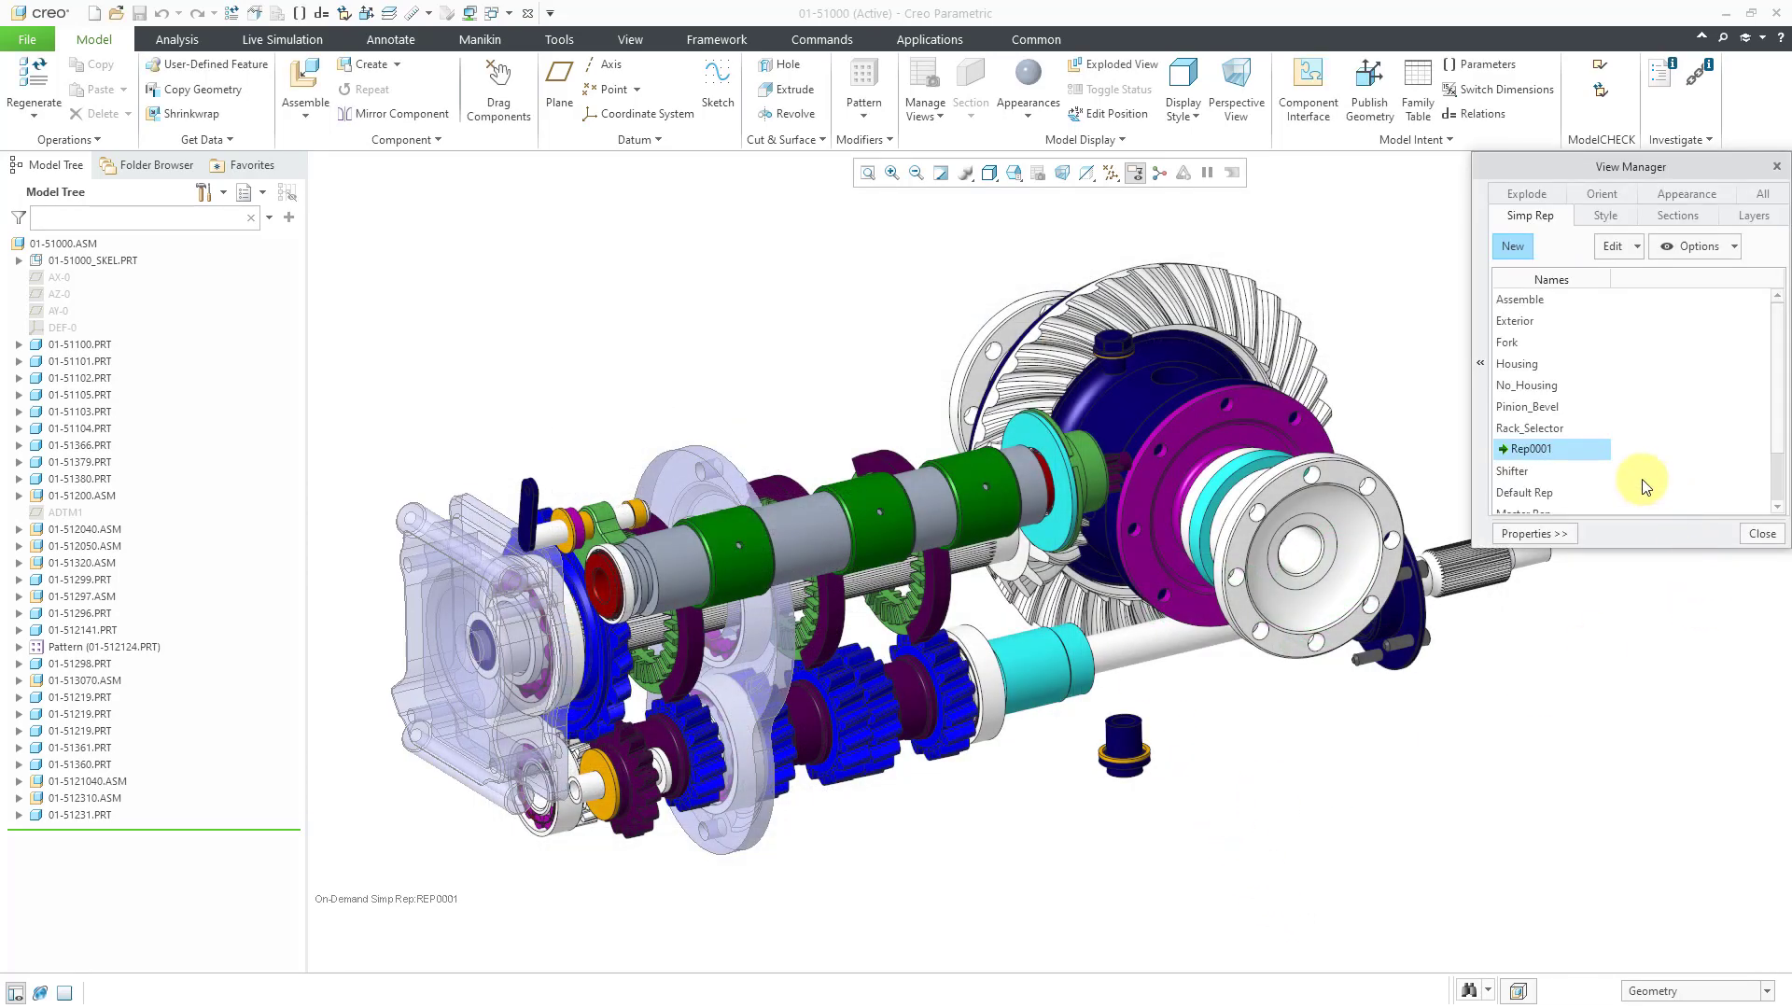
pyautogui.click(1764, 534)
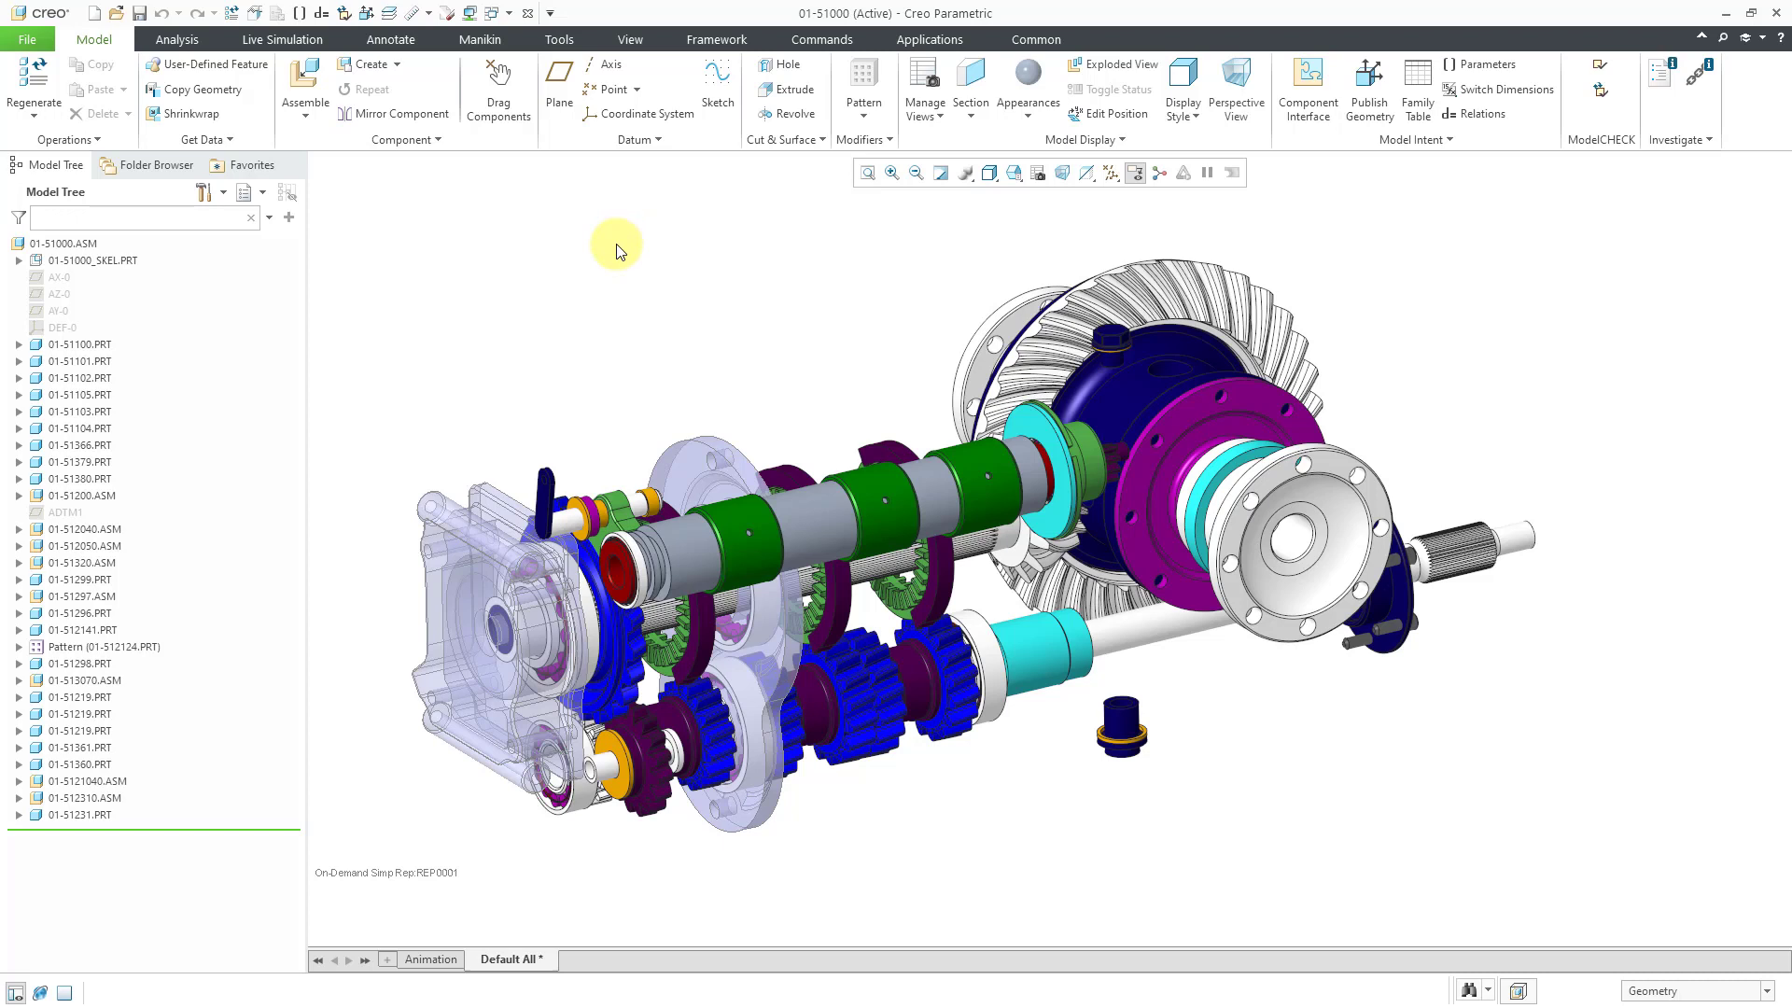
# Step: Select 01-51000.asm in the file open dialog and review its options for opening a representation, automatically or as a subset
pyautogui.click(122, 18)
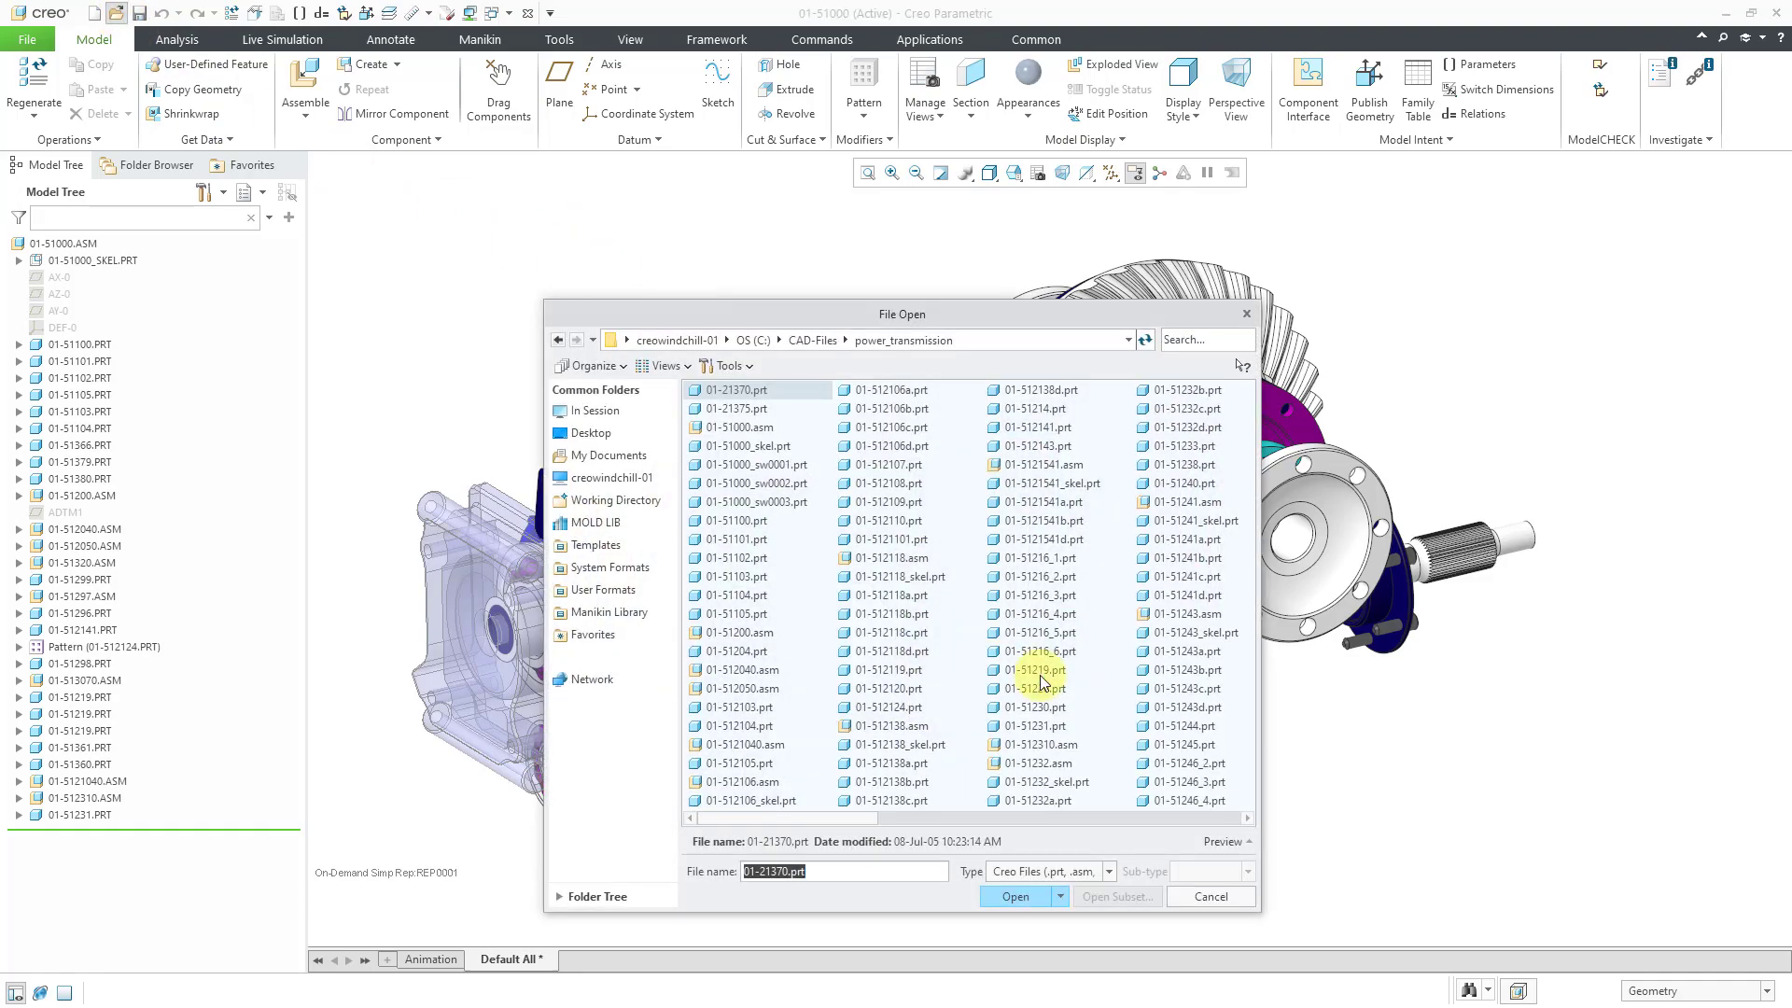
pyautogui.click(747, 428)
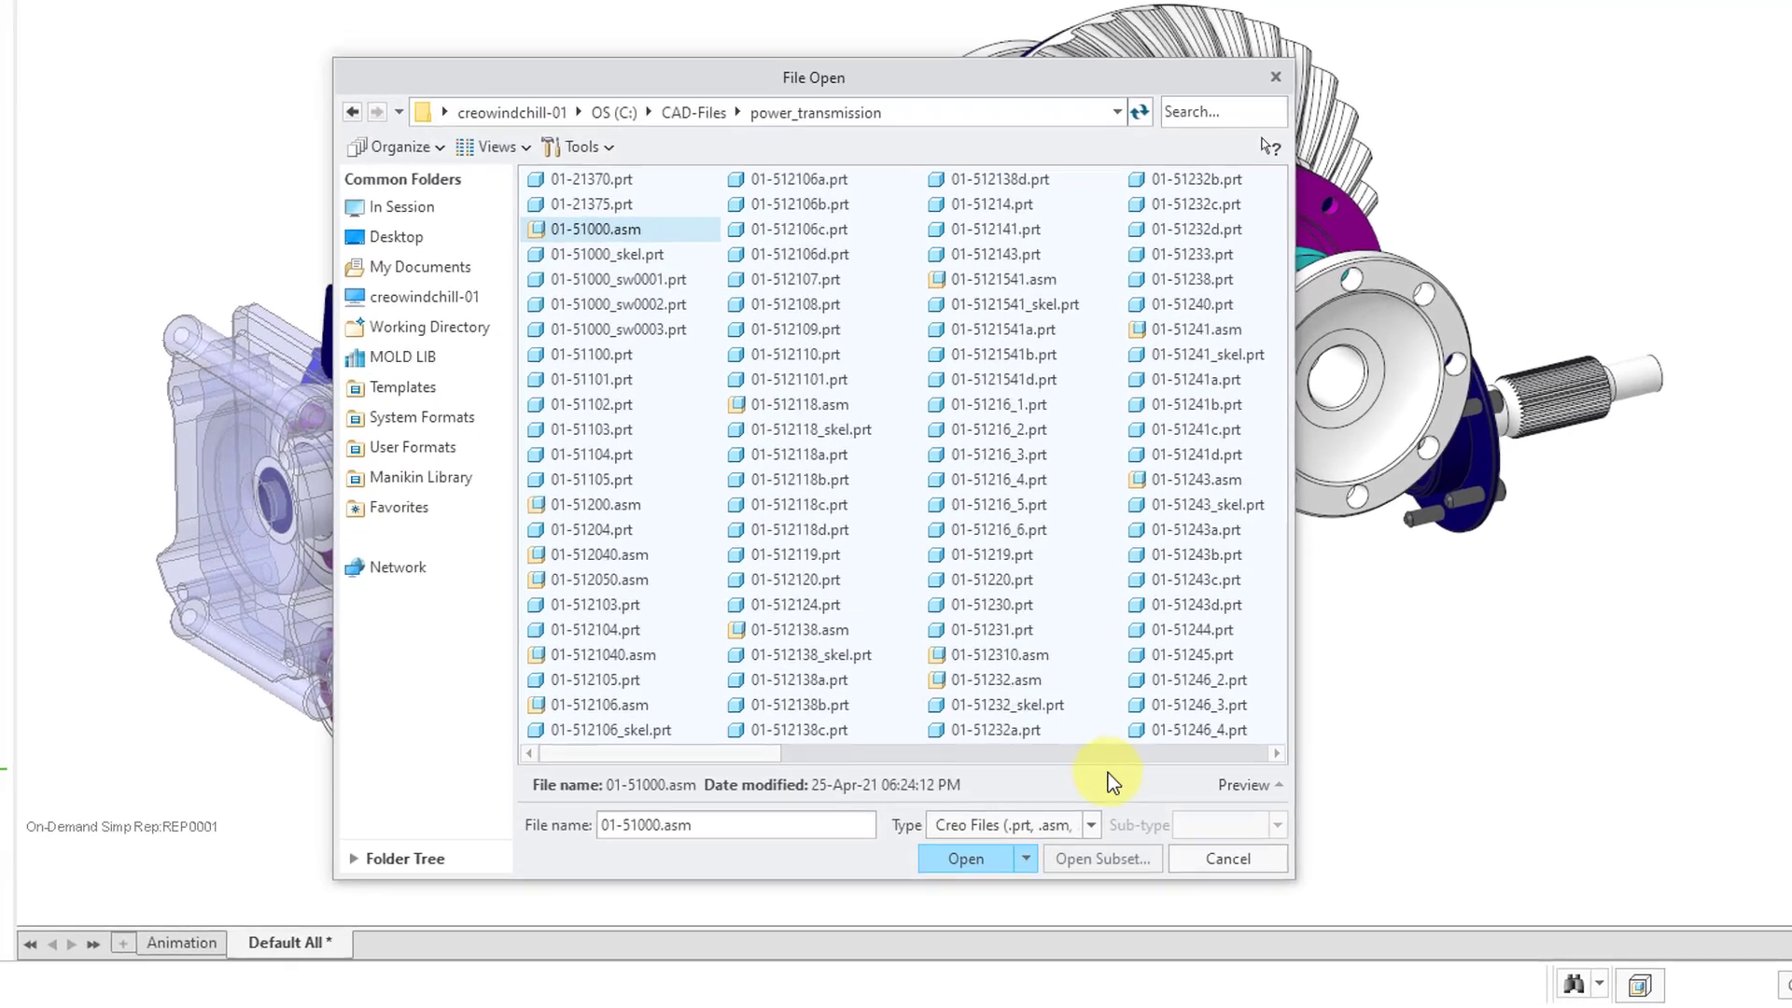
pyautogui.click(1025, 859)
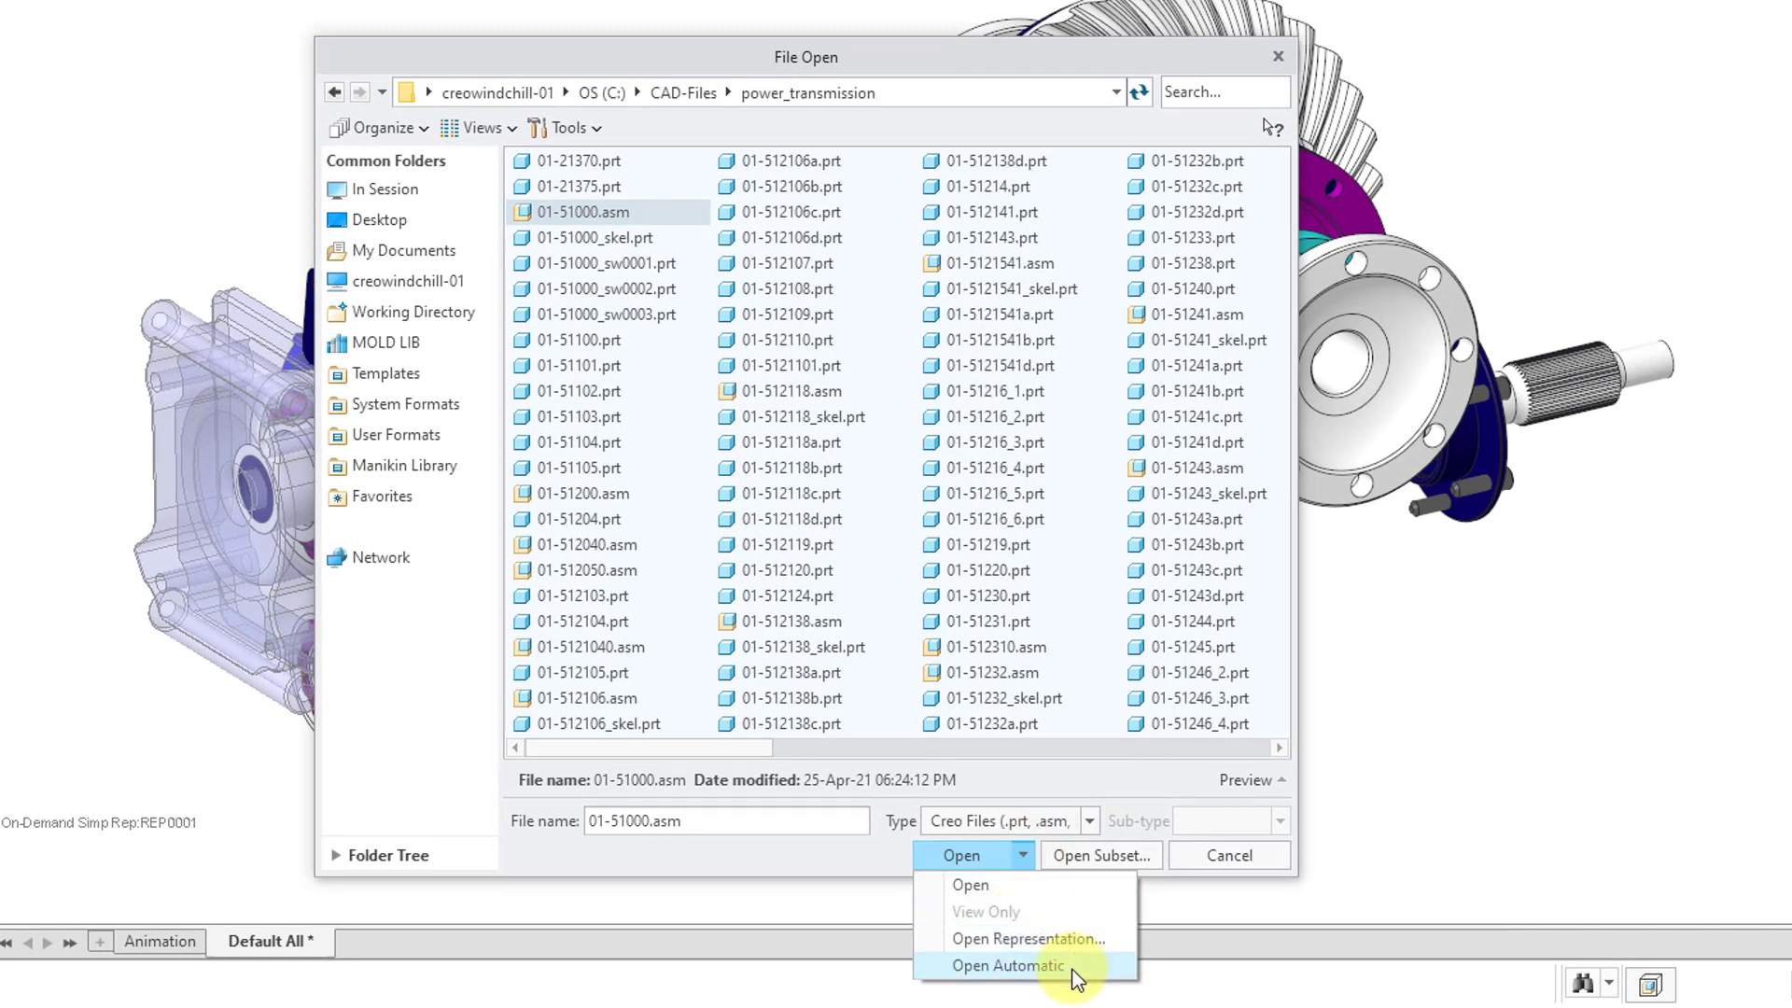
pyautogui.click(1132, 855)
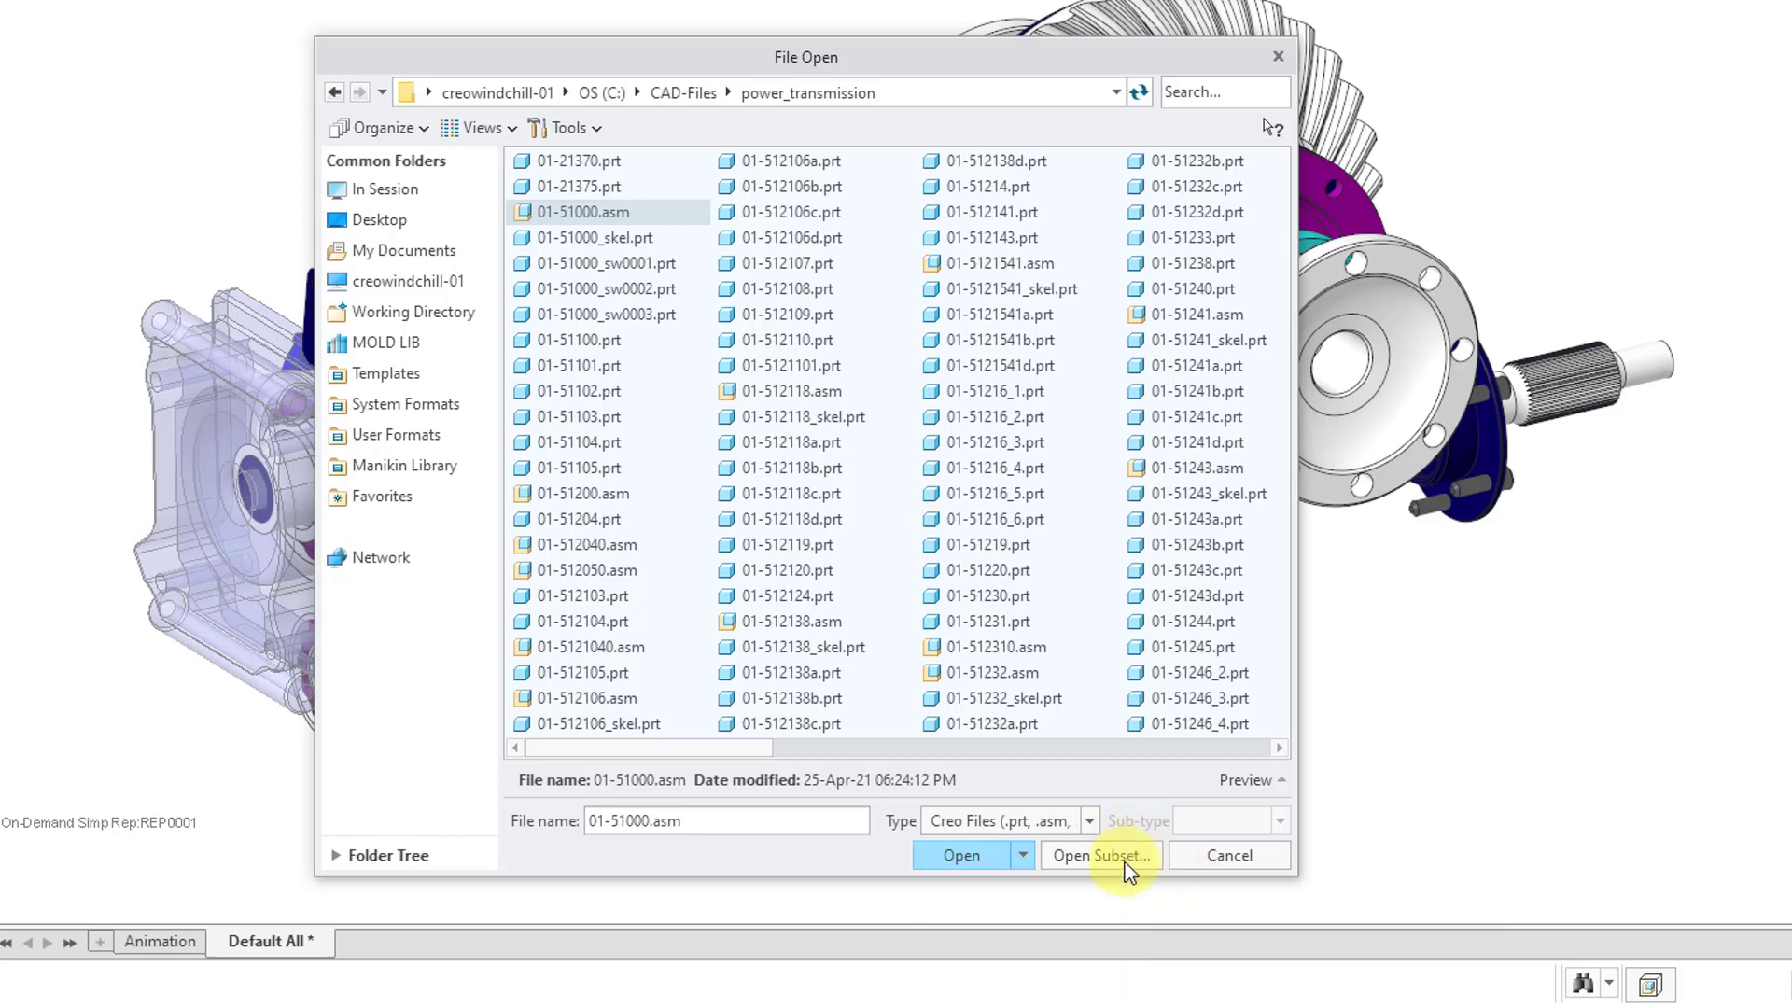